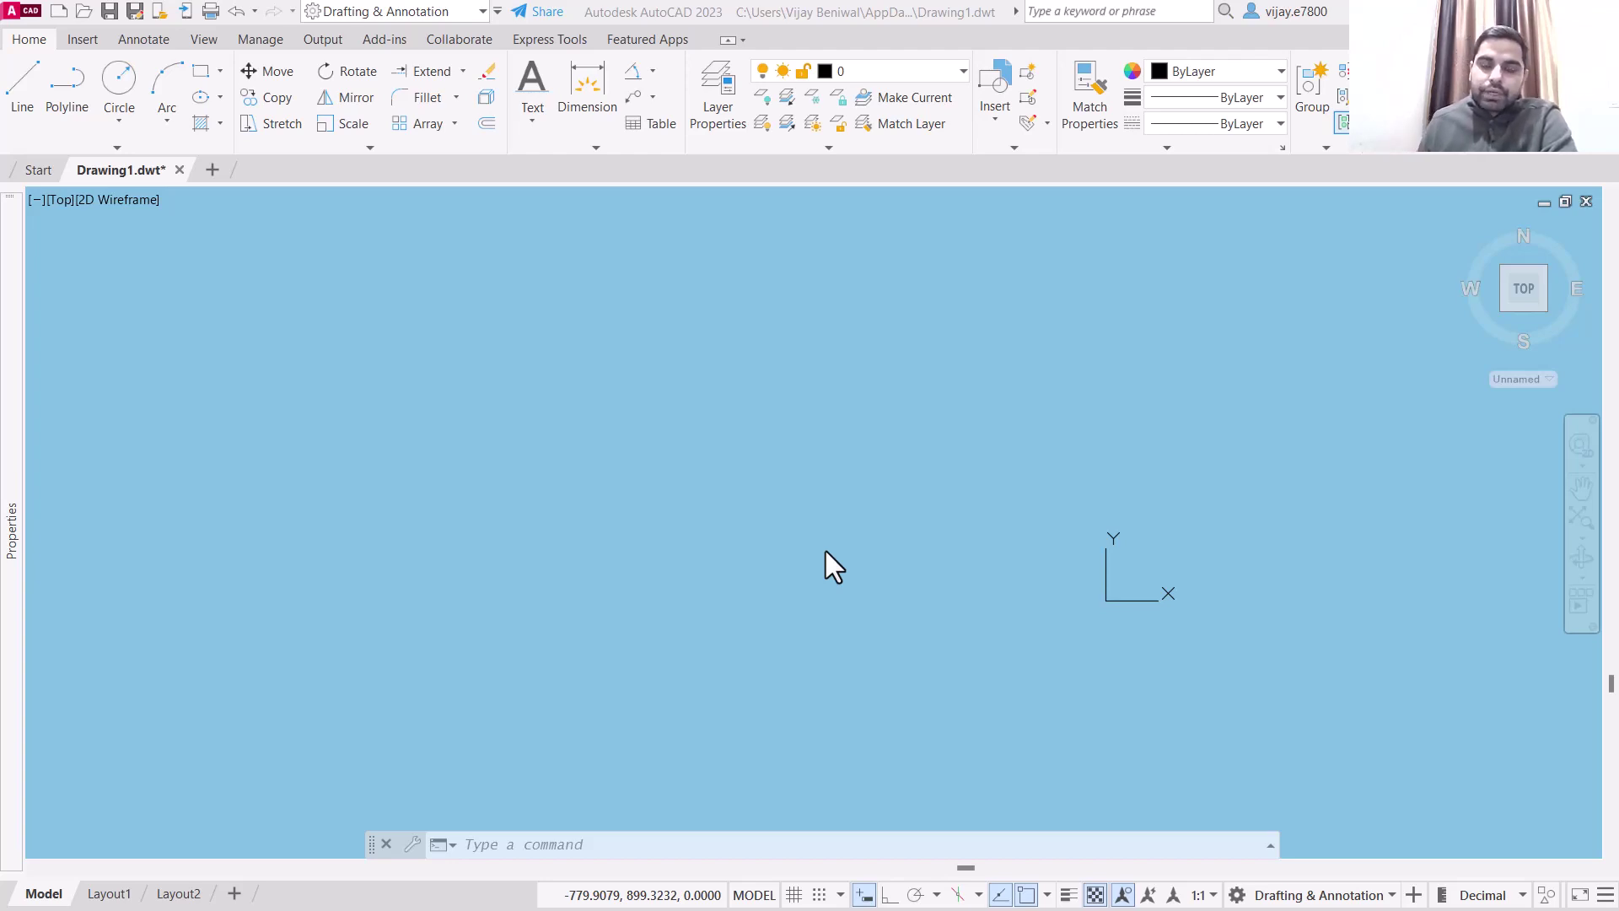
Turn on the drawing grid and enable isometric drafting on isoplane Left.
scroll(676, 516, up, 1)
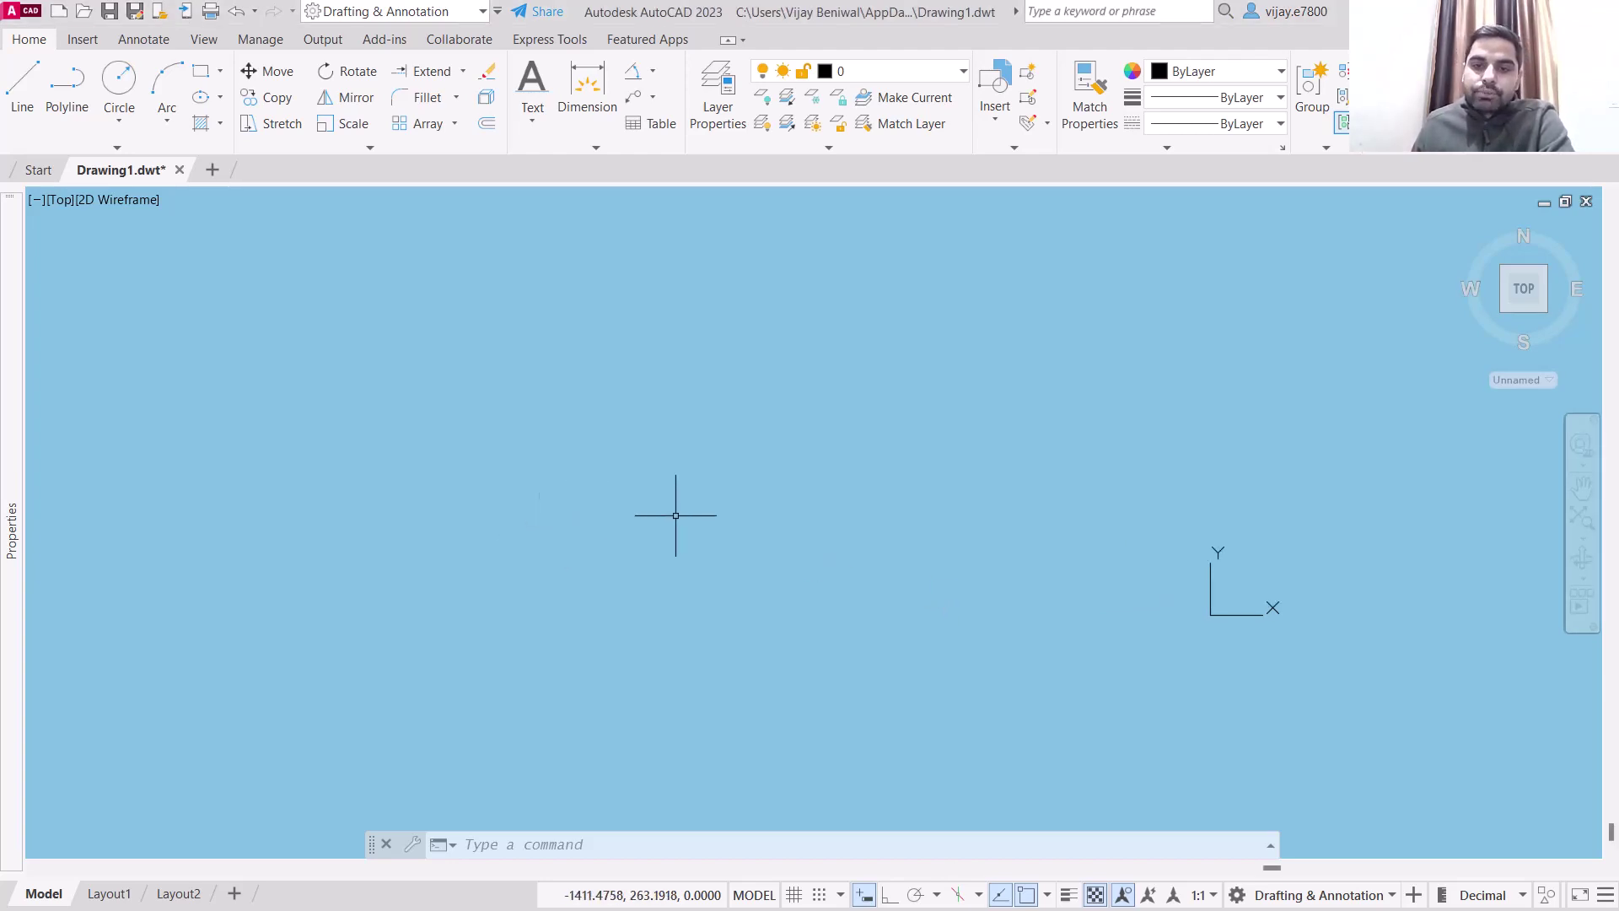
middle_drag(934, 544, 169, 568)
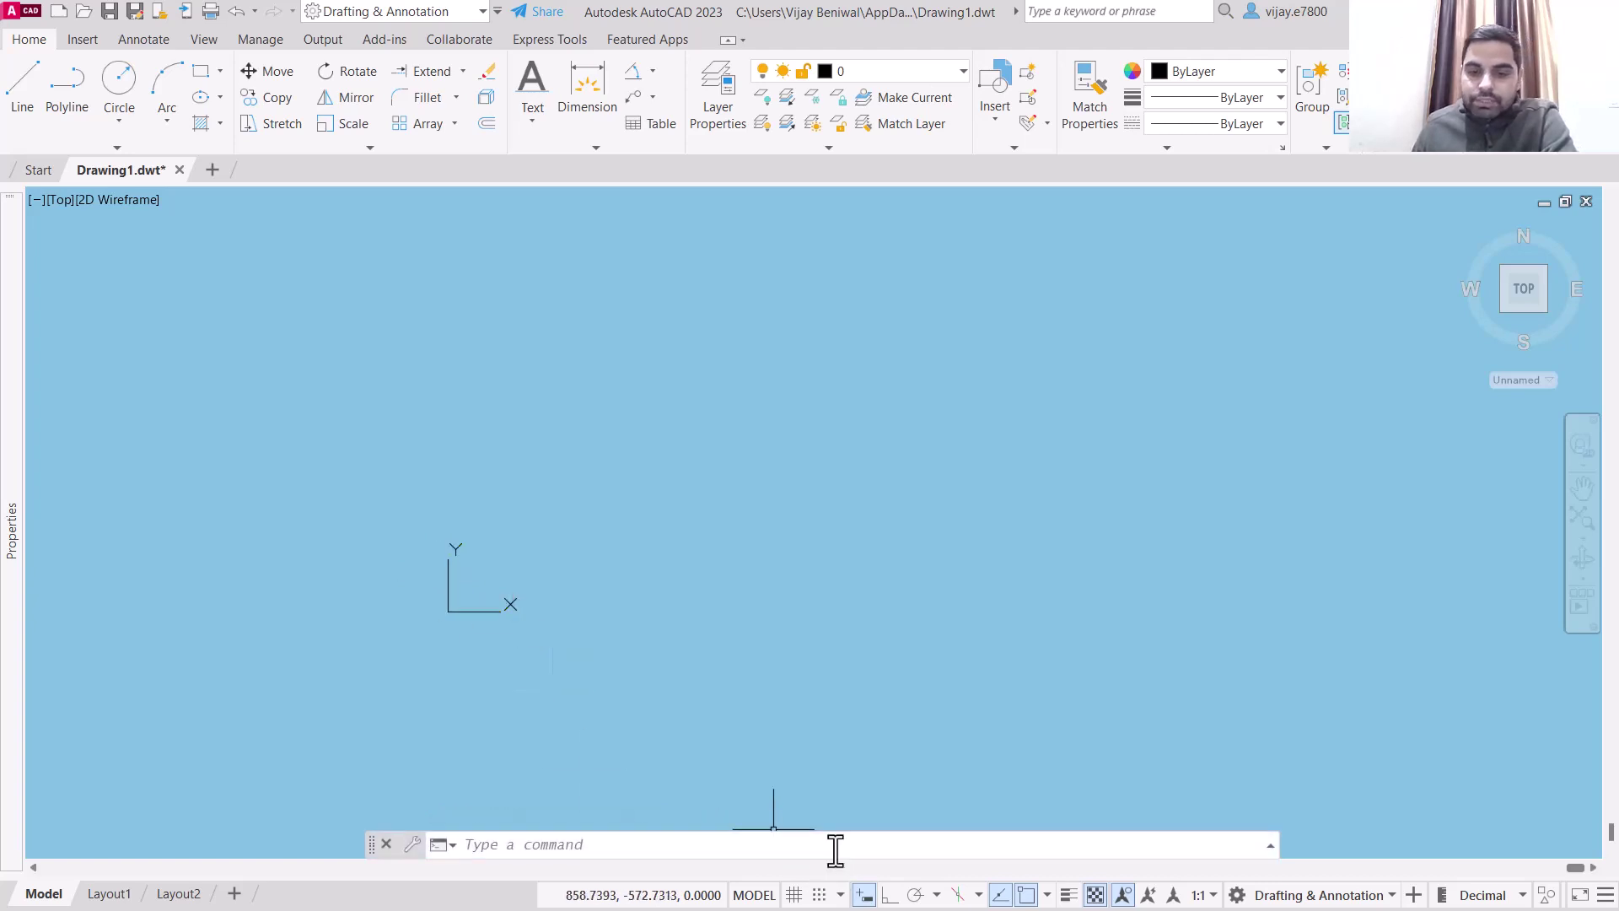
click(794, 894)
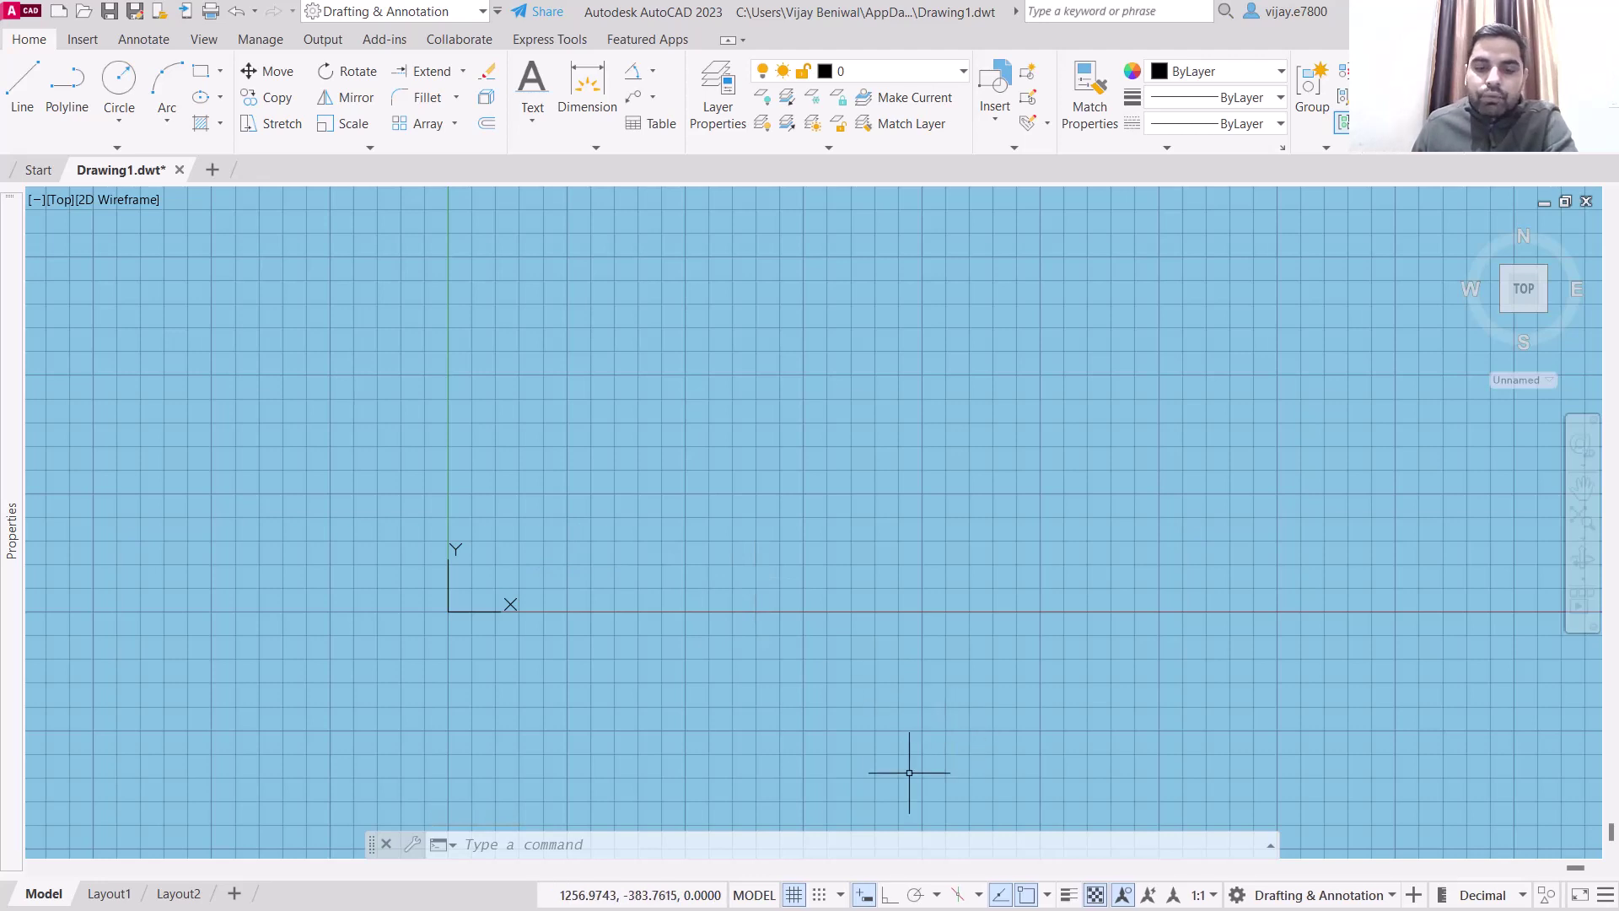
click(959, 894)
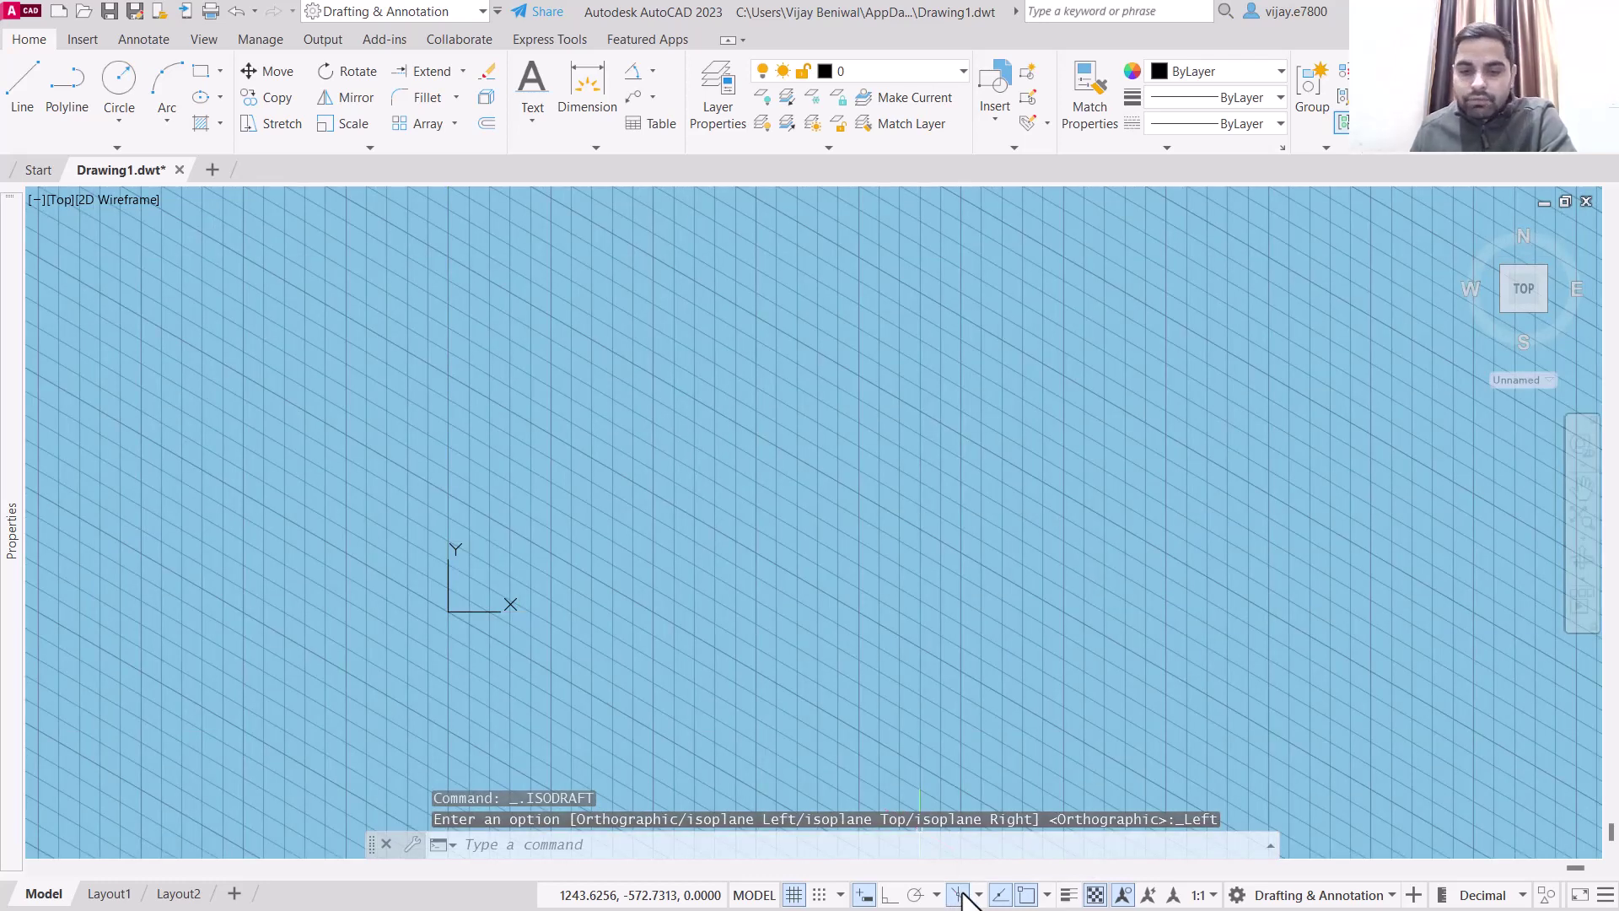
click(979, 895)
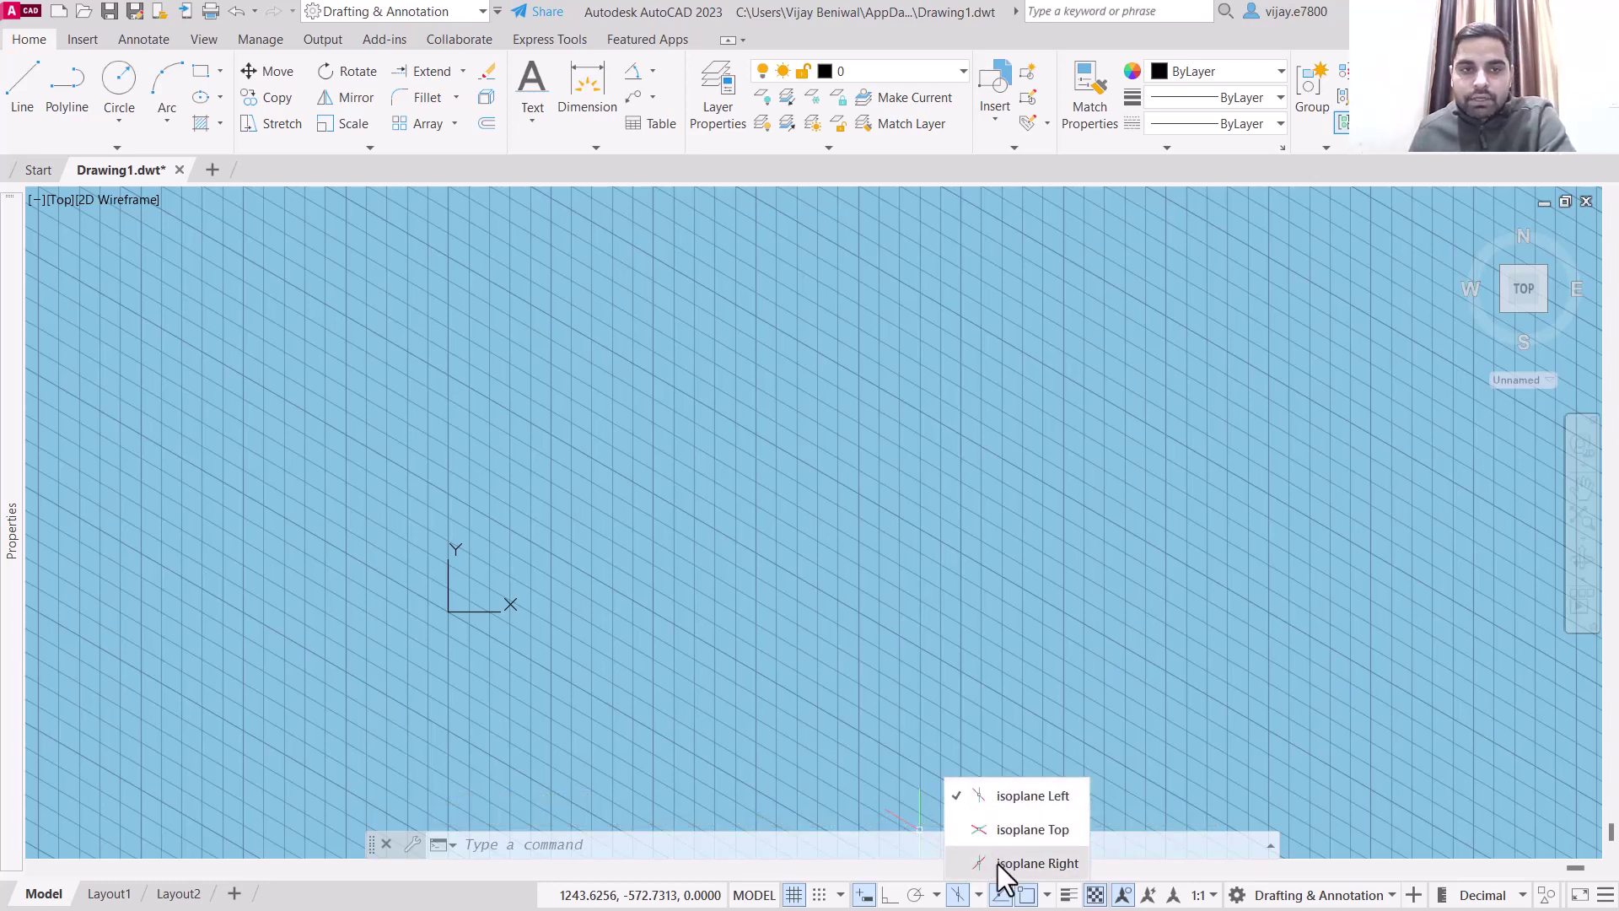
Start a line at the origin, 0,0.
click(33, 86)
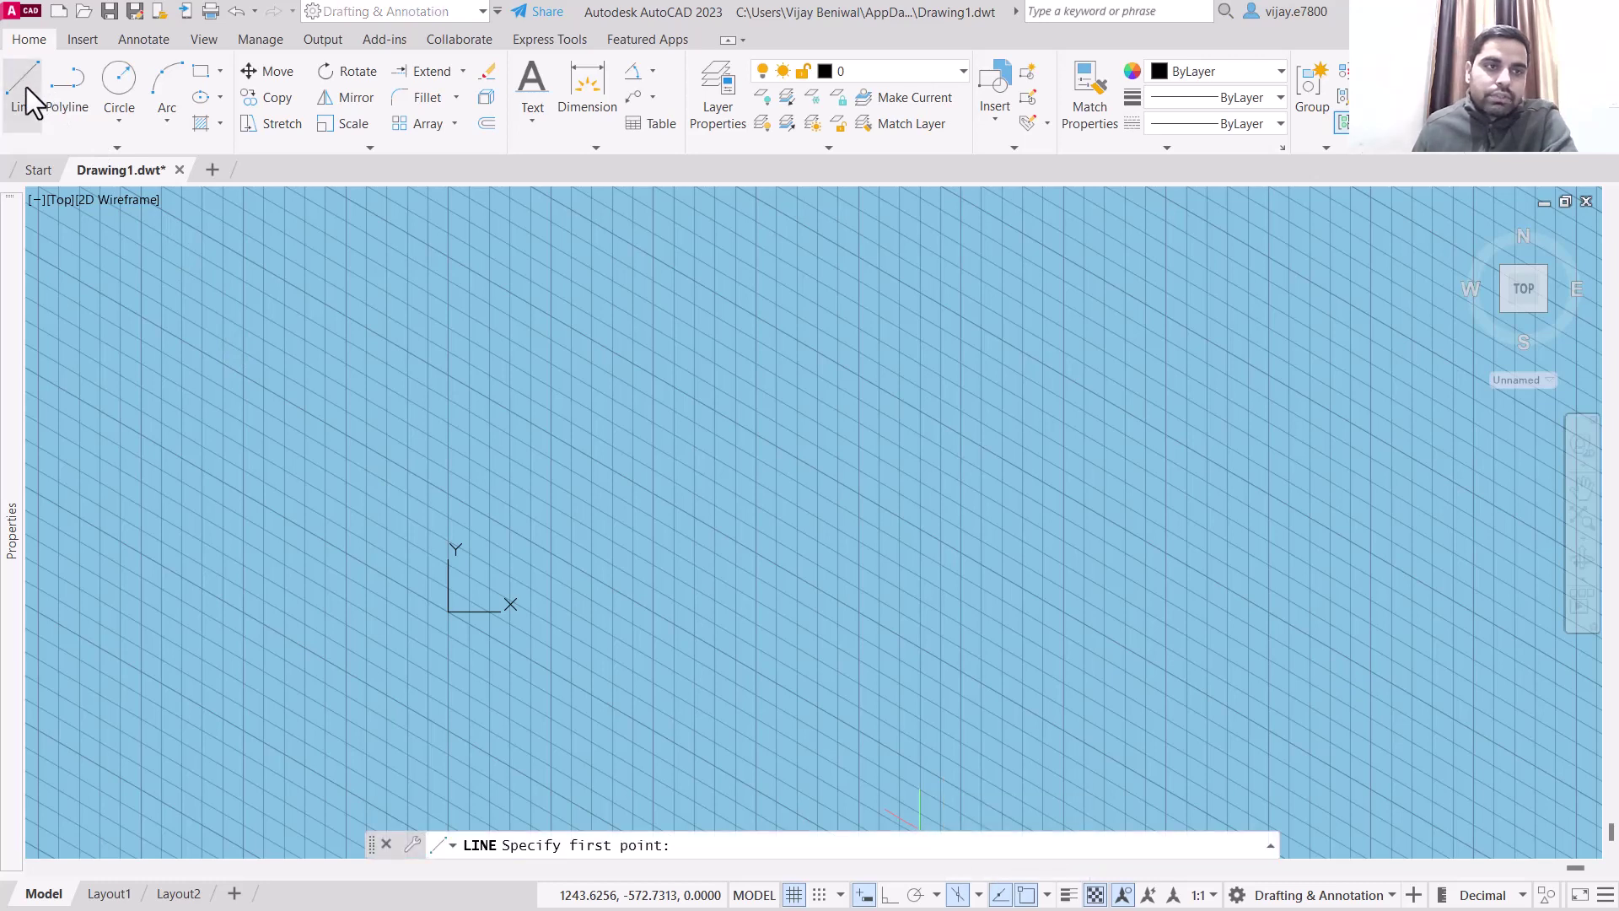
click(27, 87)
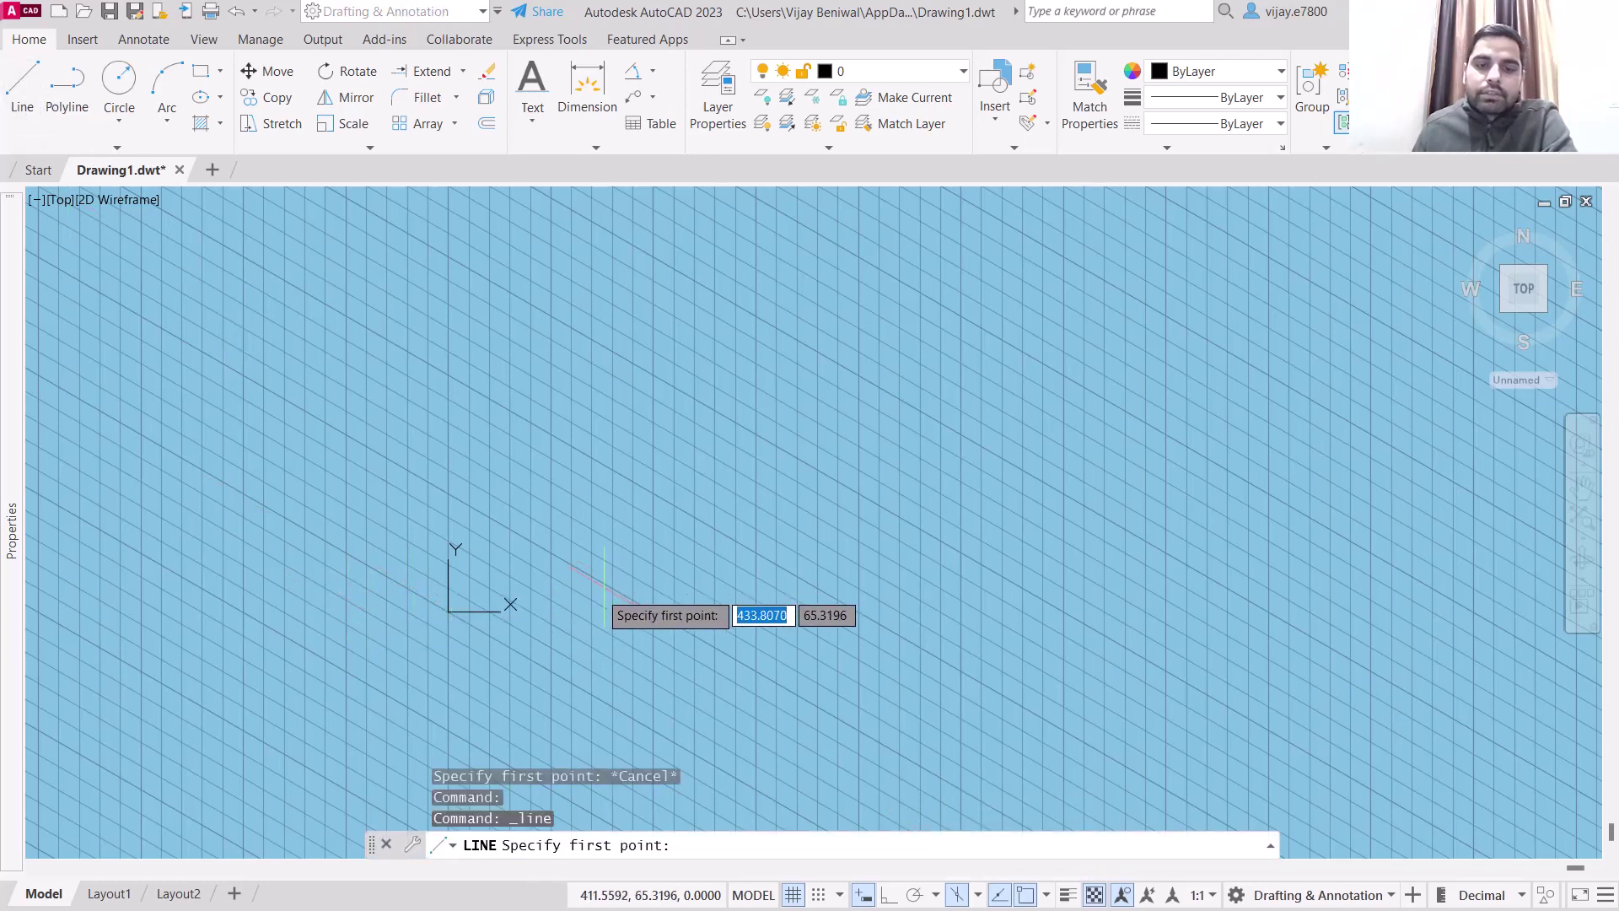
scroll(460, 602, up, 3)
scroll(368, 627, down, 2)
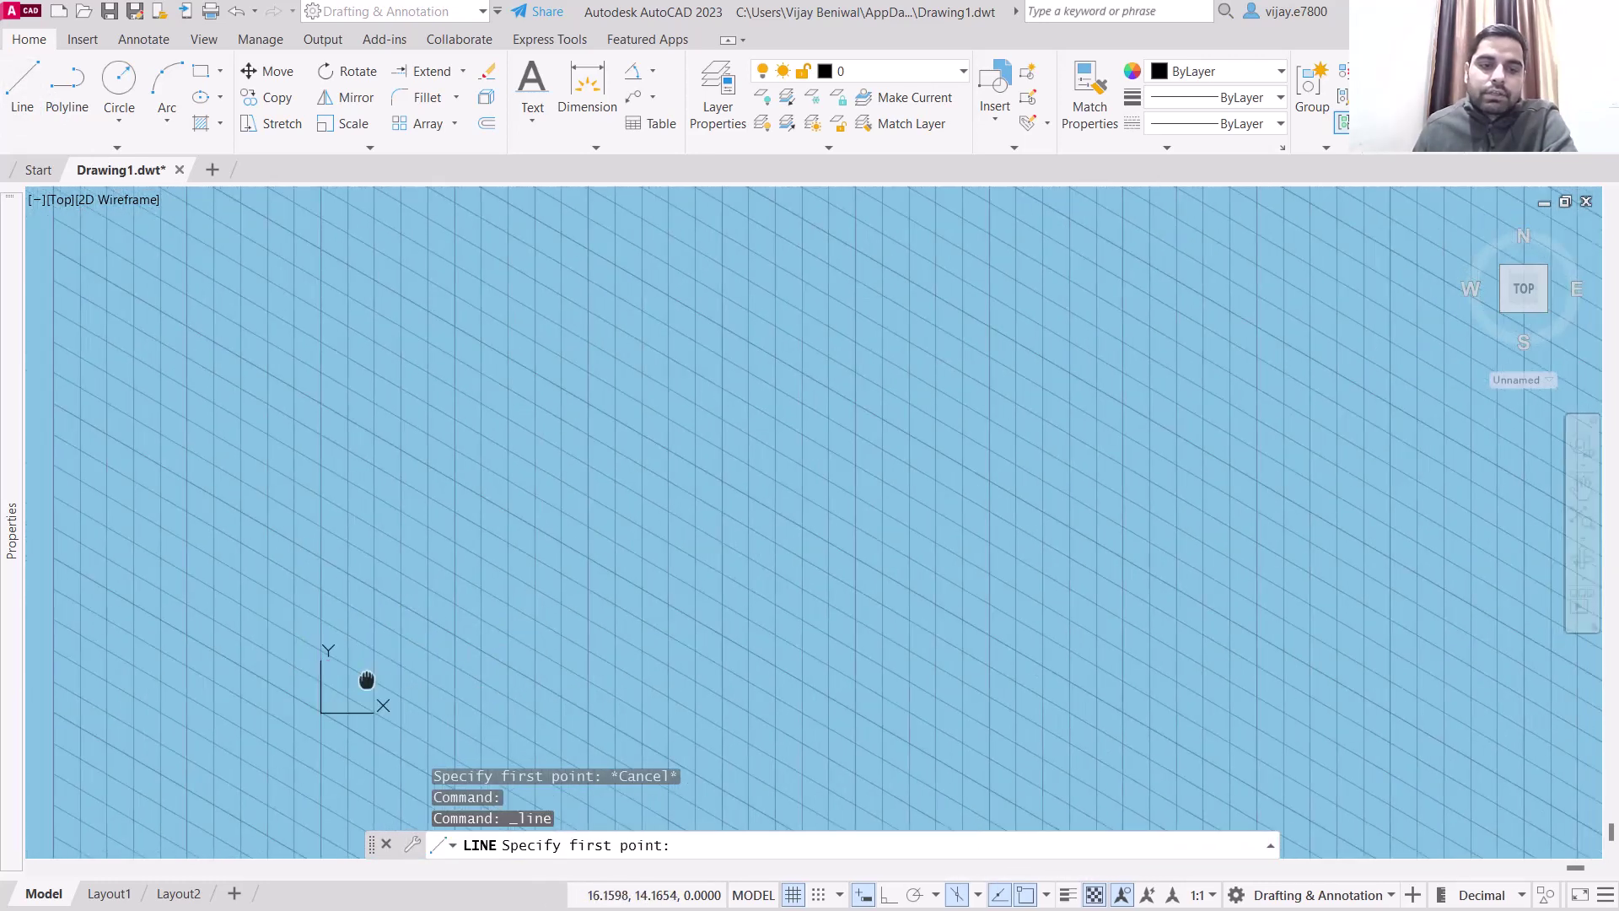
middle_drag(365, 679, 986, 535)
scroll(873, 569, up, 2)
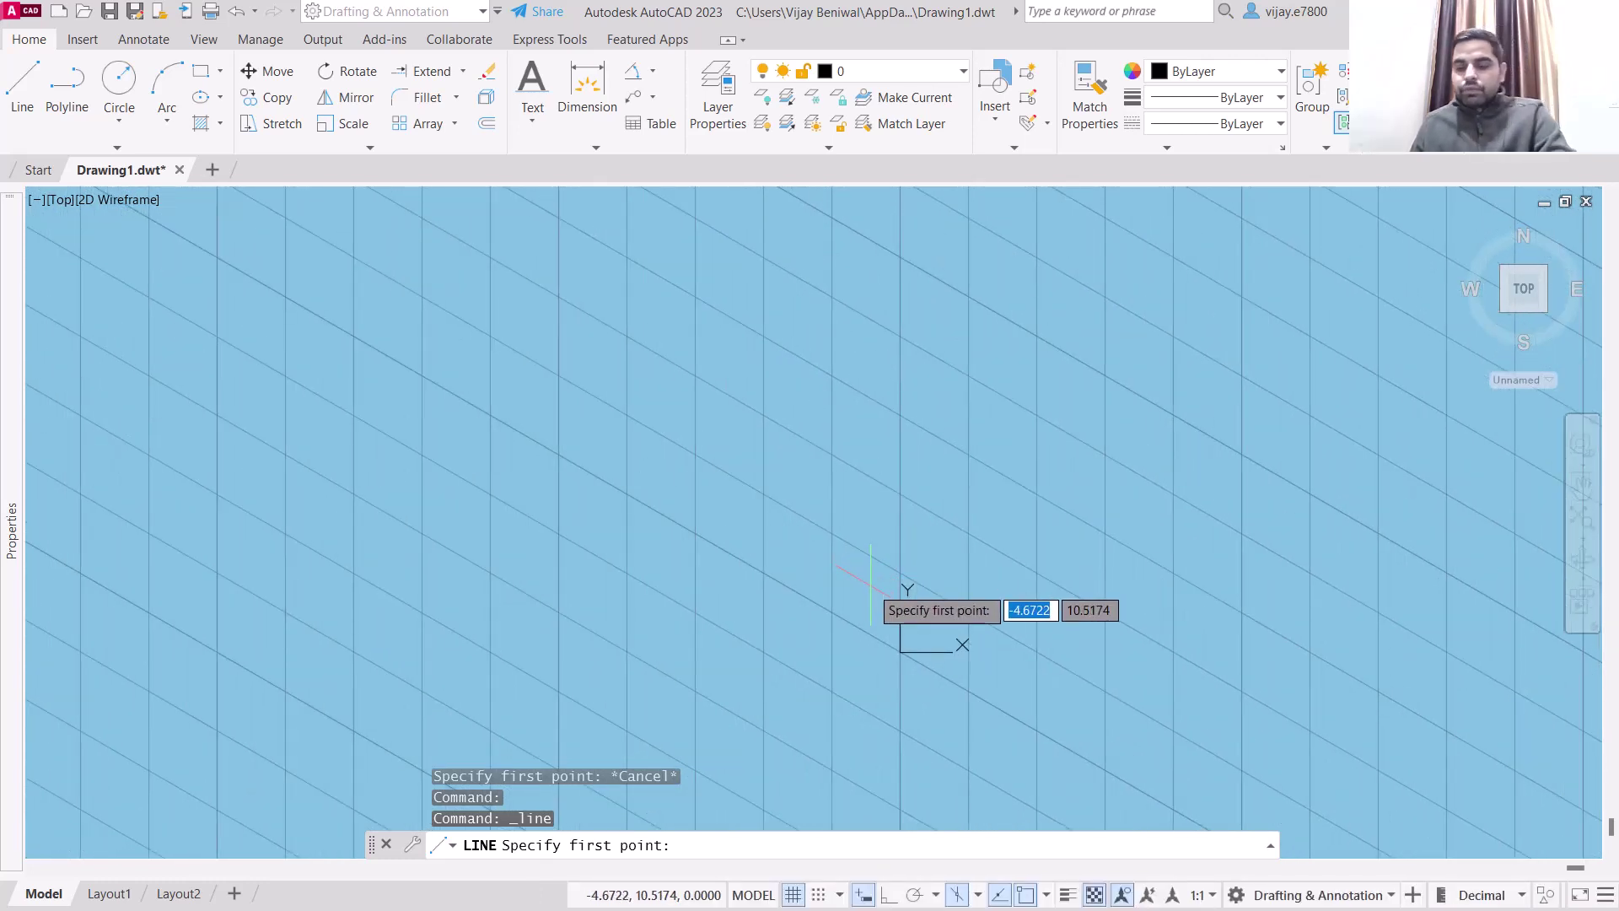
text(0,0)
key(Return)
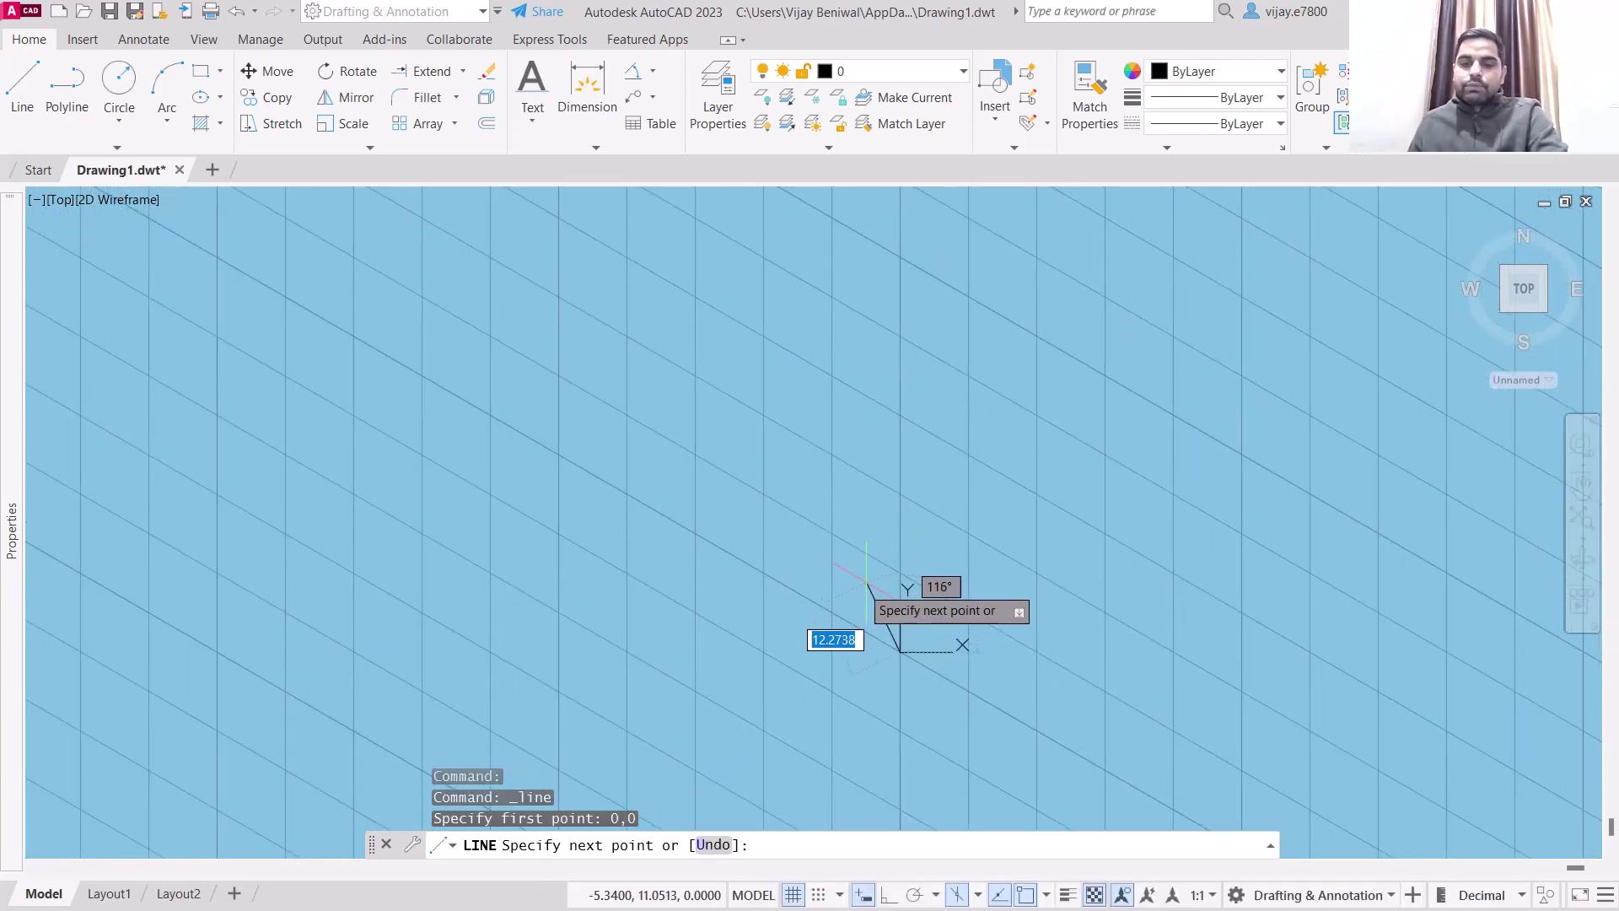
Turn on polar tracking and draw the left face's lower edge from the origin, 50 units long at 150°.
click(978, 895)
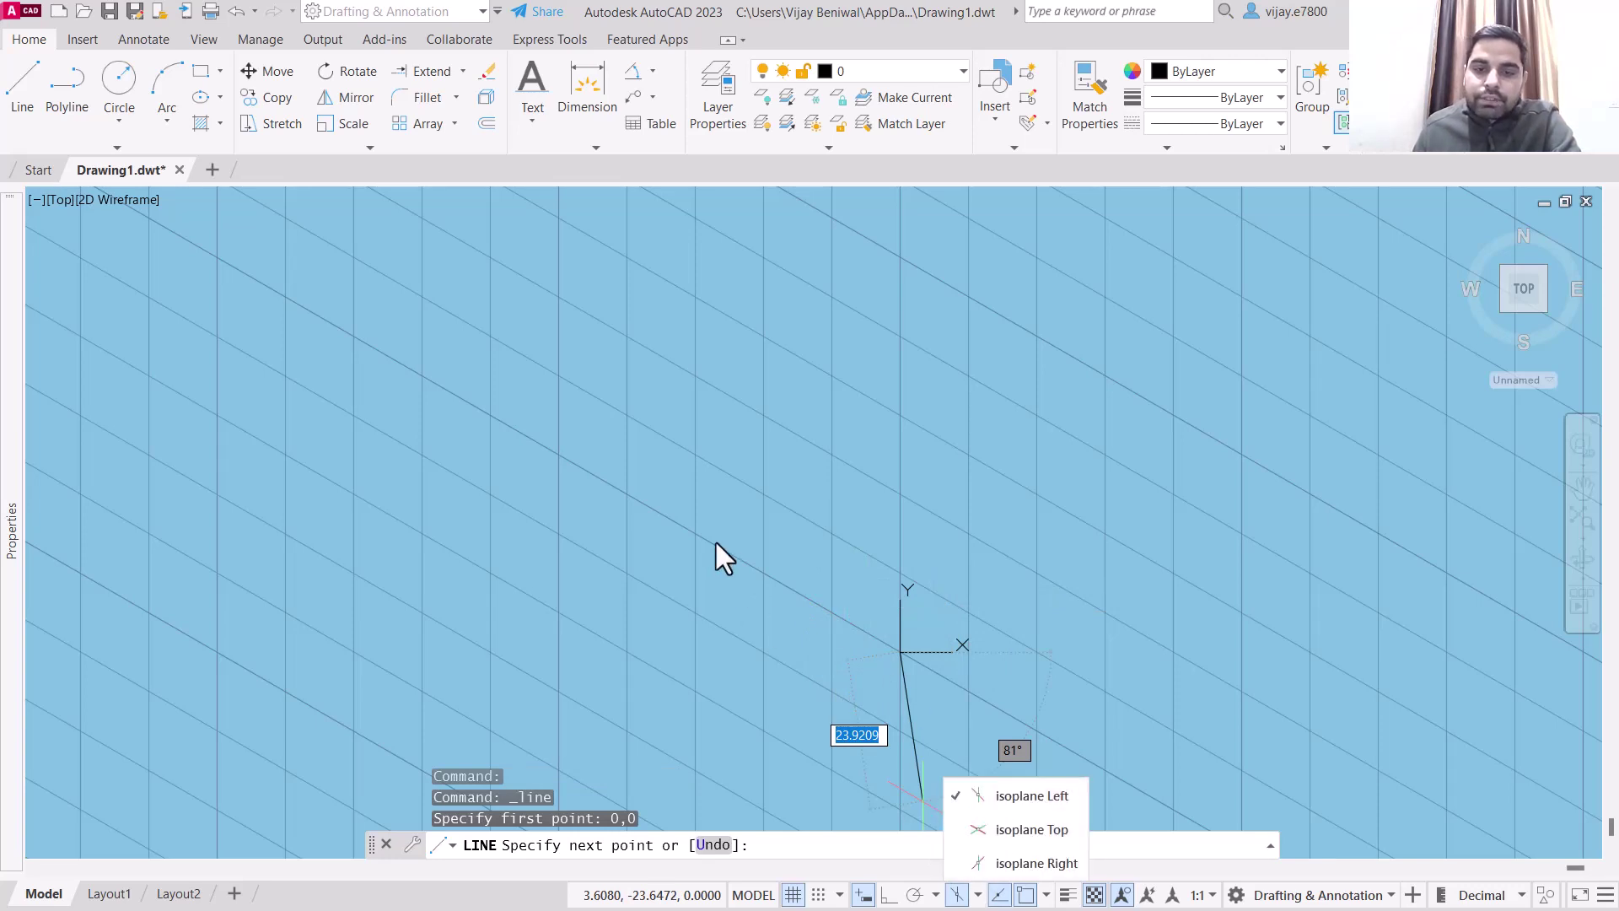
click(807, 598)
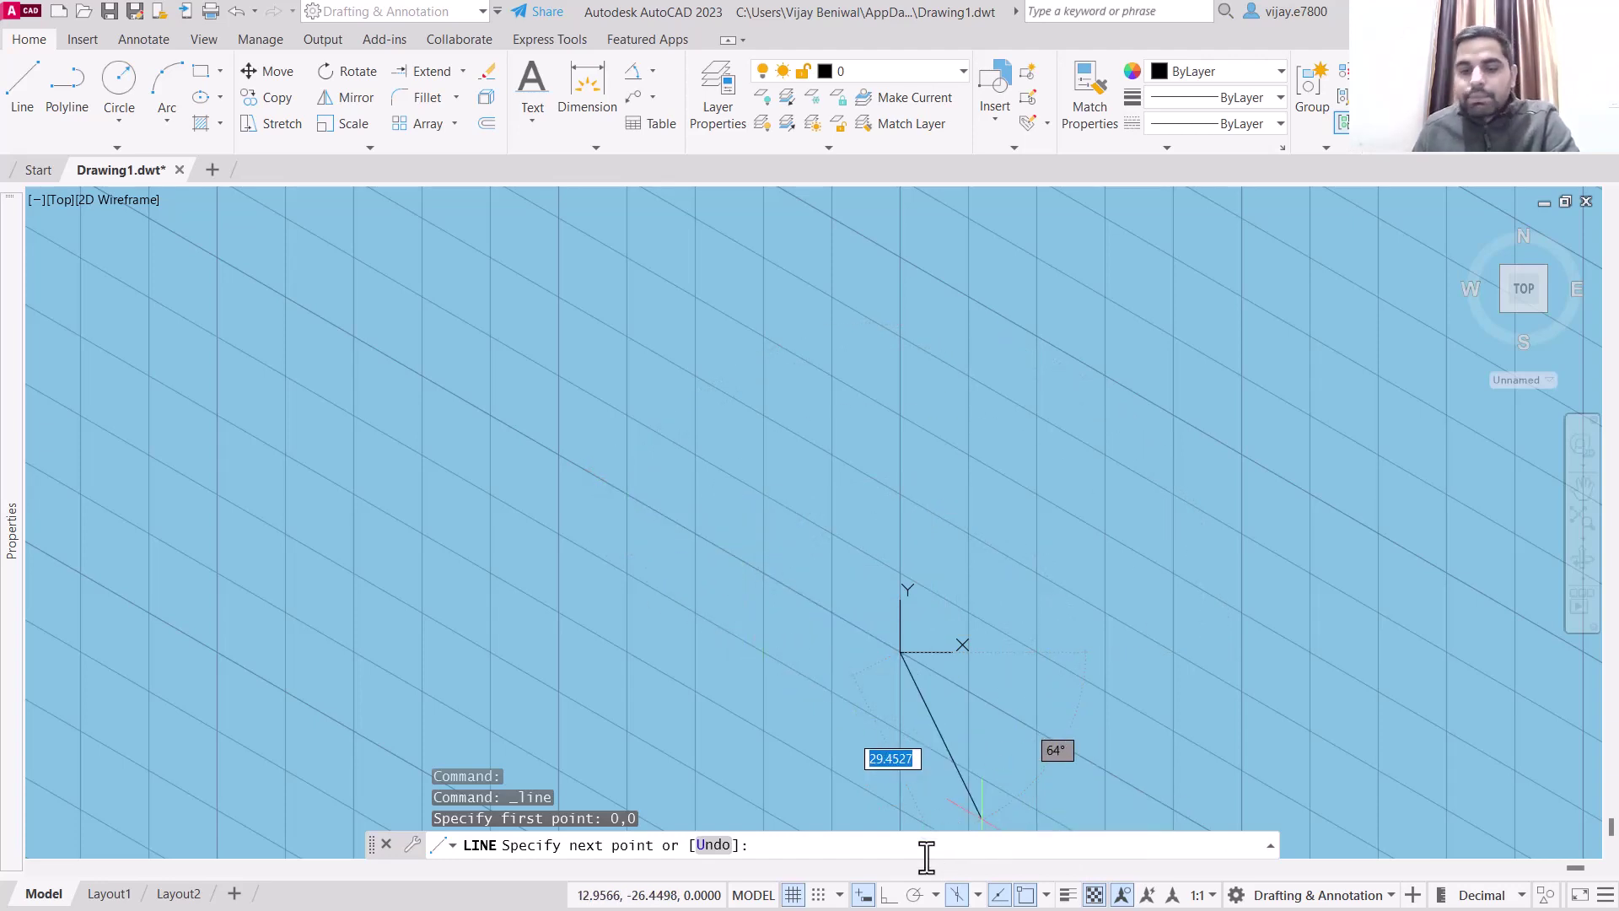
click(913, 894)
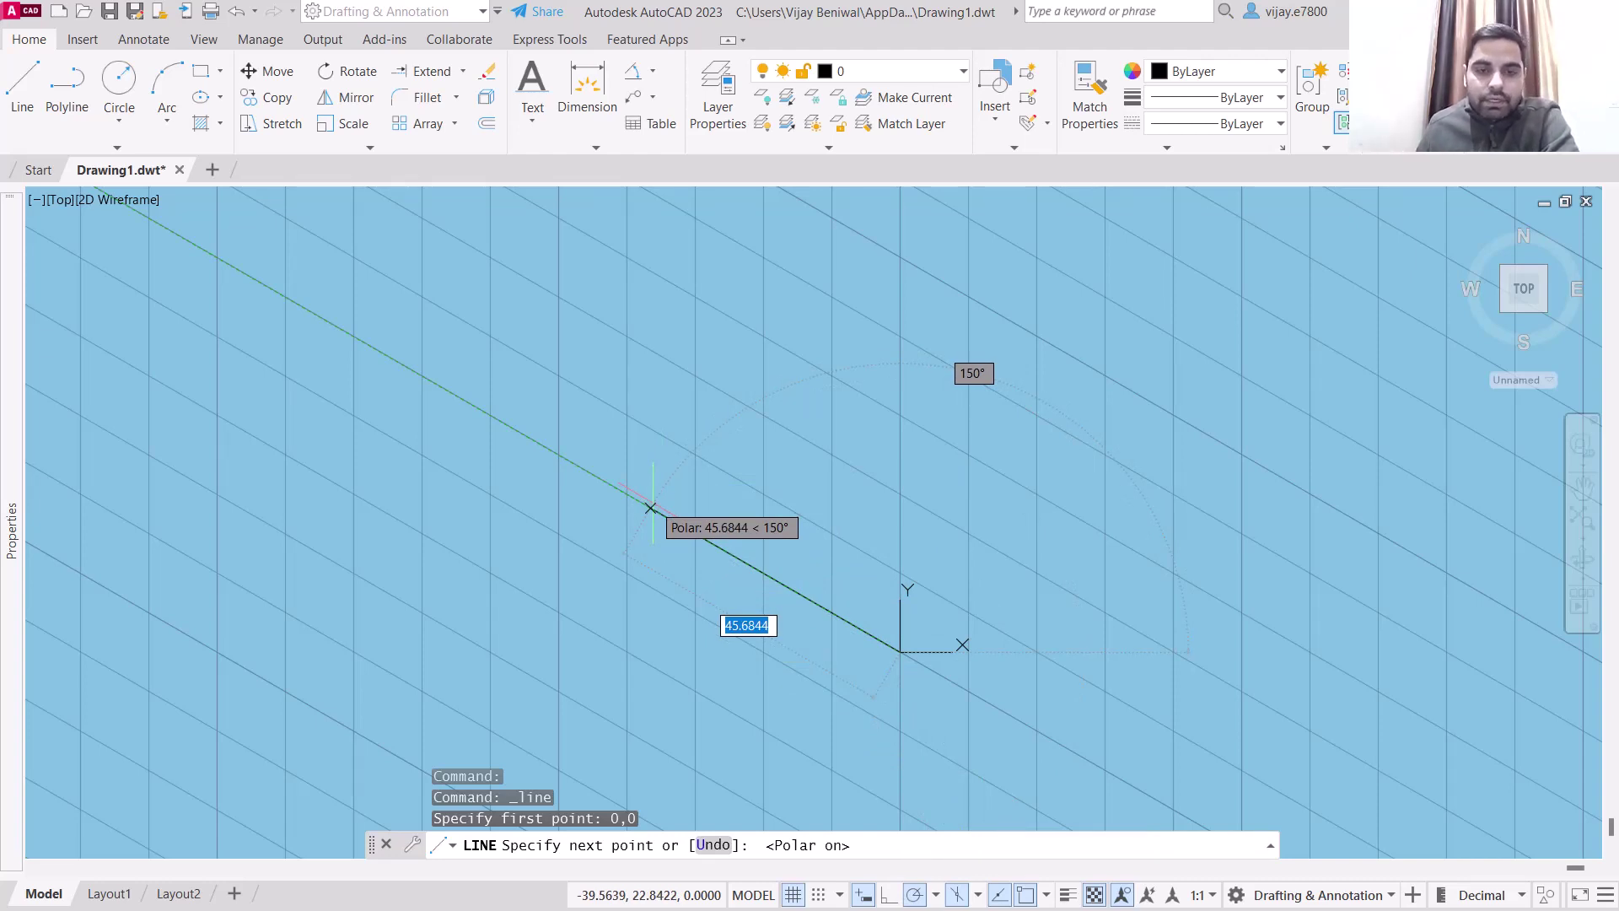
mouse_move(651, 508)
middle_down()
mouse_move(625, 568)
mouse_move(549, 644)
middle_up()
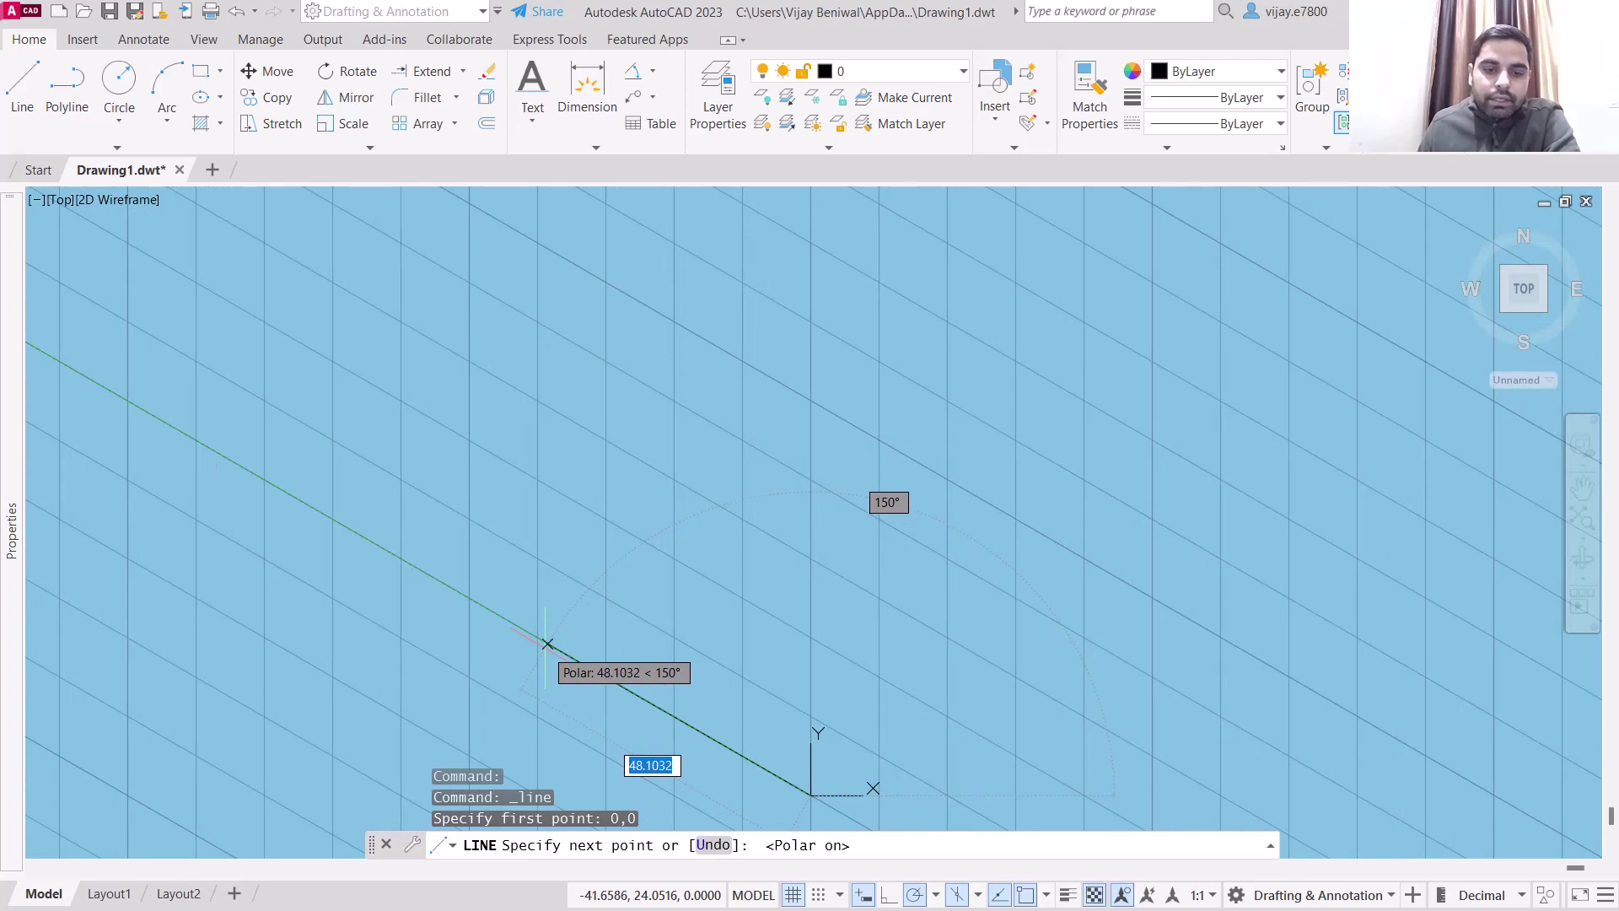
text(50)
key(Return)
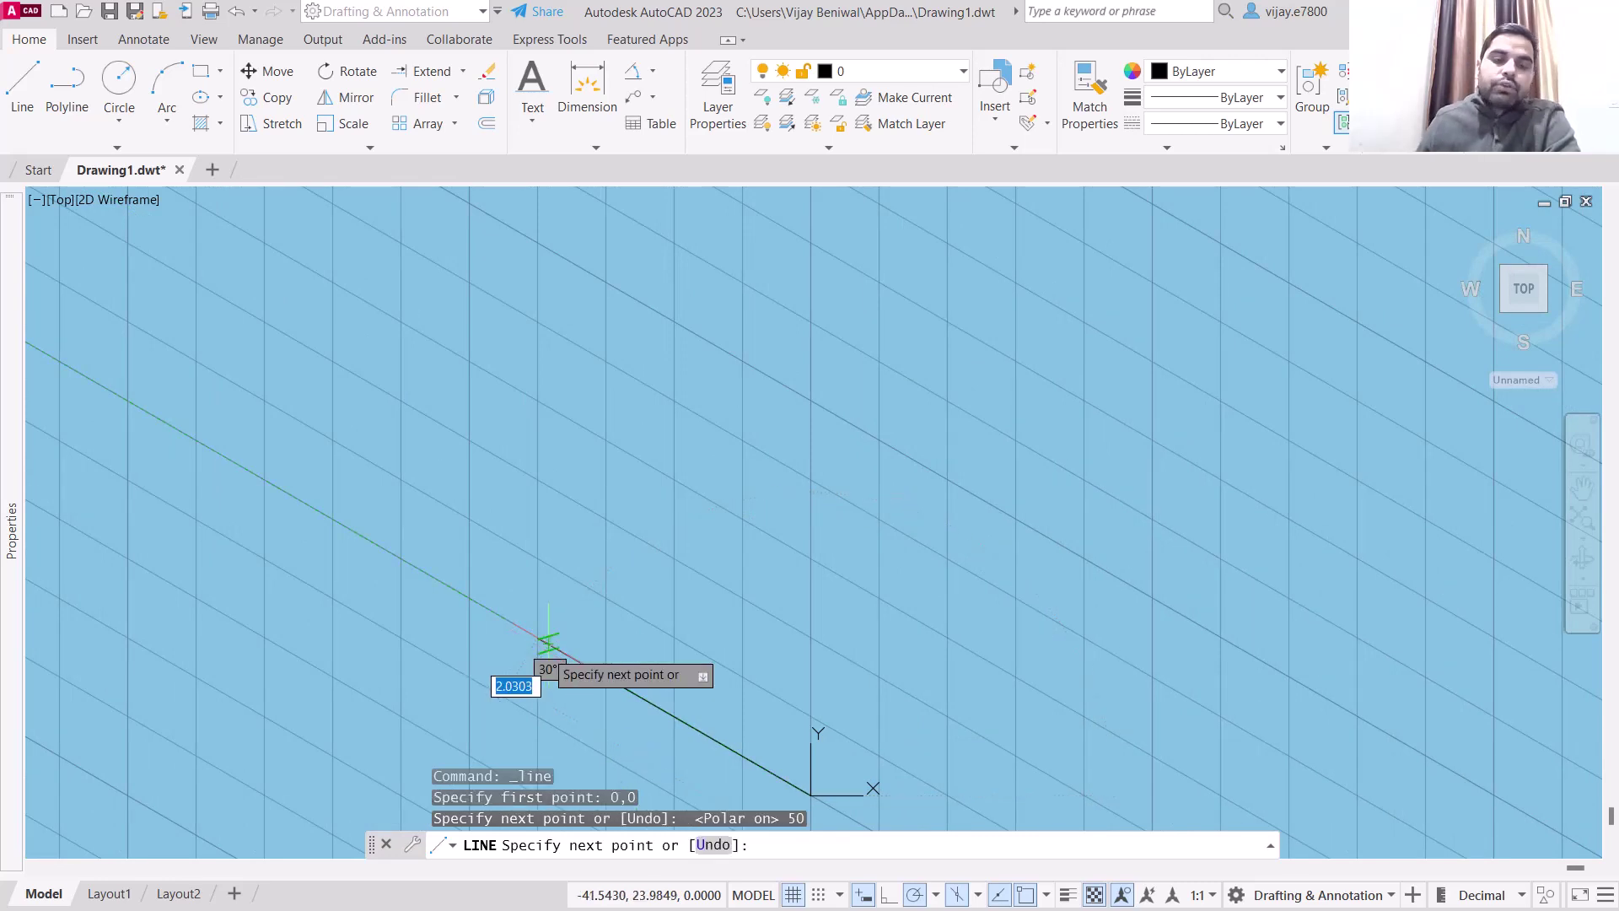
Complete the left face with a 50-unit vertical edge, a 50-unit upper edge at 330° and a closing edge back to the origin.
middle_drag(596, 422, 566, 491)
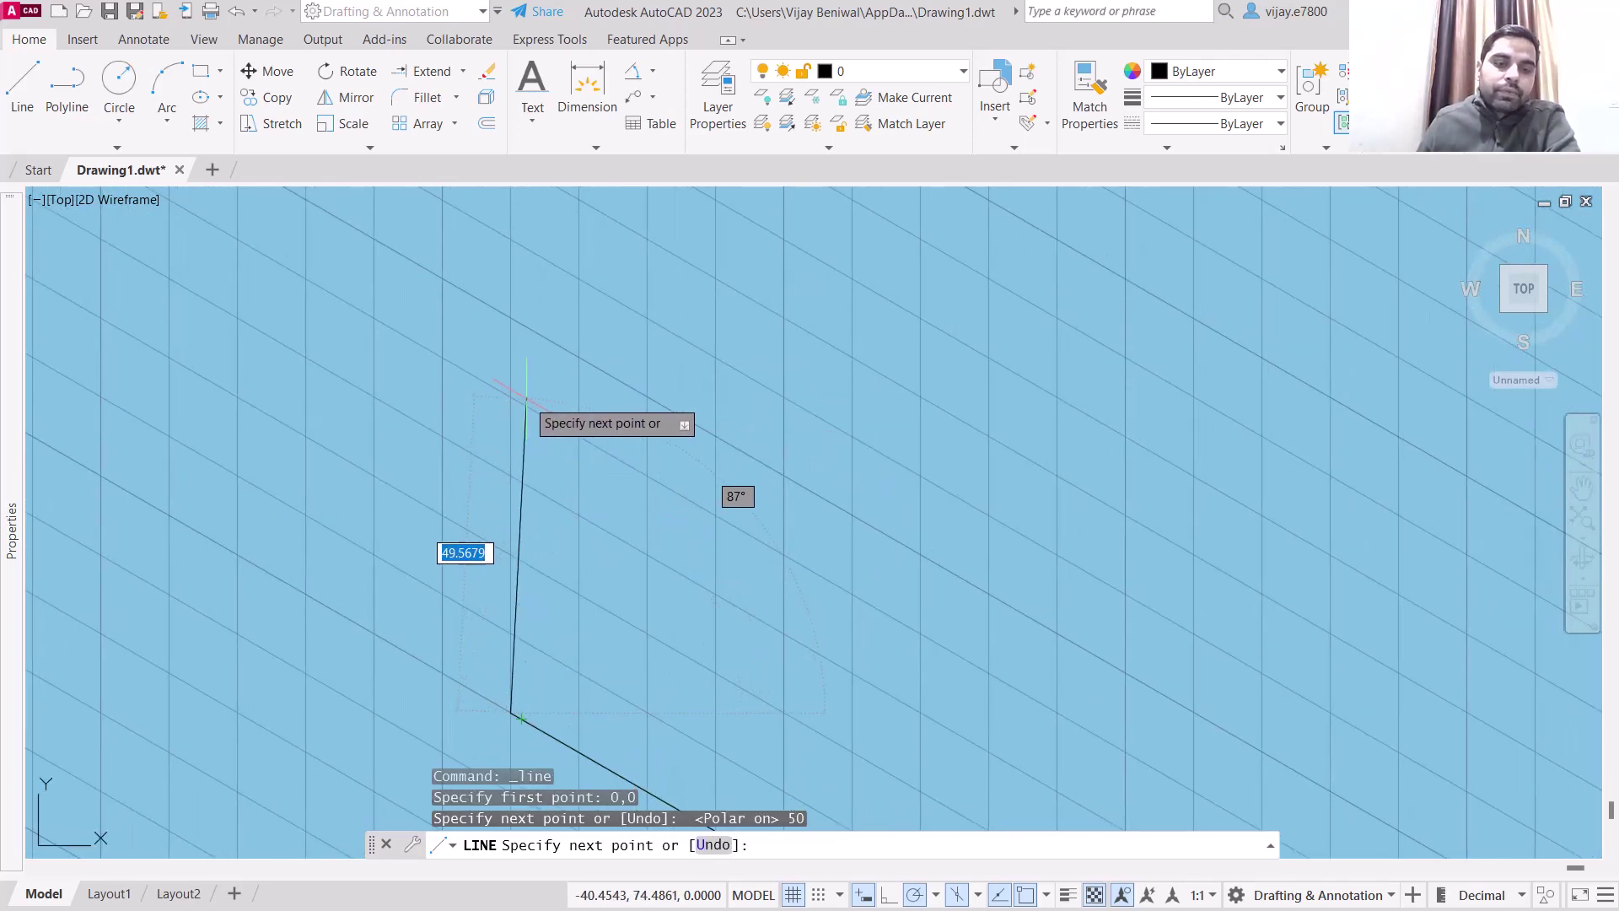
text(50)
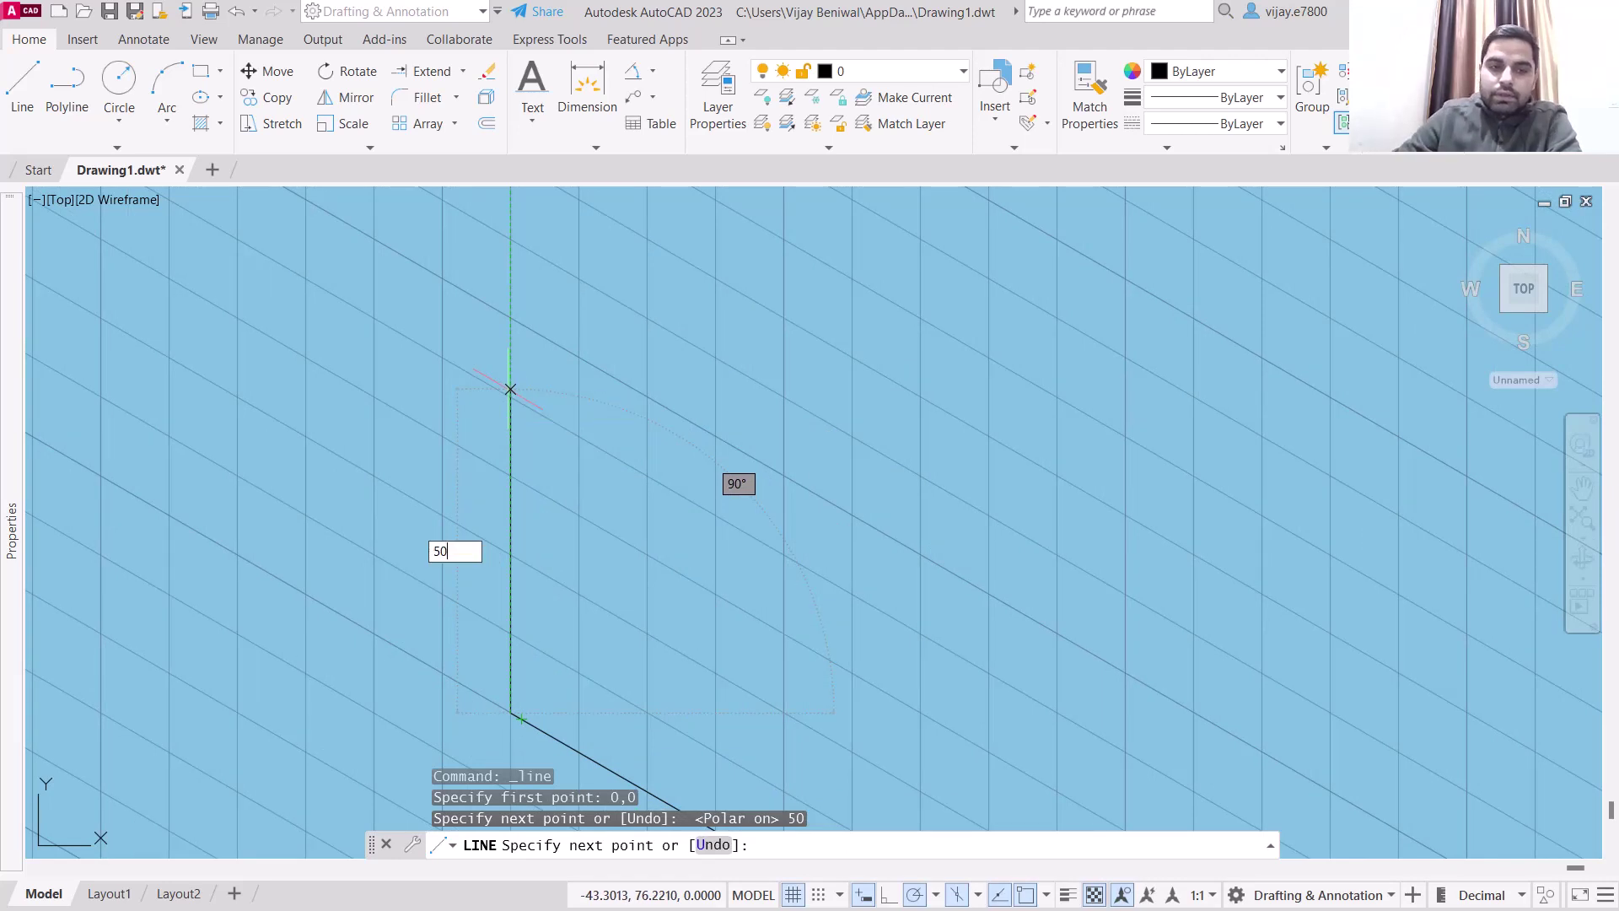
key(Return)
middle_drag(721, 491, 606, 251)
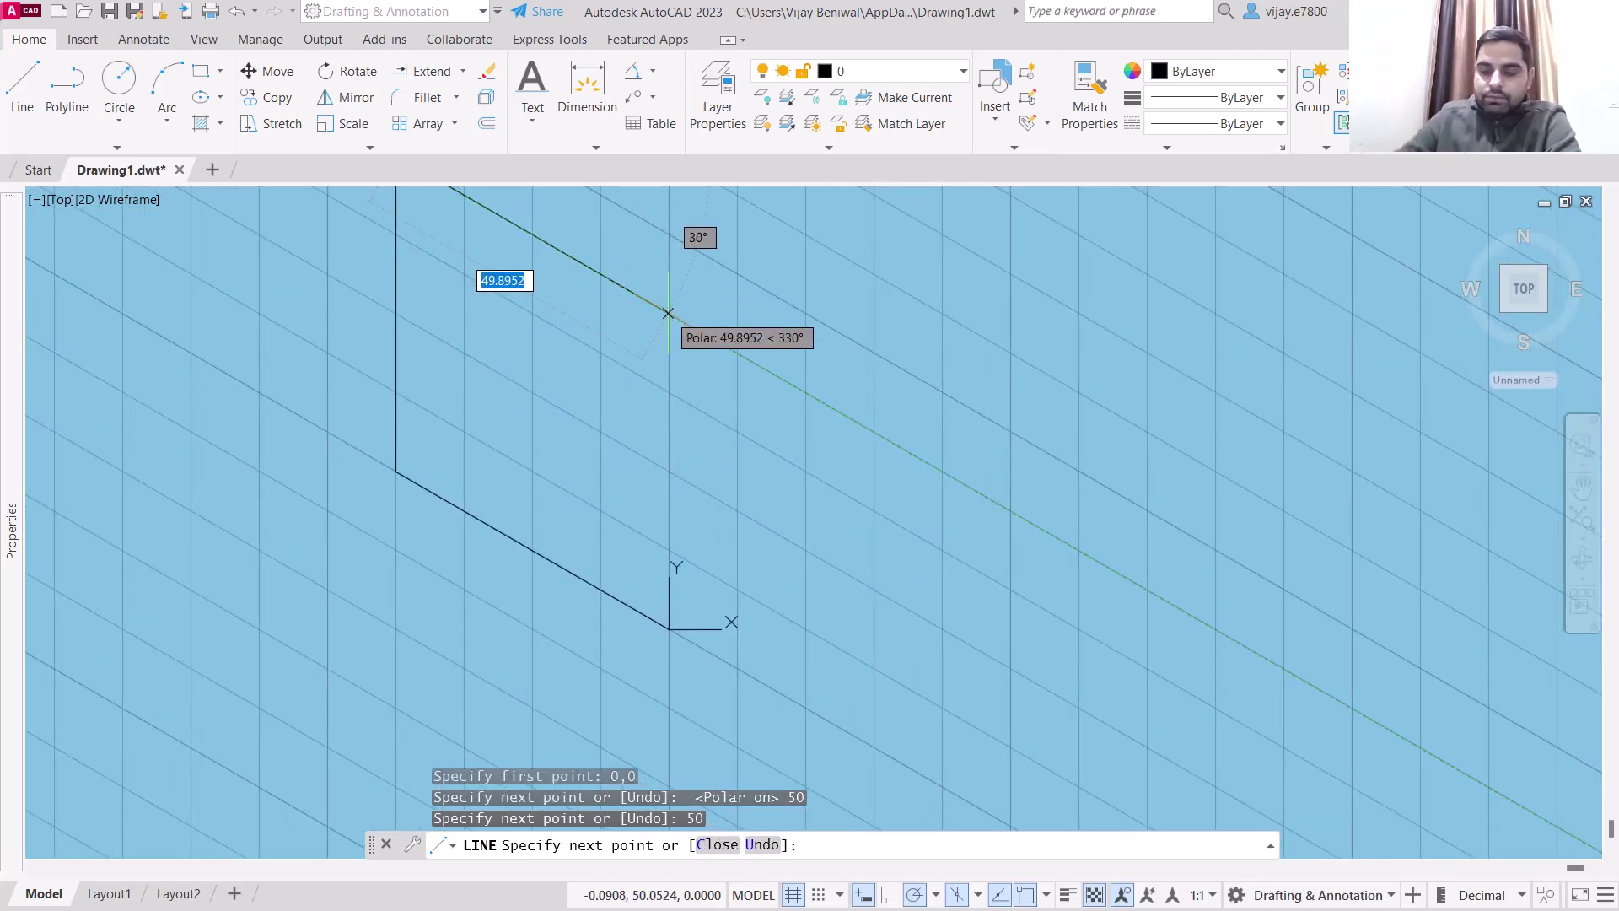
text(50)
key(Return)
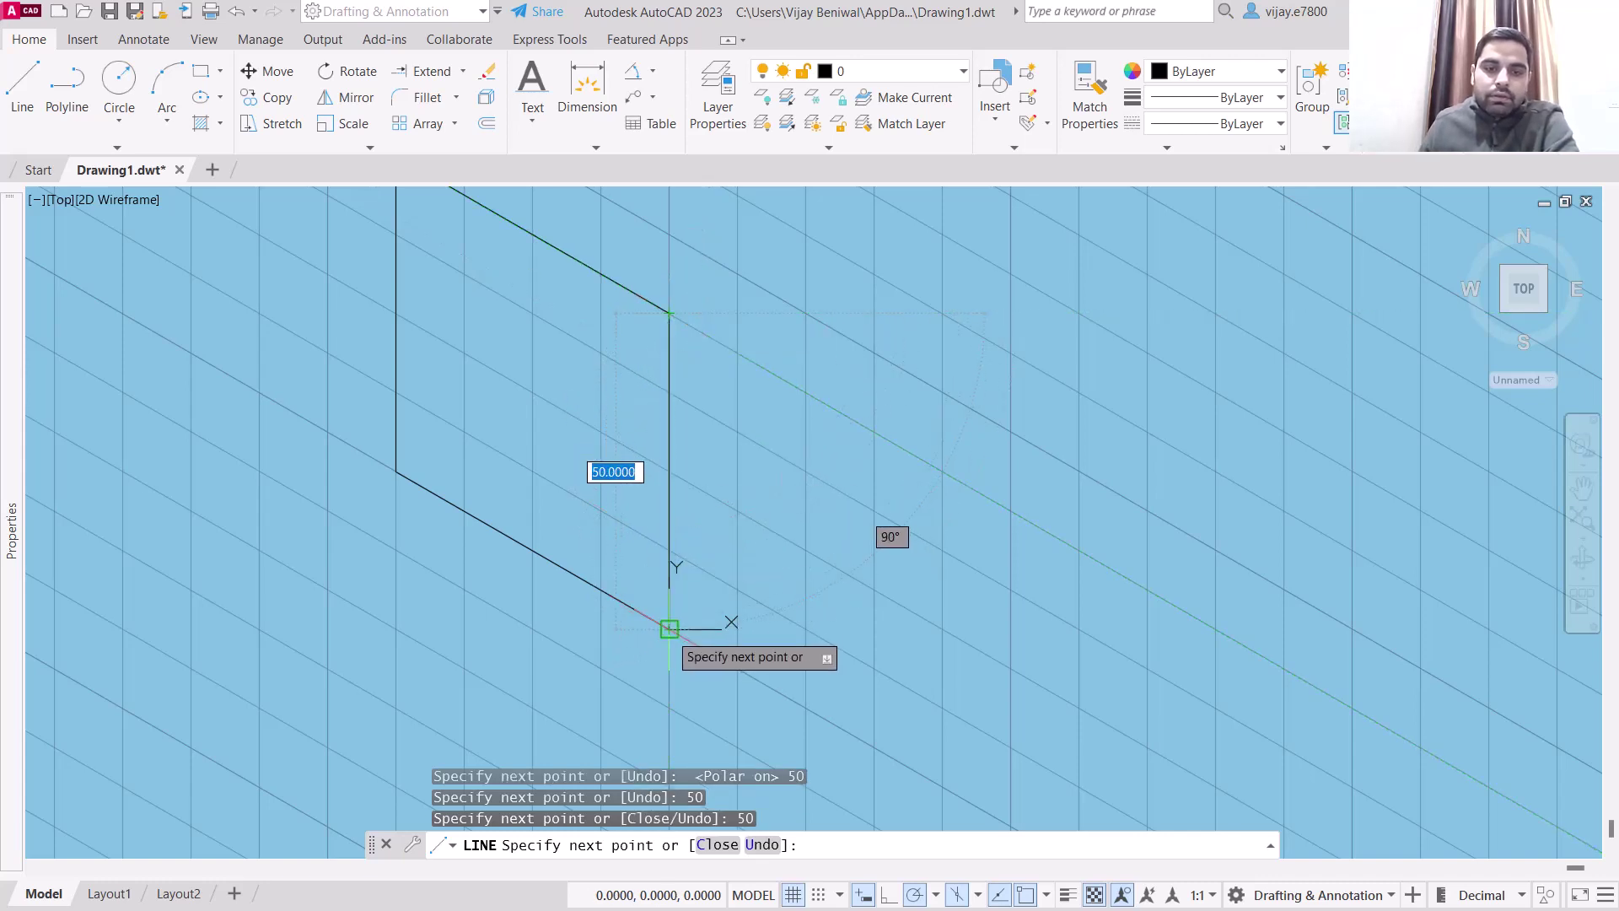
click(668, 628)
right_click(777, 613)
click(829, 628)
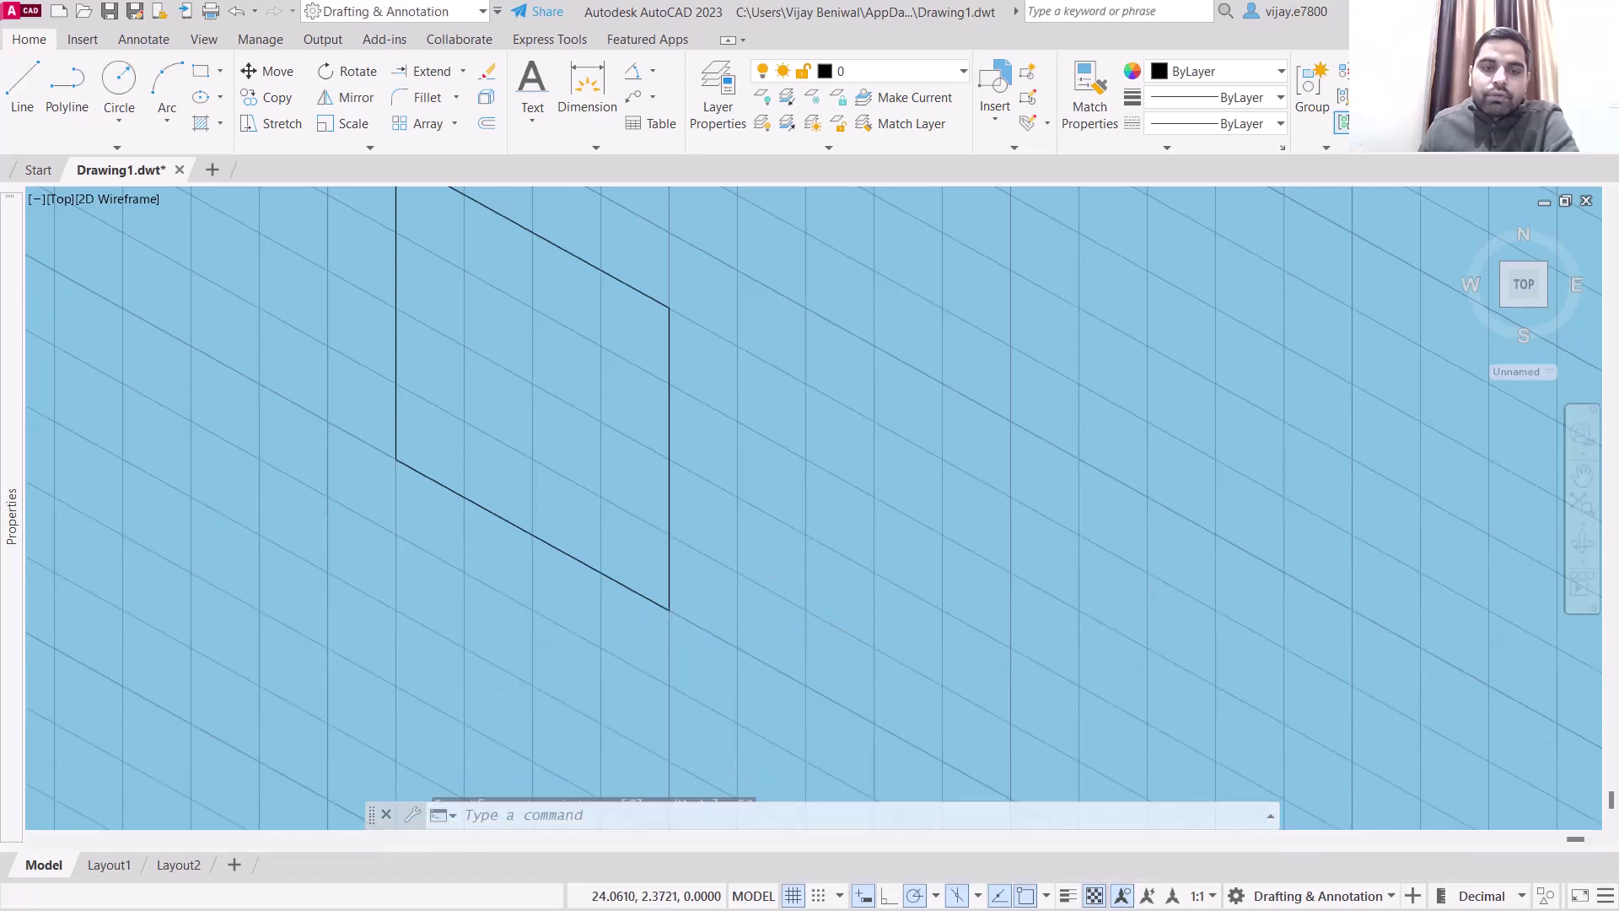
Turn off the drawing grid to view the left face on its own.
middle_drag(644, 502, 593, 528)
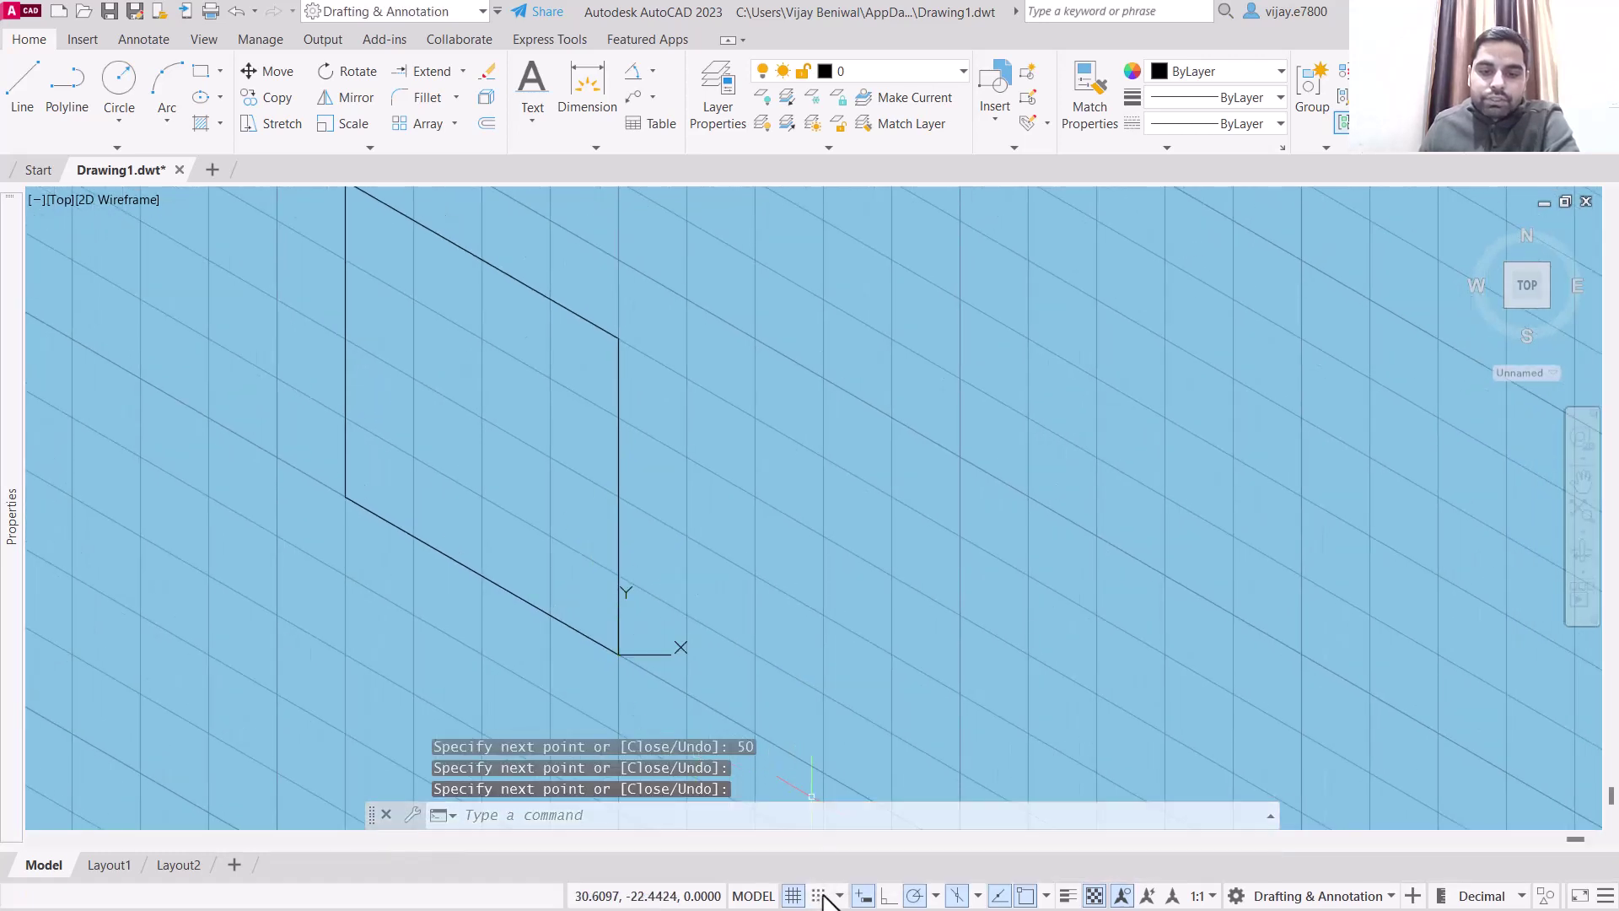
click(793, 896)
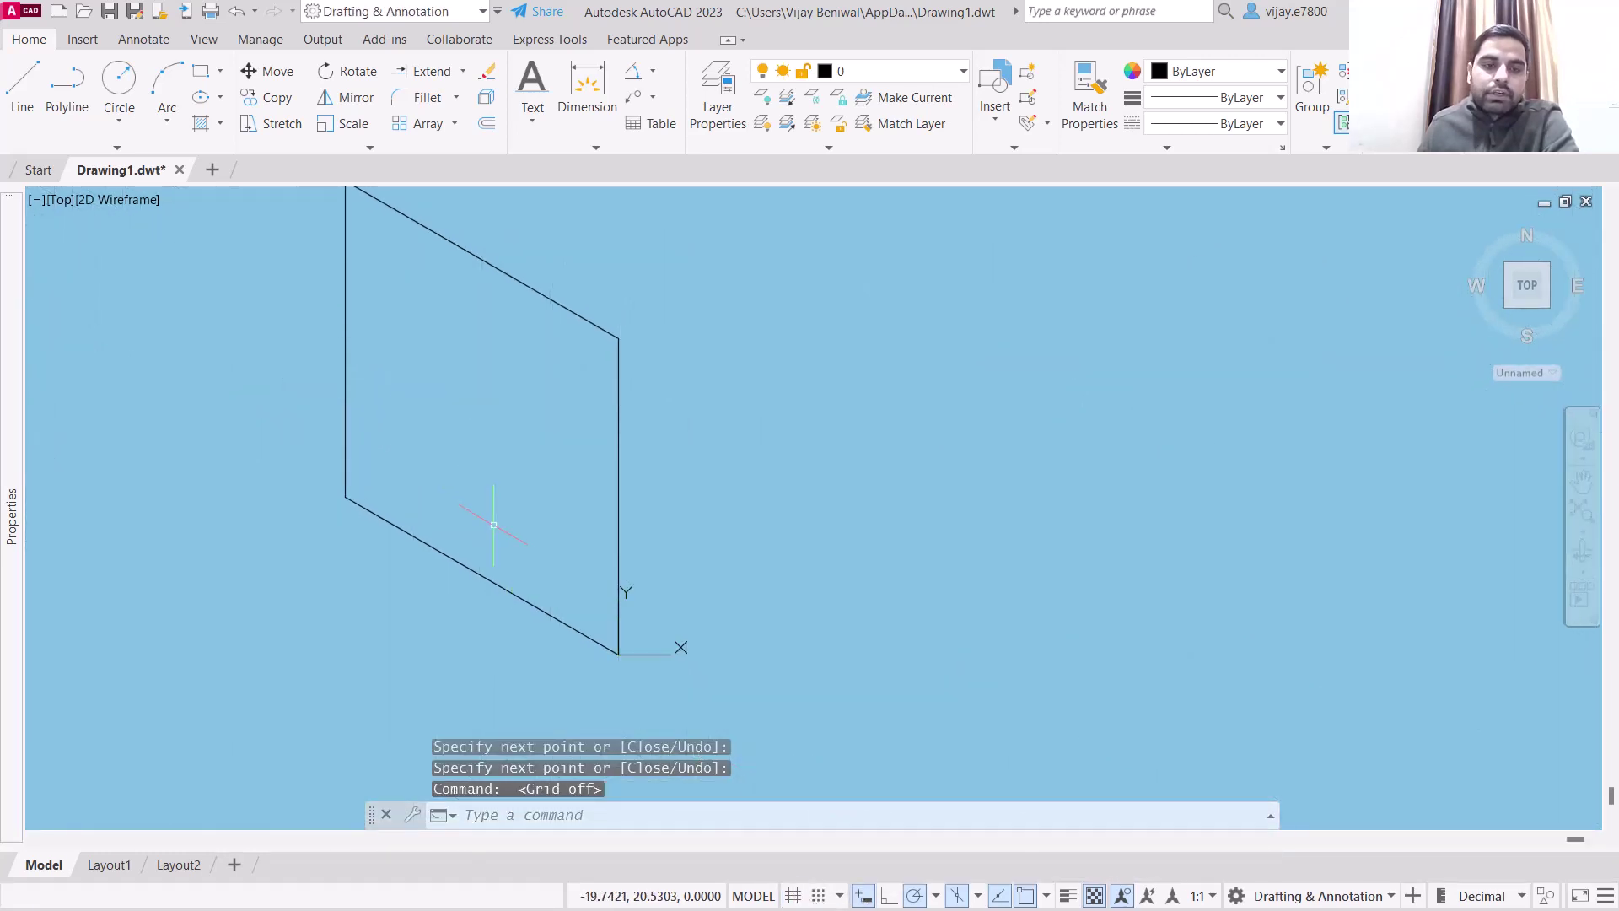
scroll(496, 518, down, 1)
scroll(498, 524, up, 1)
middle_drag(499, 527, 672, 584)
scroll(674, 586, down, 1)
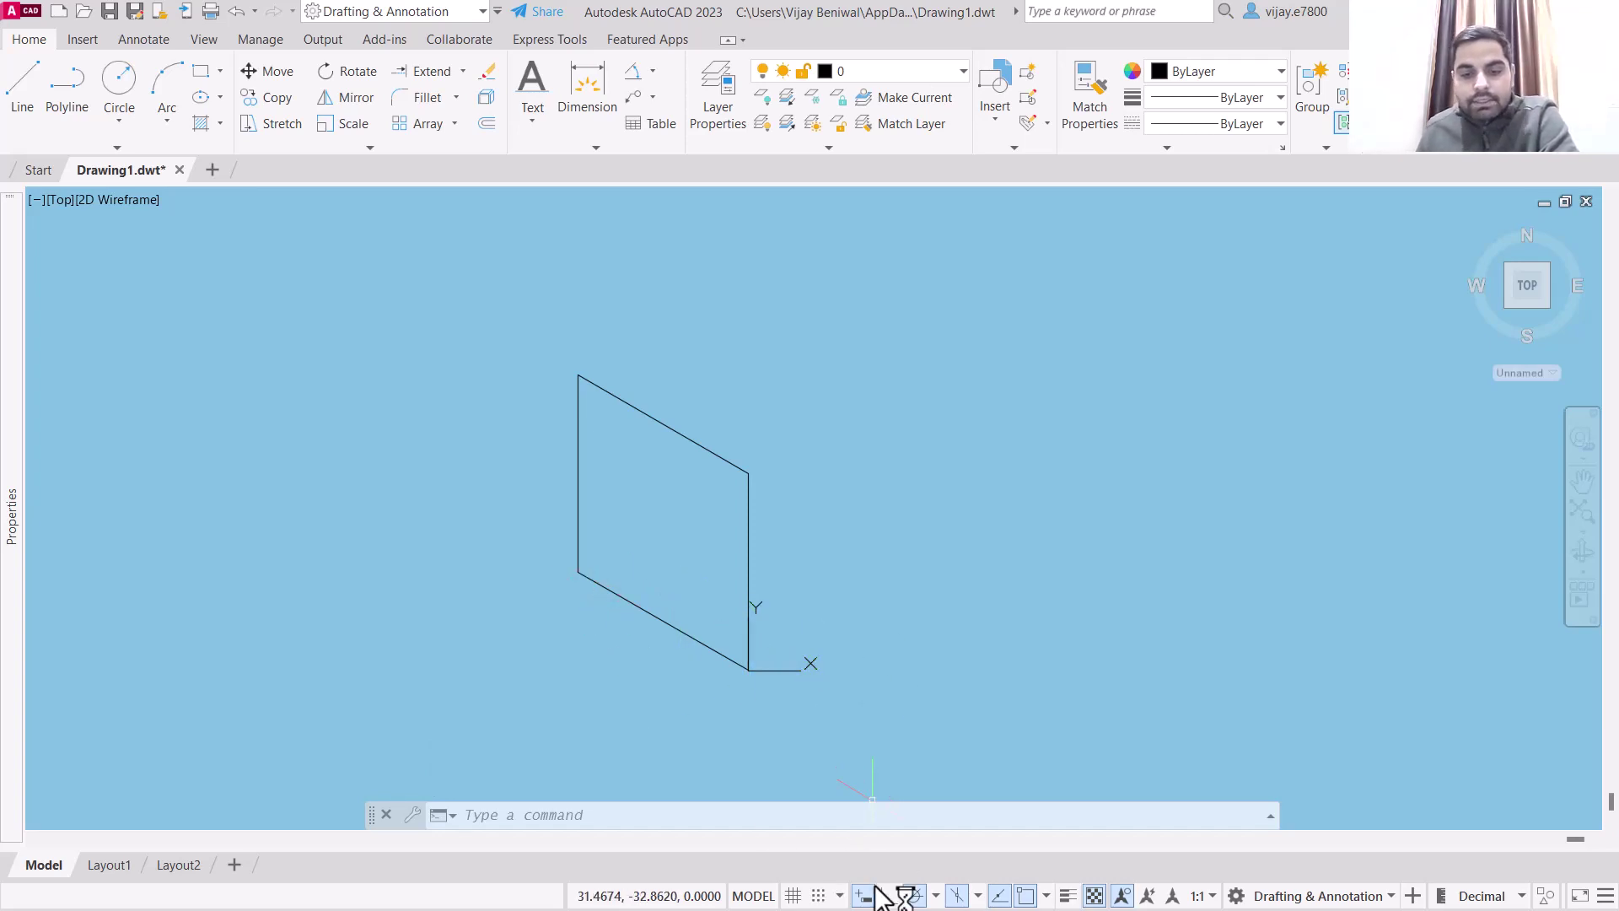
Switch the drafting plane to isoplane Right and turn the grid on with the Line command active.
click(978, 896)
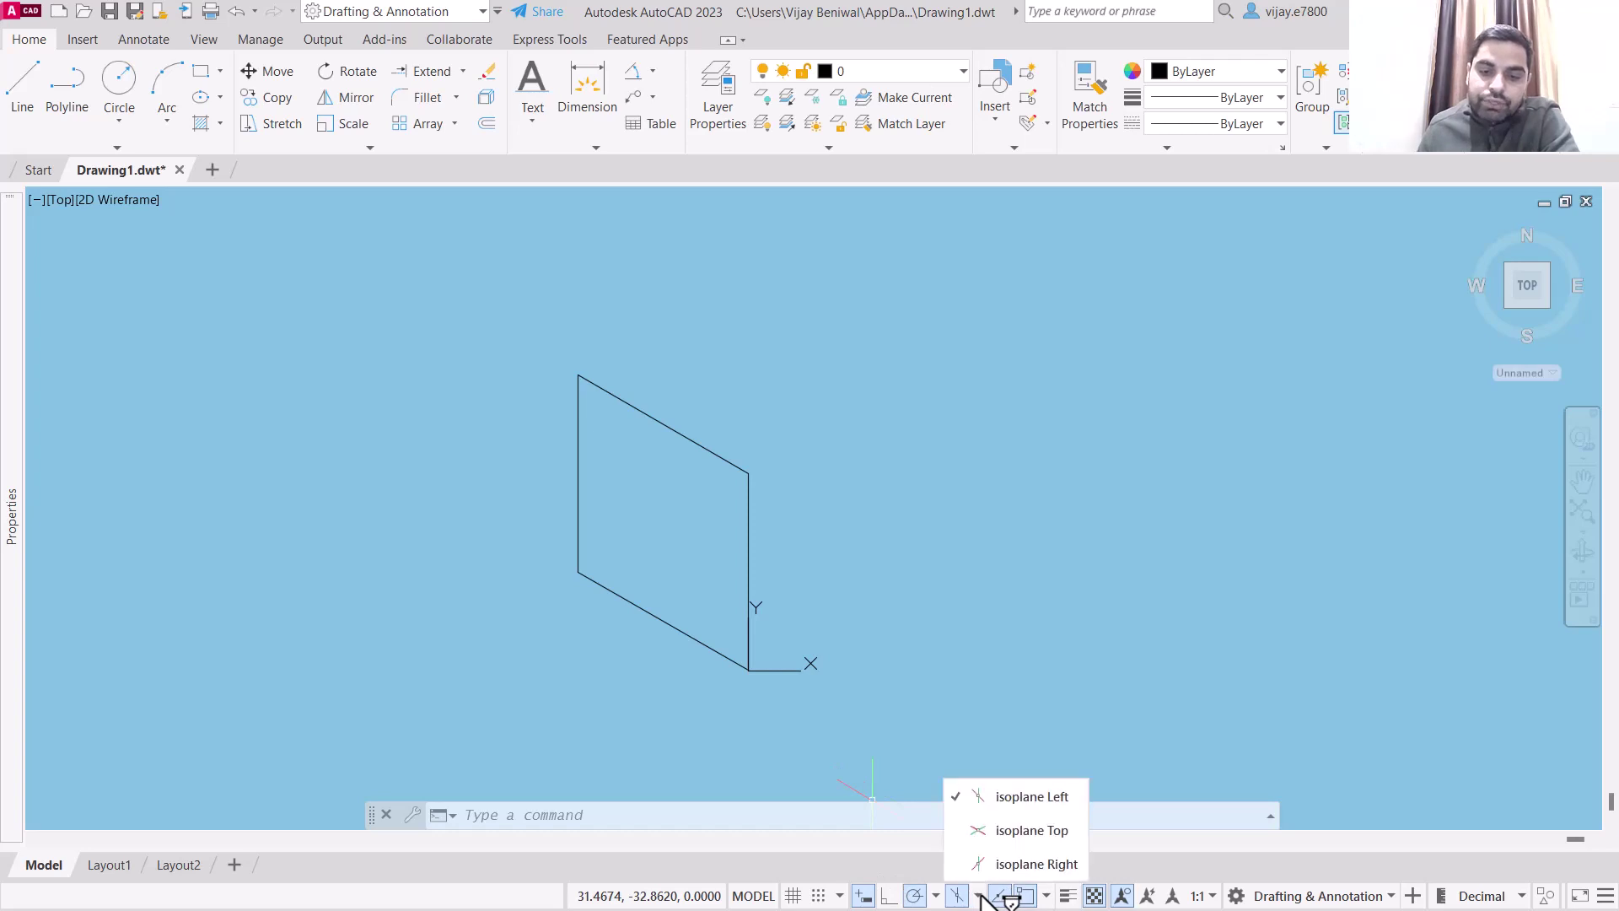
click(1014, 862)
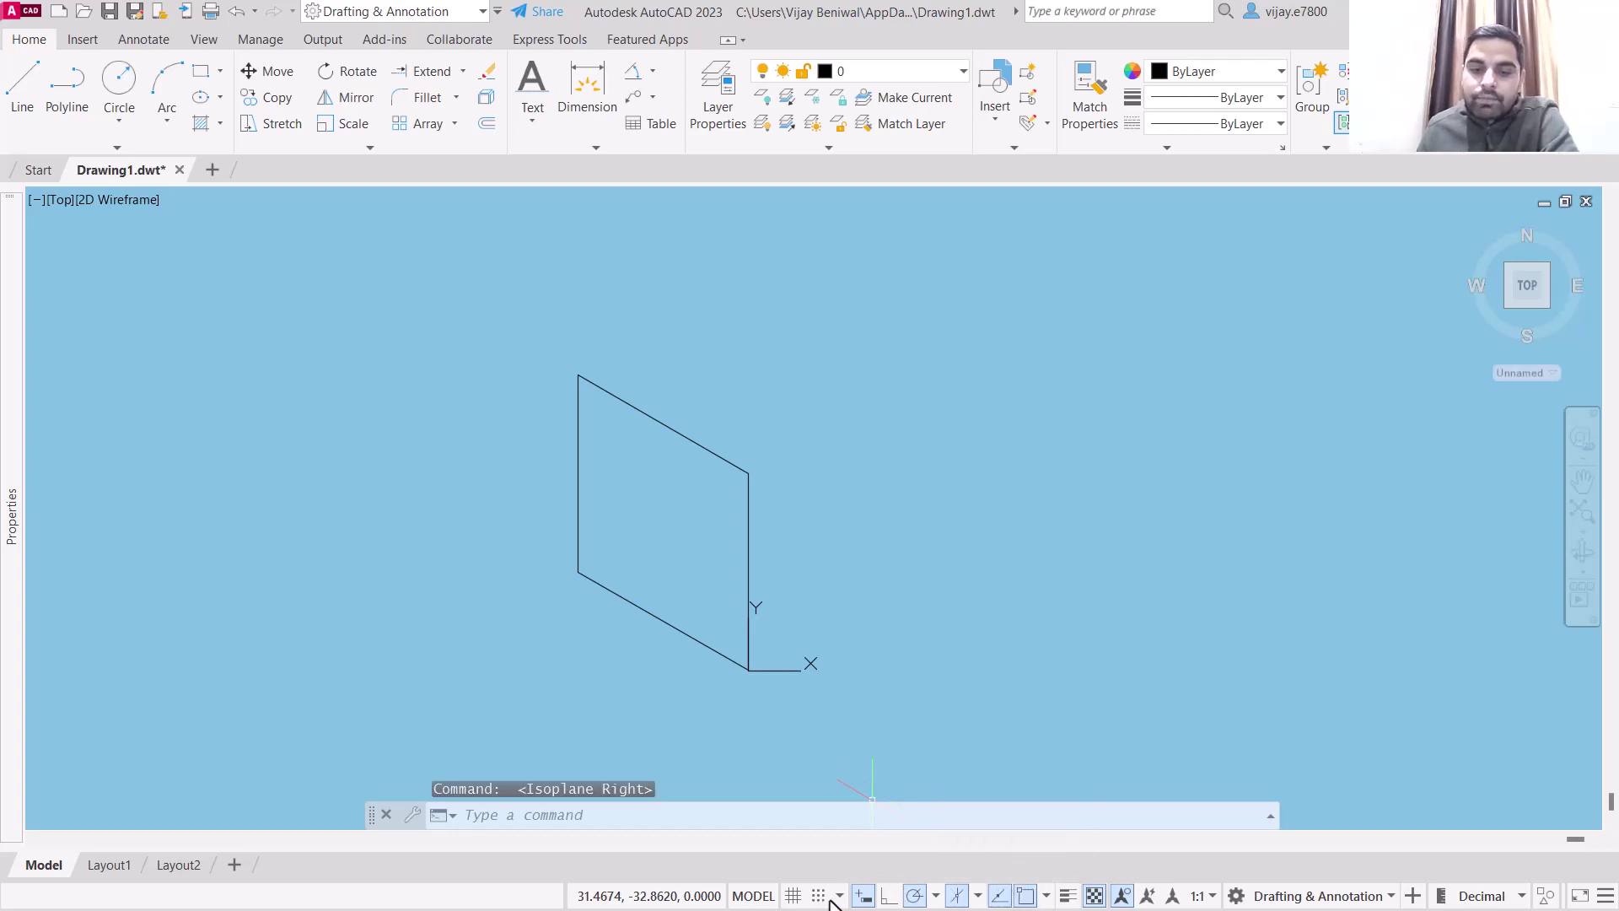
click(22, 84)
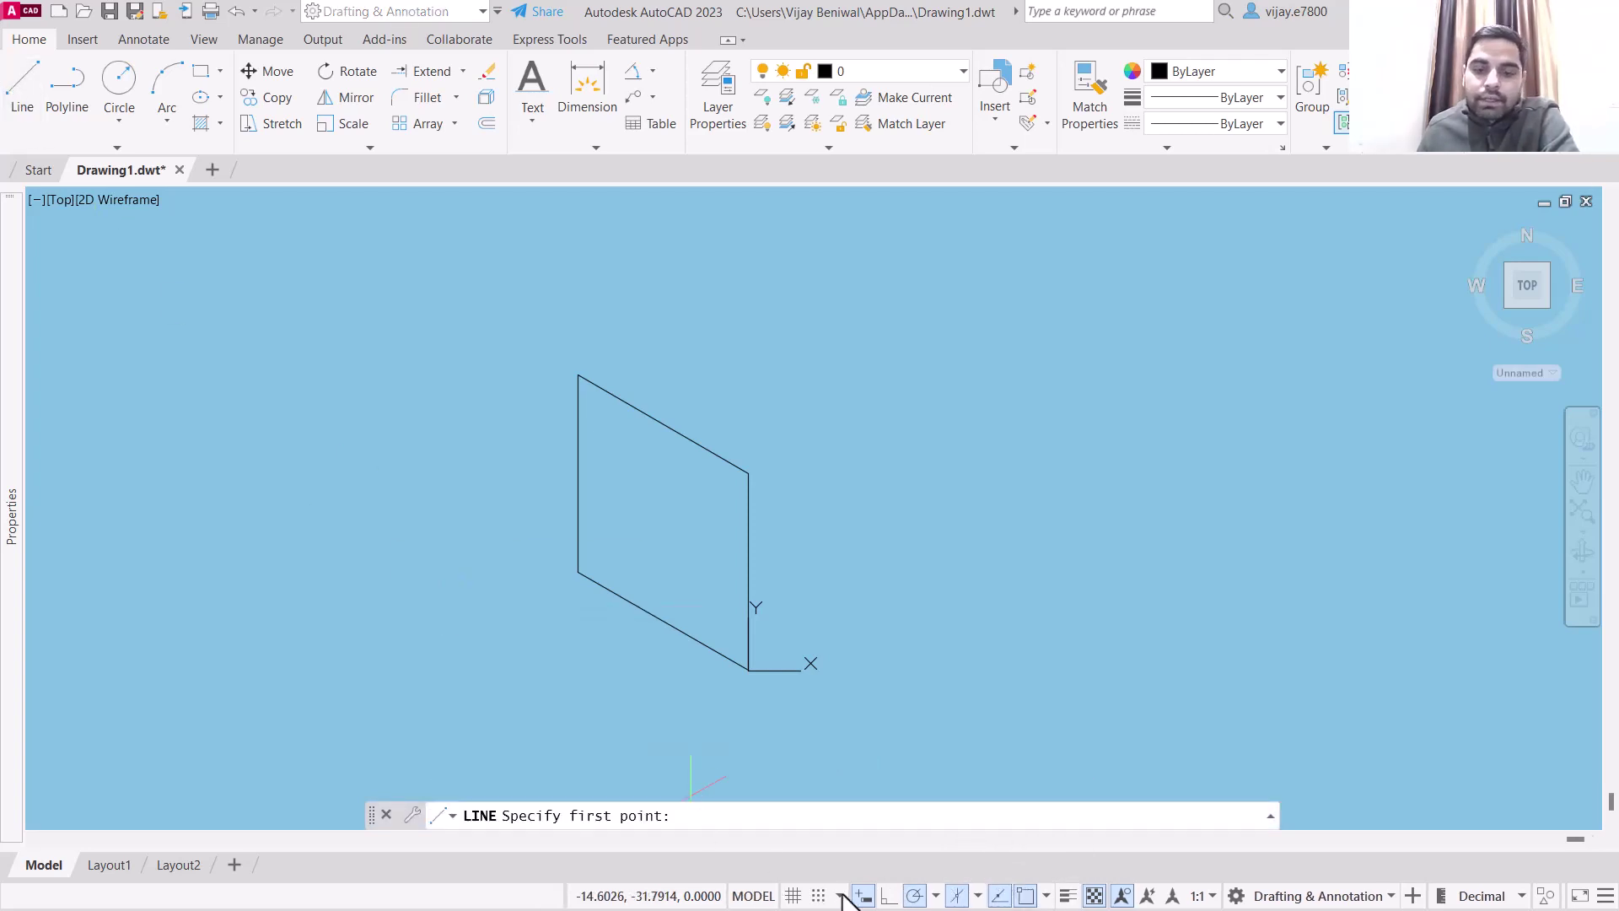
click(794, 895)
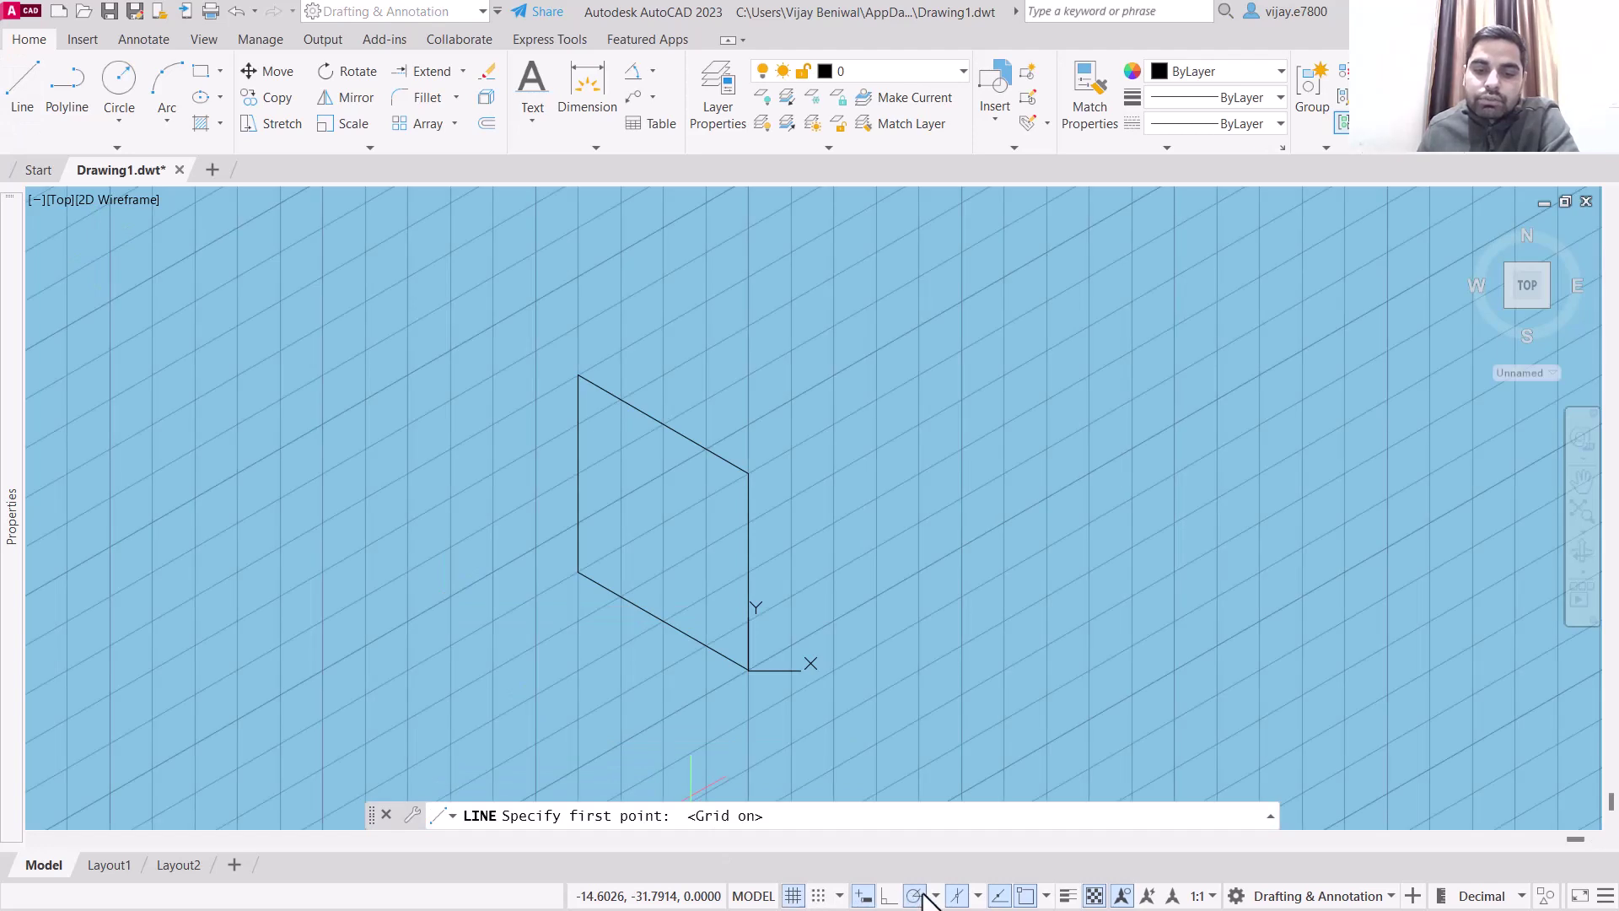
Switch to isoplane Left and back to isoplane Right to compare the grid directions.
click(974, 895)
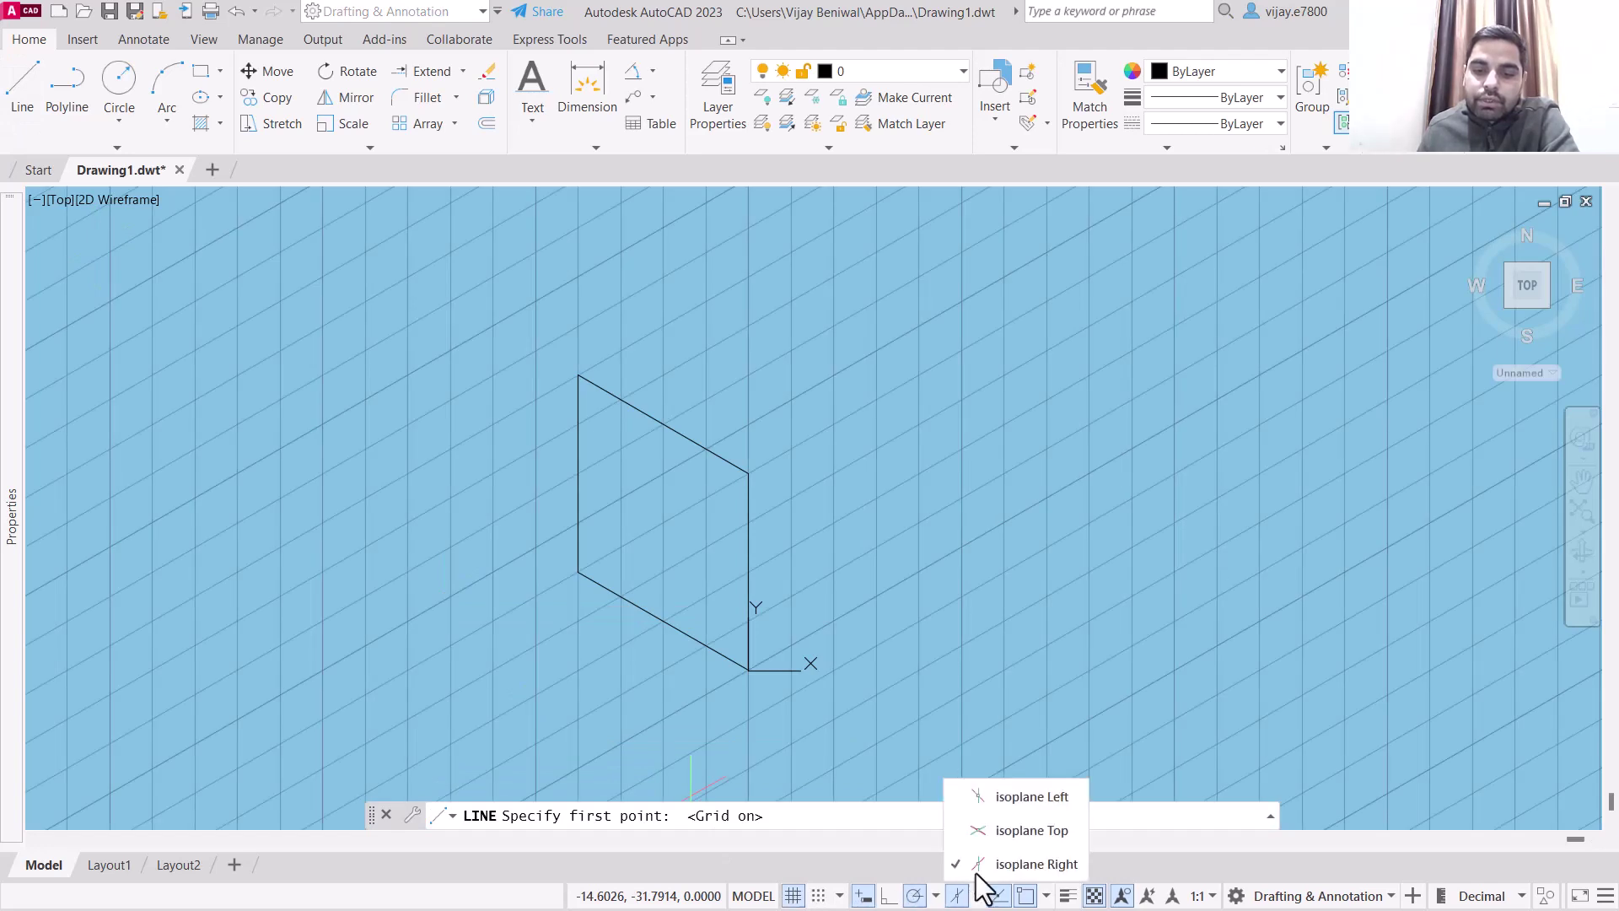
click(983, 797)
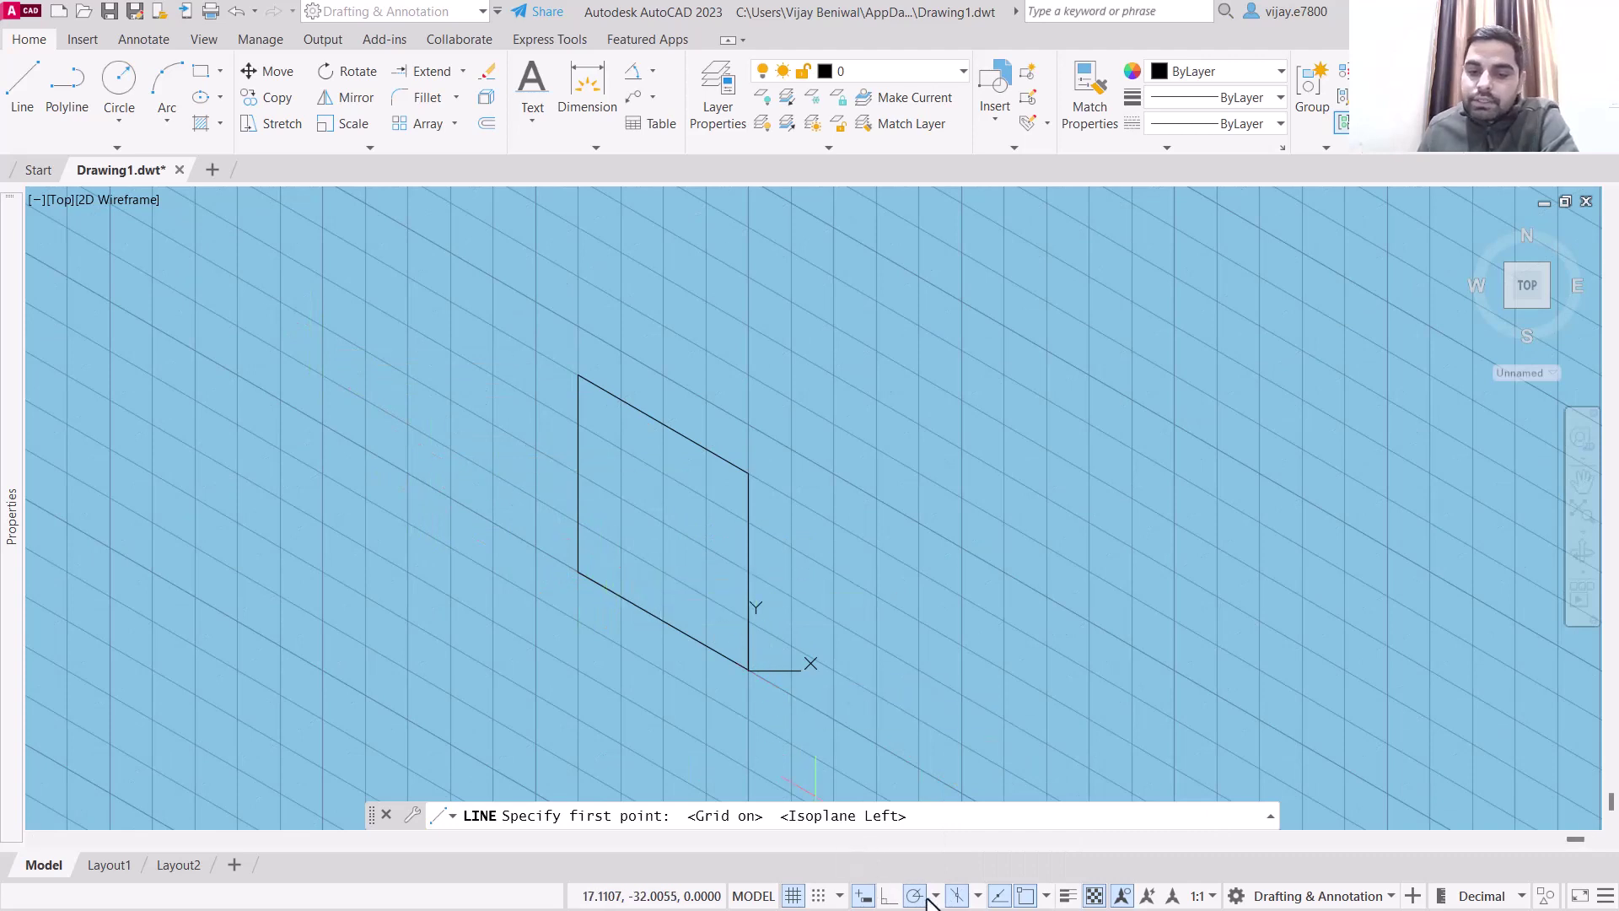
click(975, 896)
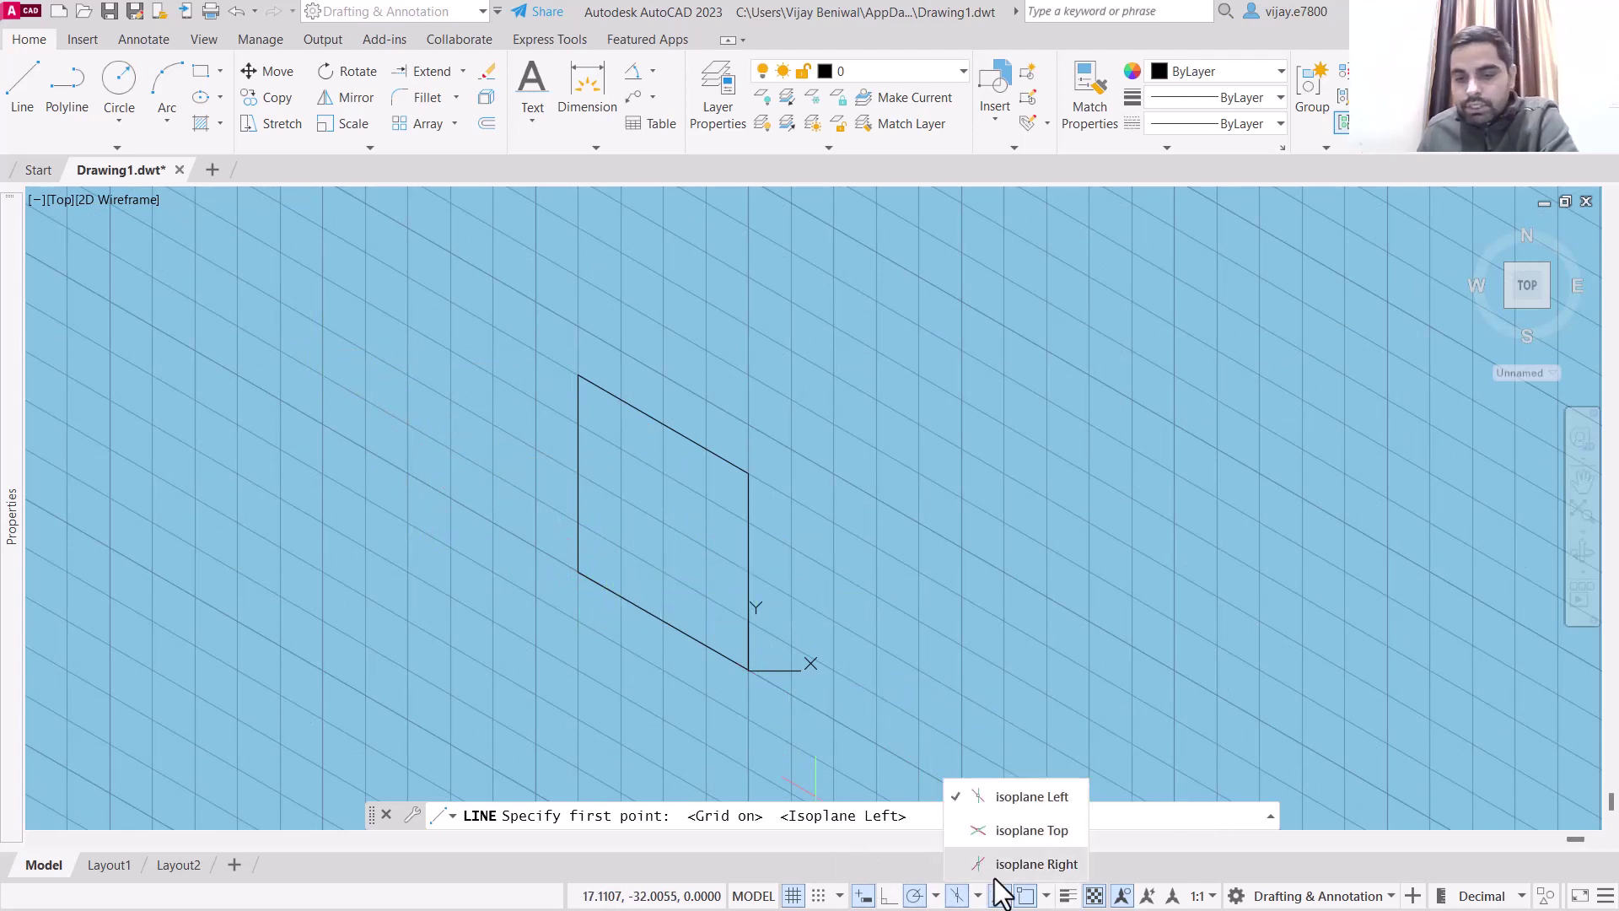
click(1001, 881)
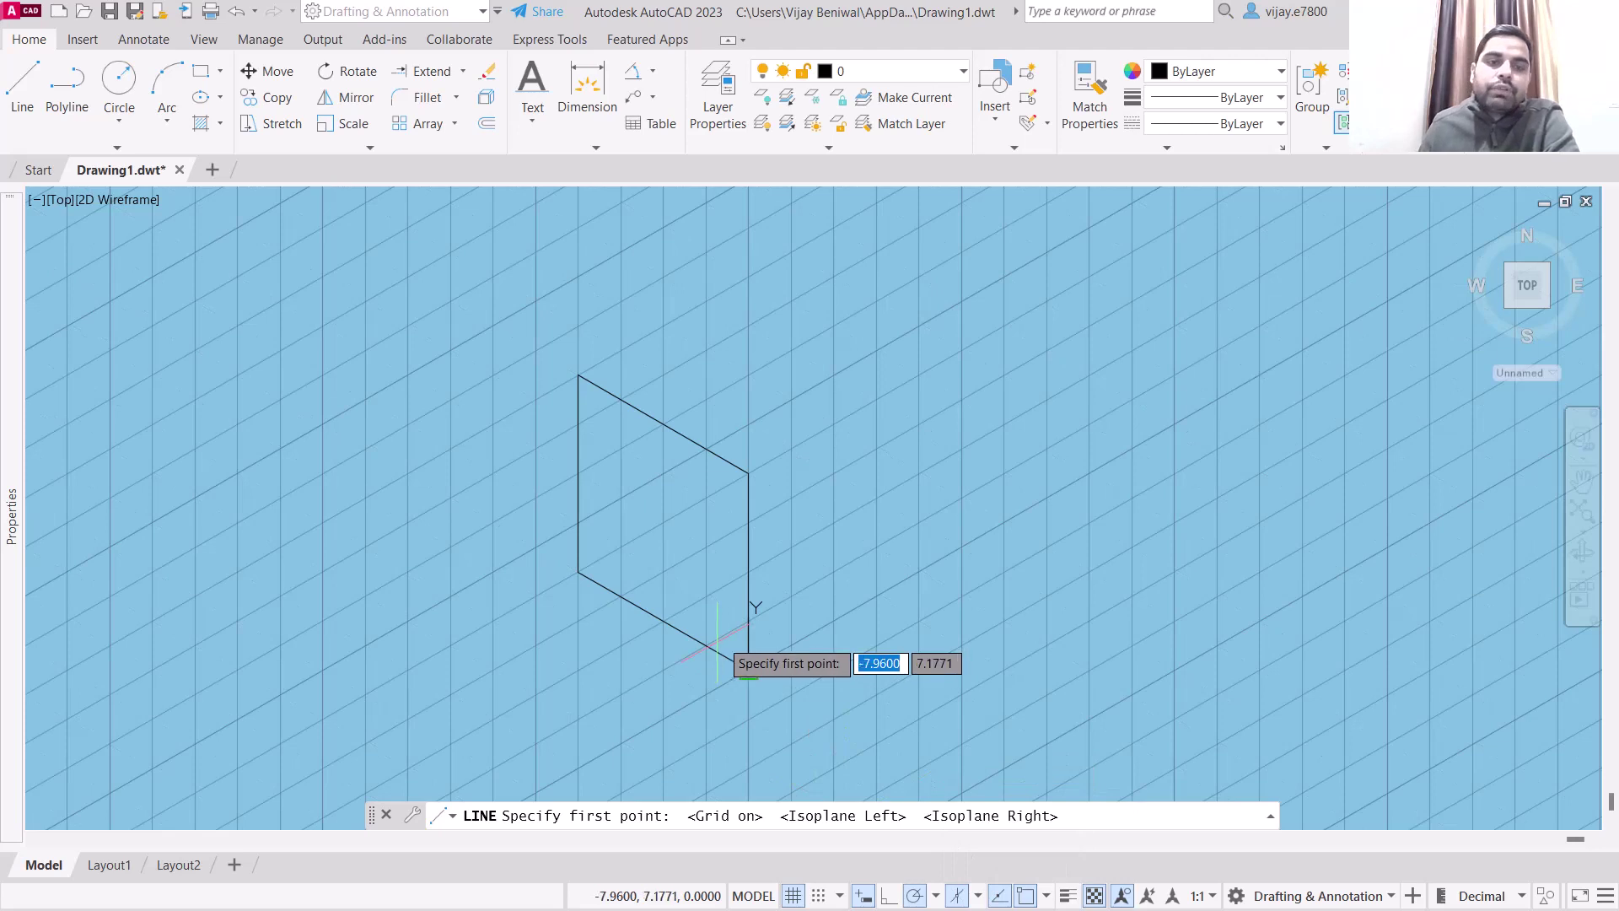
Draw the right face from the origin with a 50-unit edge at 30°, a 50-unit vertical edge and a closing edge to the shared edge's upper end.
click(748, 670)
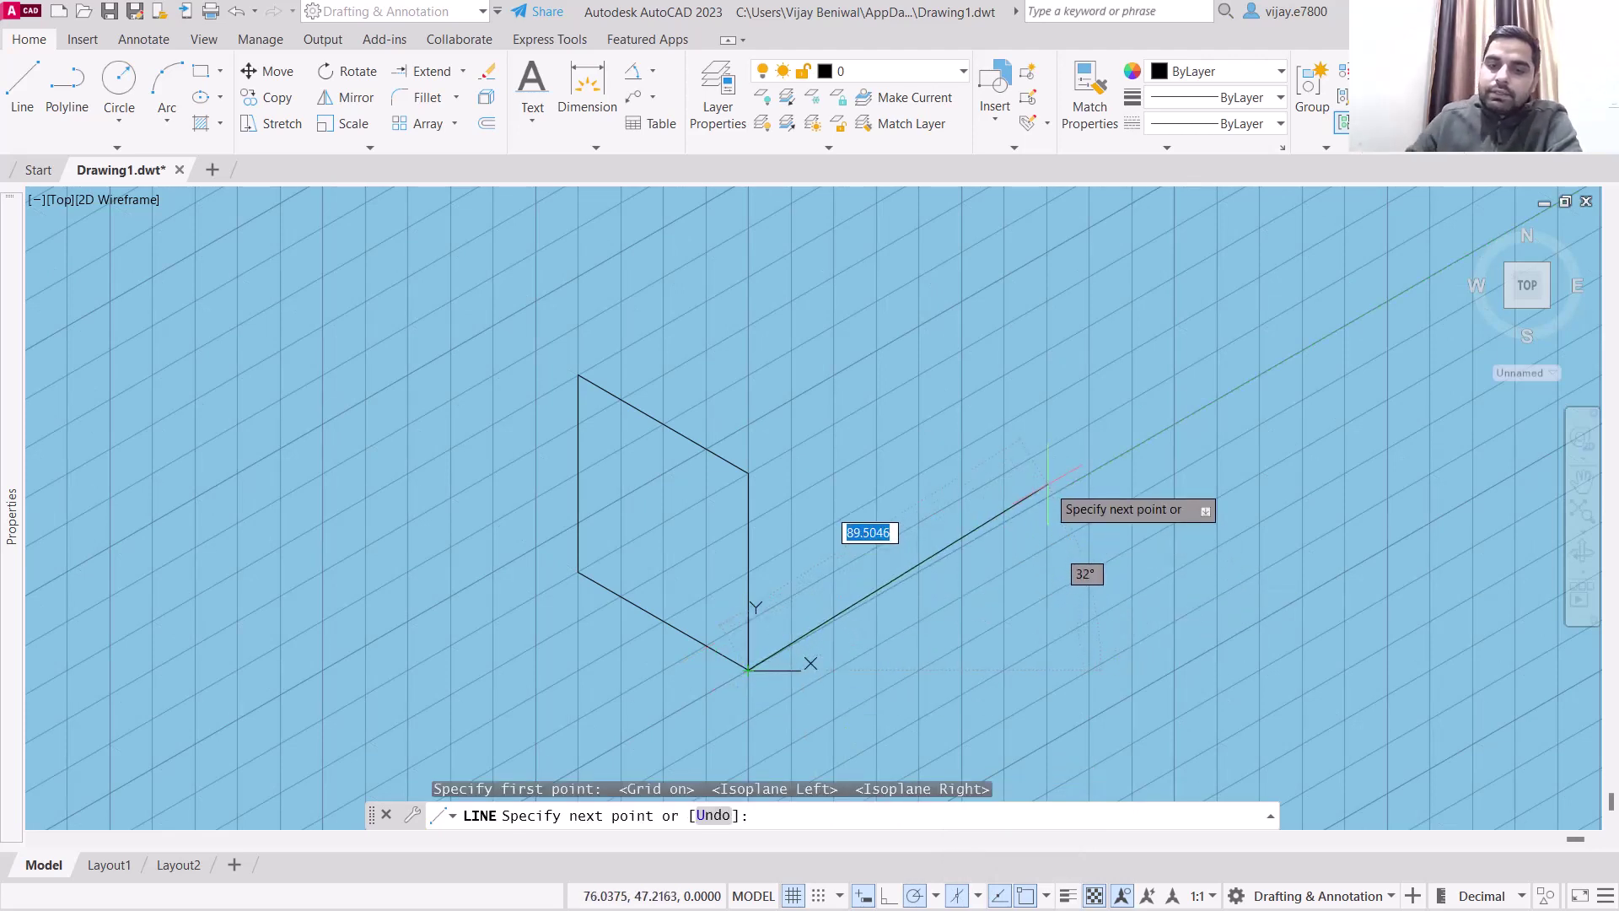
text(50)
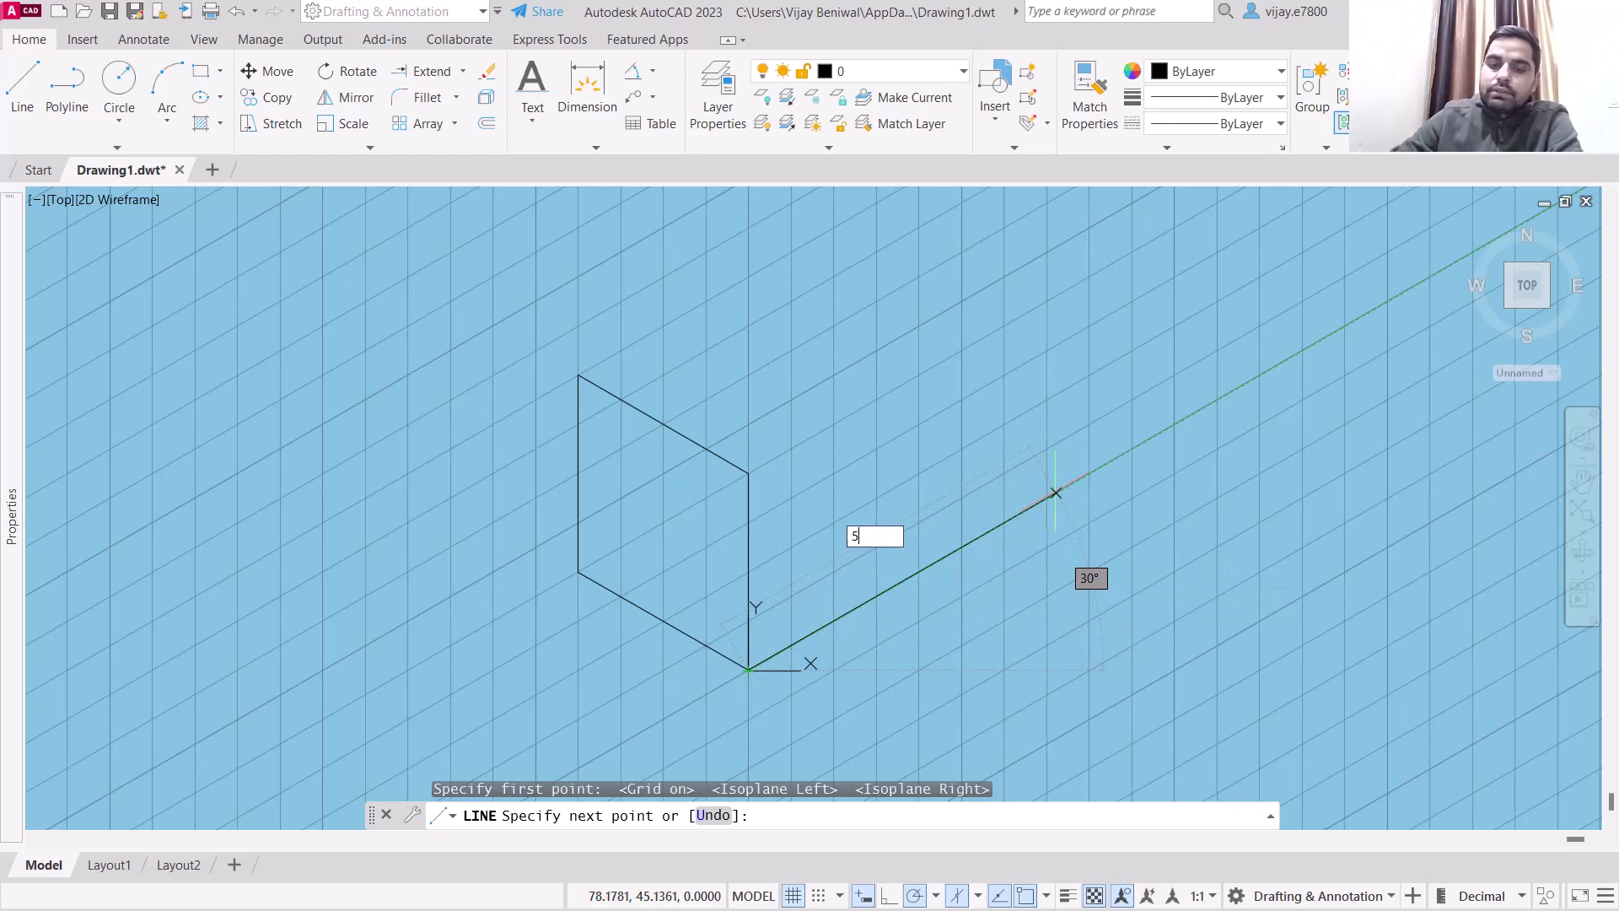
key(Return)
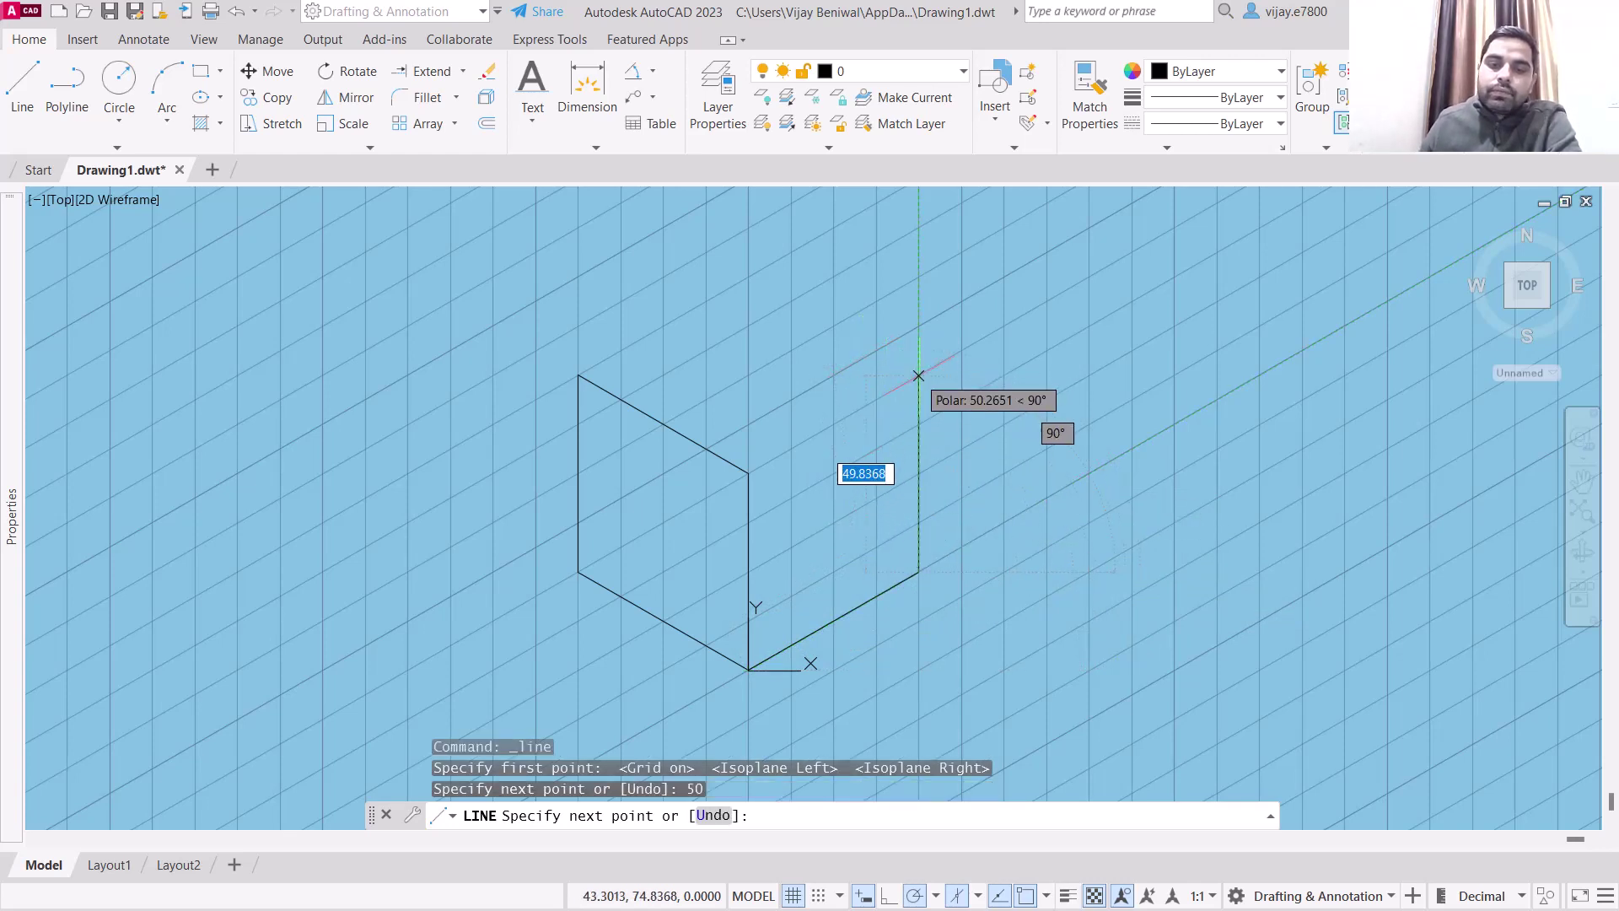
text(50)
key(Return)
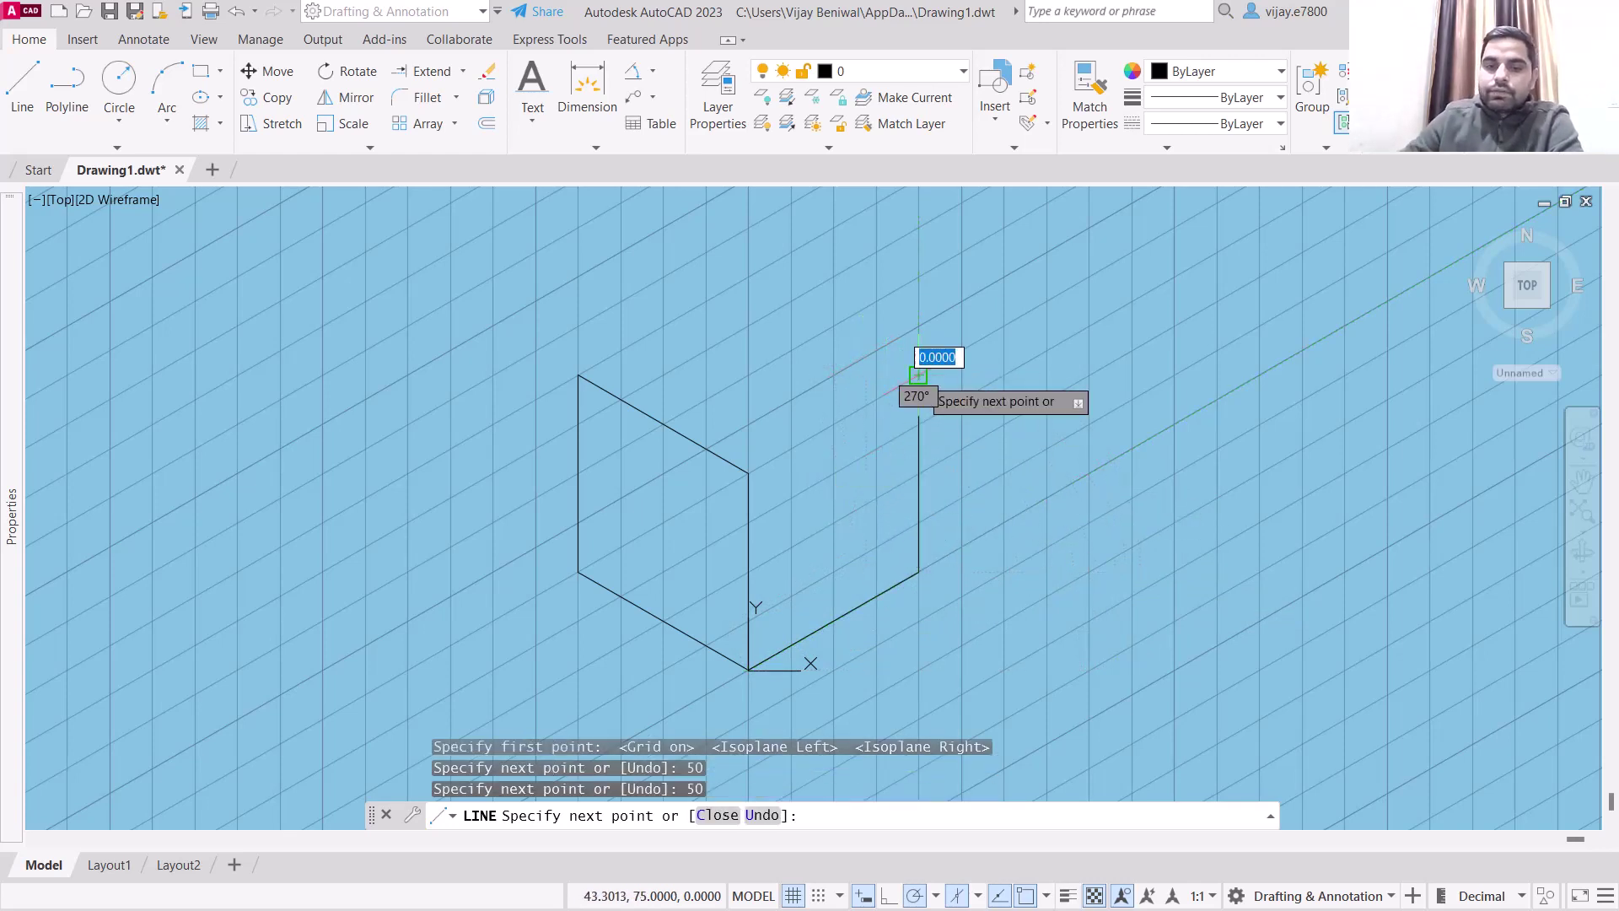
click(749, 472)
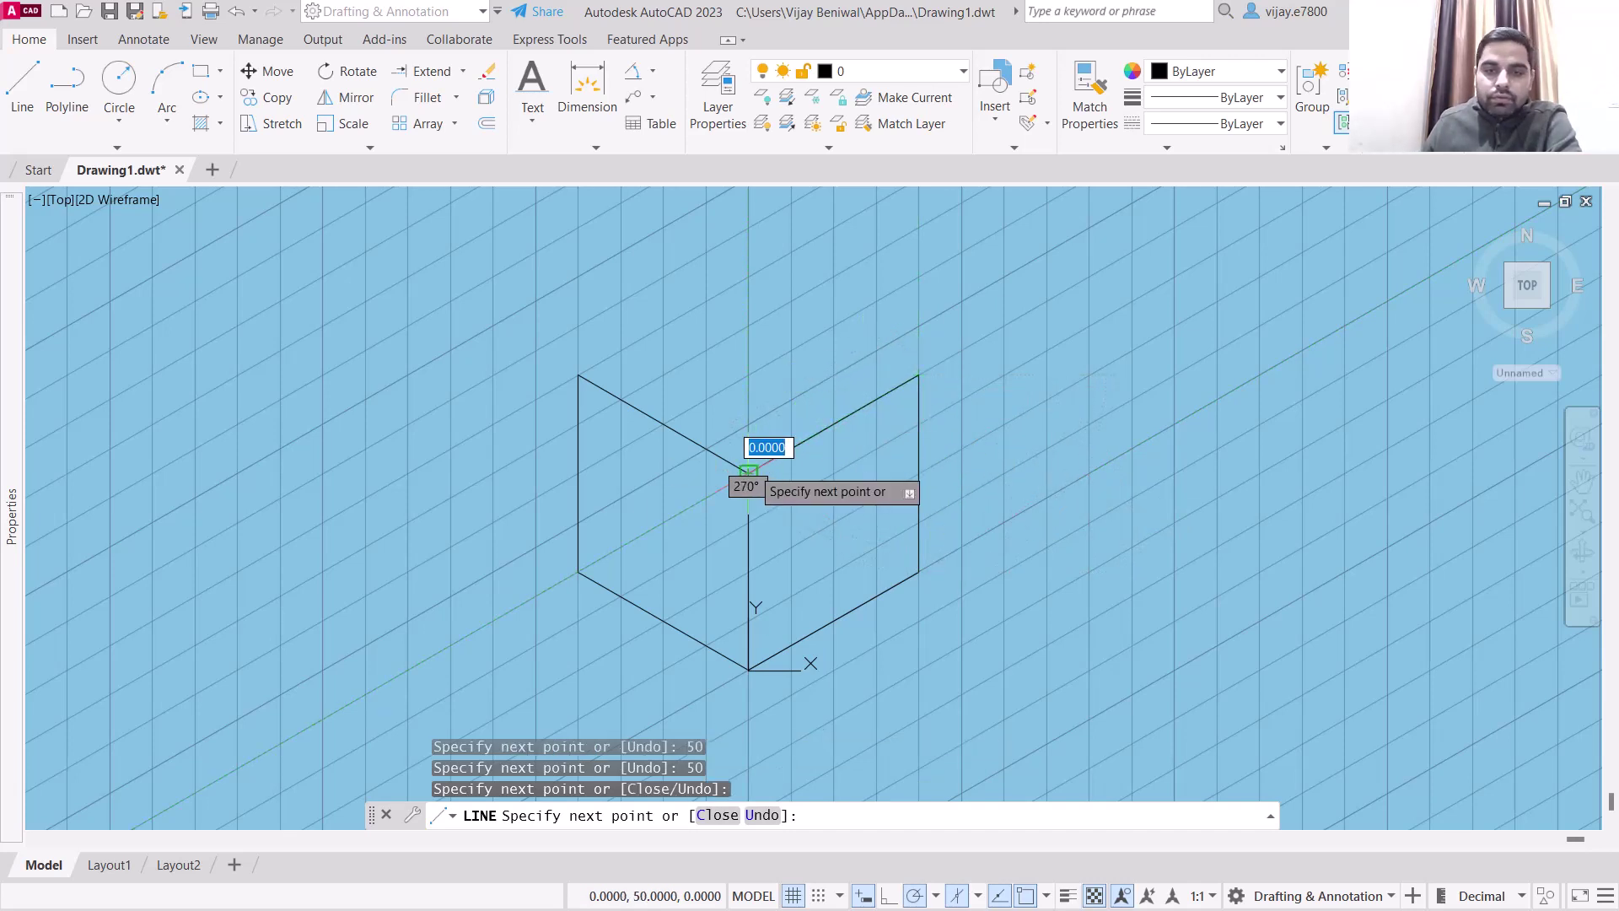
right_click(913, 548)
click(949, 561)
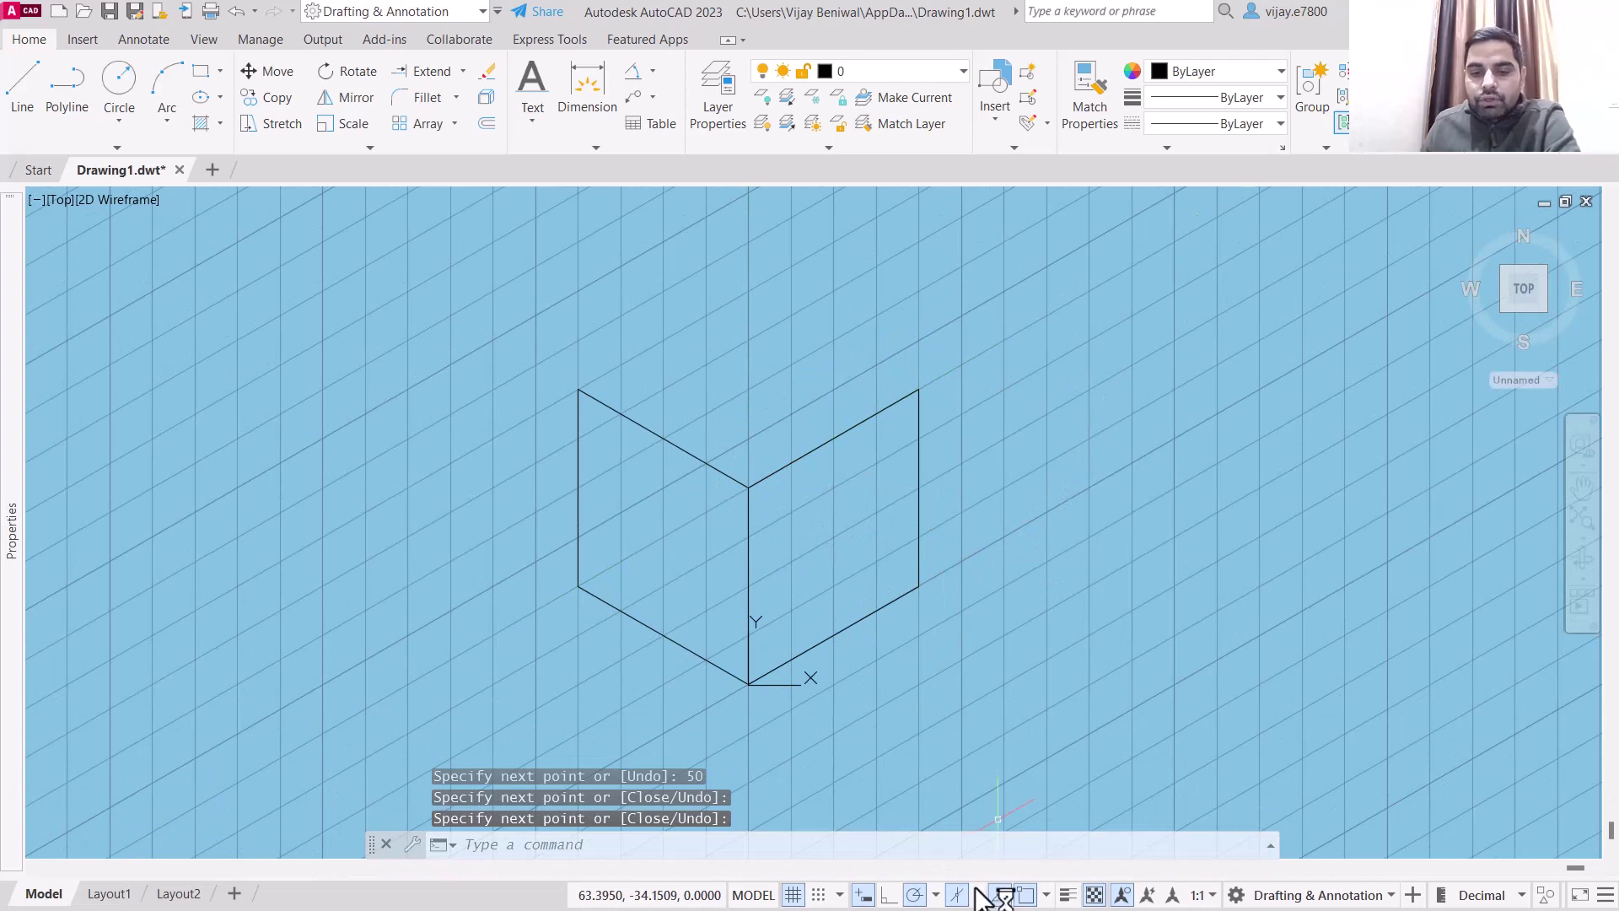
Switch to isoplane Top and draw the top face with a 50-unit line at 30° from the left face's outer upper corner, closing at the right face's corner.
click(1001, 894)
click(1015, 835)
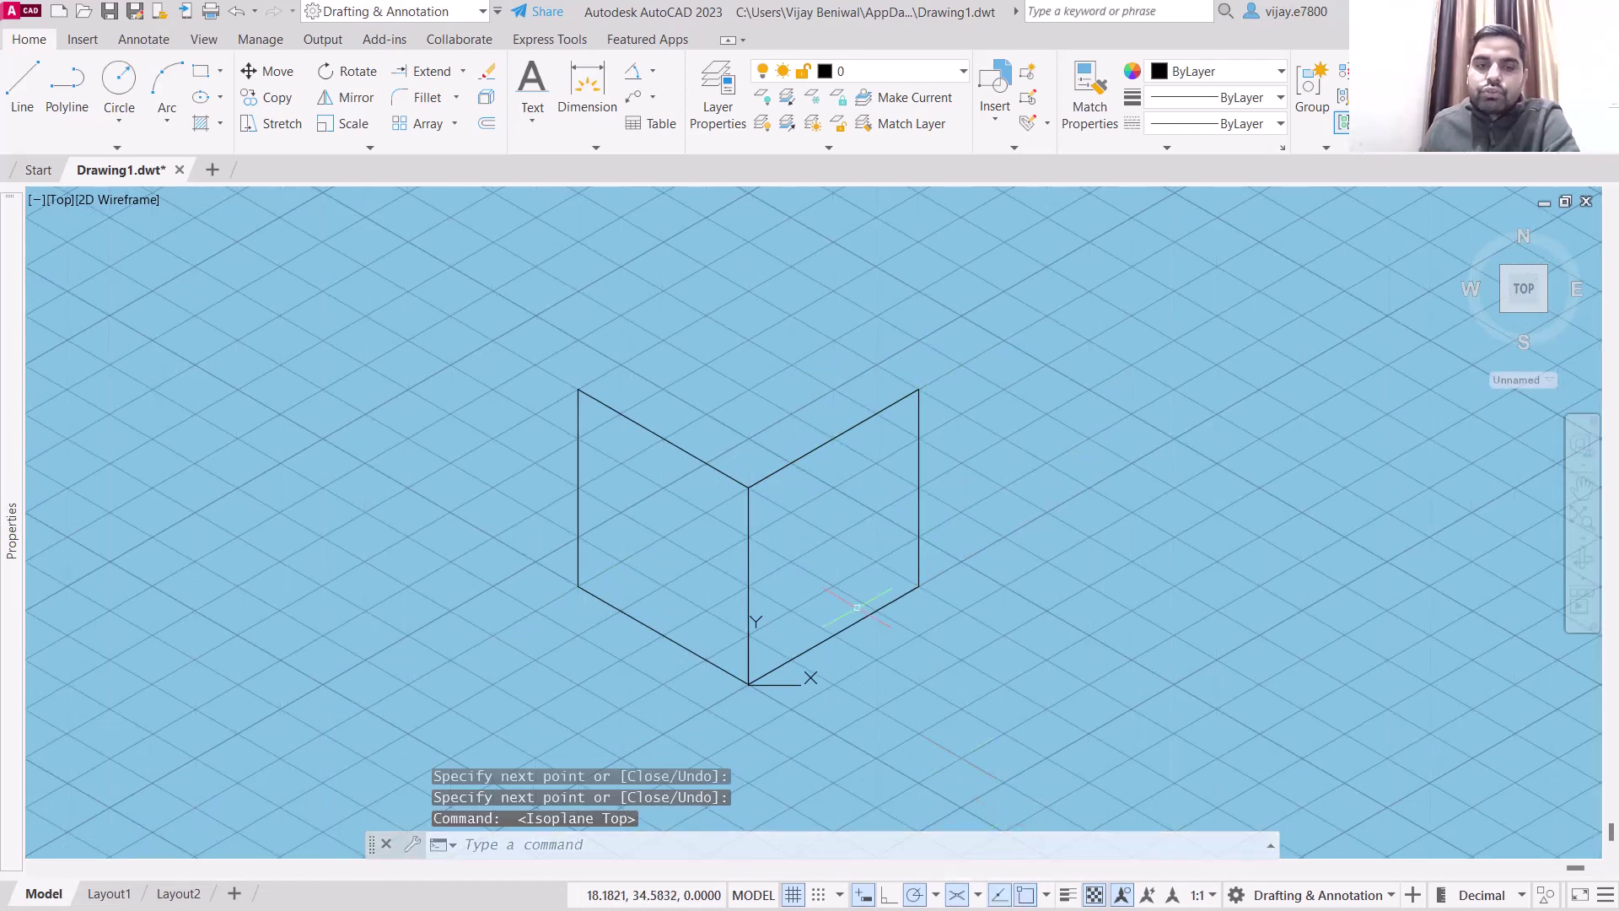
scroll(823, 596, down, 3)
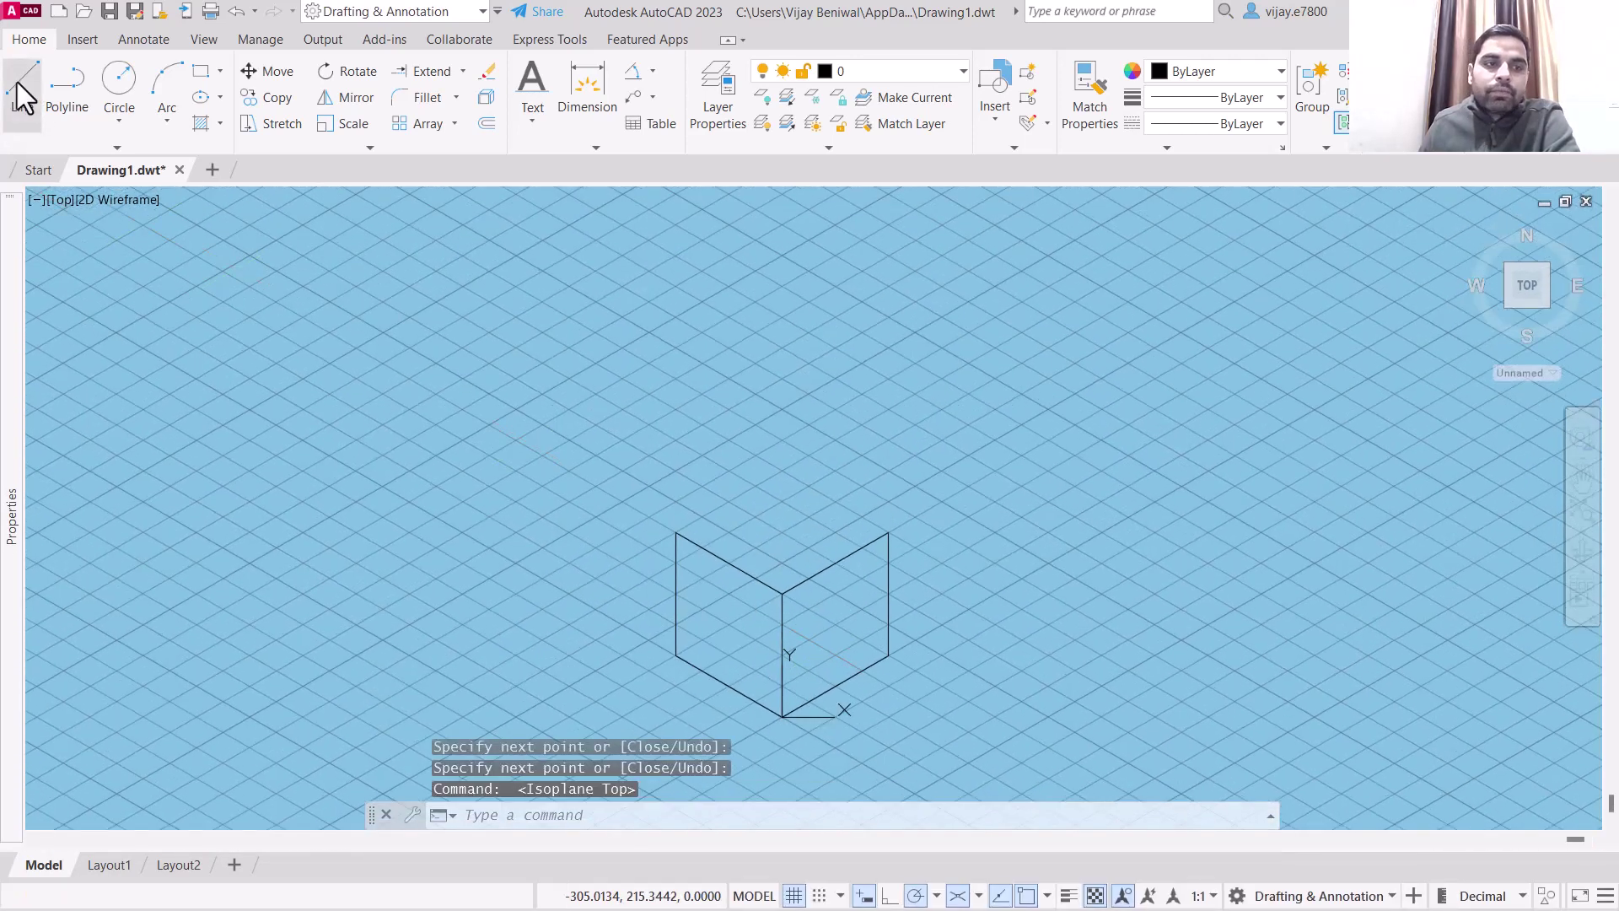
click(17, 82)
click(676, 532)
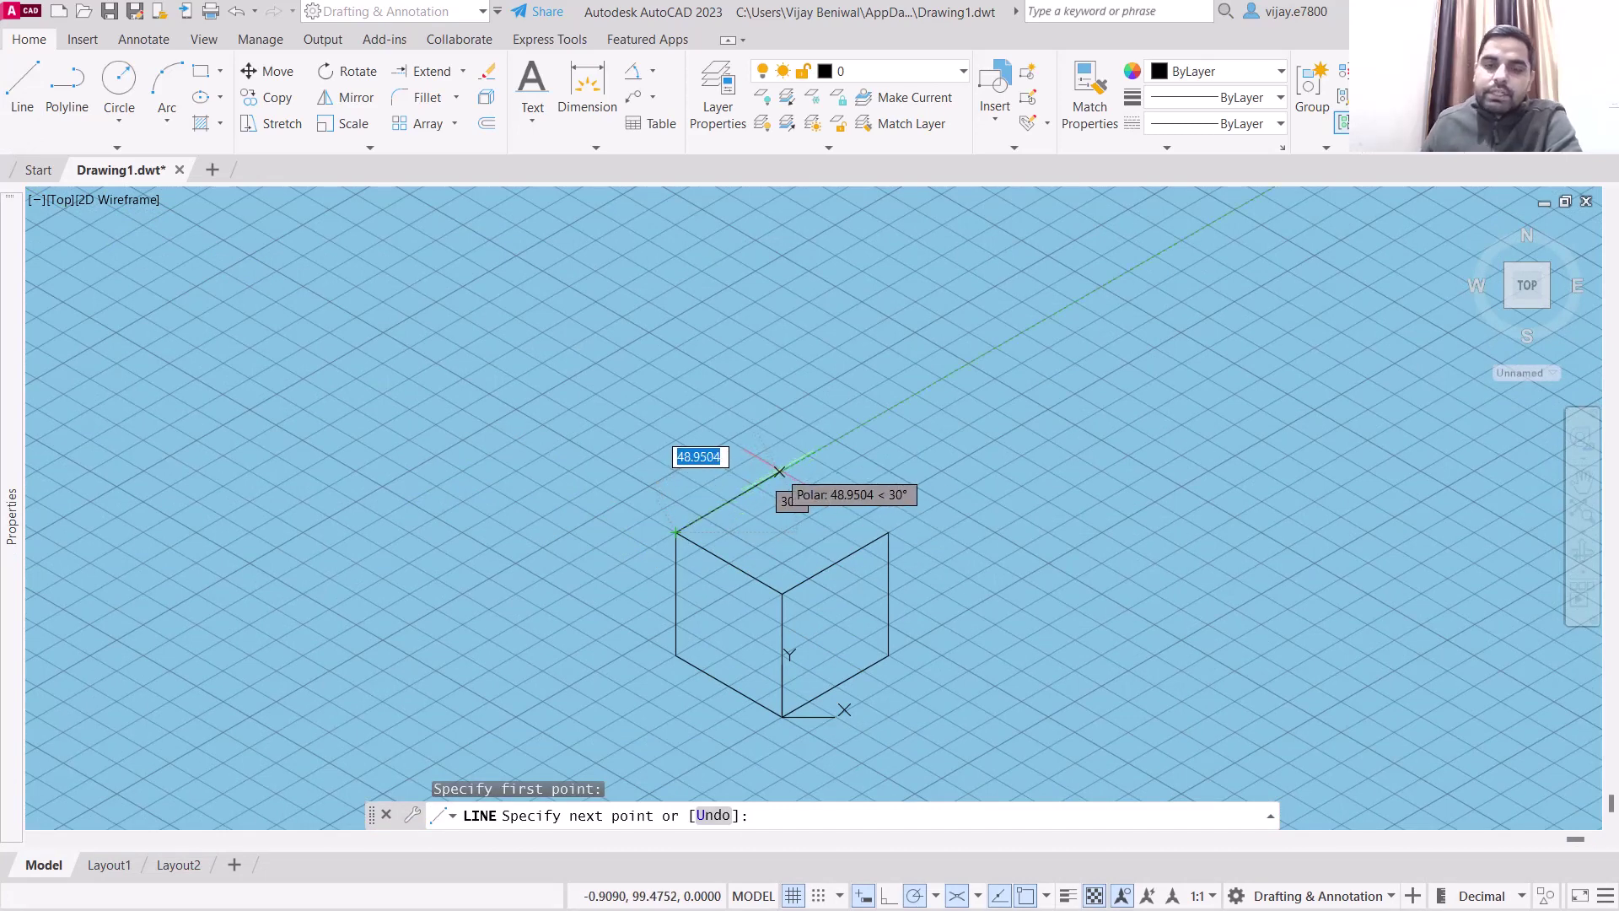
text(50)
key(Return)
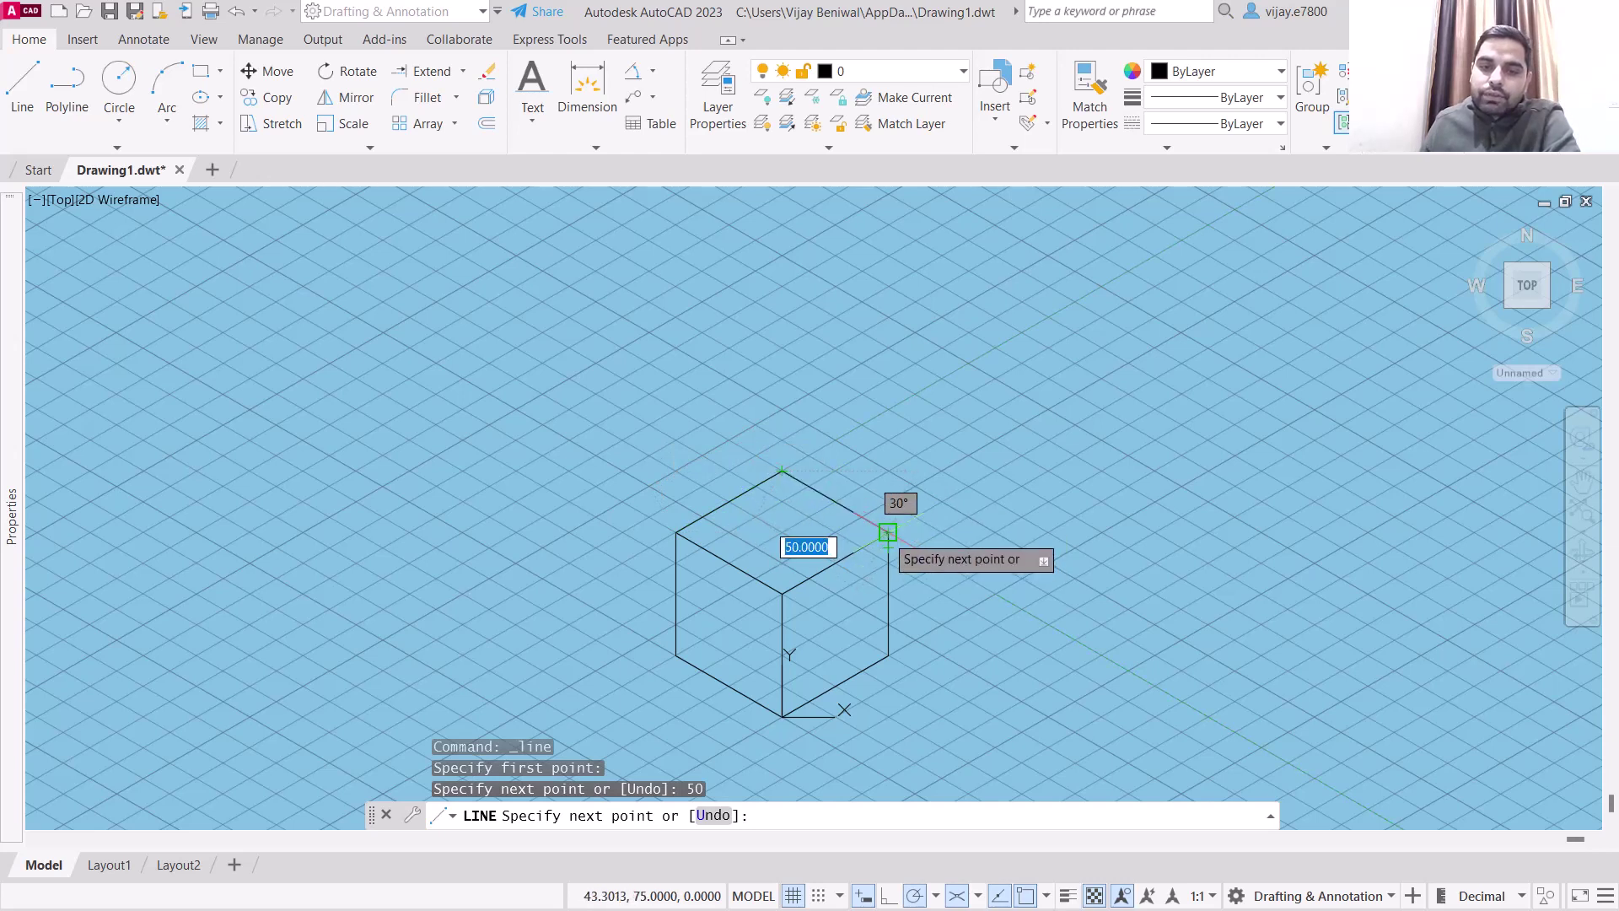
click(887, 532)
right_click(1047, 499)
click(1075, 502)
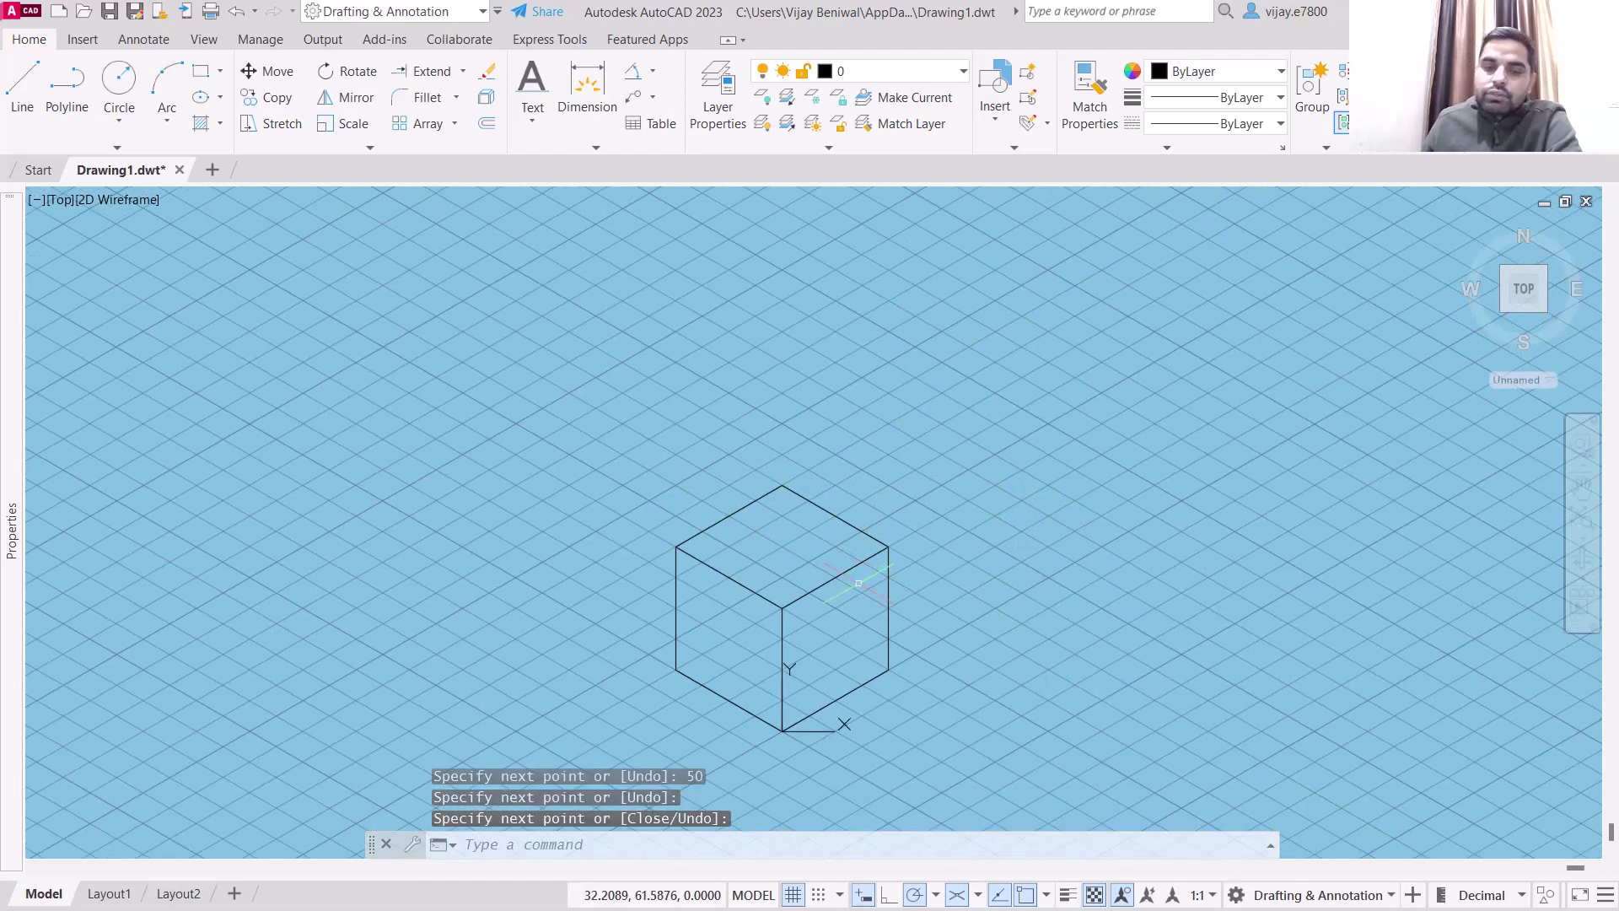
Turn off isometric drafting to return to orthographic mode with the rectangular grid shown, leaving room beside the finished cube.
middle_drag(795, 542, 533, 418)
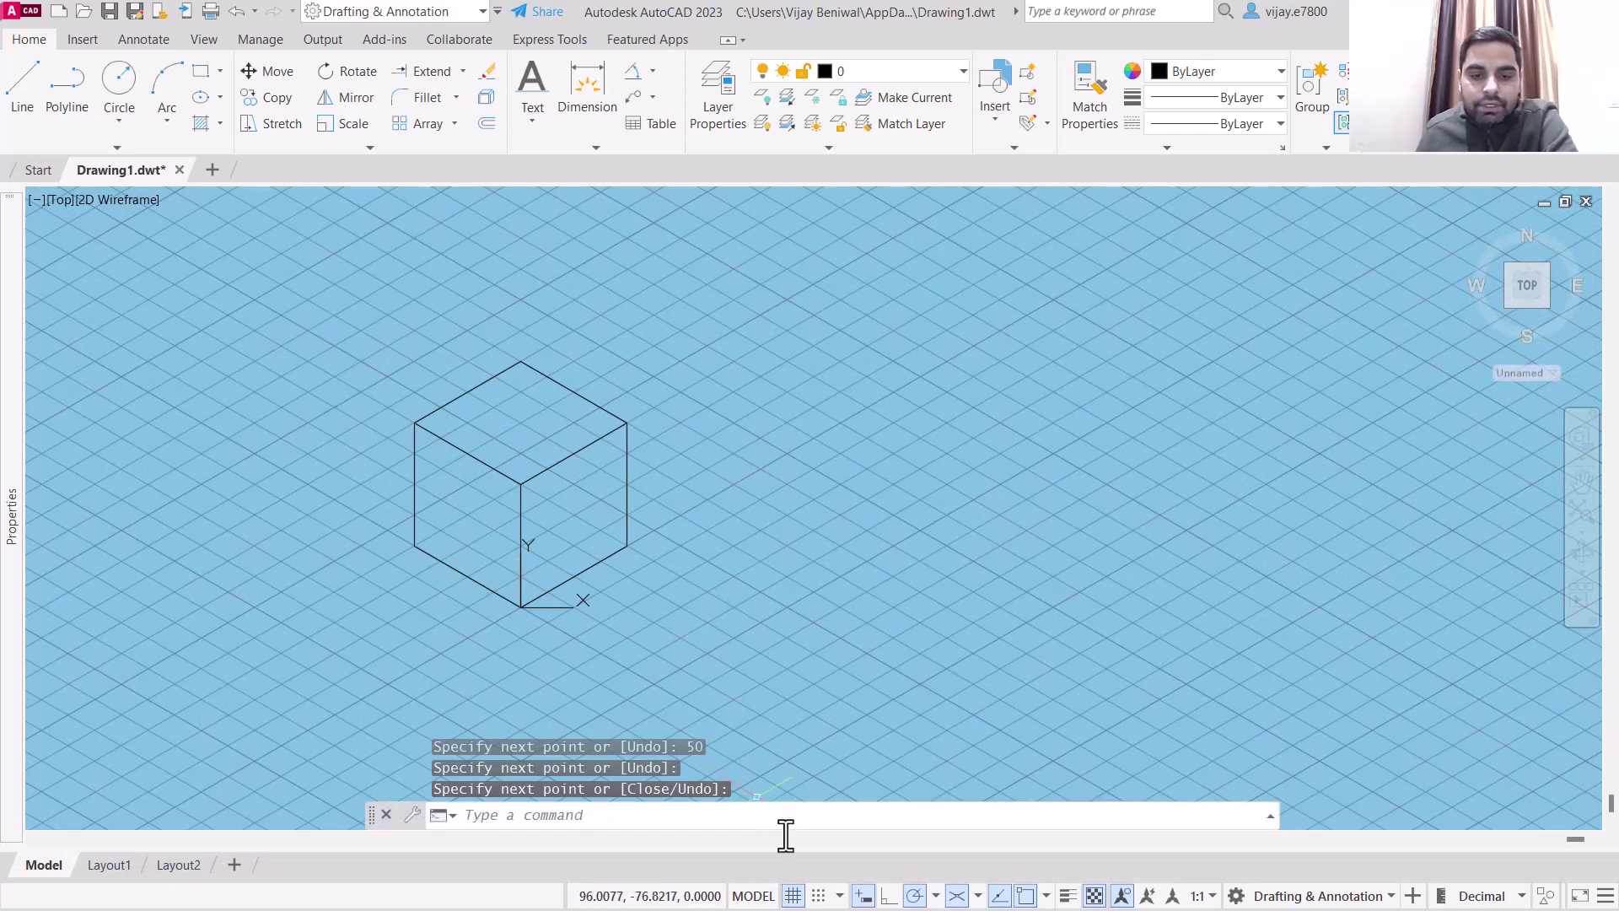
click(793, 895)
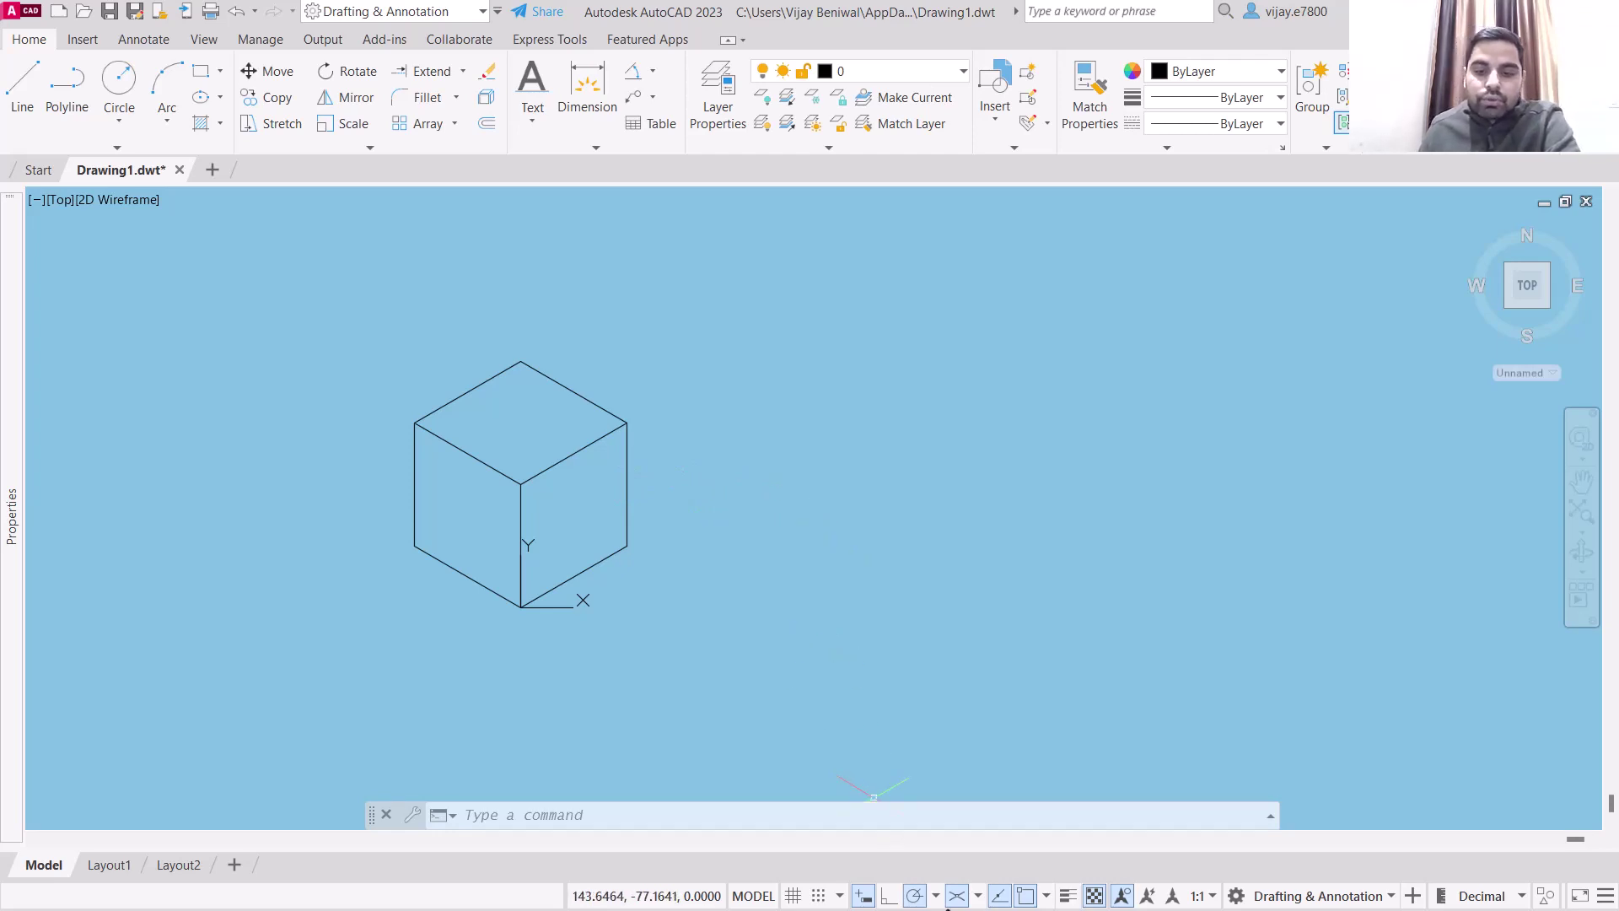
click(958, 896)
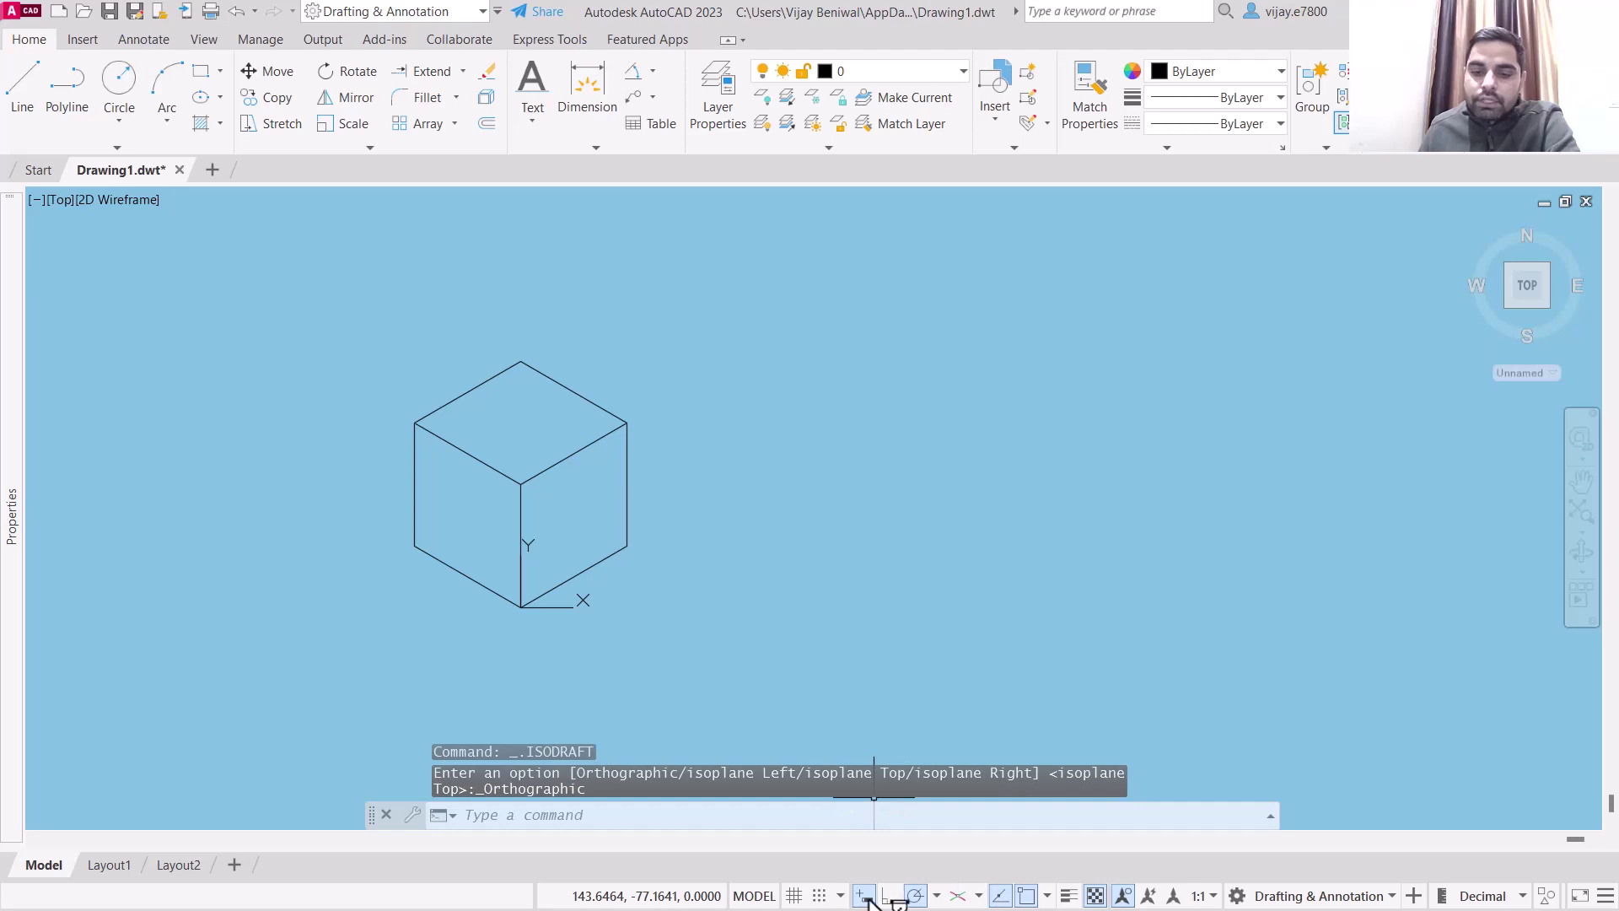
click(794, 895)
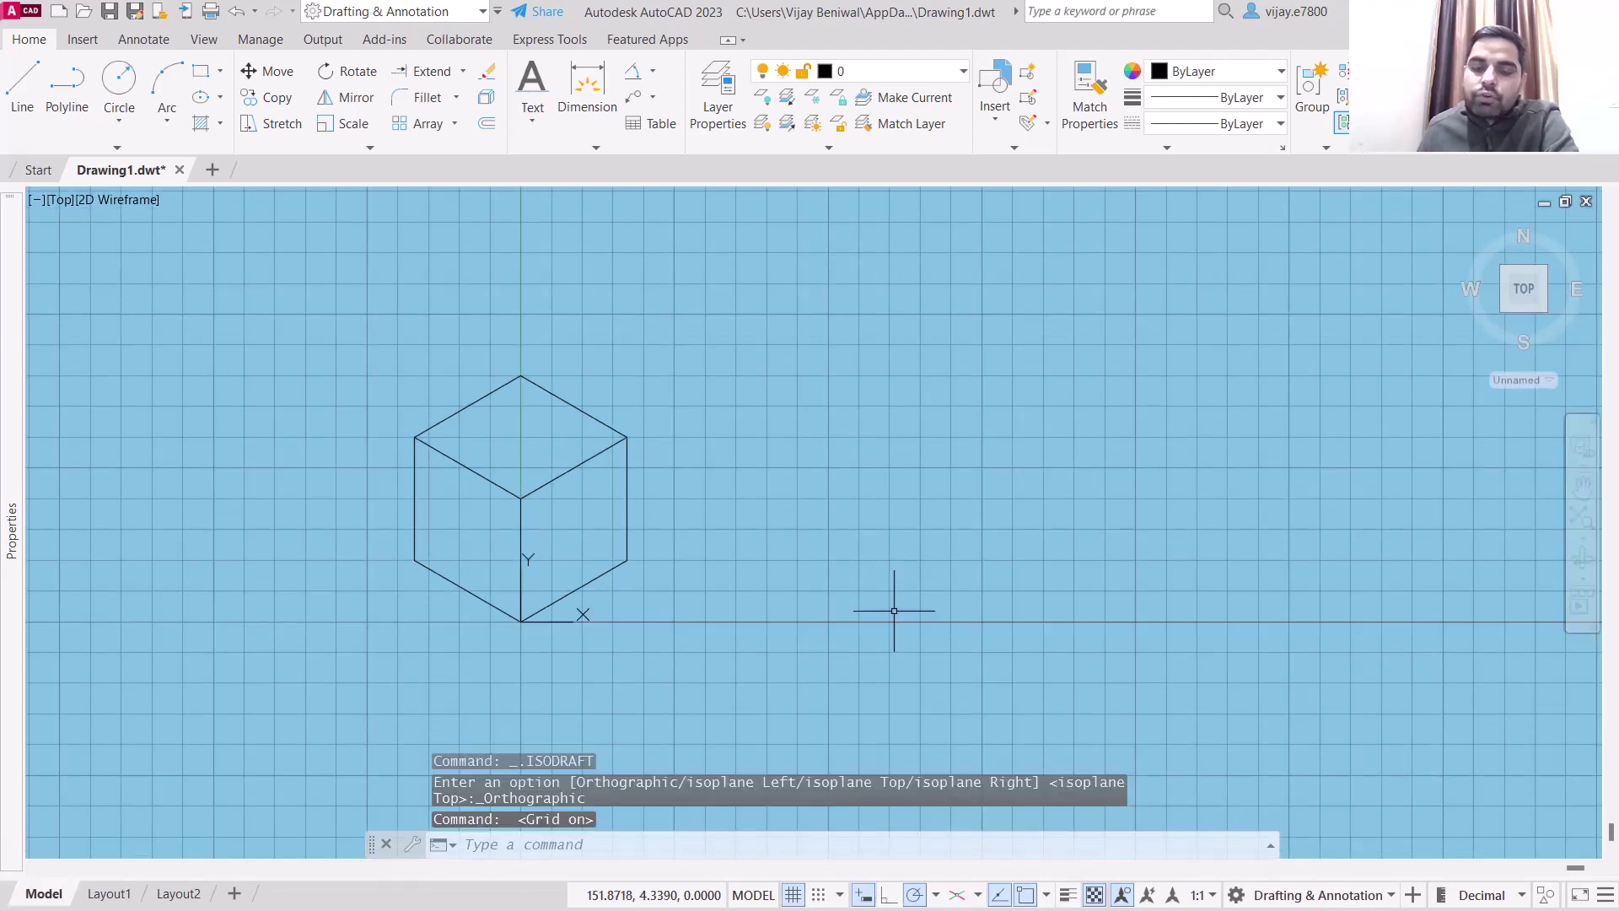
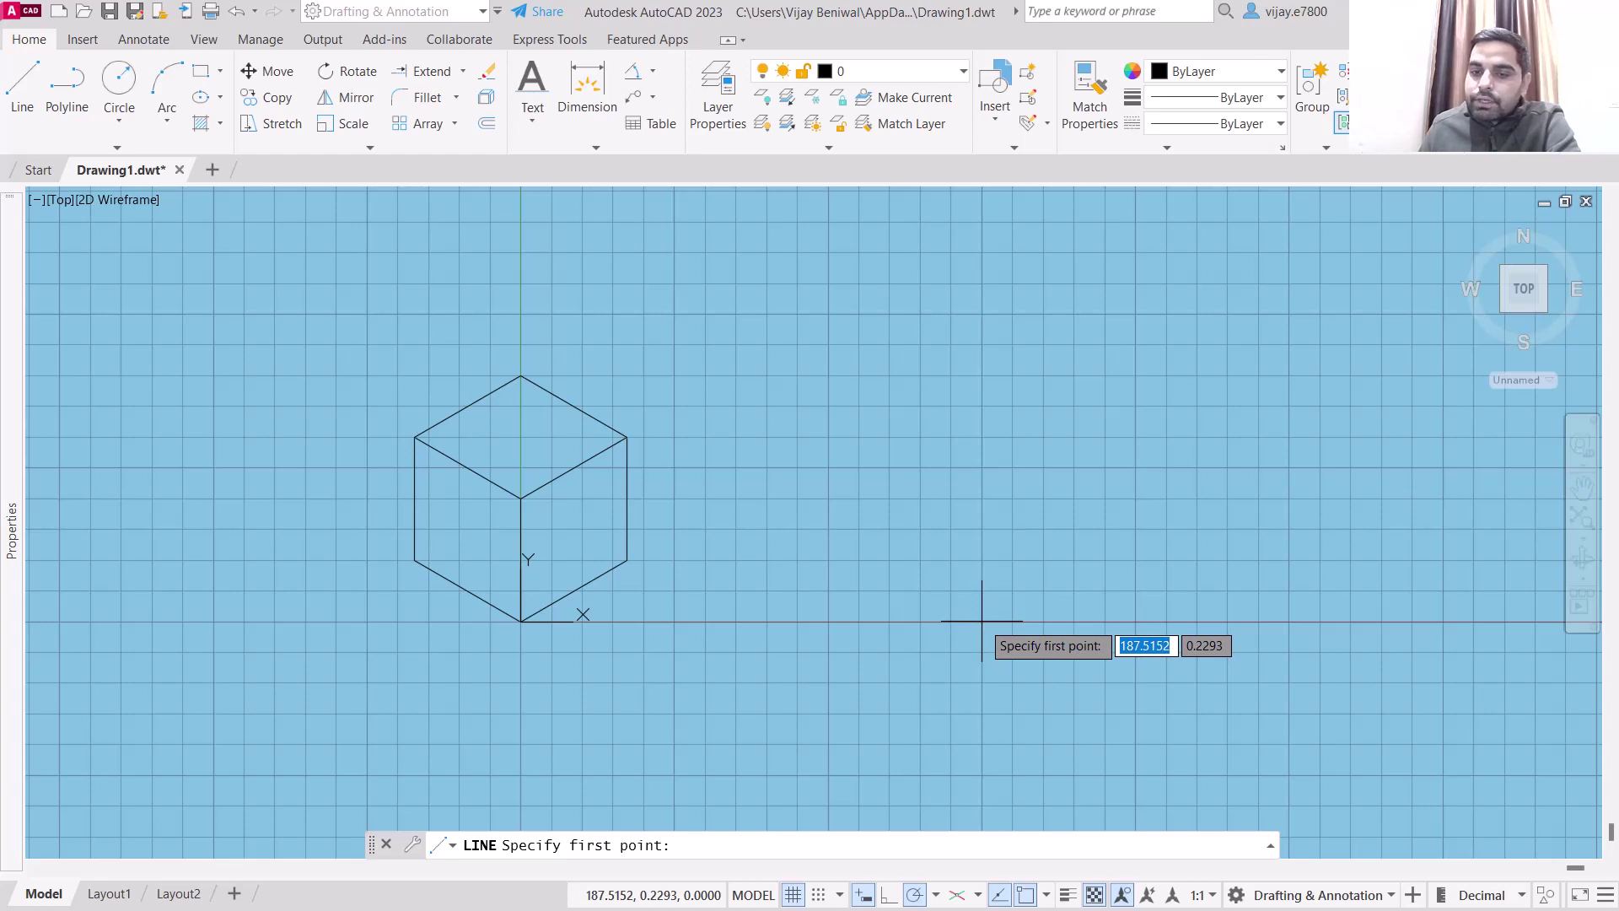
Draw a second cube's right face beside the first cube, using 50-unit lines at 30°, 90° and 210° and a closing line to the start point.
click(981, 621)
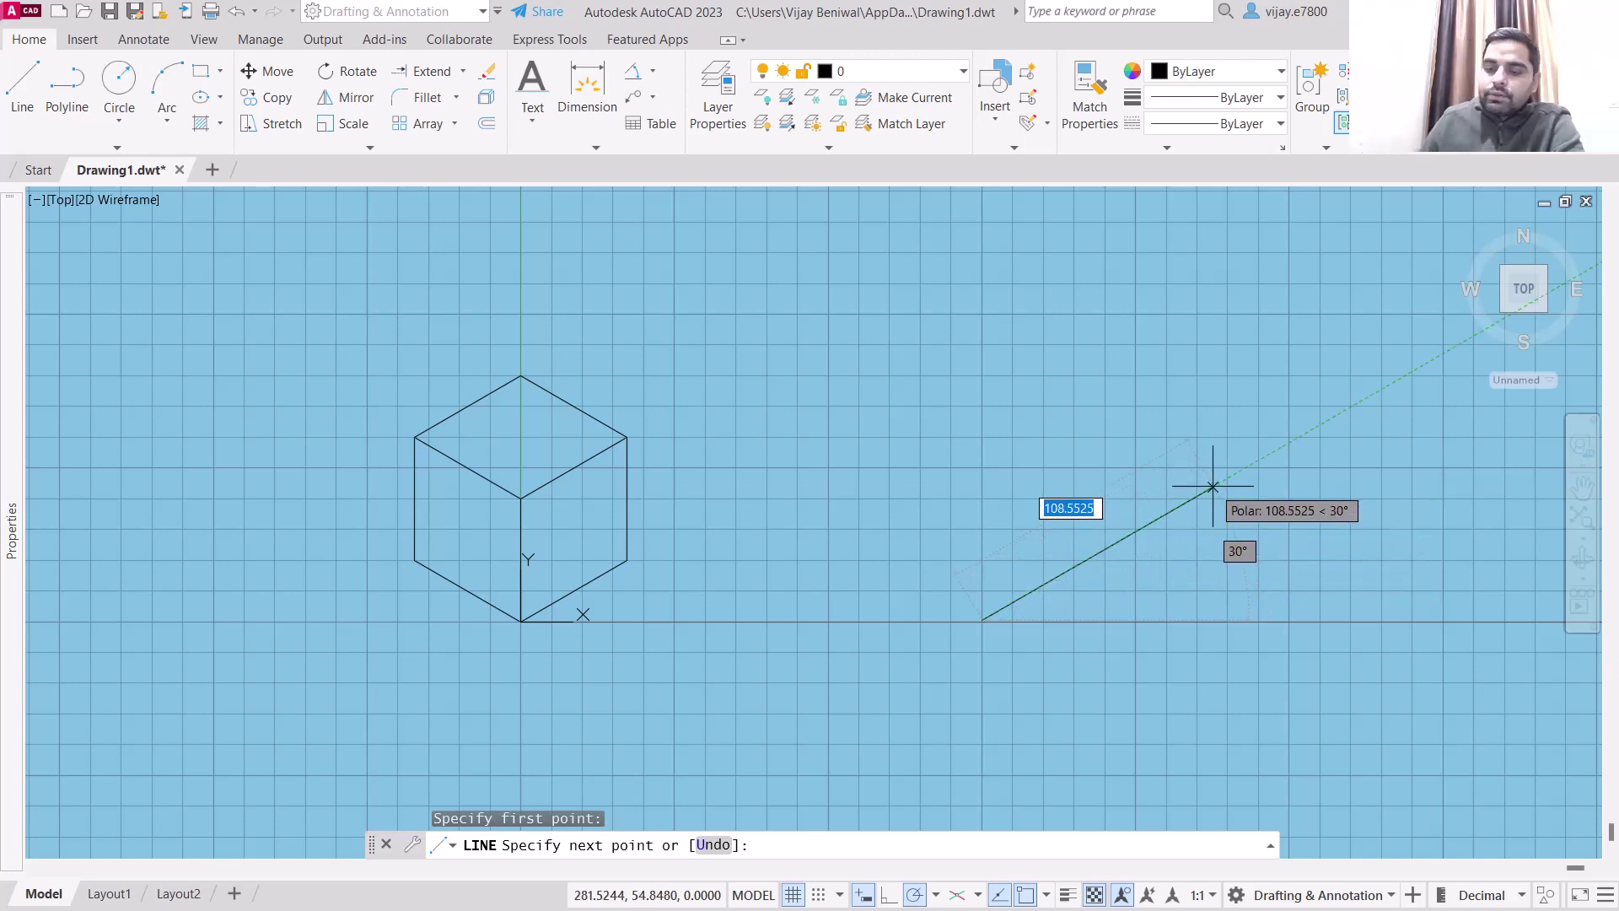
text(50)
key(Return)
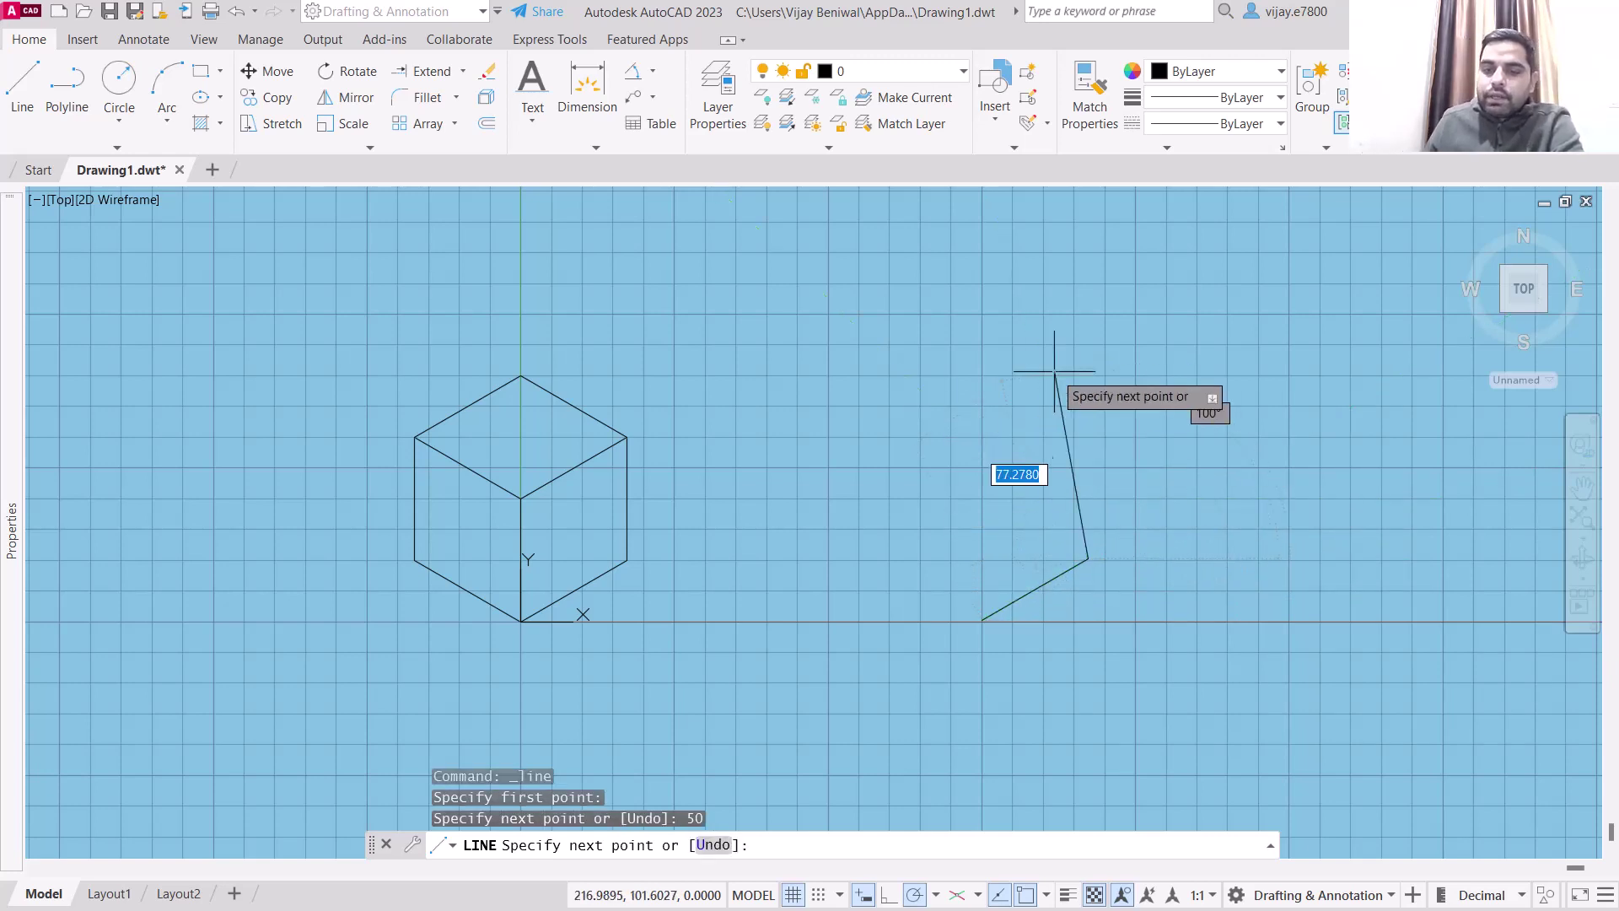
text(50)
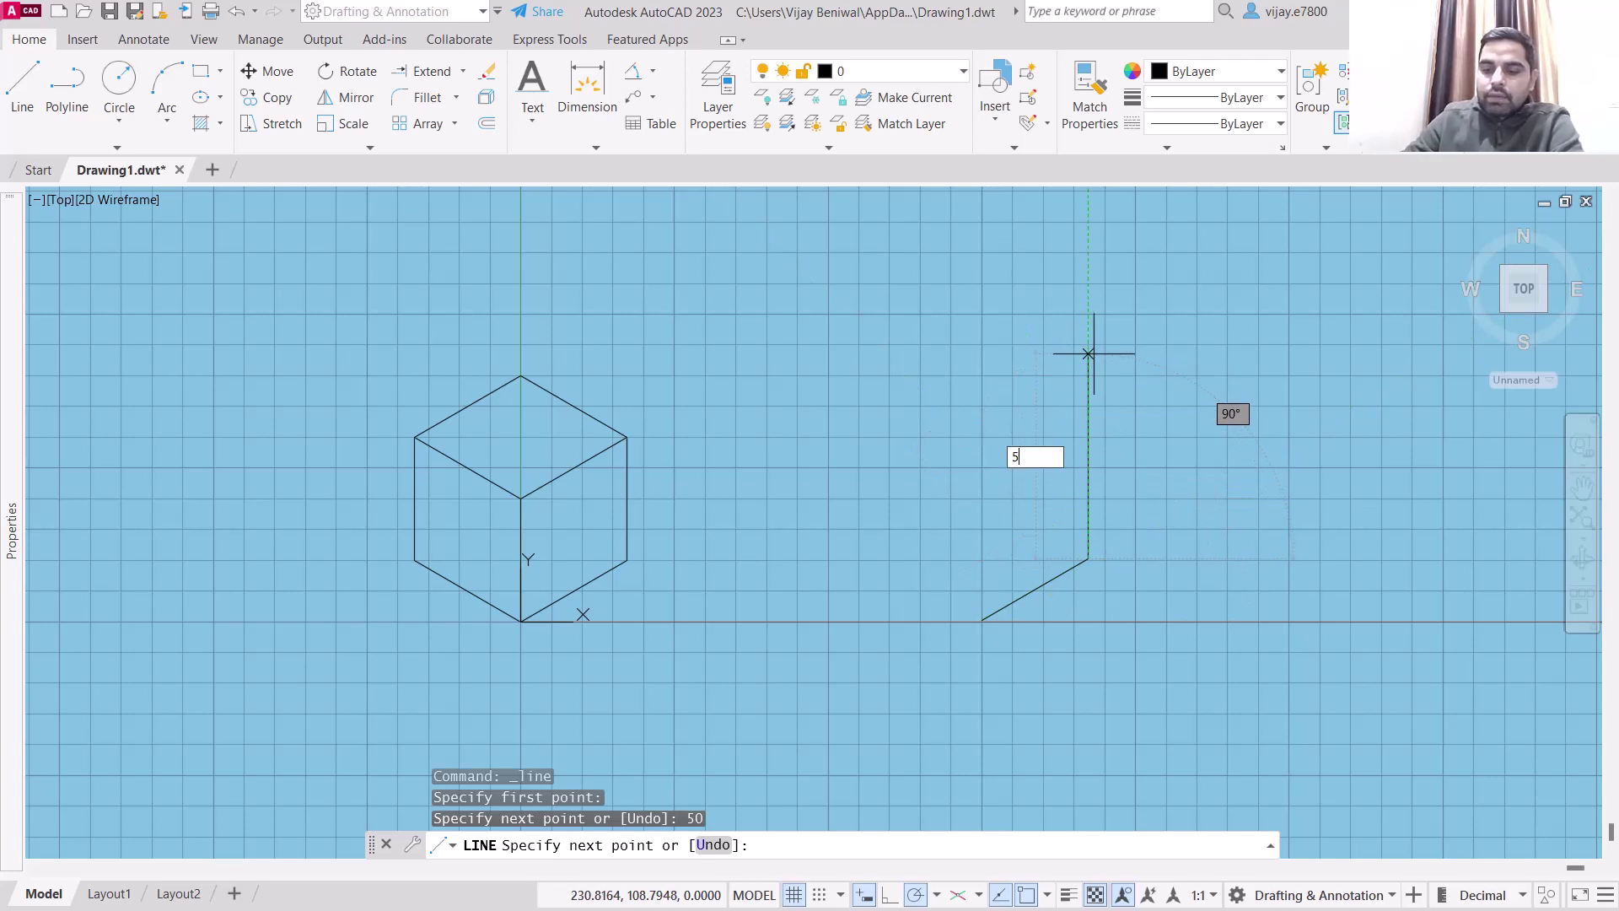
key(Return)
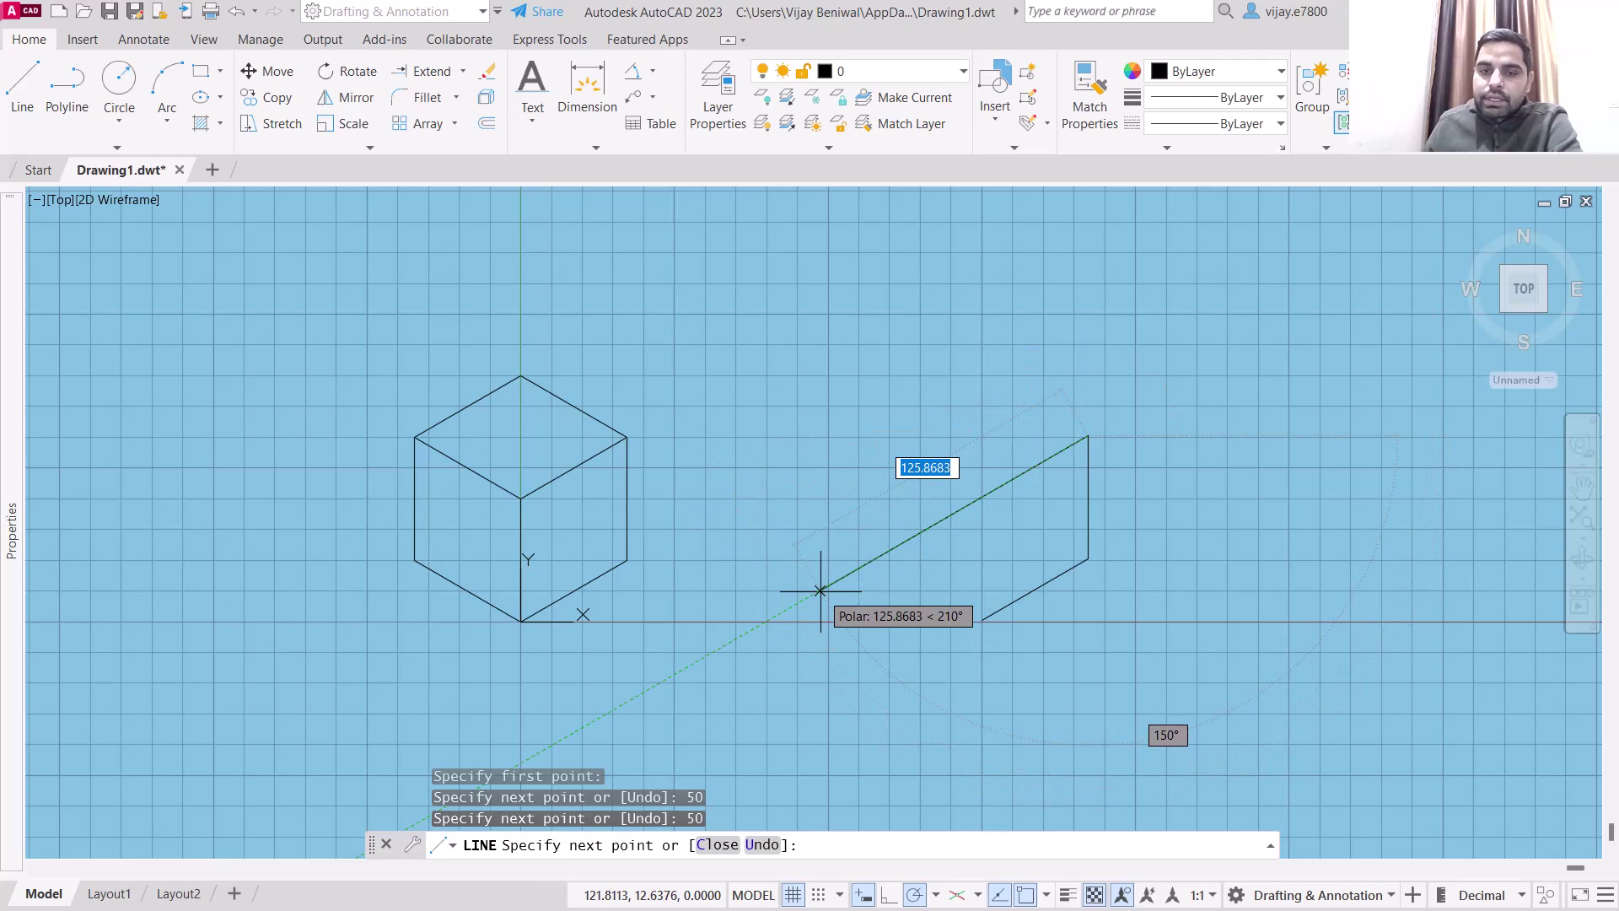
text(50)
key(Return)
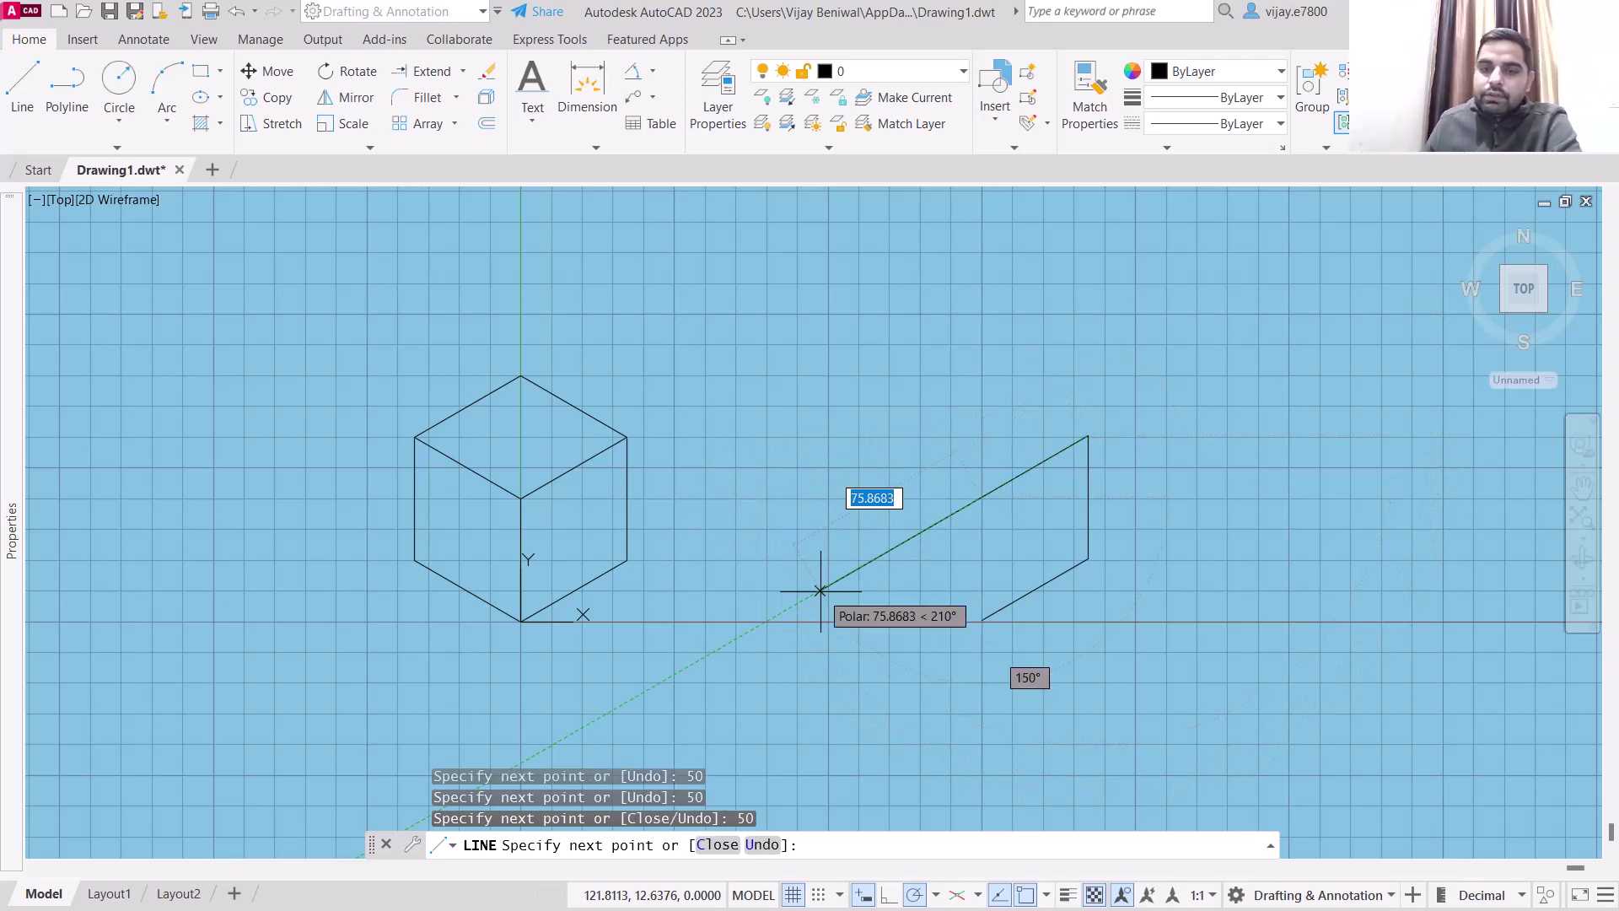
click(981, 619)
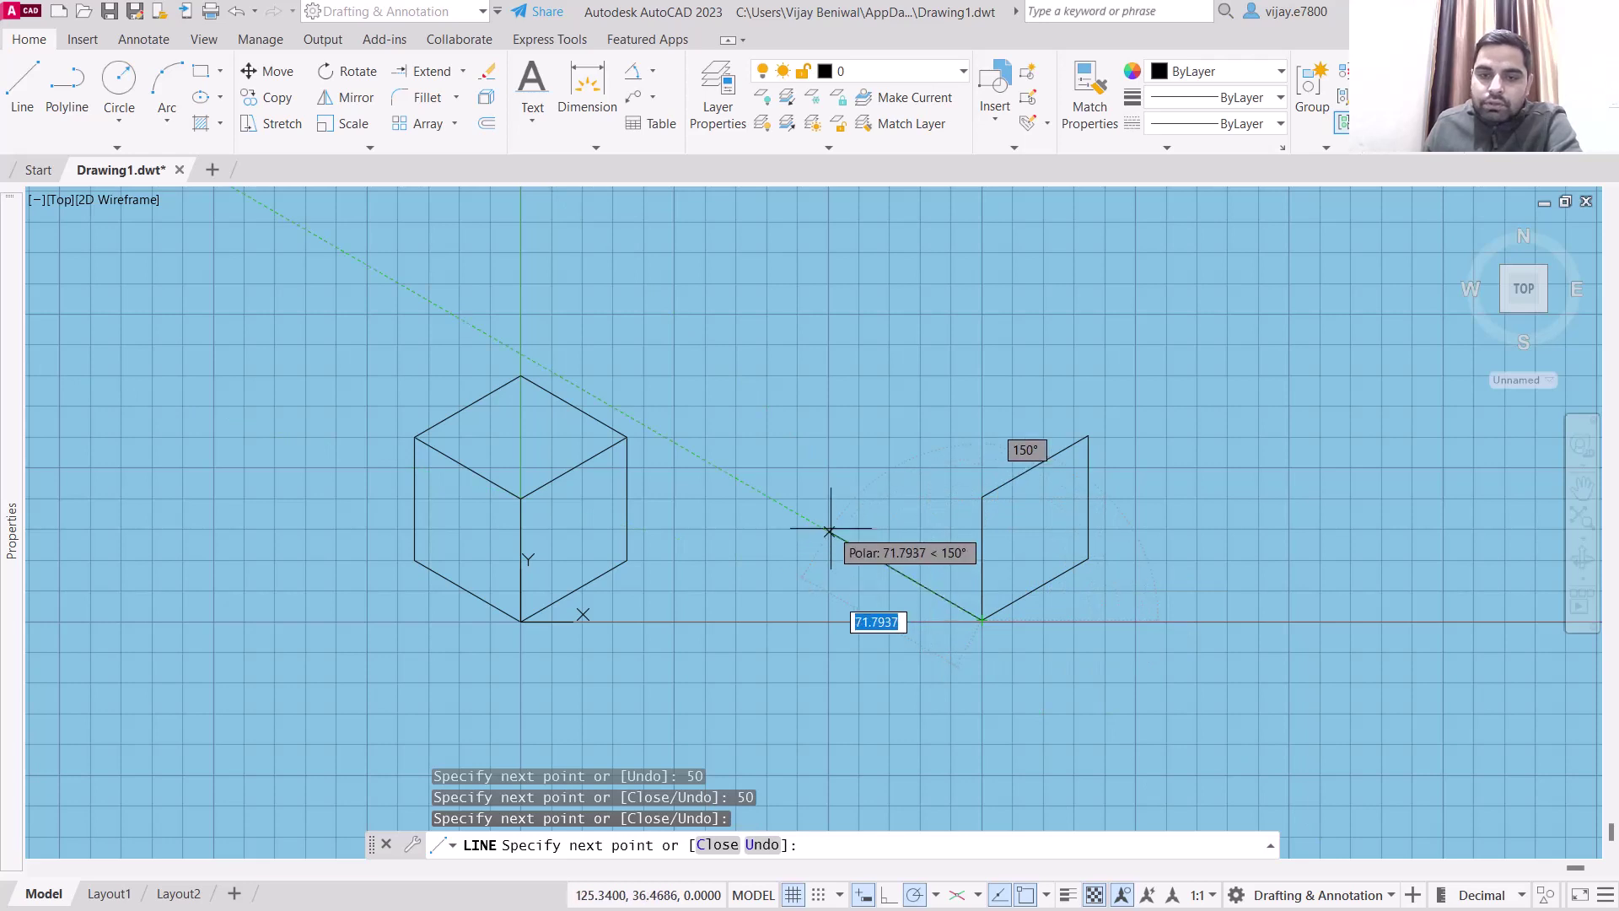
Draw the second cube's left face with 50-unit lines at 150° and 90° and a closing line to the shared edge's upper end.
text(50)
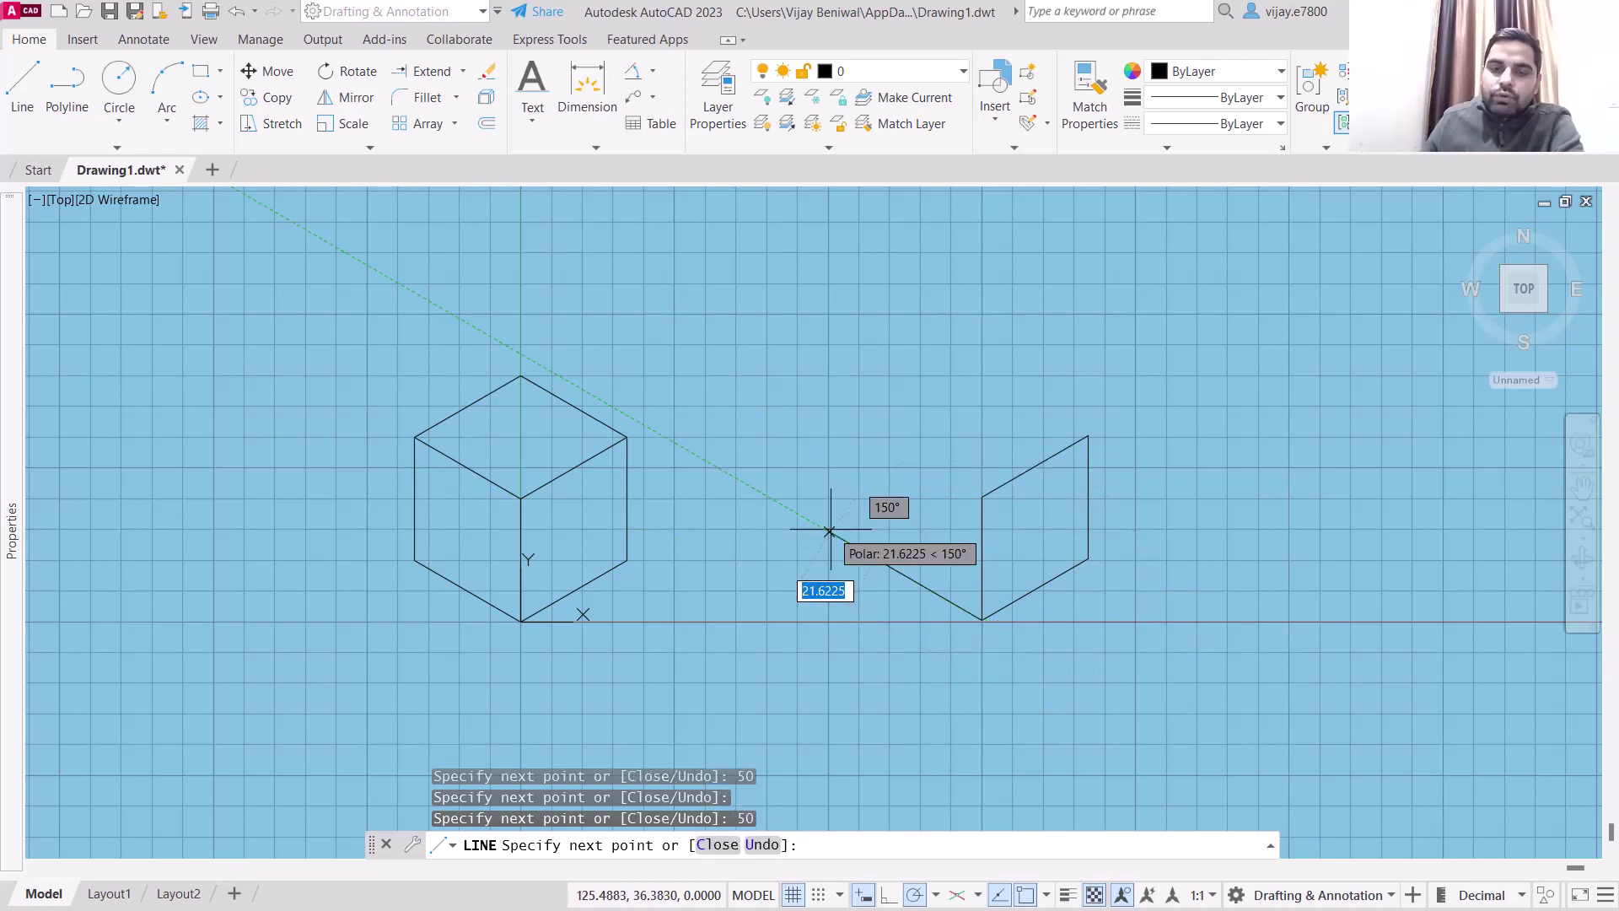
key(Return)
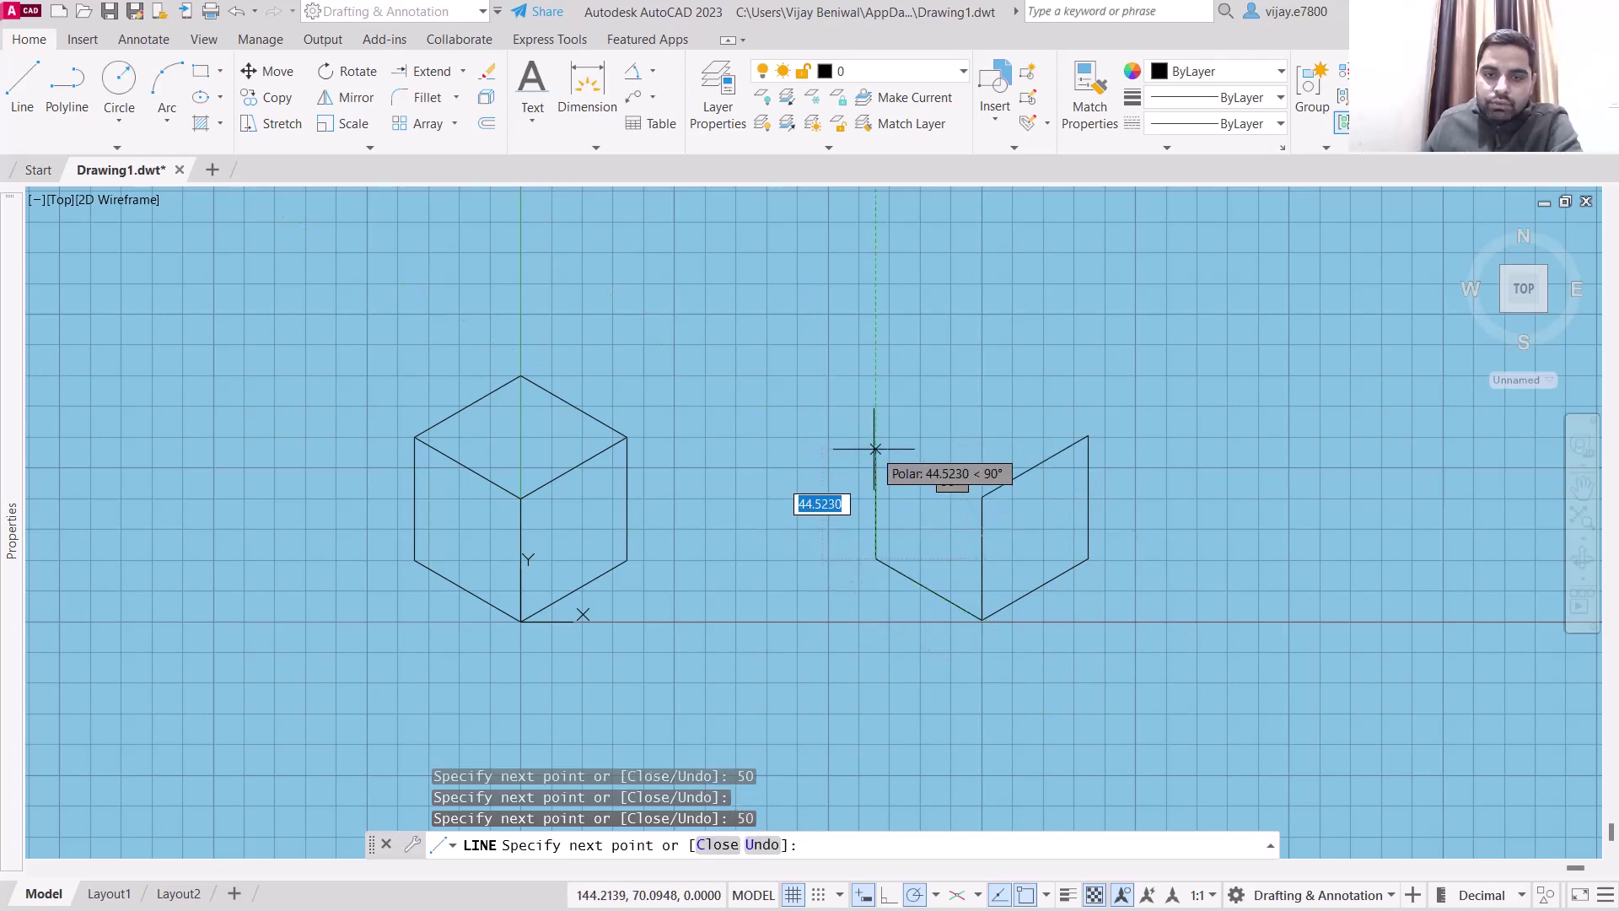
text(50)
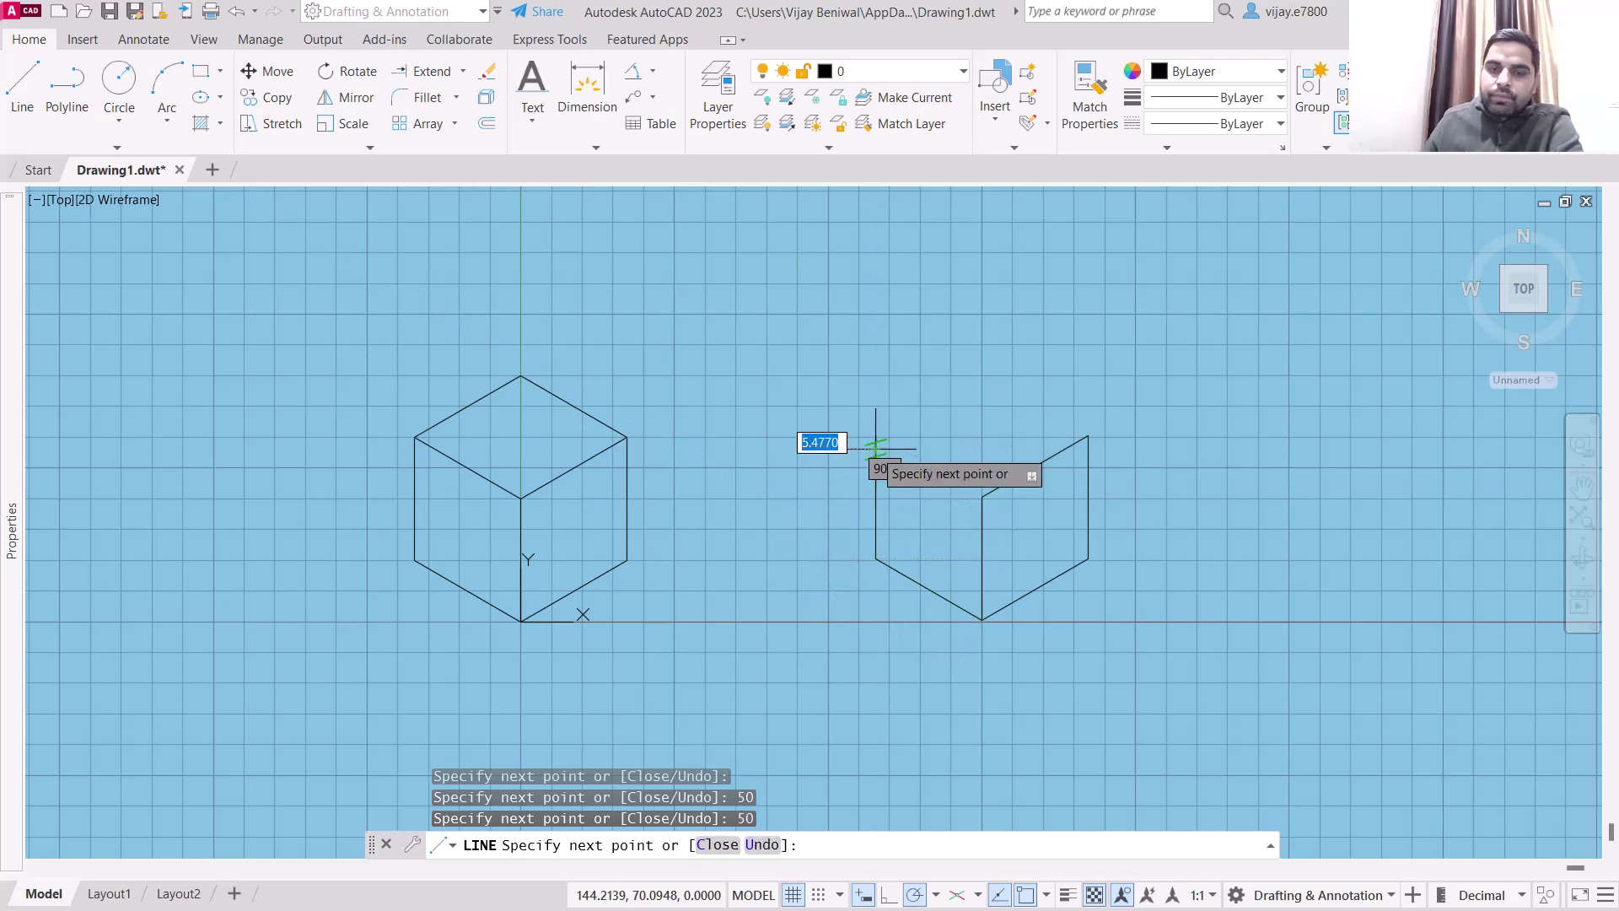
key(Return)
click(981, 496)
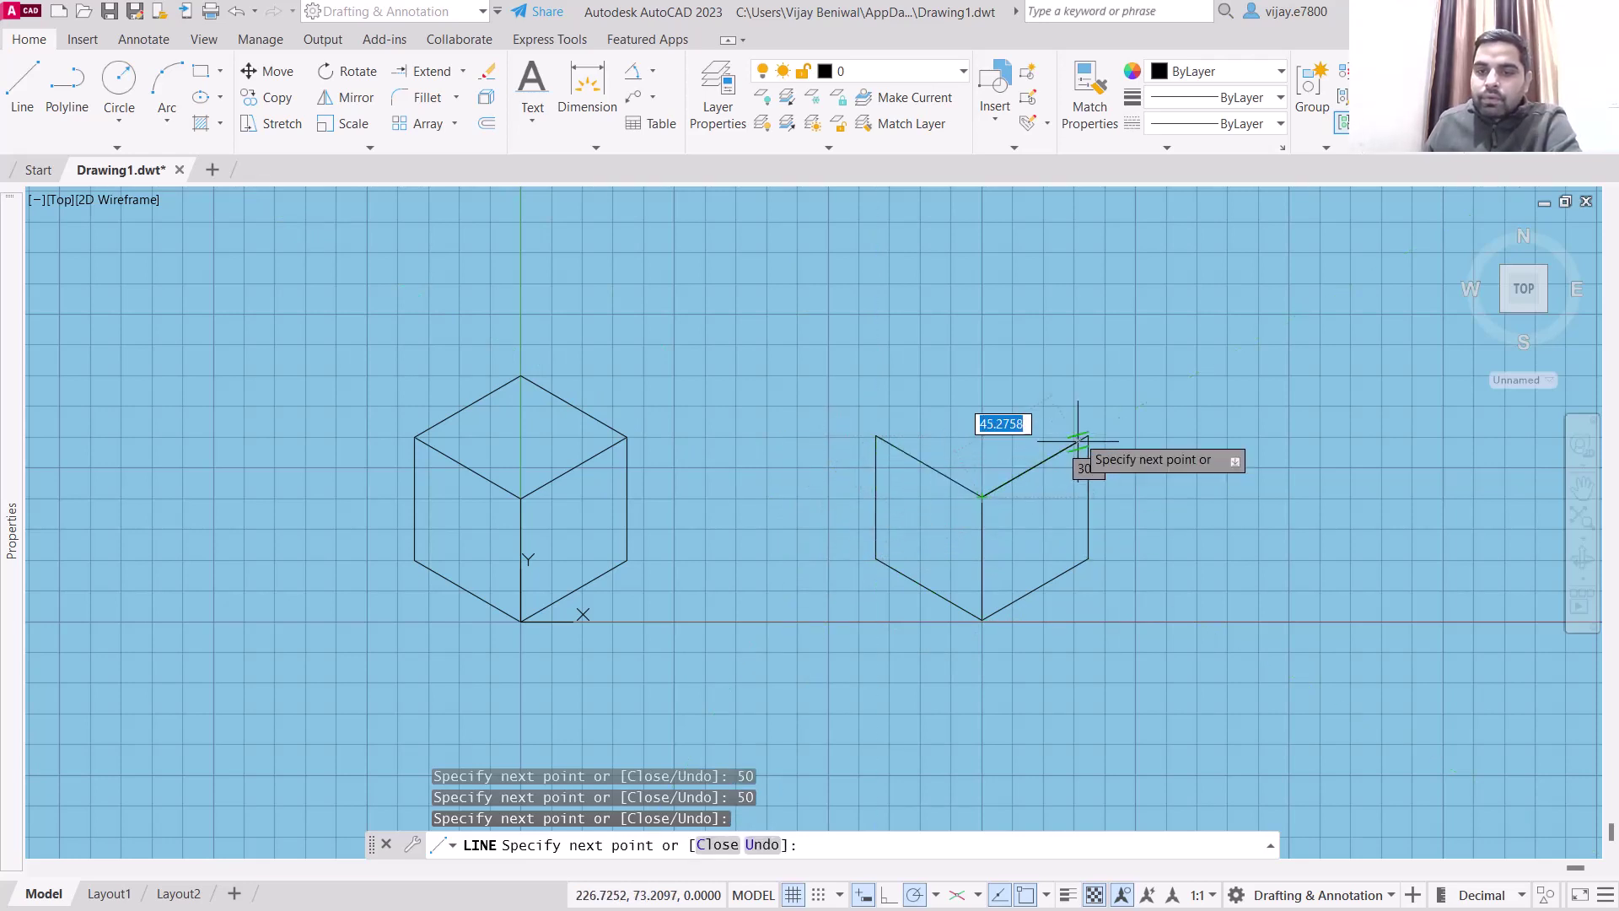
Complete the second cube's top face by tracing to the right face's outer upper corner, adding a 50-unit line at 150° and closing at the left face.
click(1088, 436)
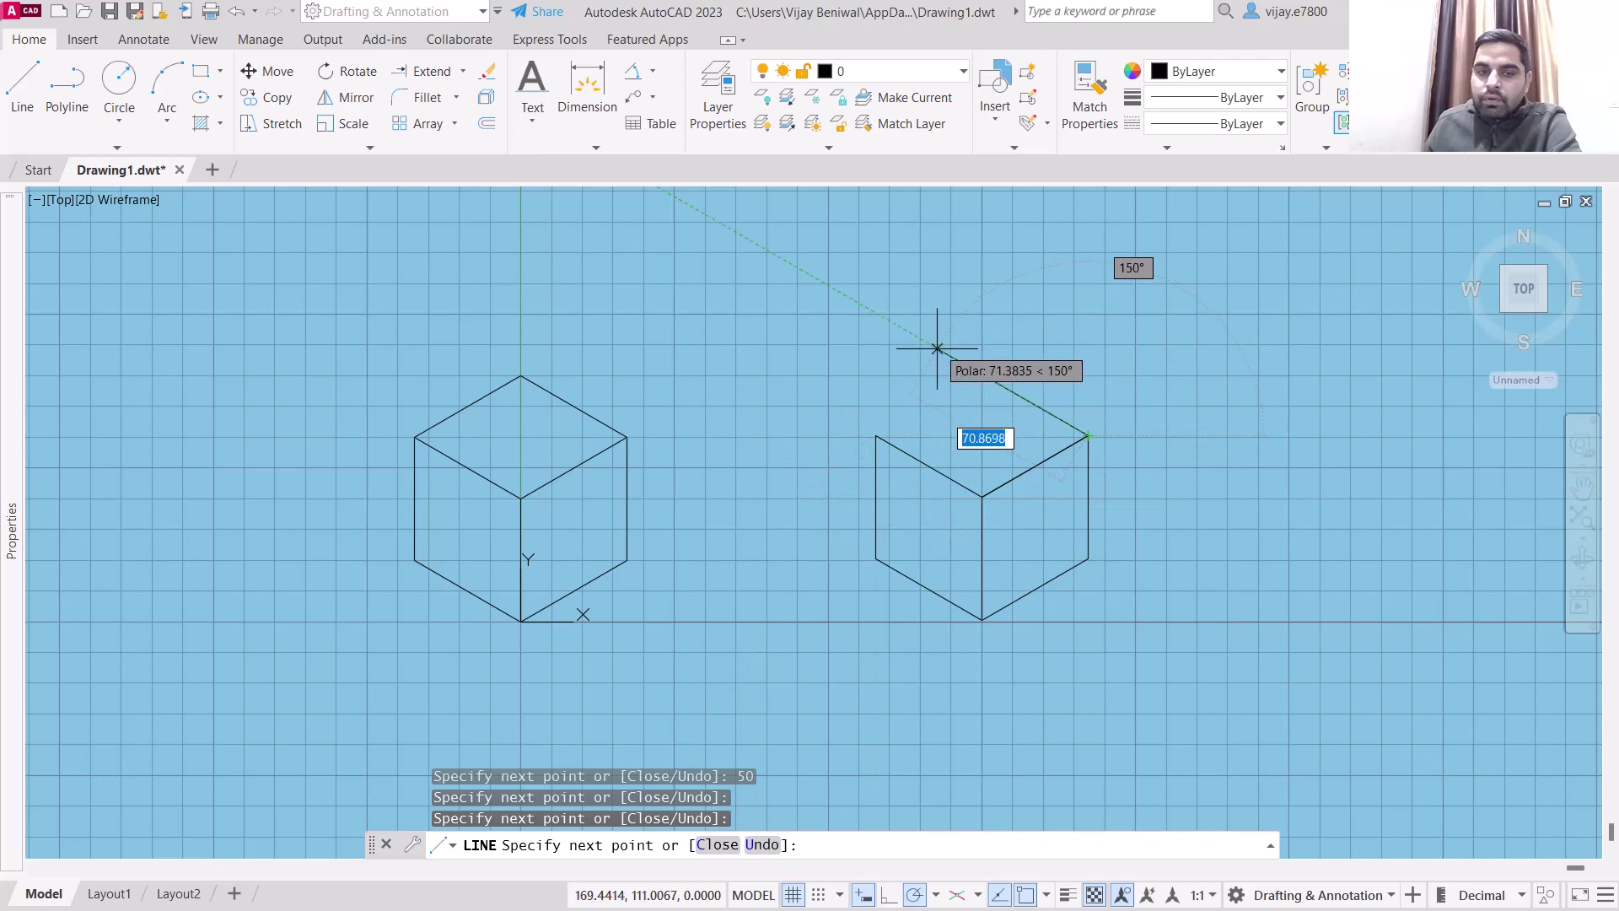
text(50)
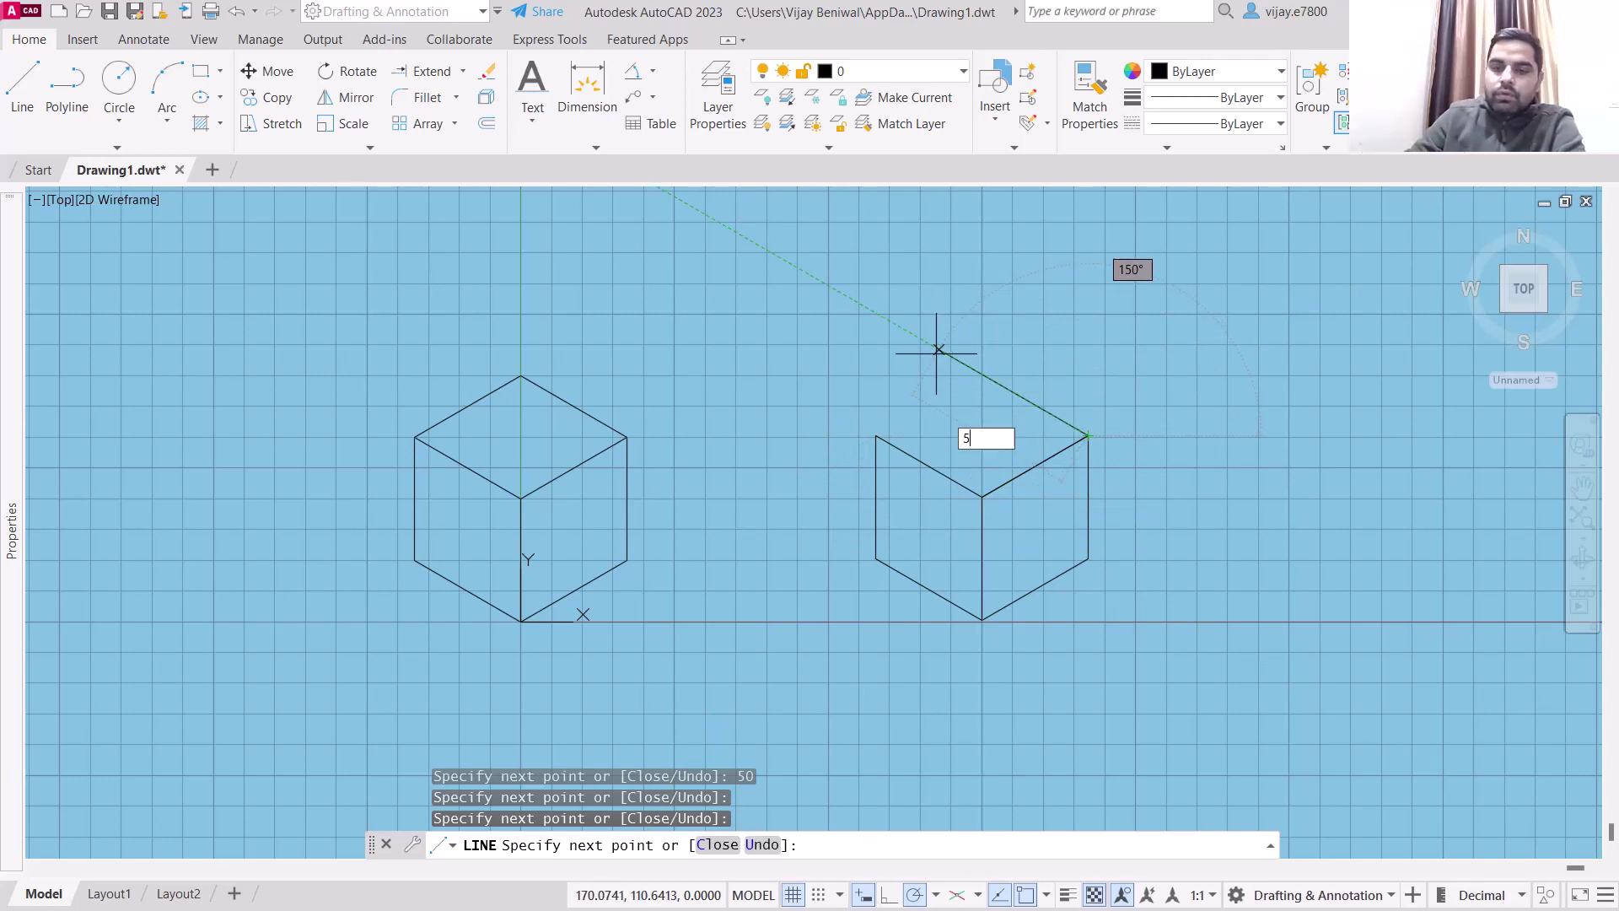
key(Return)
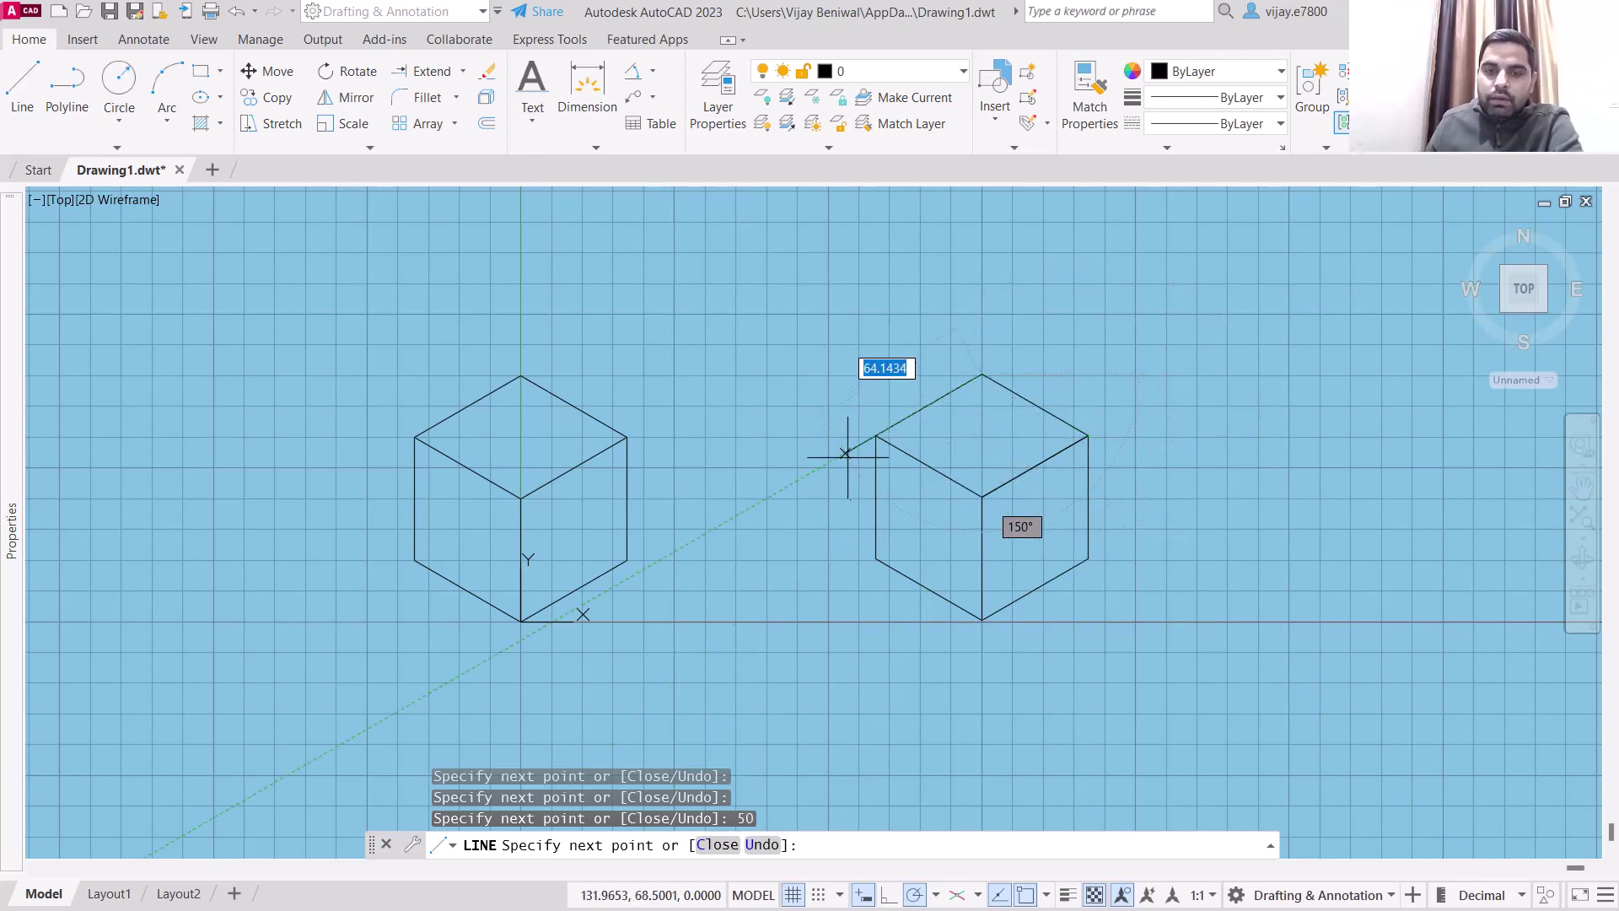
click(876, 436)
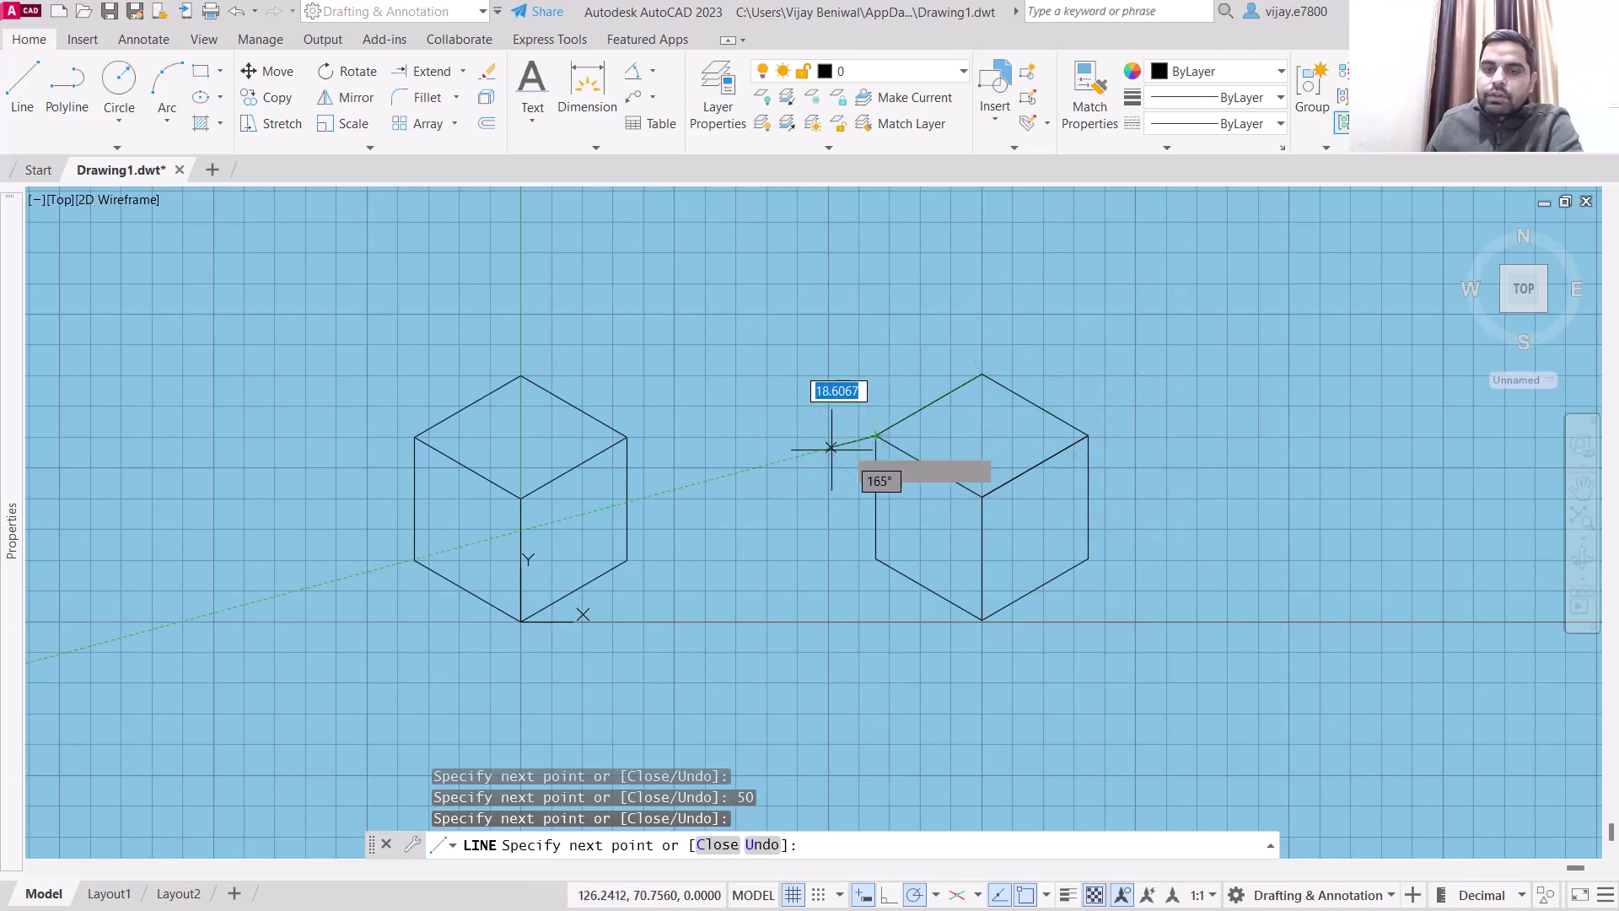
right_click(776, 482)
click(796, 496)
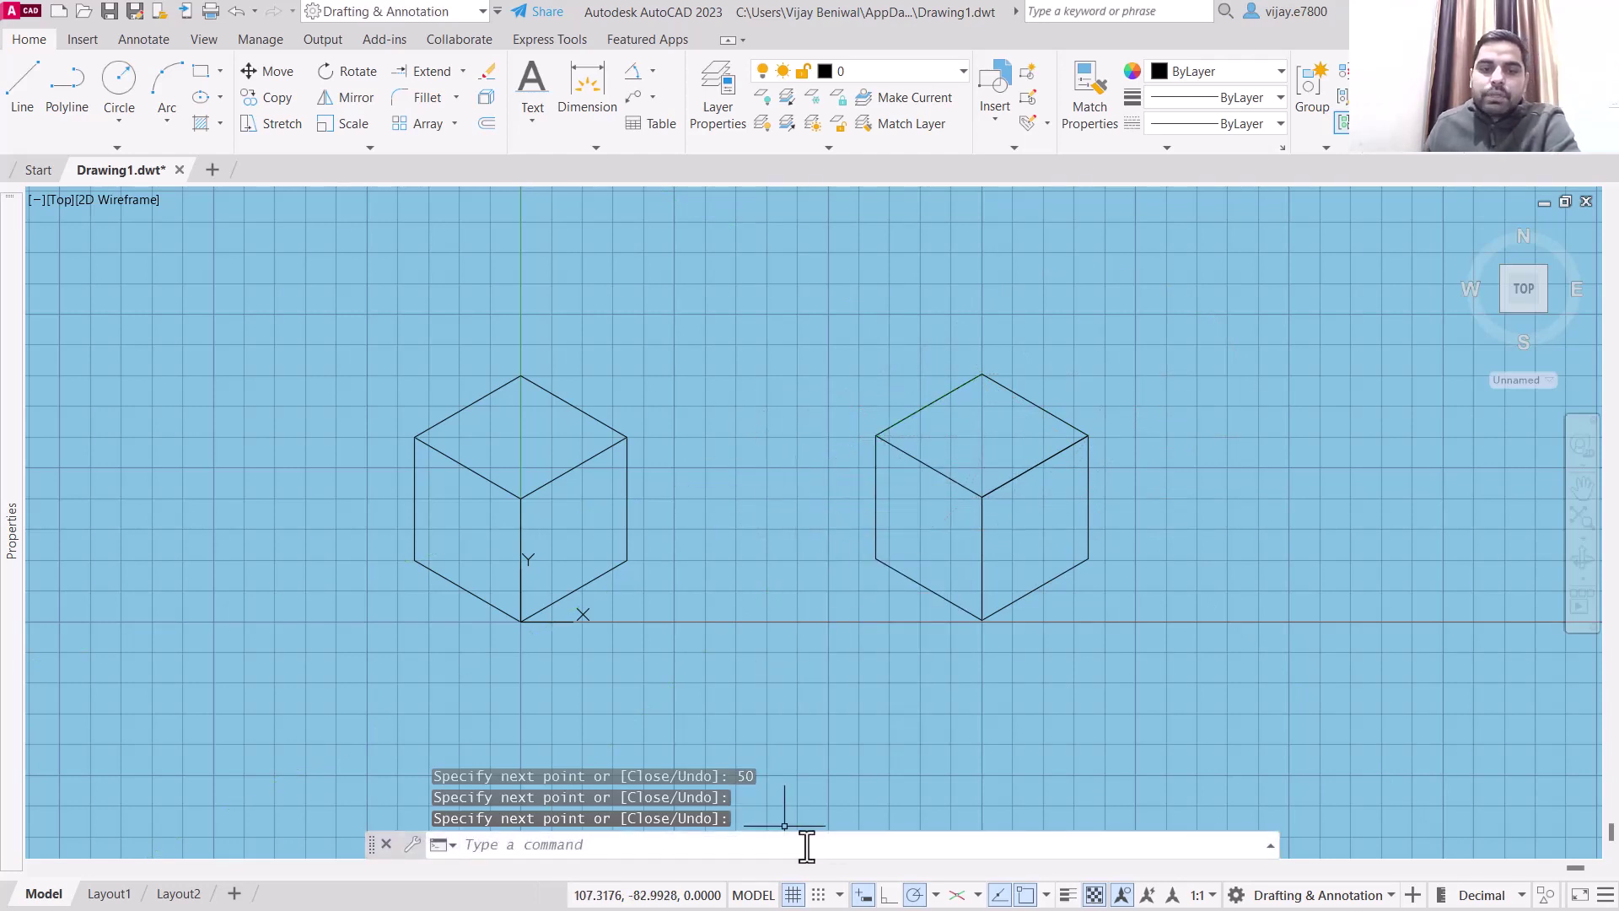
Move the UCS origin away from the first cube to an empty spot below and left of it, and turn off the grid.
click(521, 622)
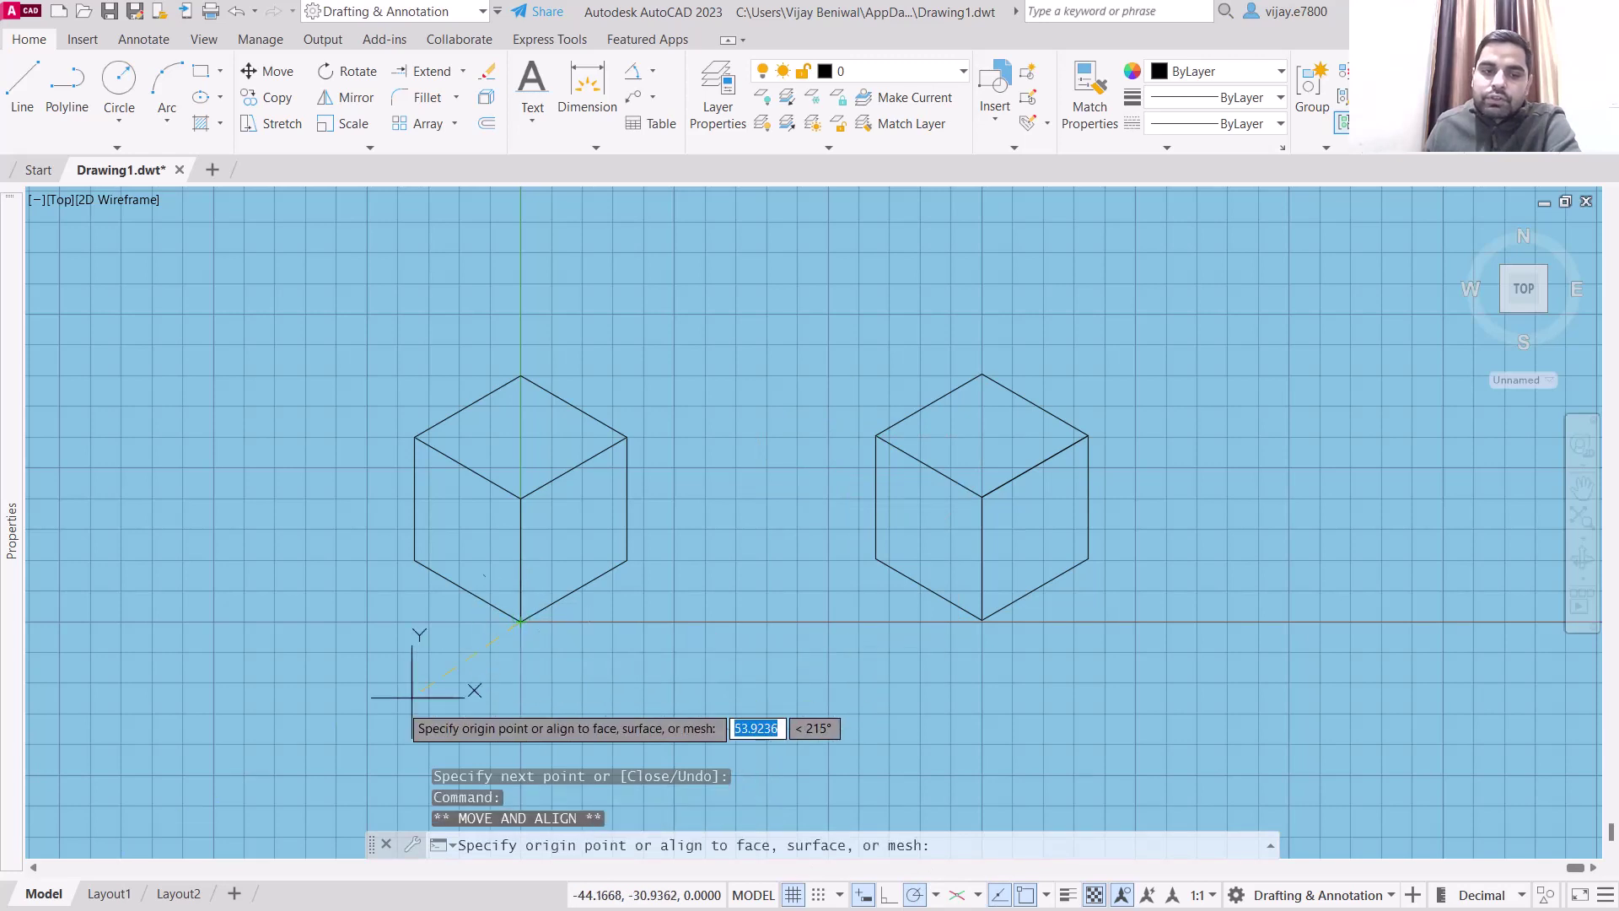
click(793, 894)
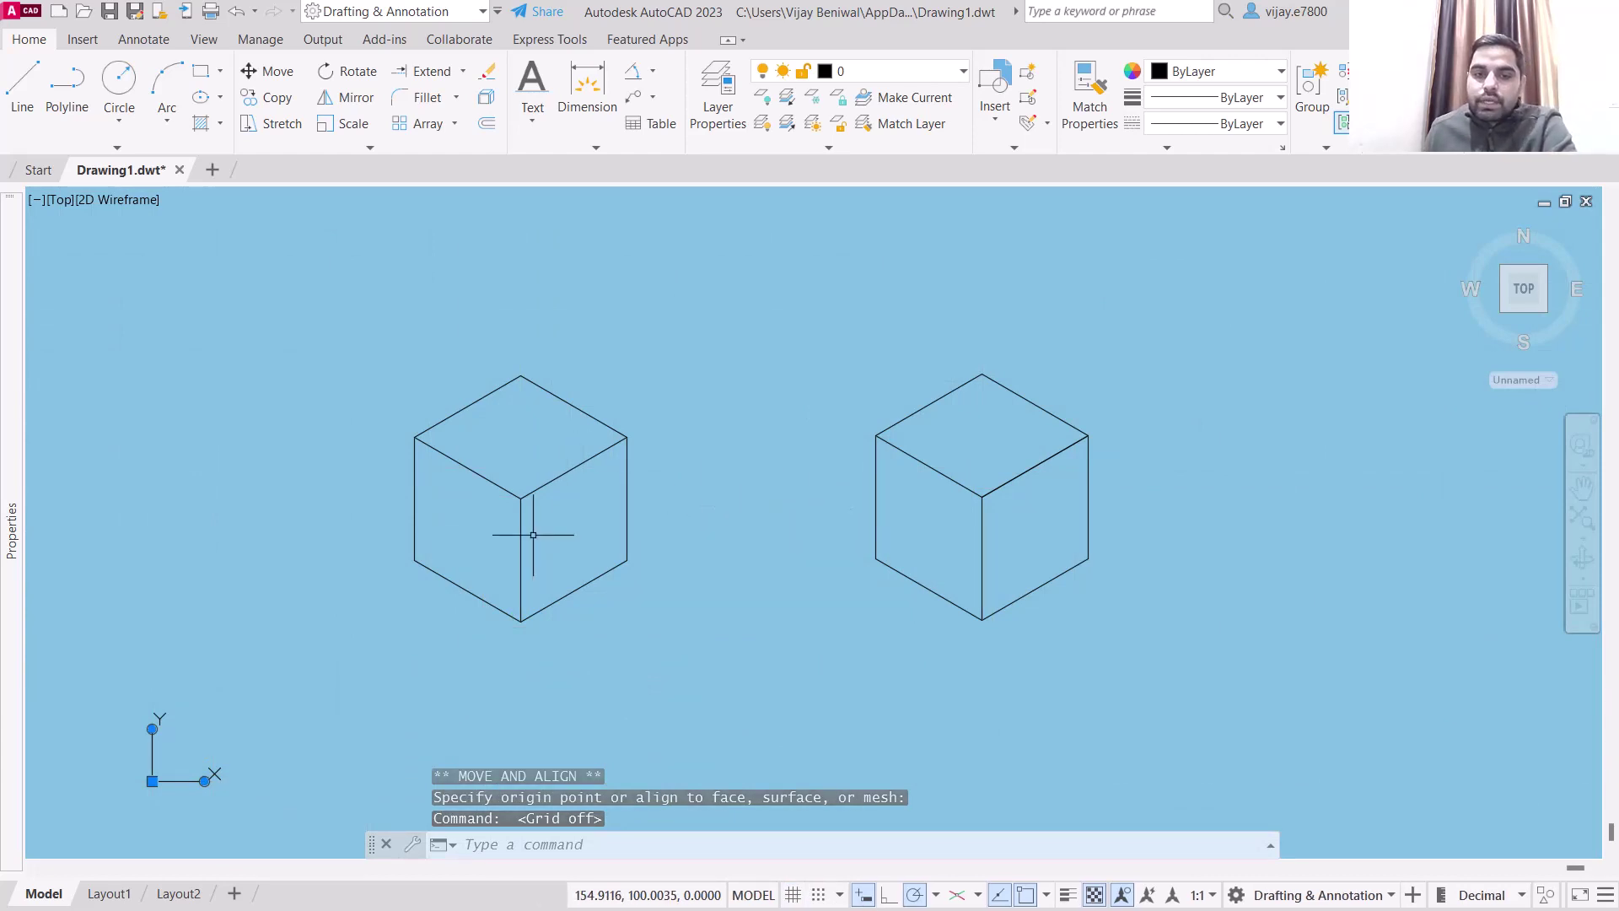
Dimension the first cube's outer right vertical edge, placing the dimension line just outside the edge.
click(587, 88)
click(626, 436)
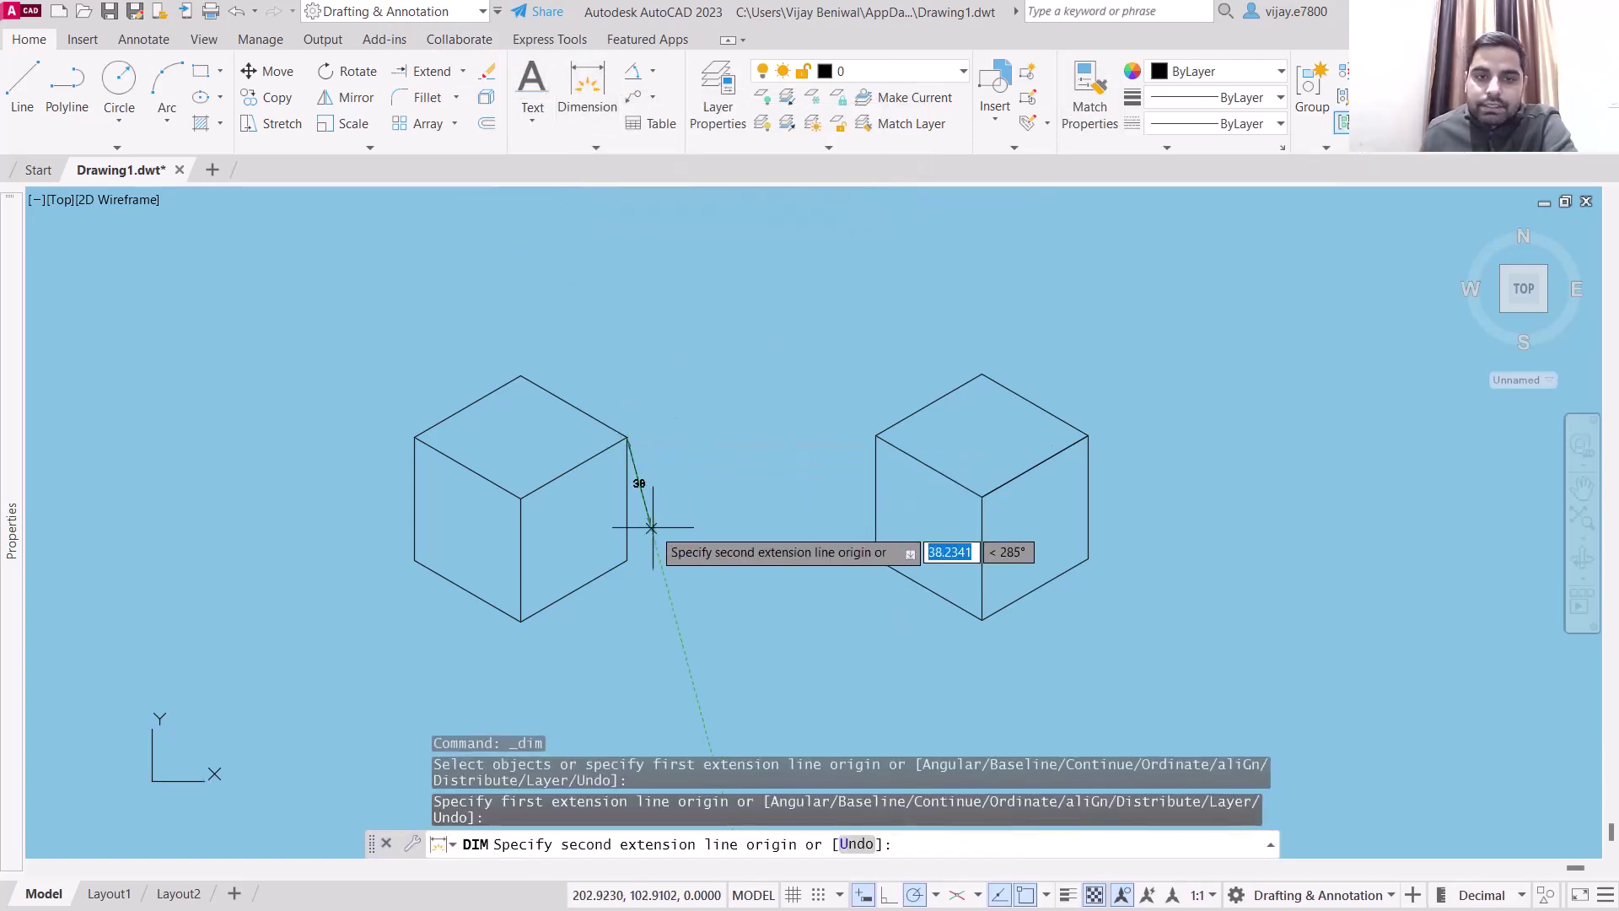
click(626, 559)
click(667, 523)
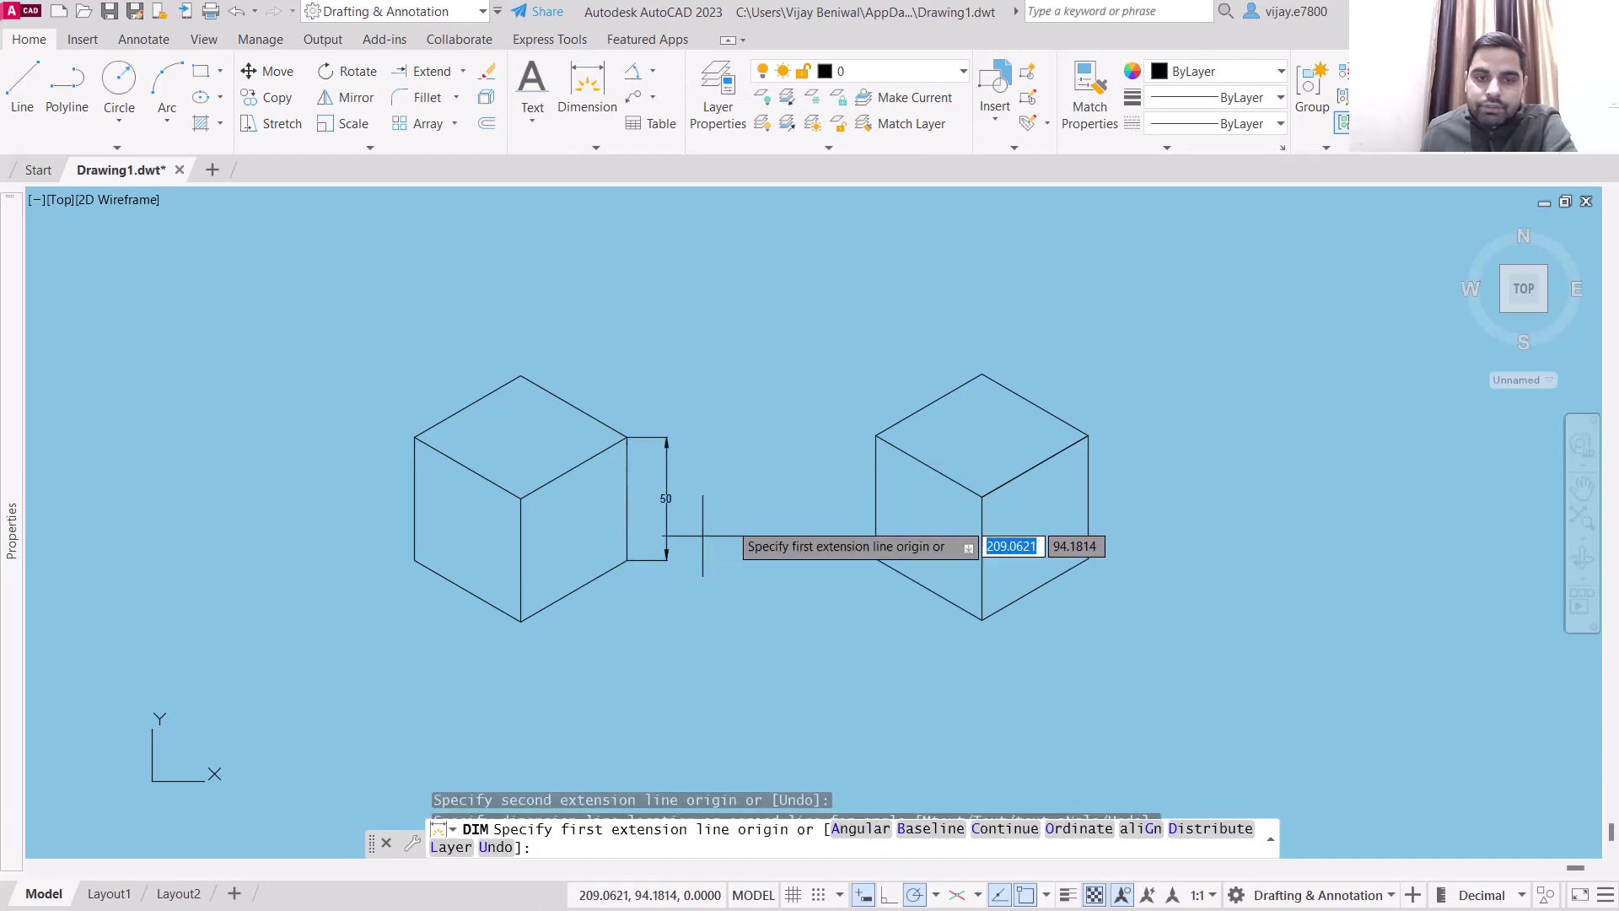
Dimension the second cube's outer left vertical edge, placing the dimension line just outside the edge.
right_click(802, 439)
click(806, 445)
right_click(798, 439)
click(798, 440)
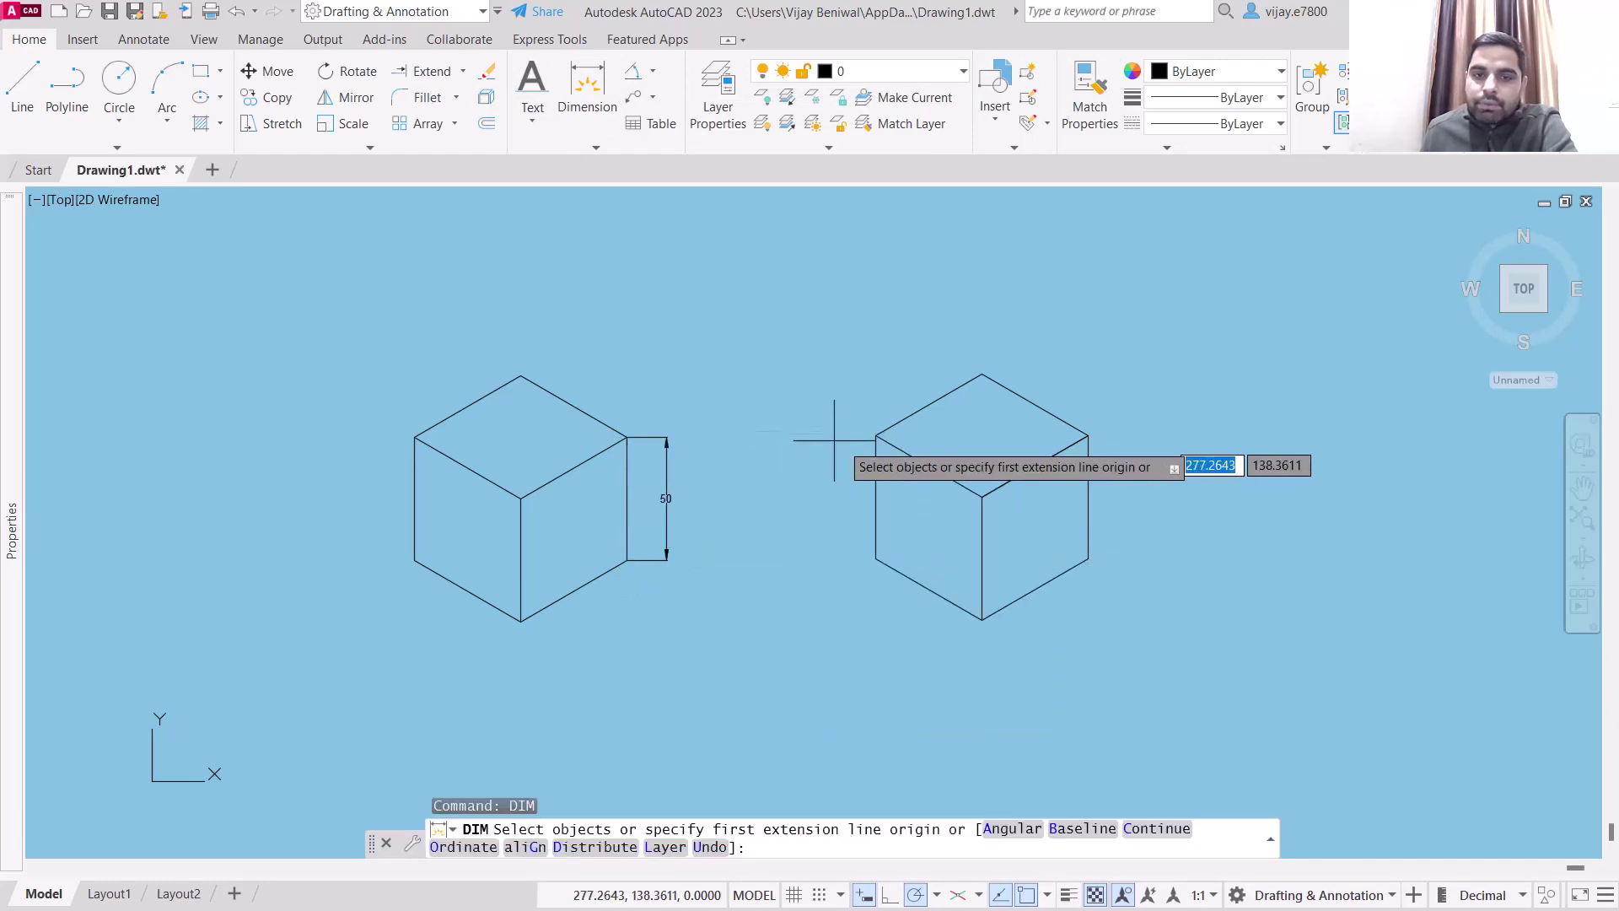
click(875, 437)
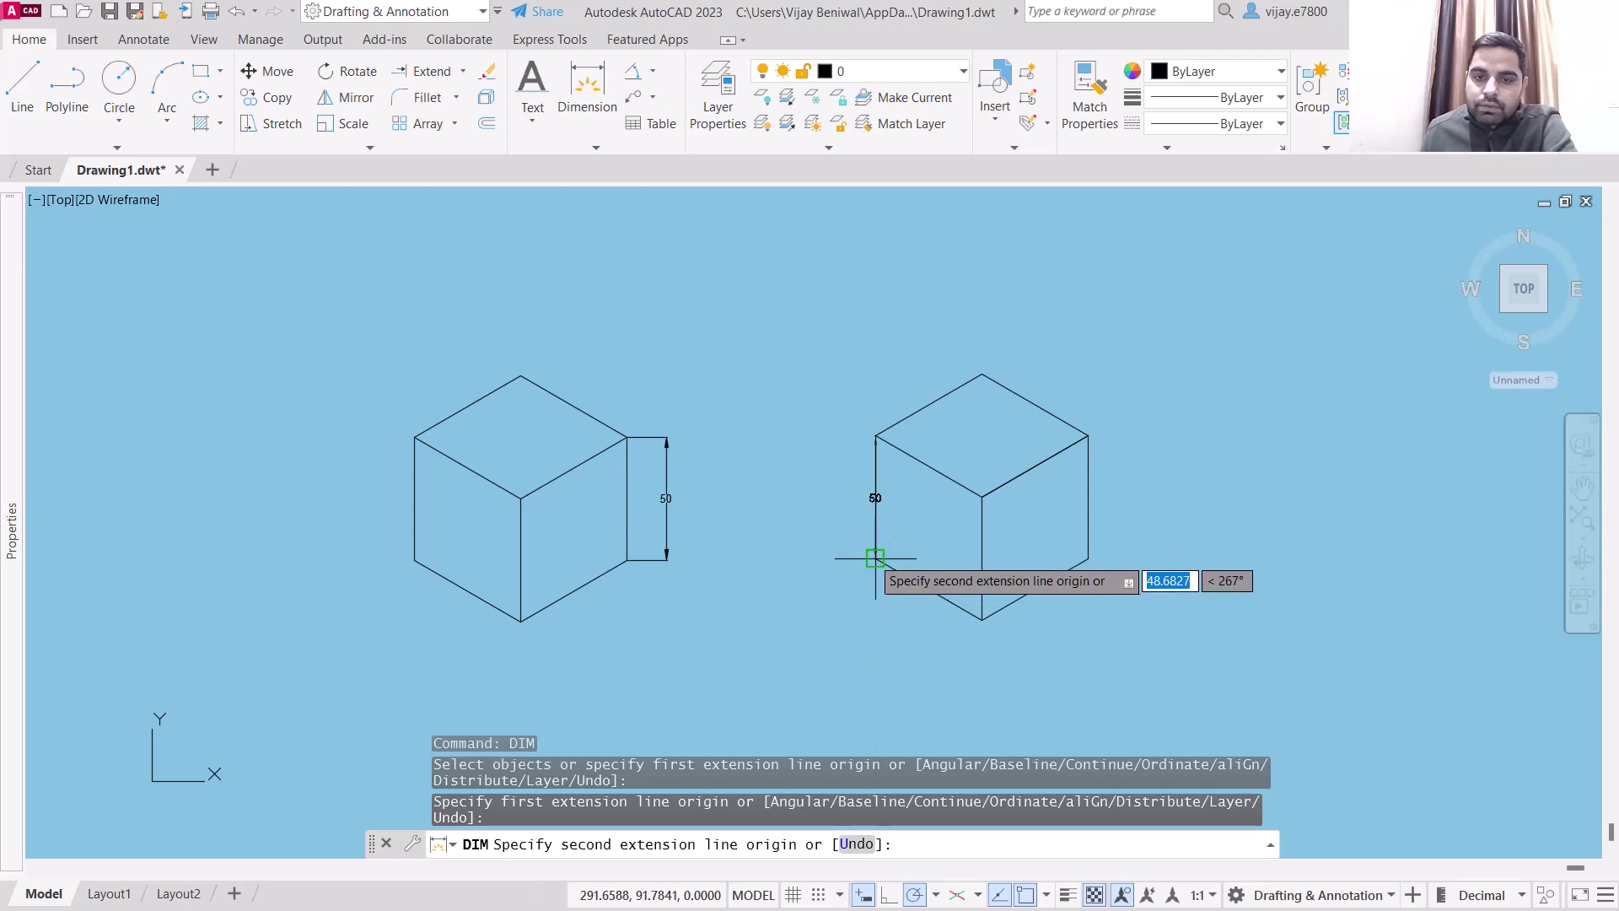
click(876, 560)
click(832, 549)
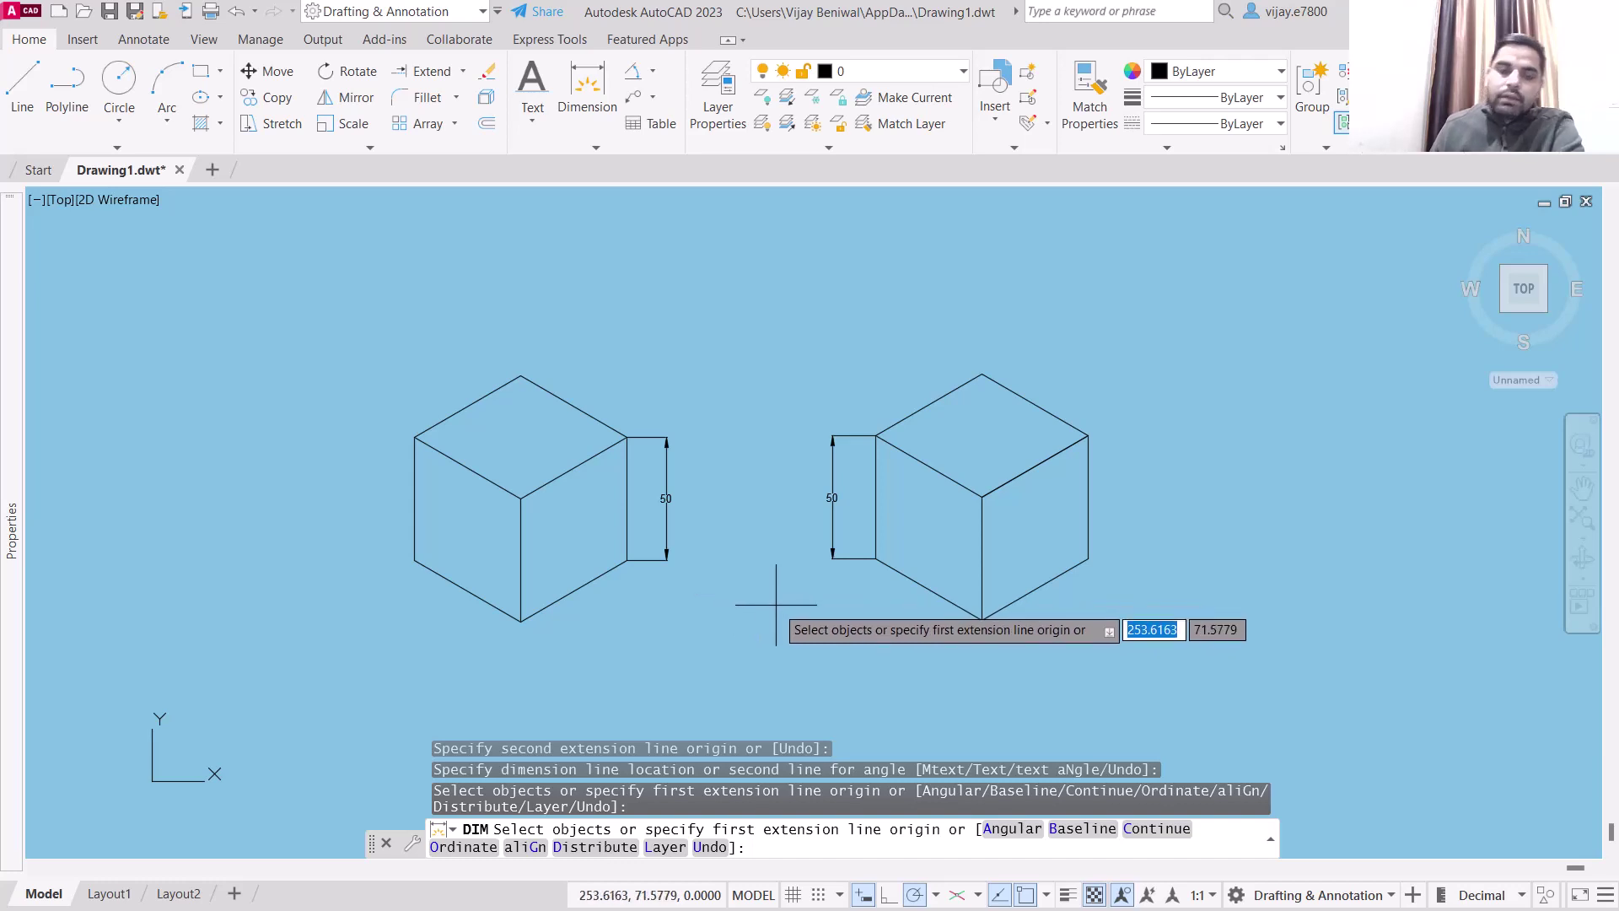
key(Return)
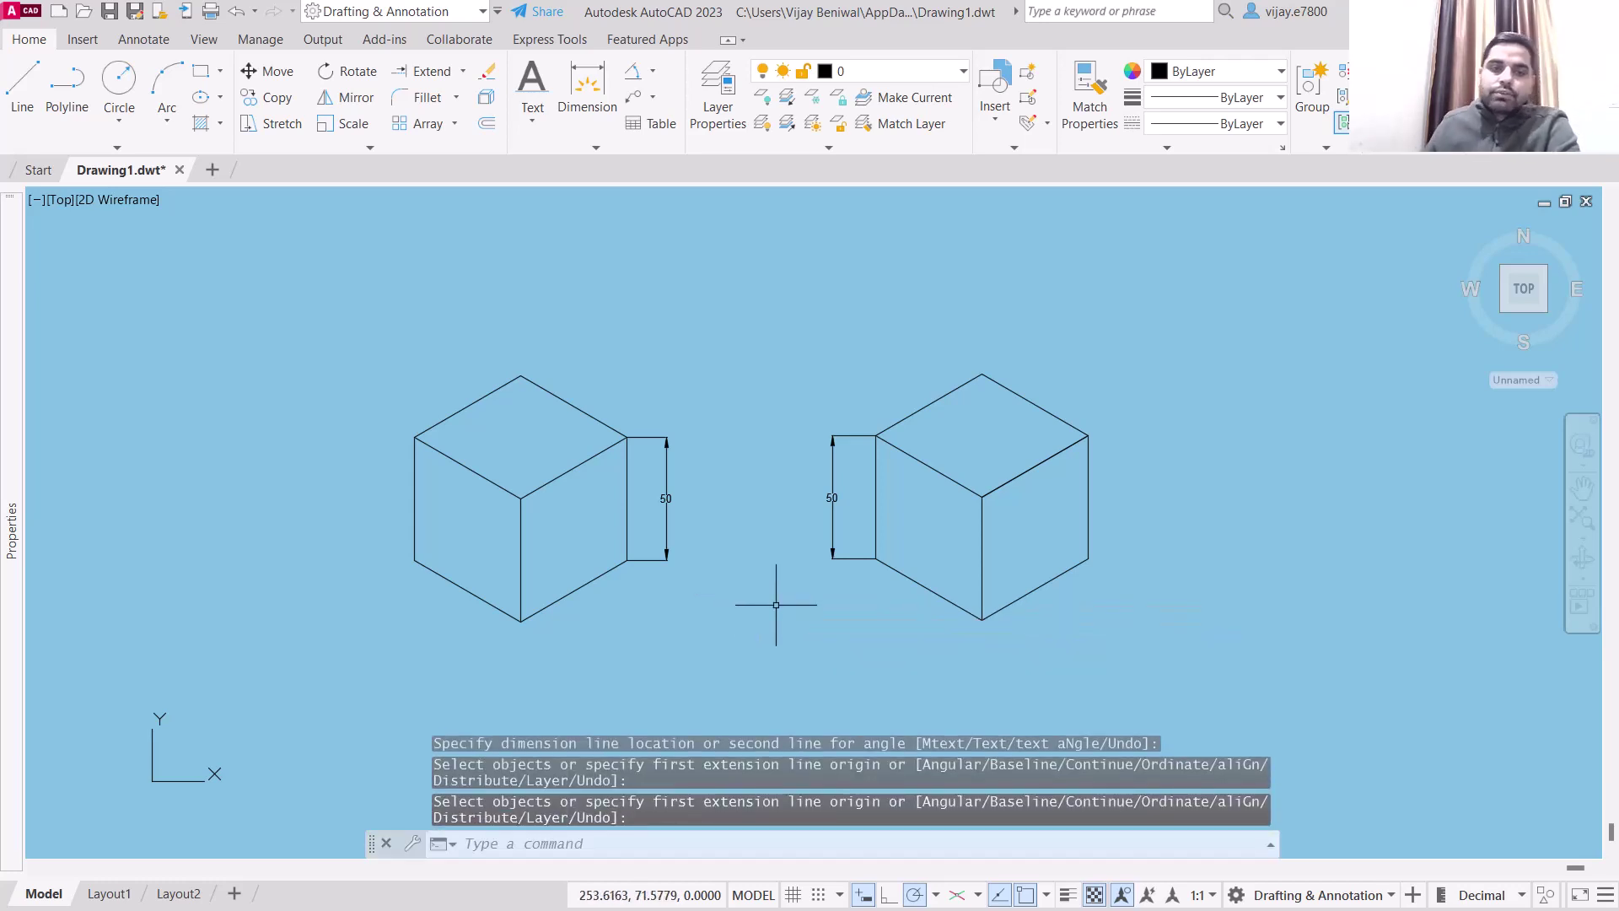
Delete both edge dimensions and the entire second cube, keeping only the first cube.
click(866, 602)
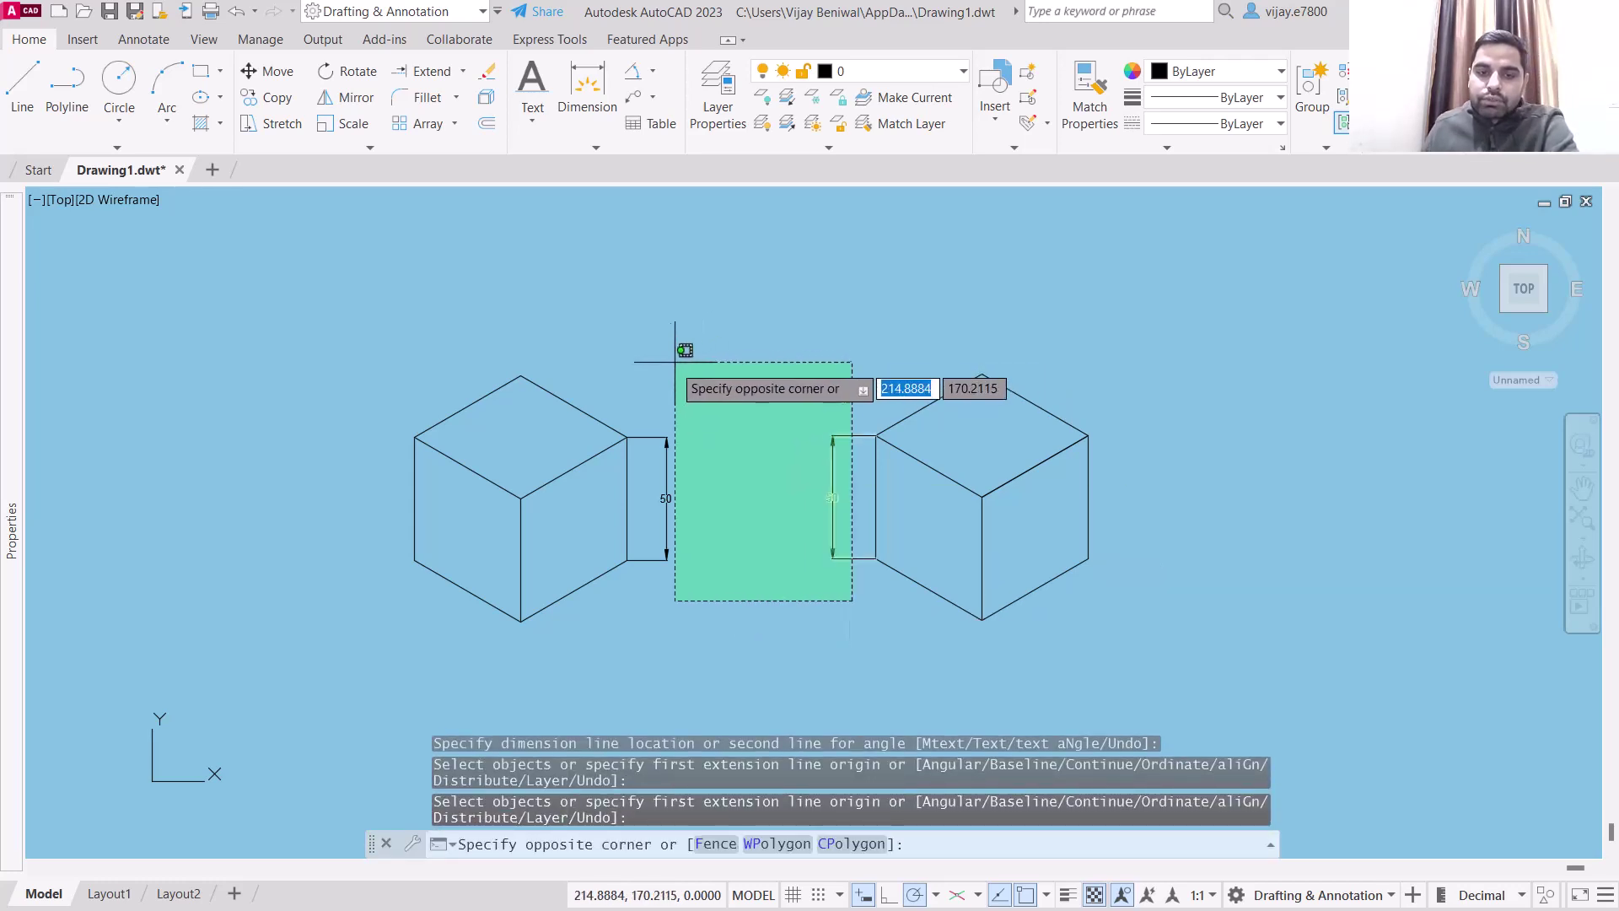
click(649, 365)
key(Delete)
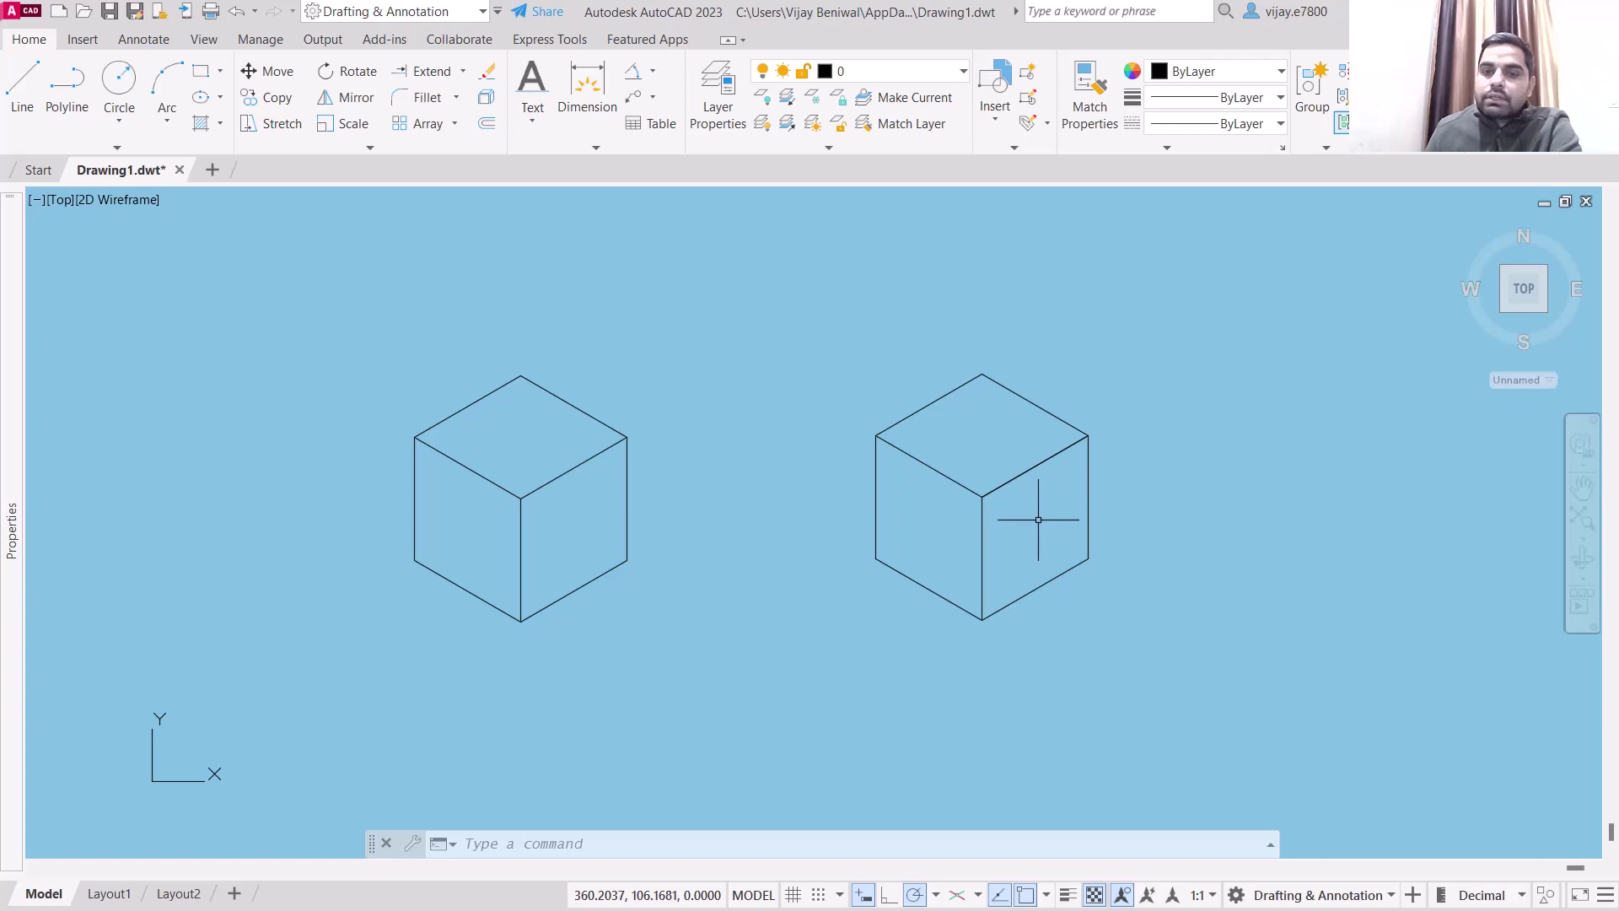
click(1167, 688)
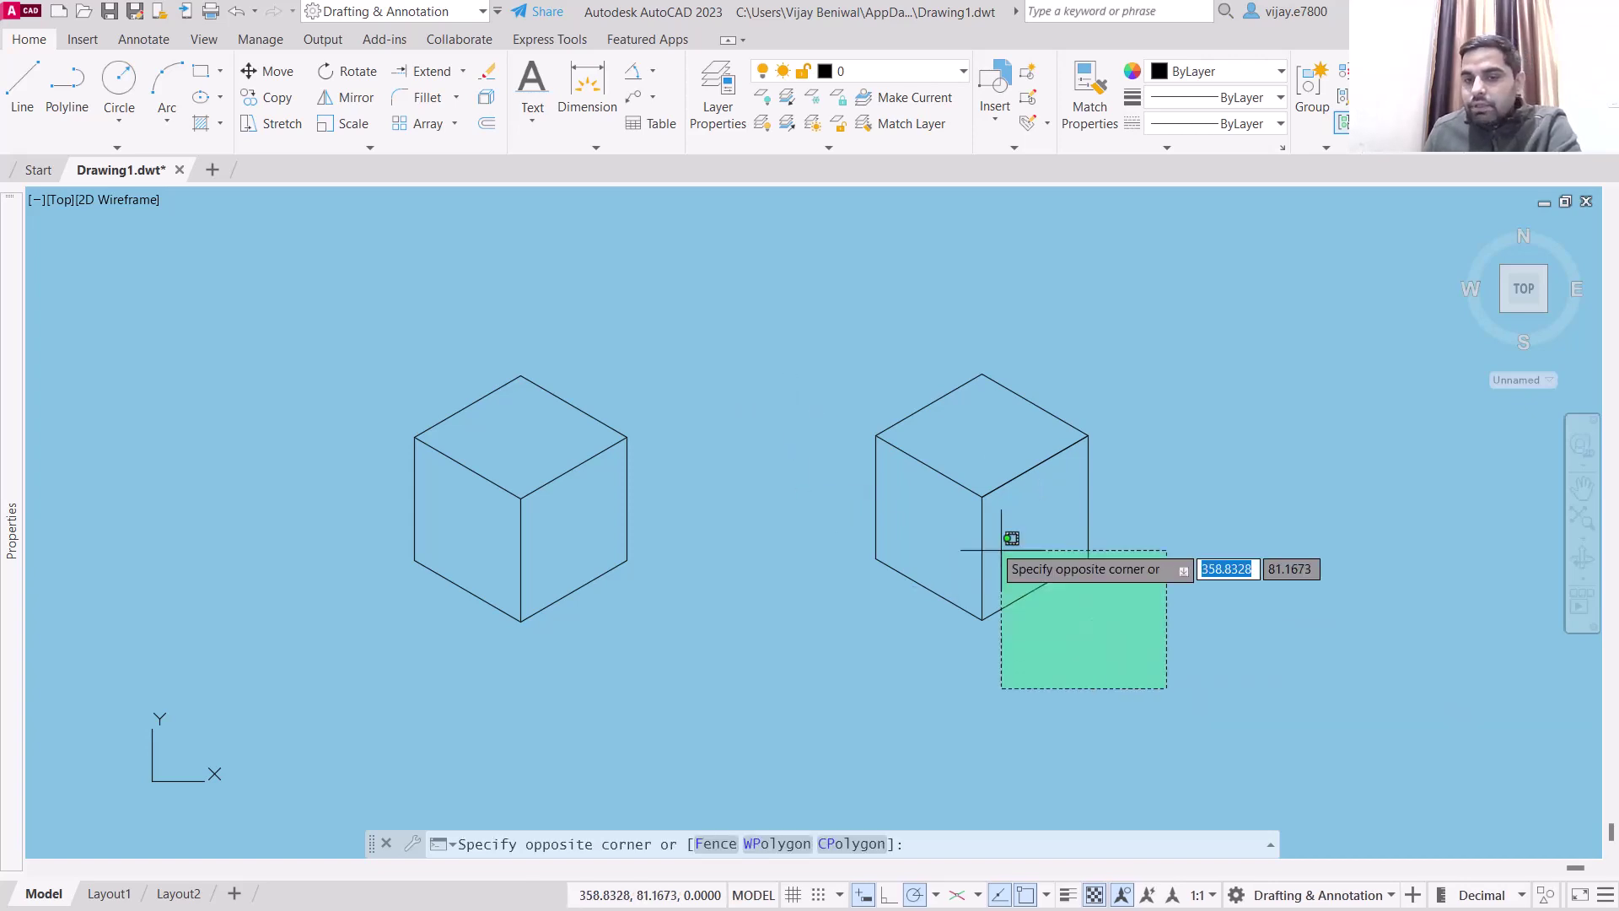
click(883, 369)
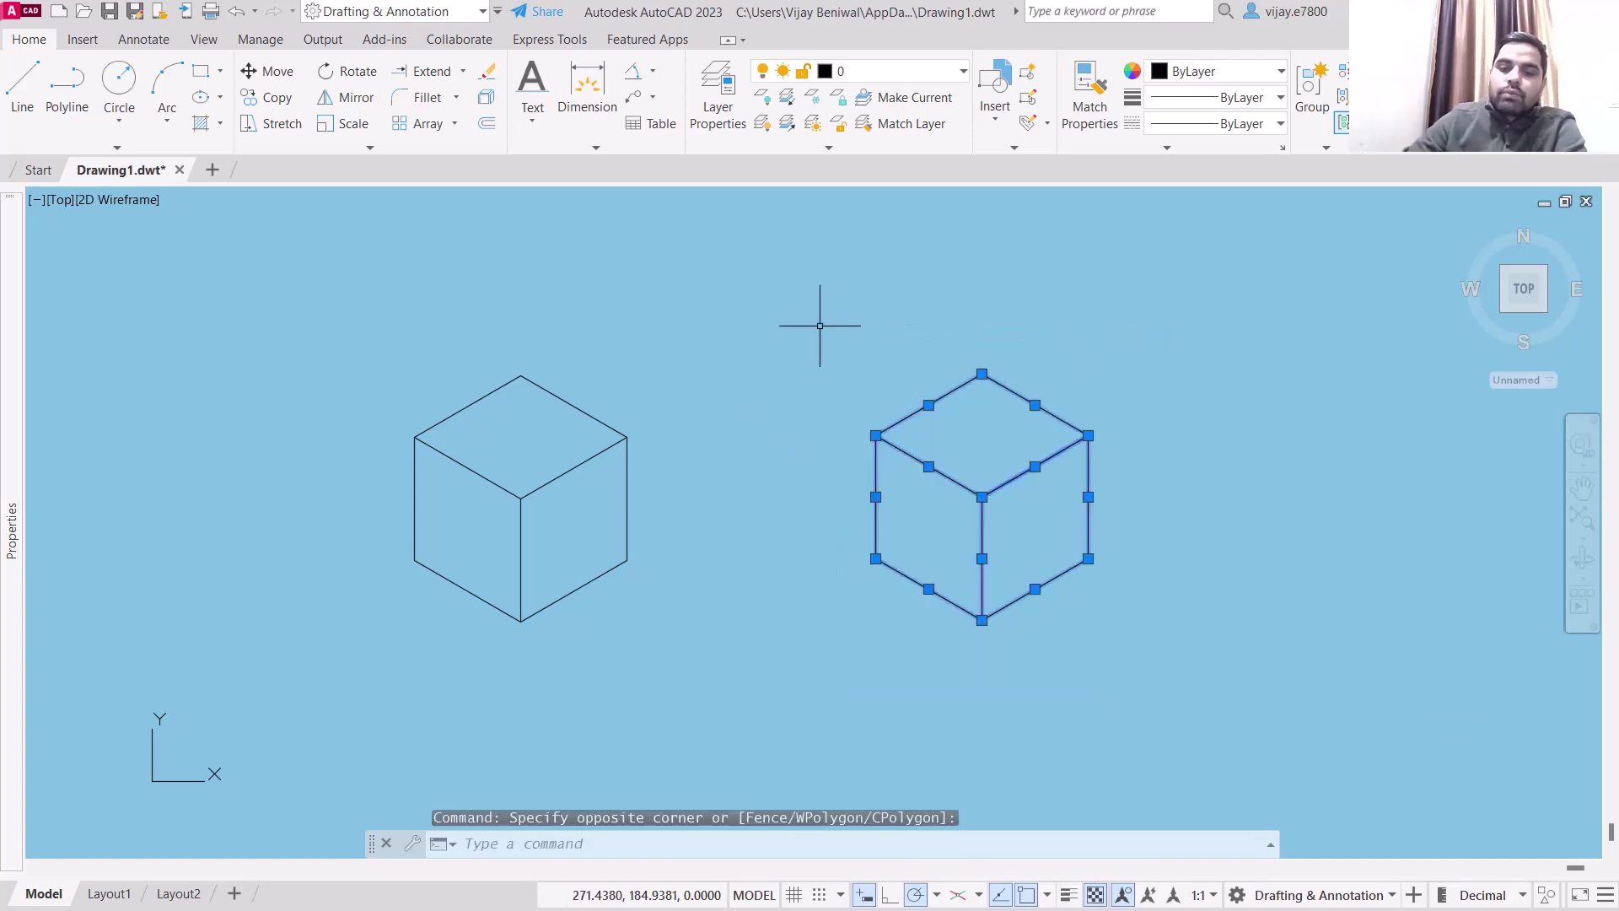
key(Delete)
middle_drag(770, 398, 1016, 382)
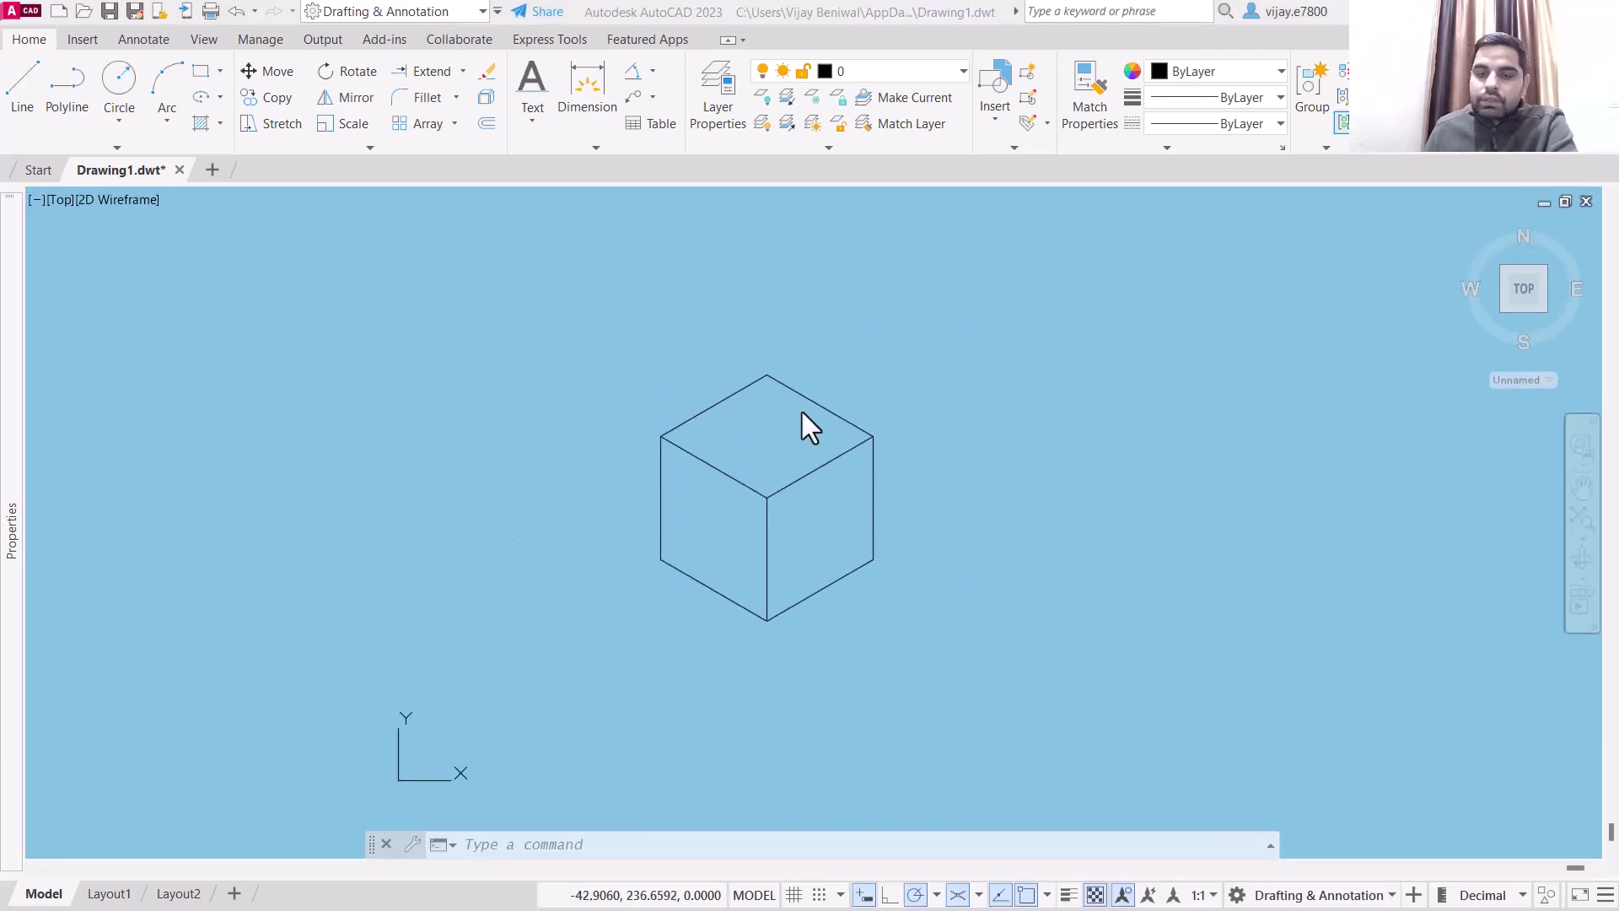
Turn on the grid and set isometric drafting to isoplane Right.
click(955, 897)
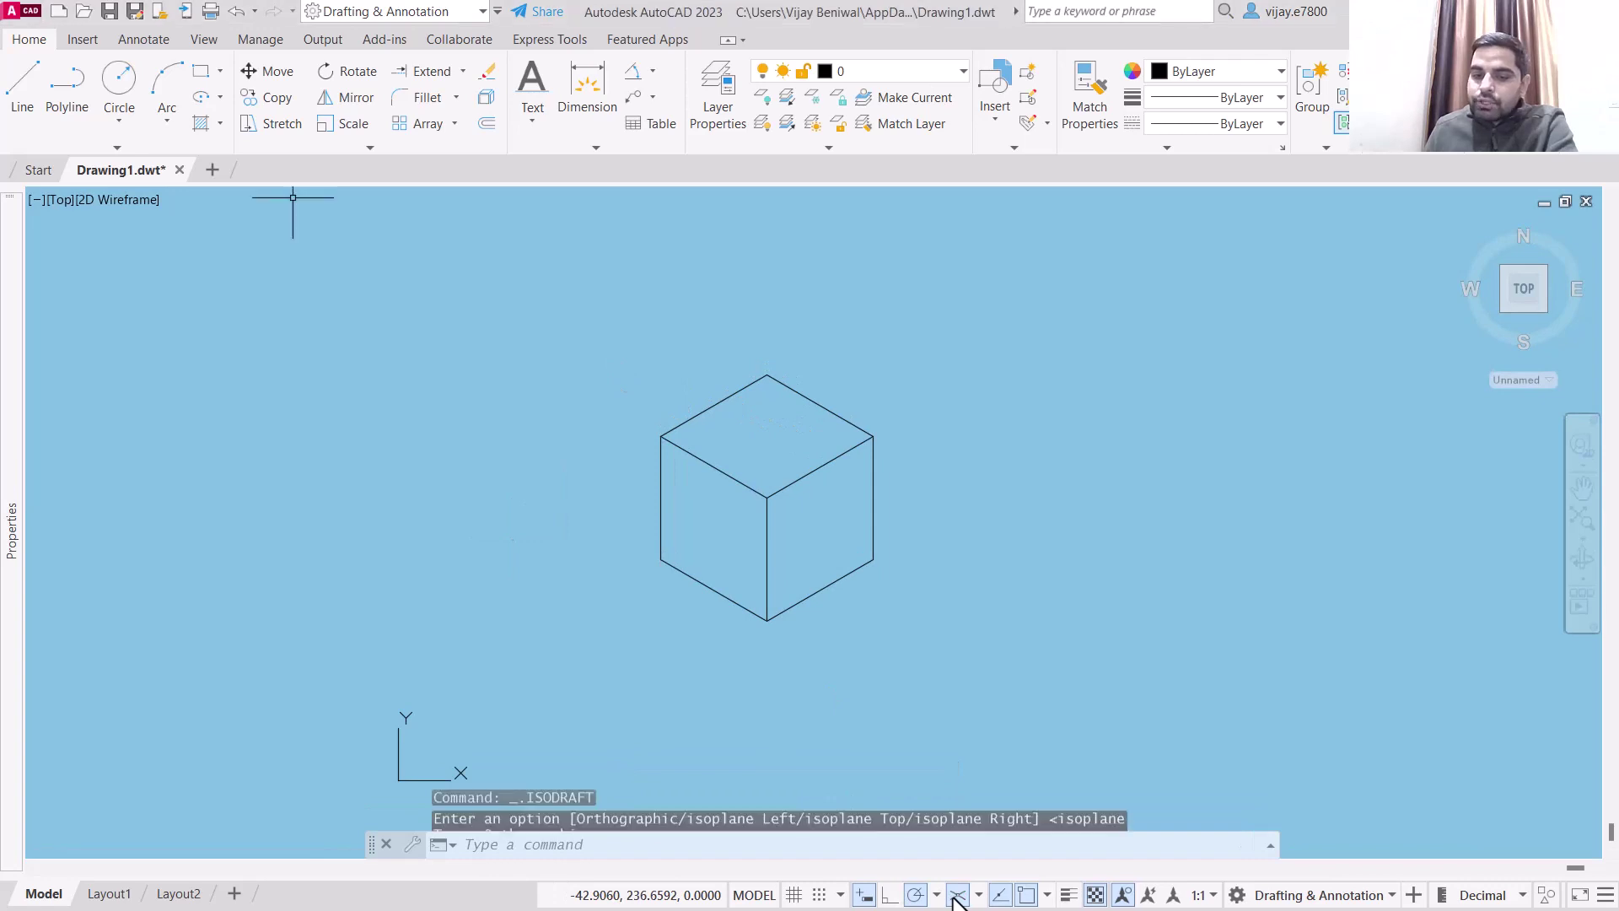
click(793, 895)
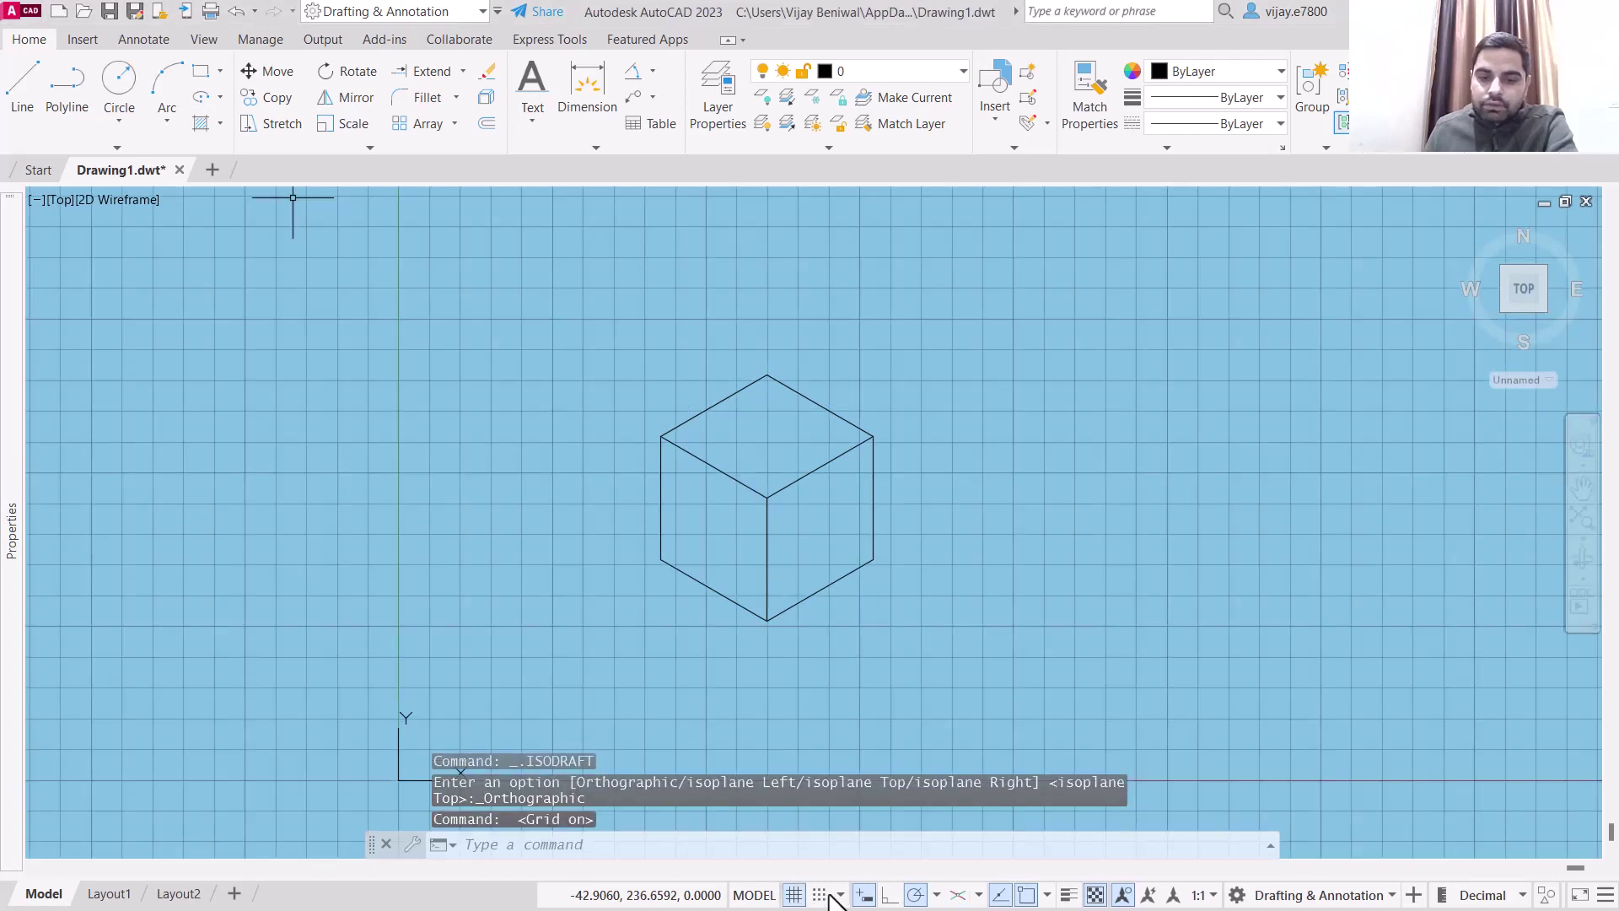
click(957, 896)
click(978, 897)
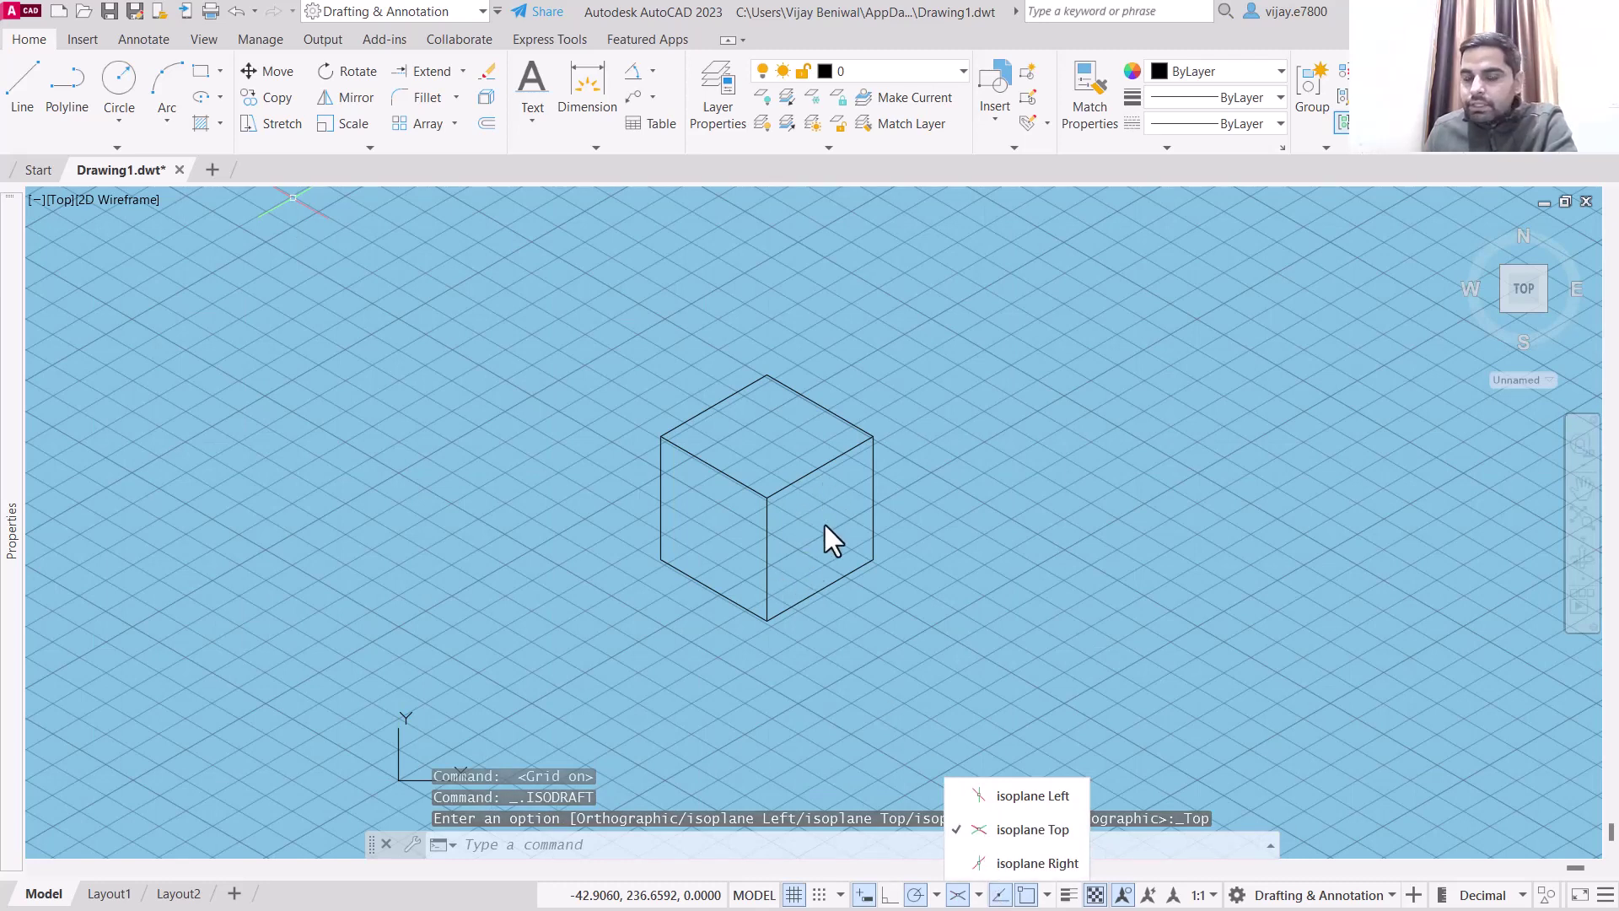
click(1007, 864)
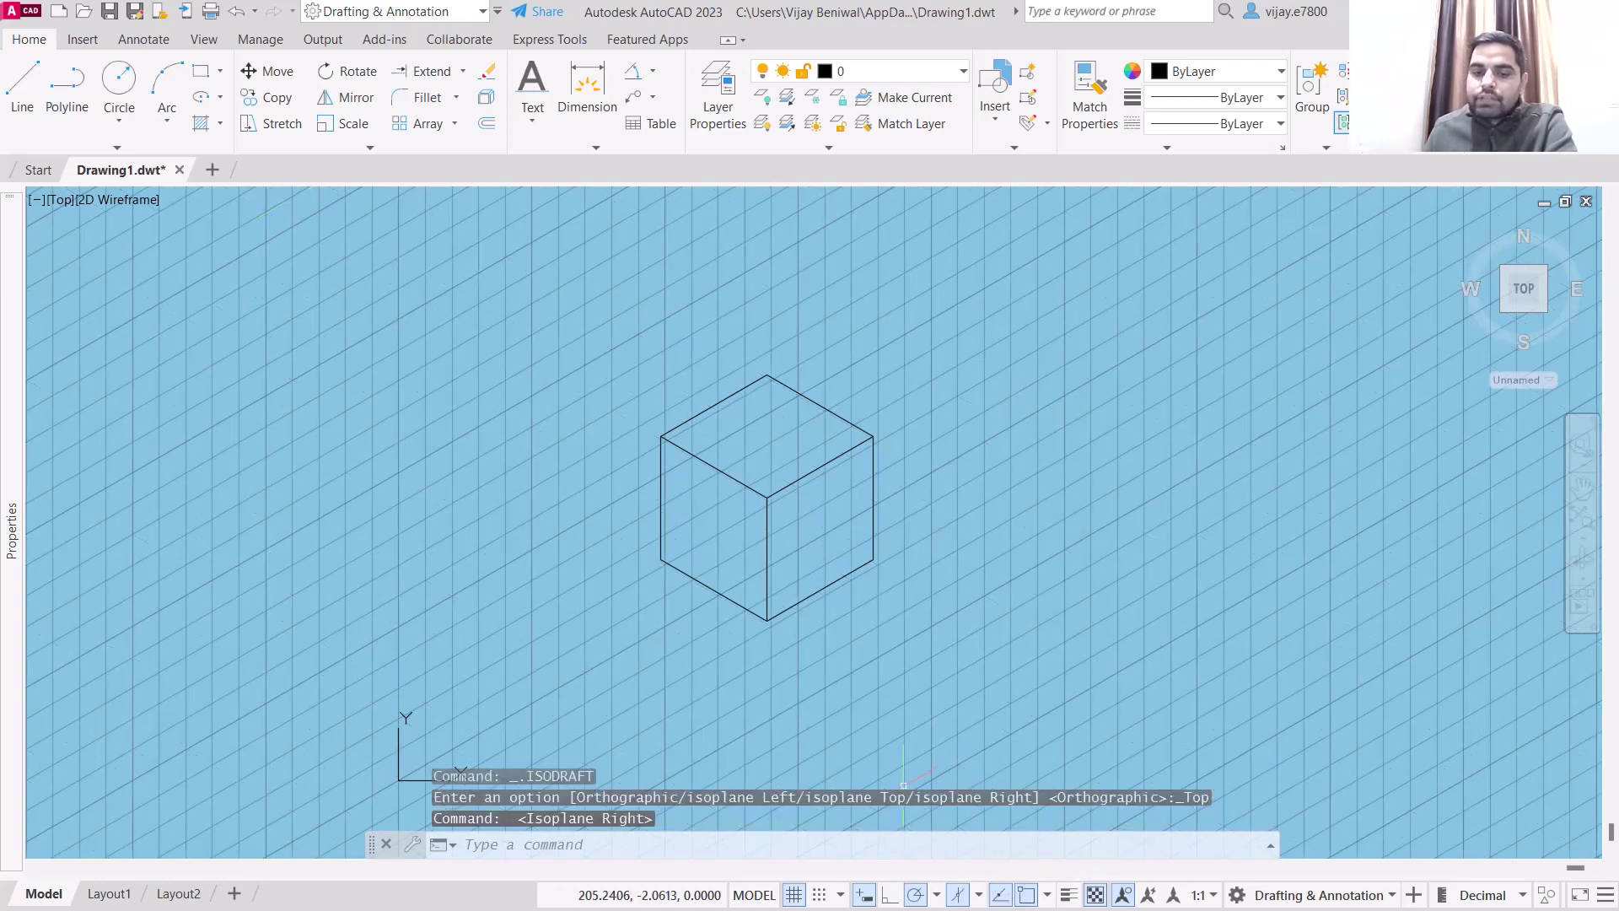
Draw an isocircle centred on the cube's right face with the Elliptical Arc tool, picking matching start and end angles to close it.
click(220, 97)
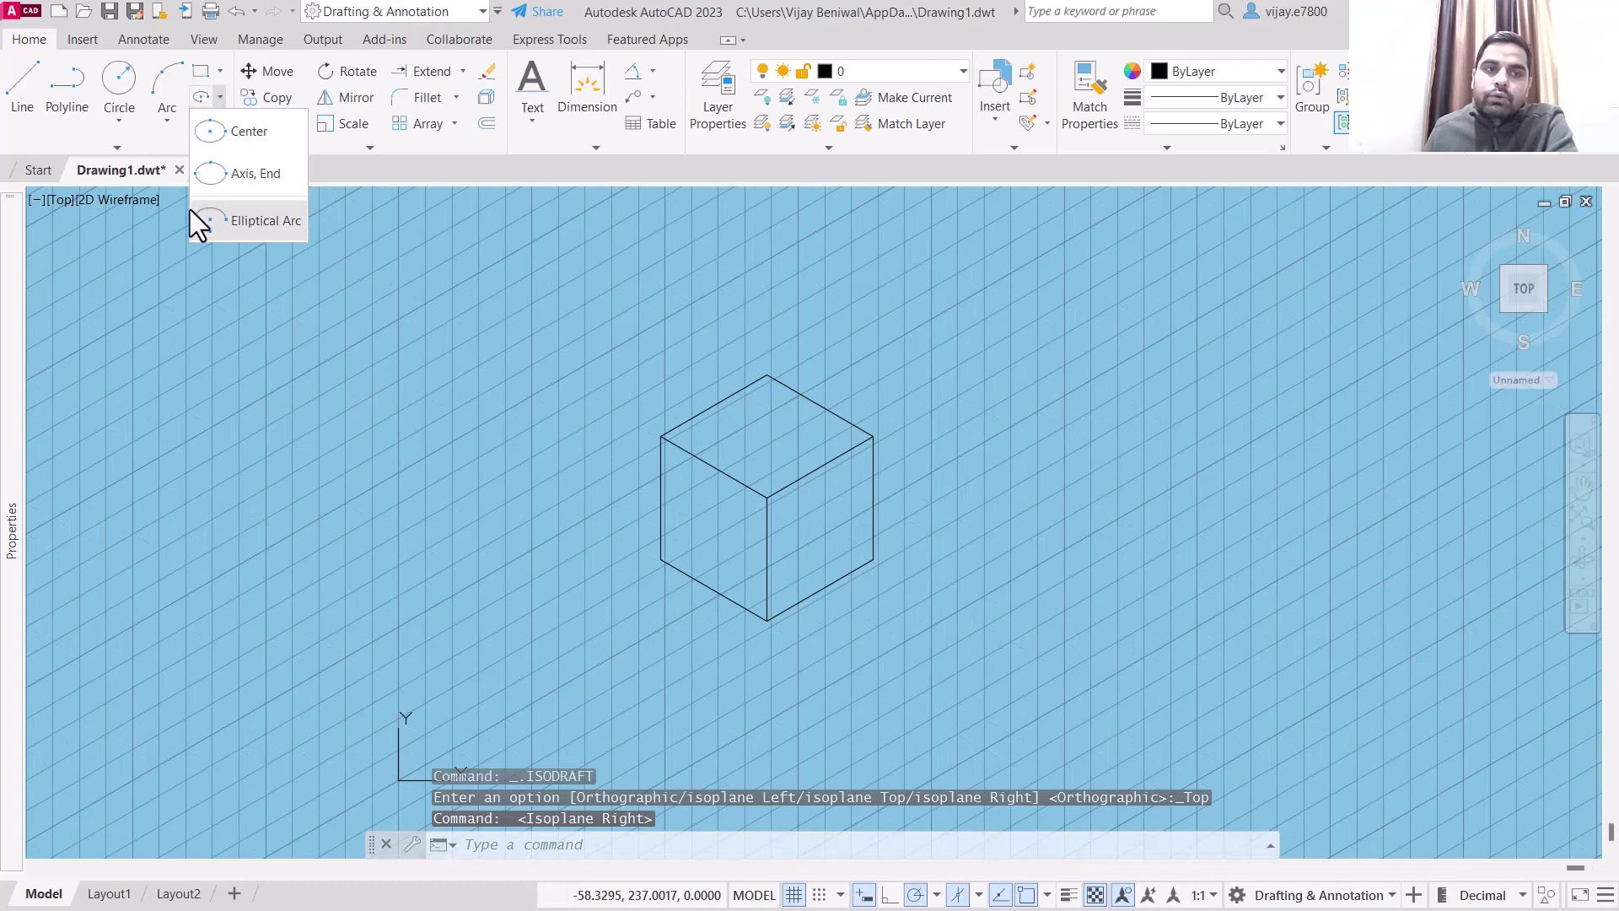
click(211, 221)
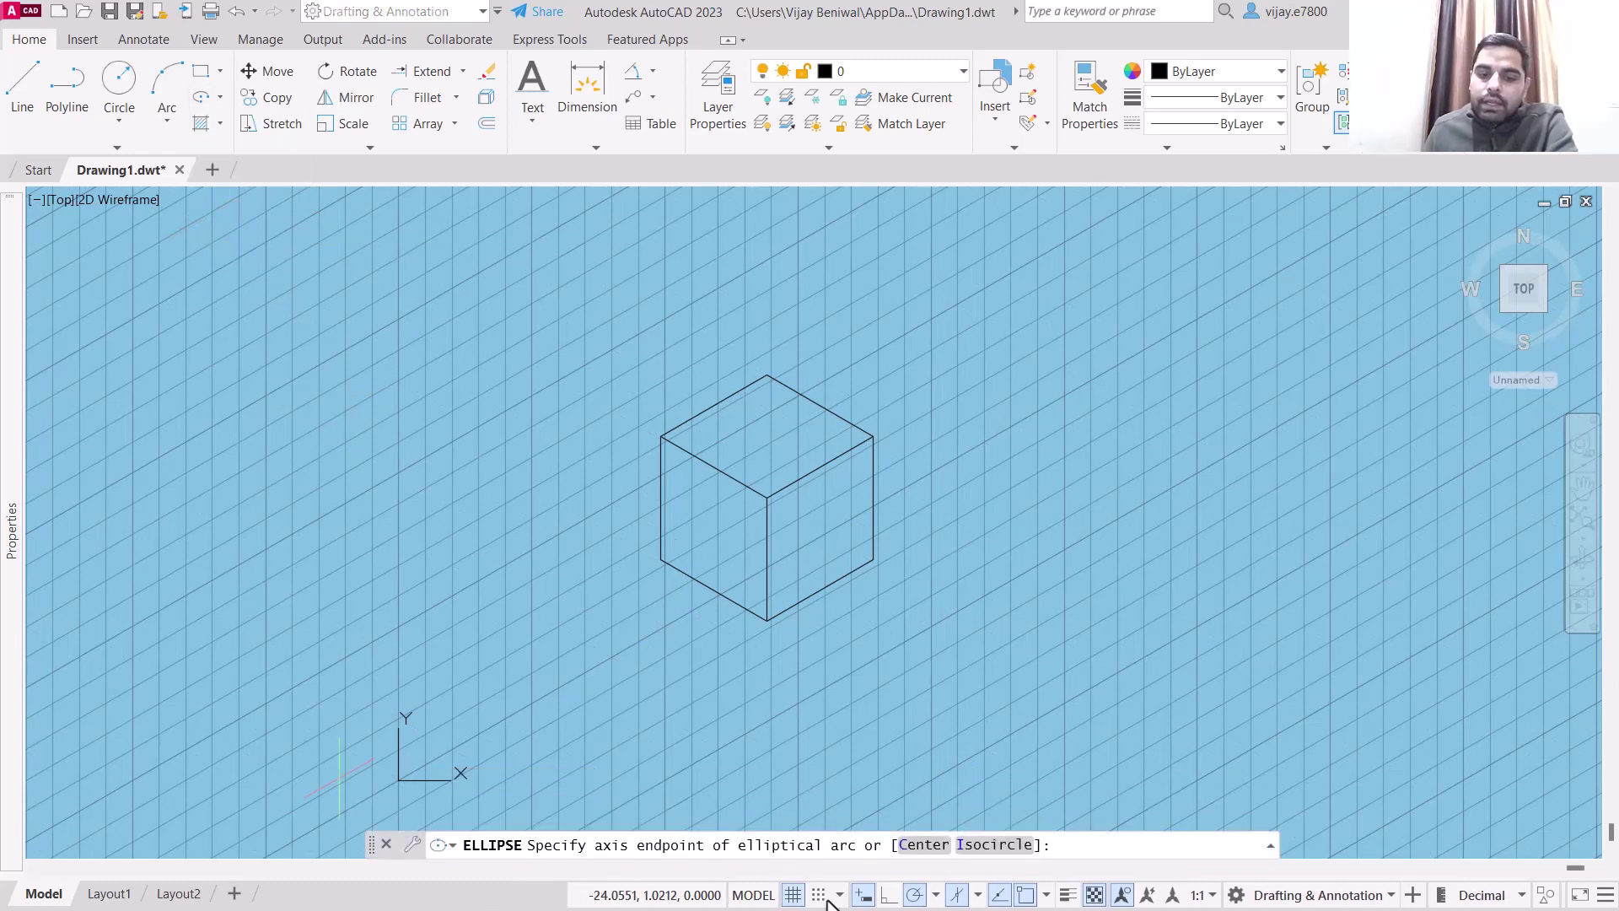
click(976, 846)
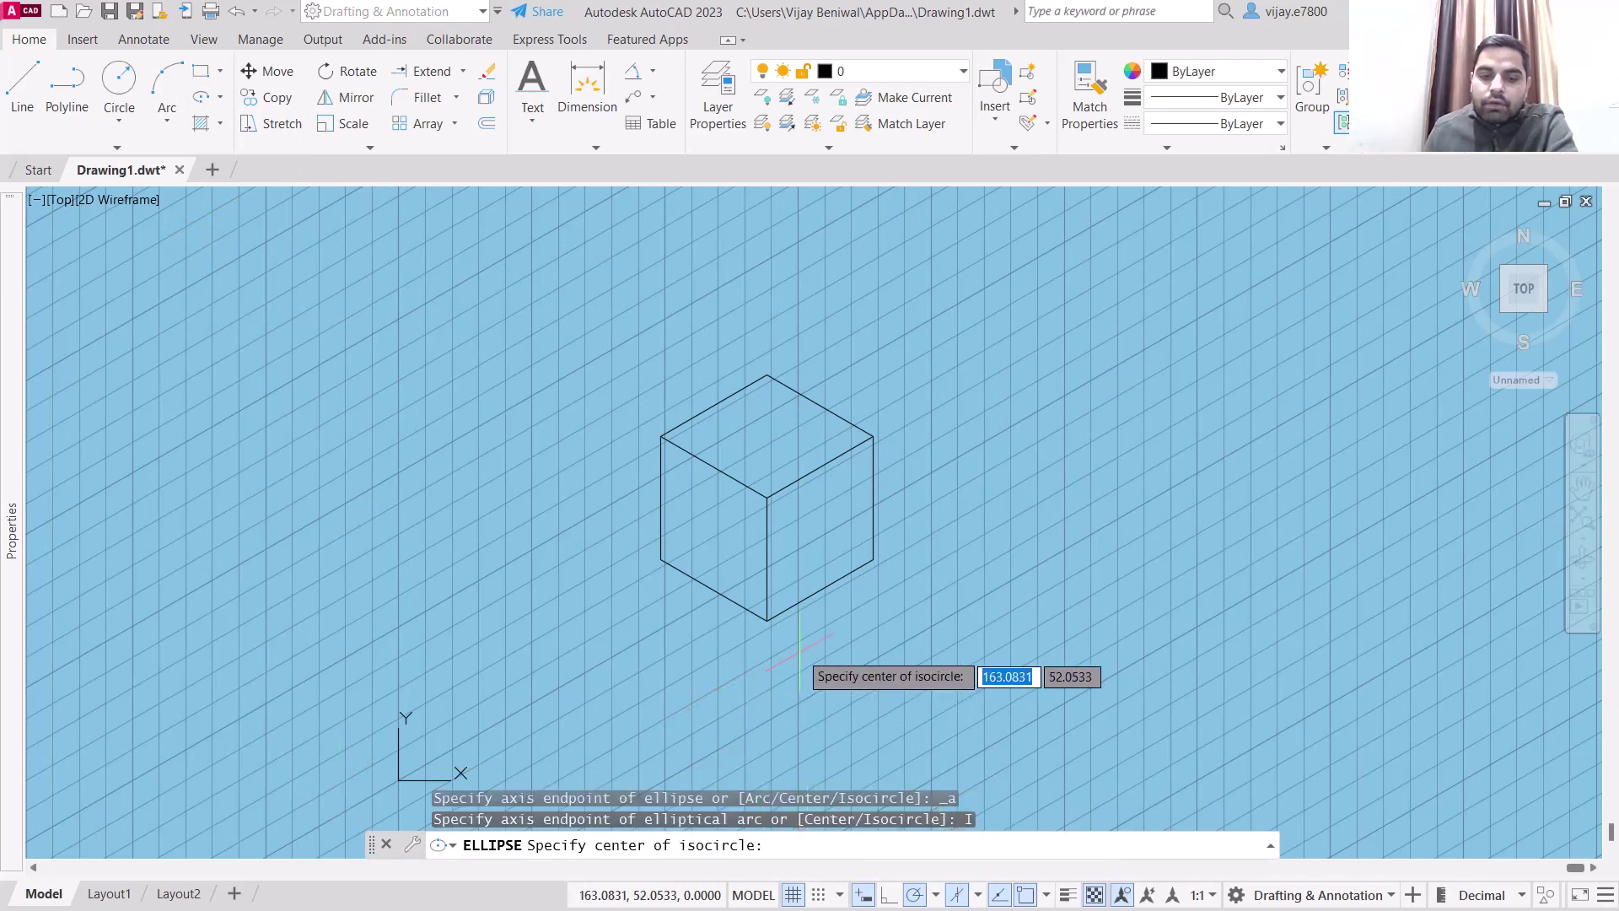
scroll(799, 649, up, 2)
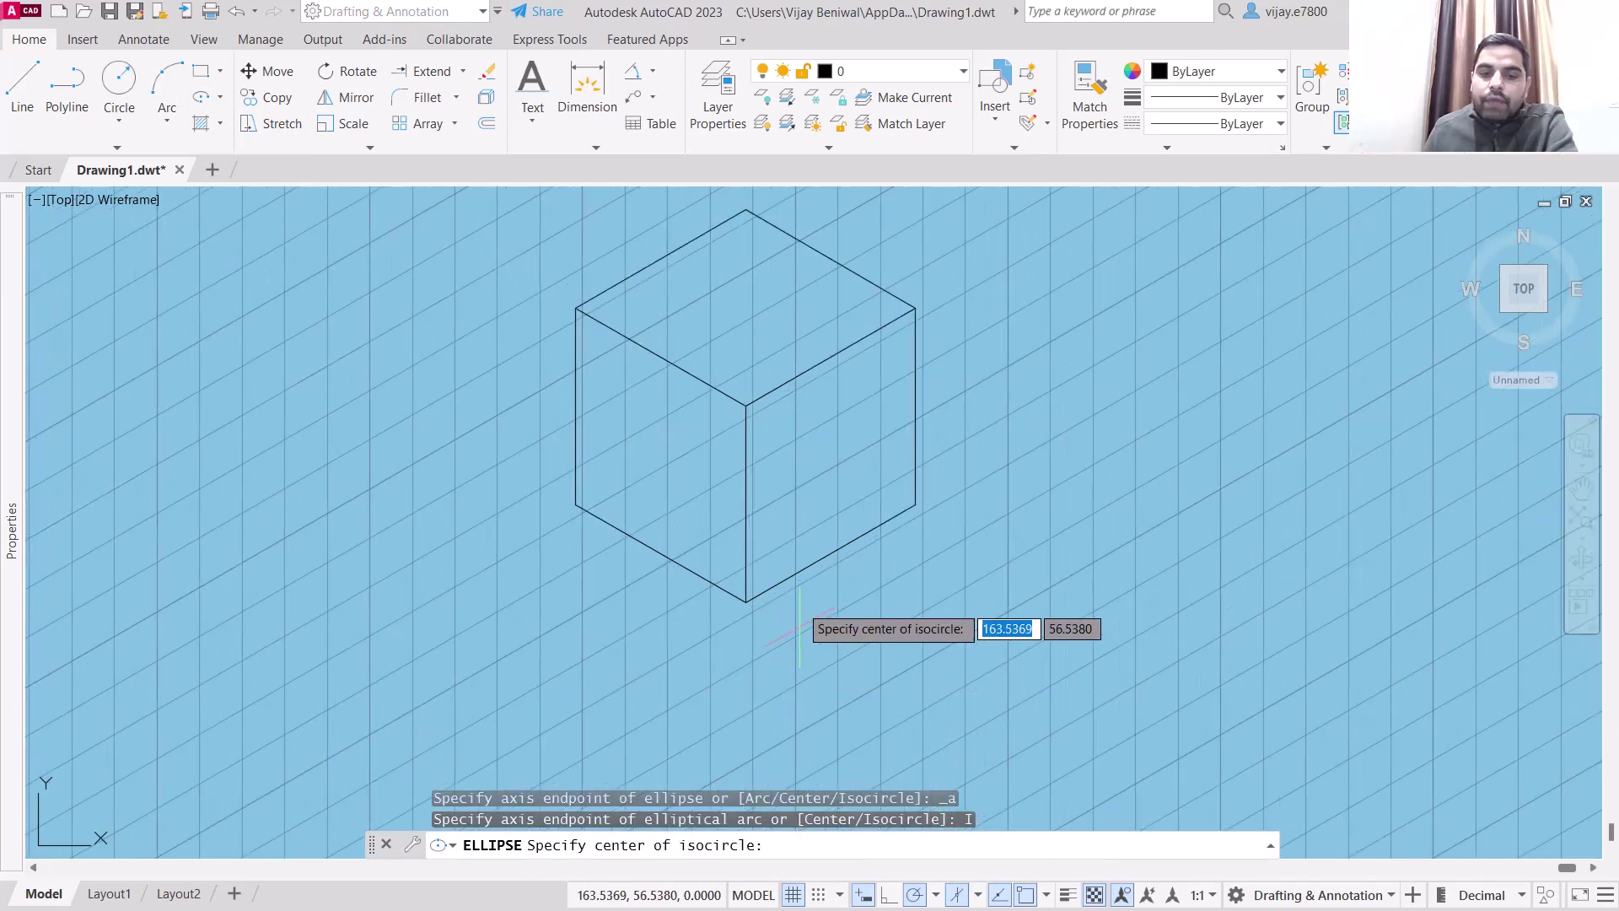
click(836, 455)
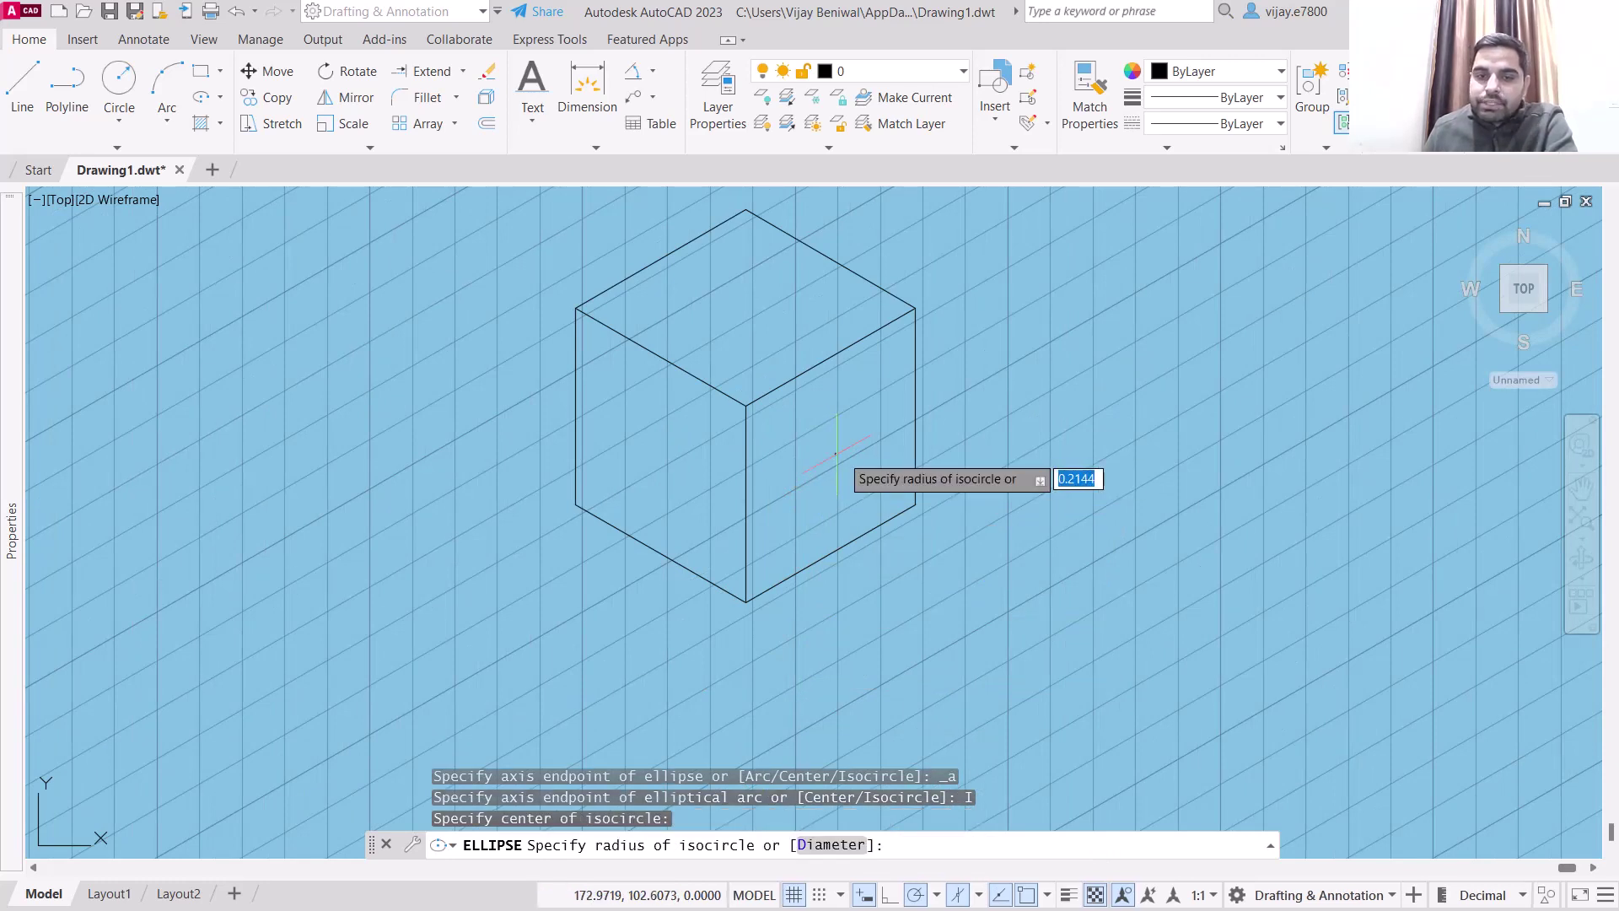
click(887, 483)
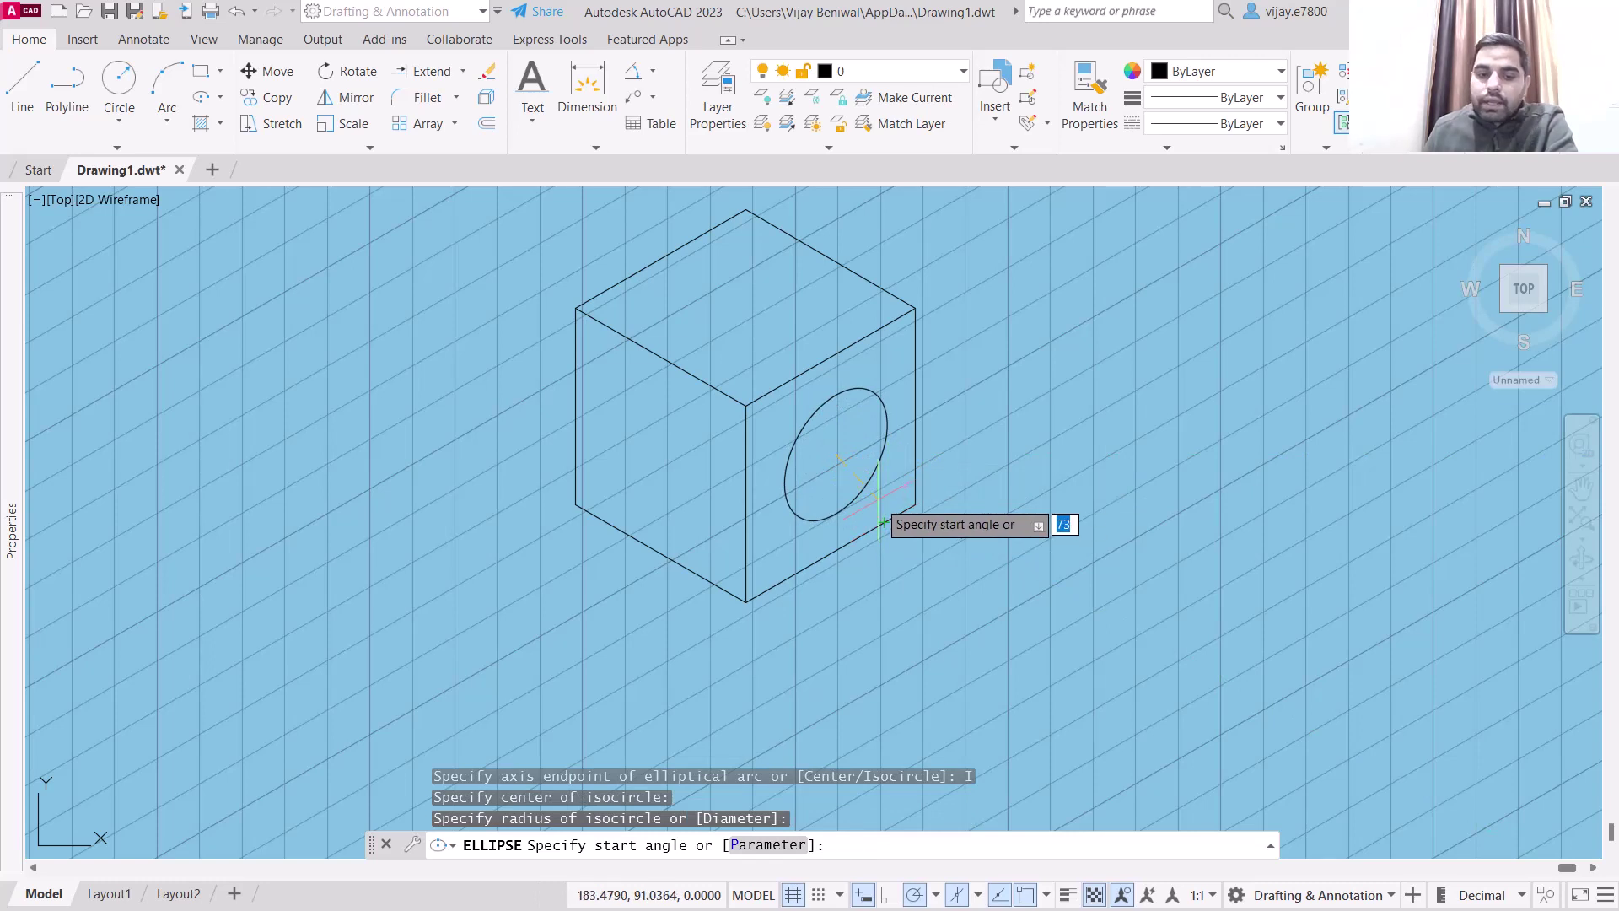
click(892, 454)
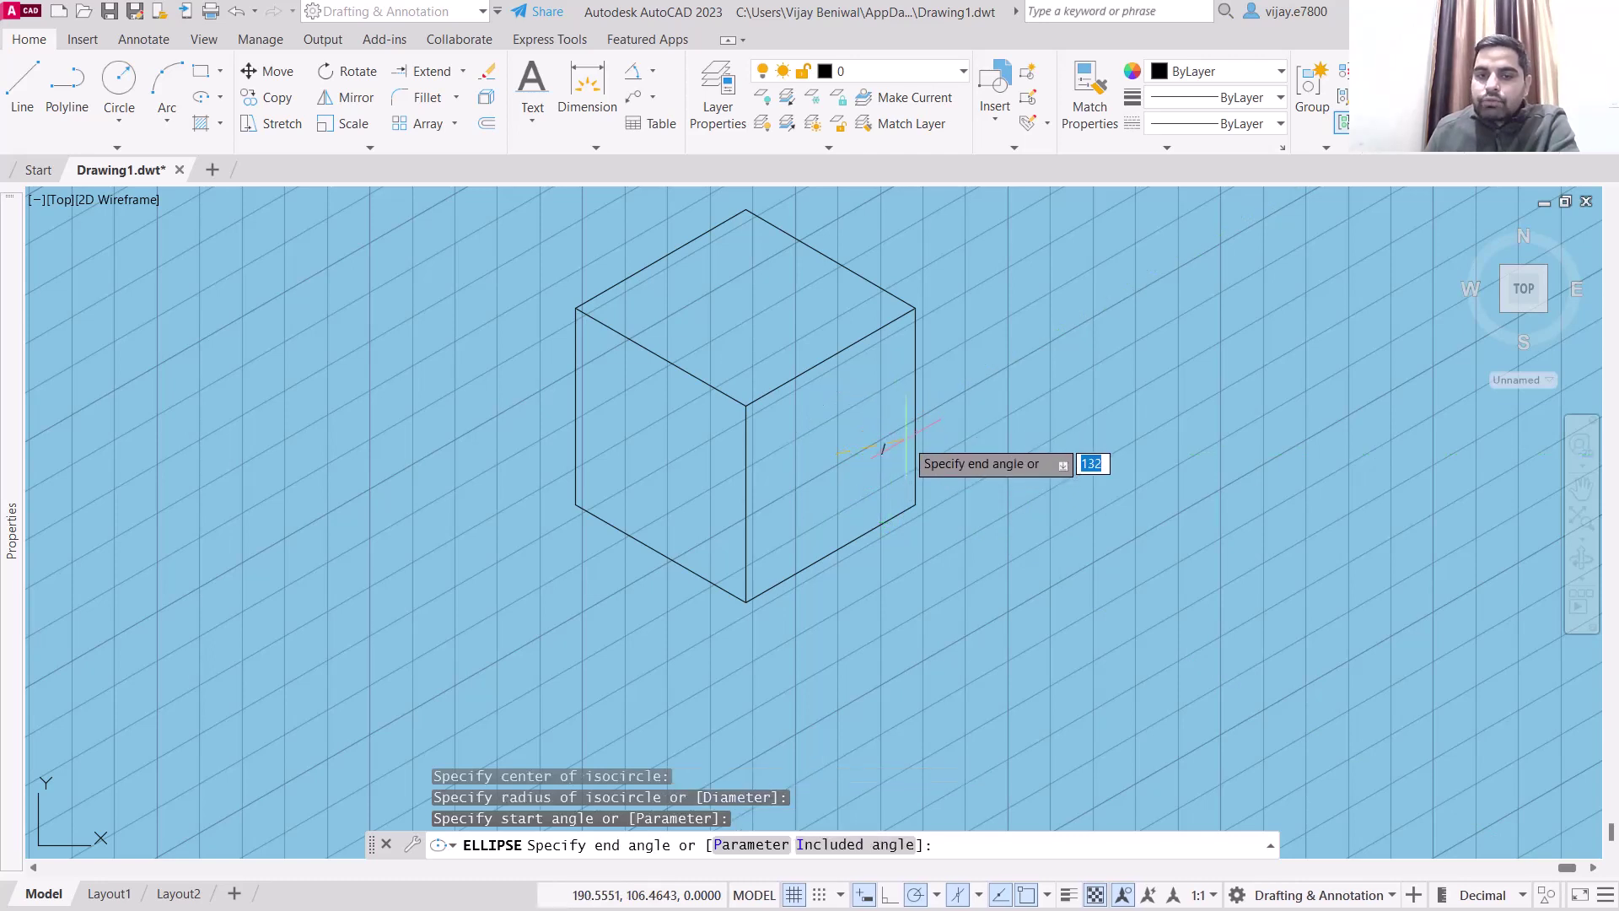
click(907, 454)
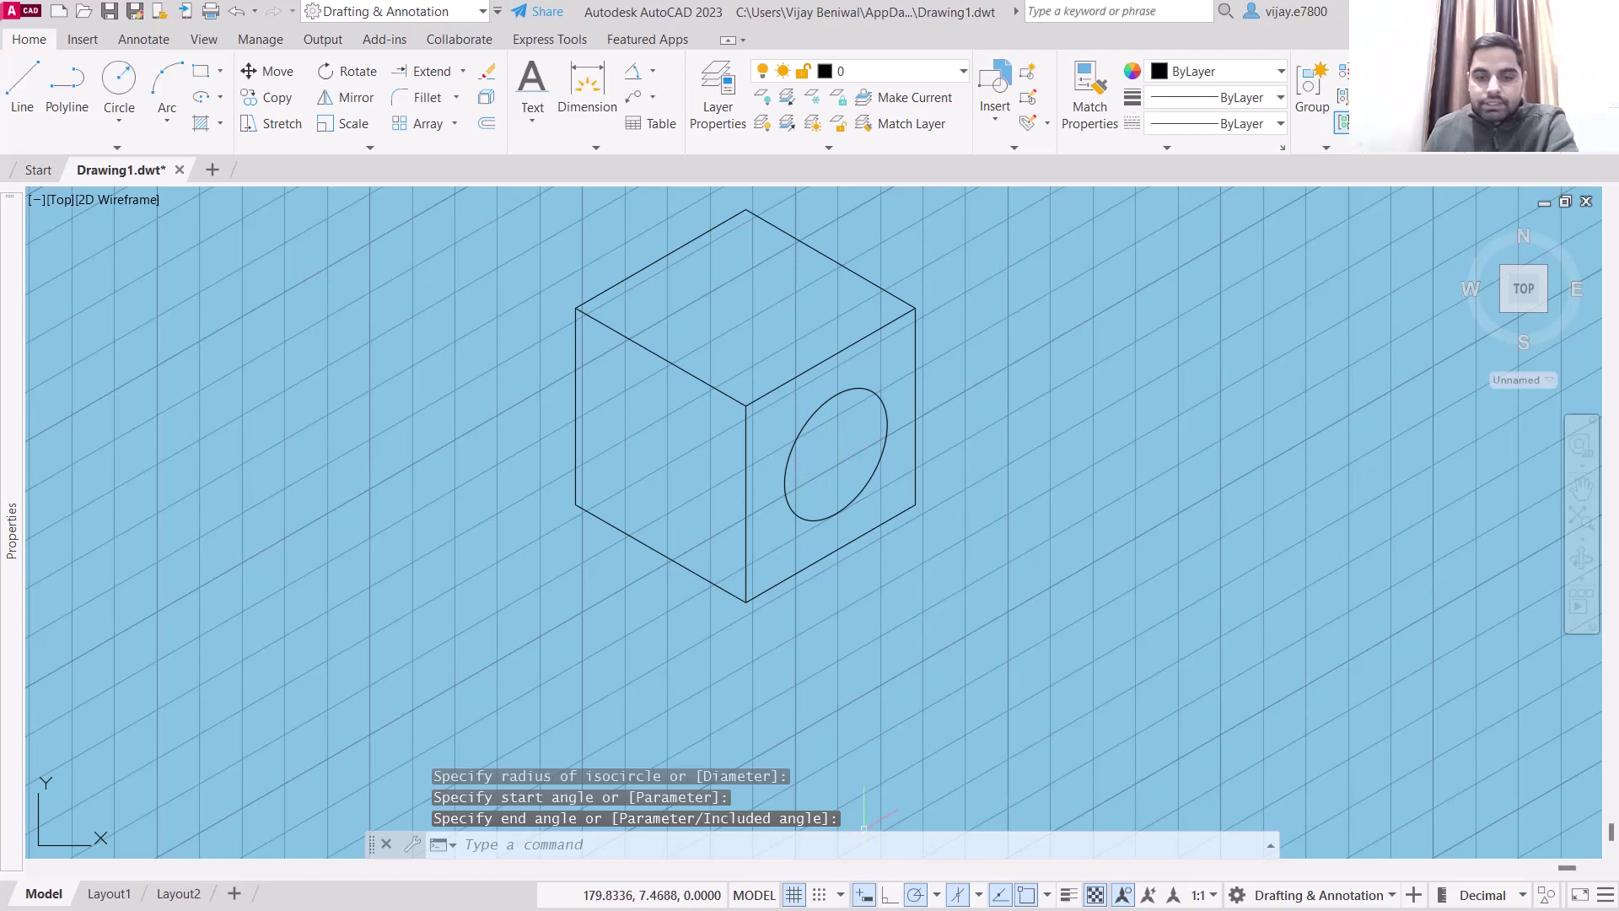
Switch to isoplane Left and draw a closed isocircle centred on the cube's left face with the Elliptical Arc tool.
click(977, 895)
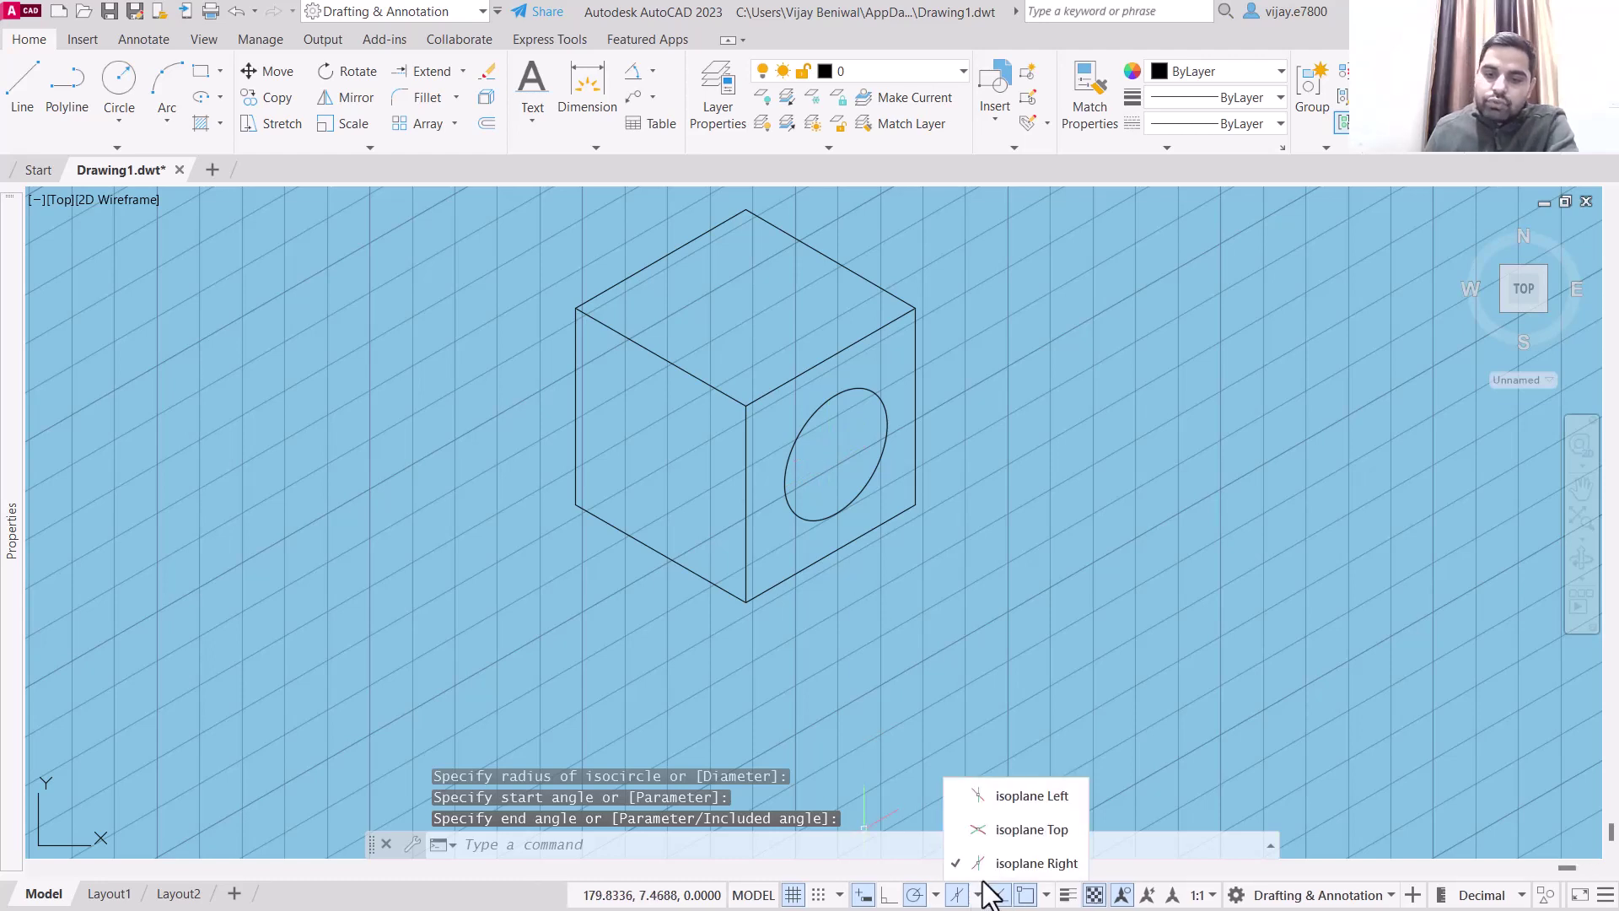
click(1030, 796)
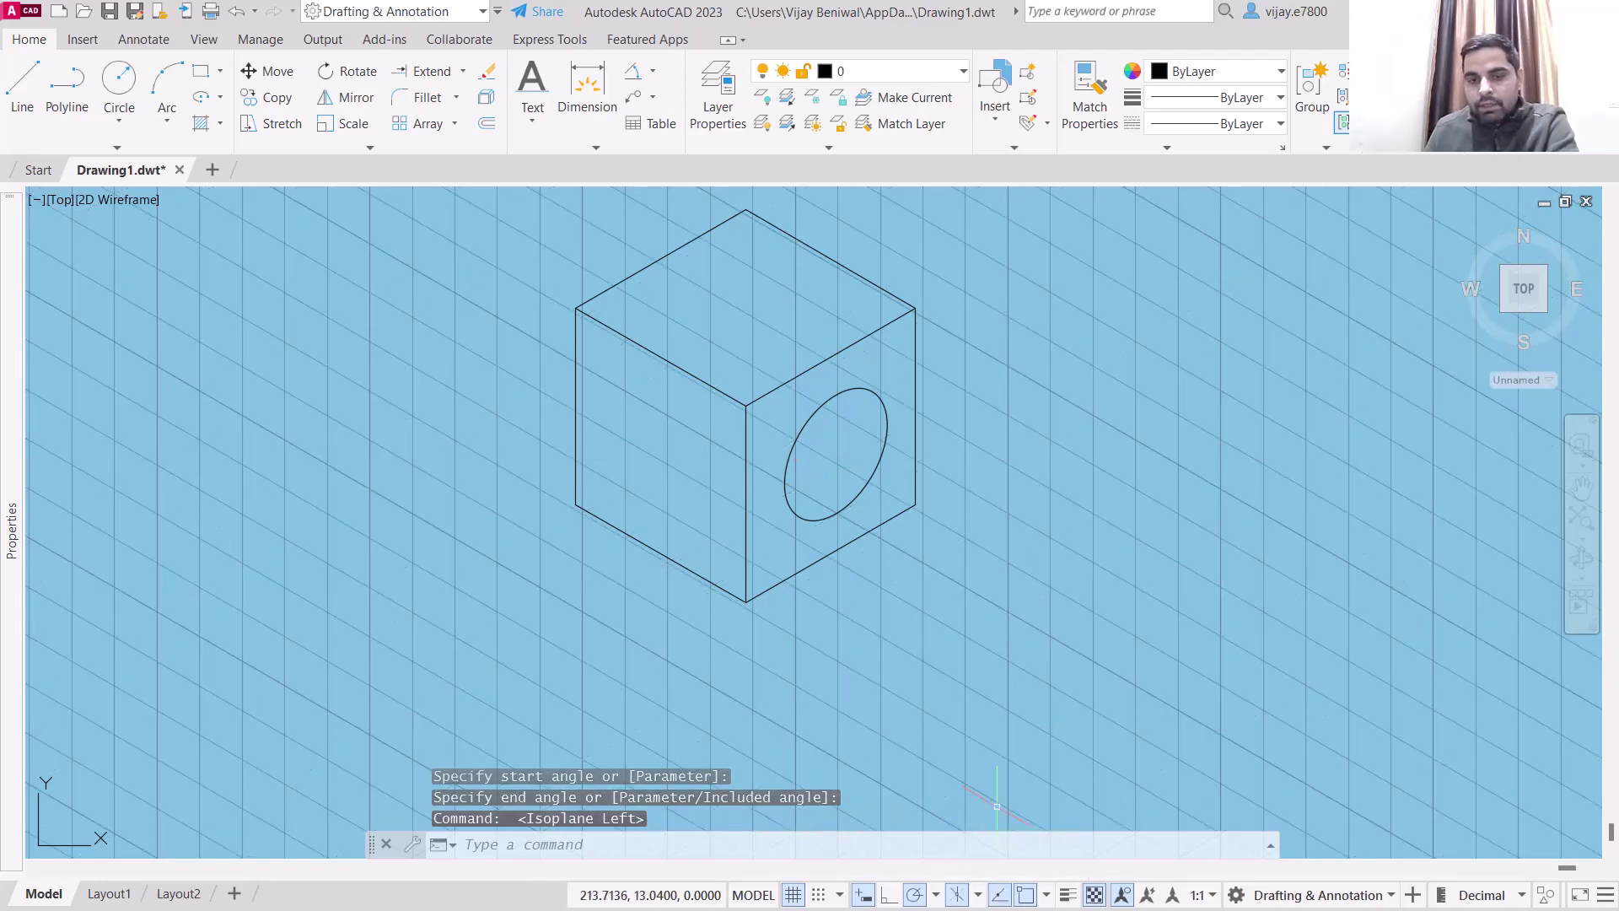
click(200, 98)
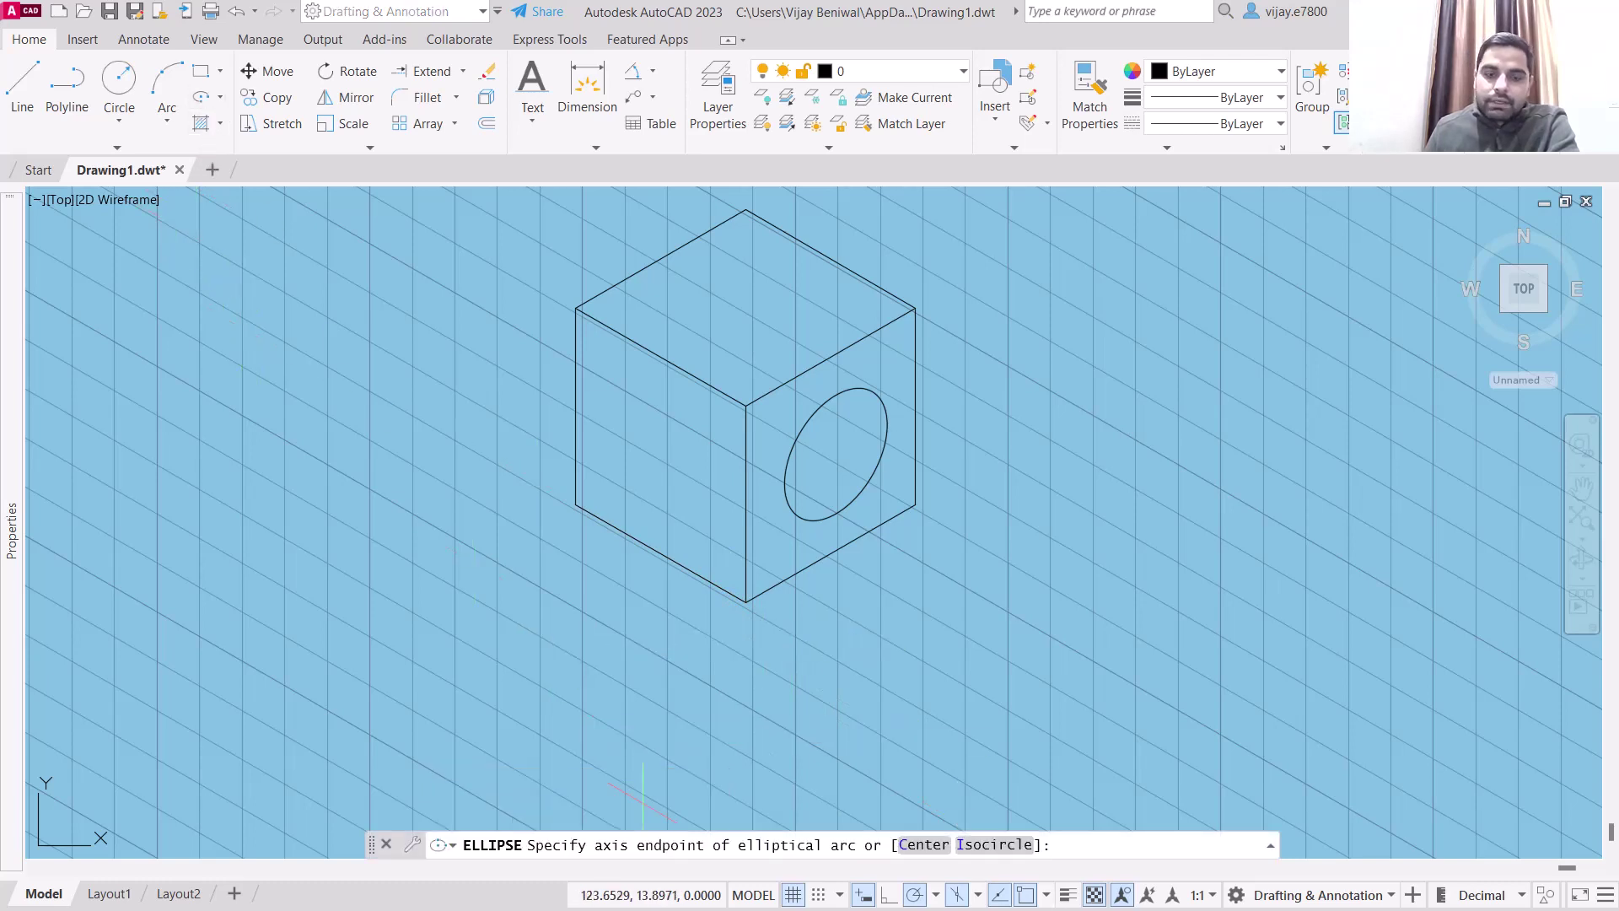
click(976, 846)
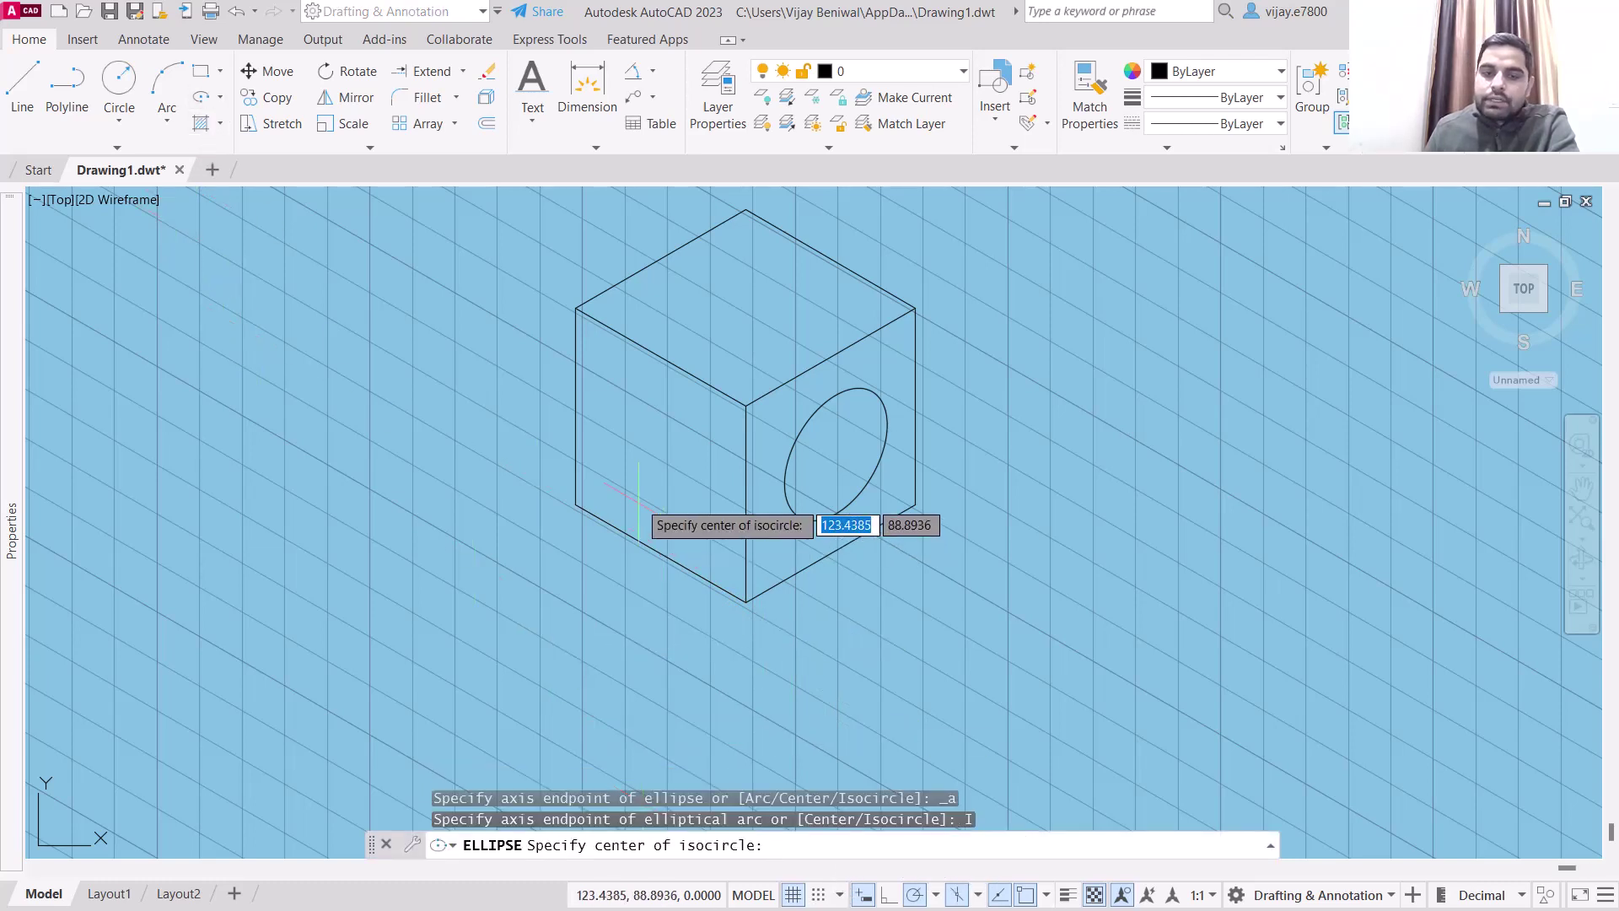
click(653, 457)
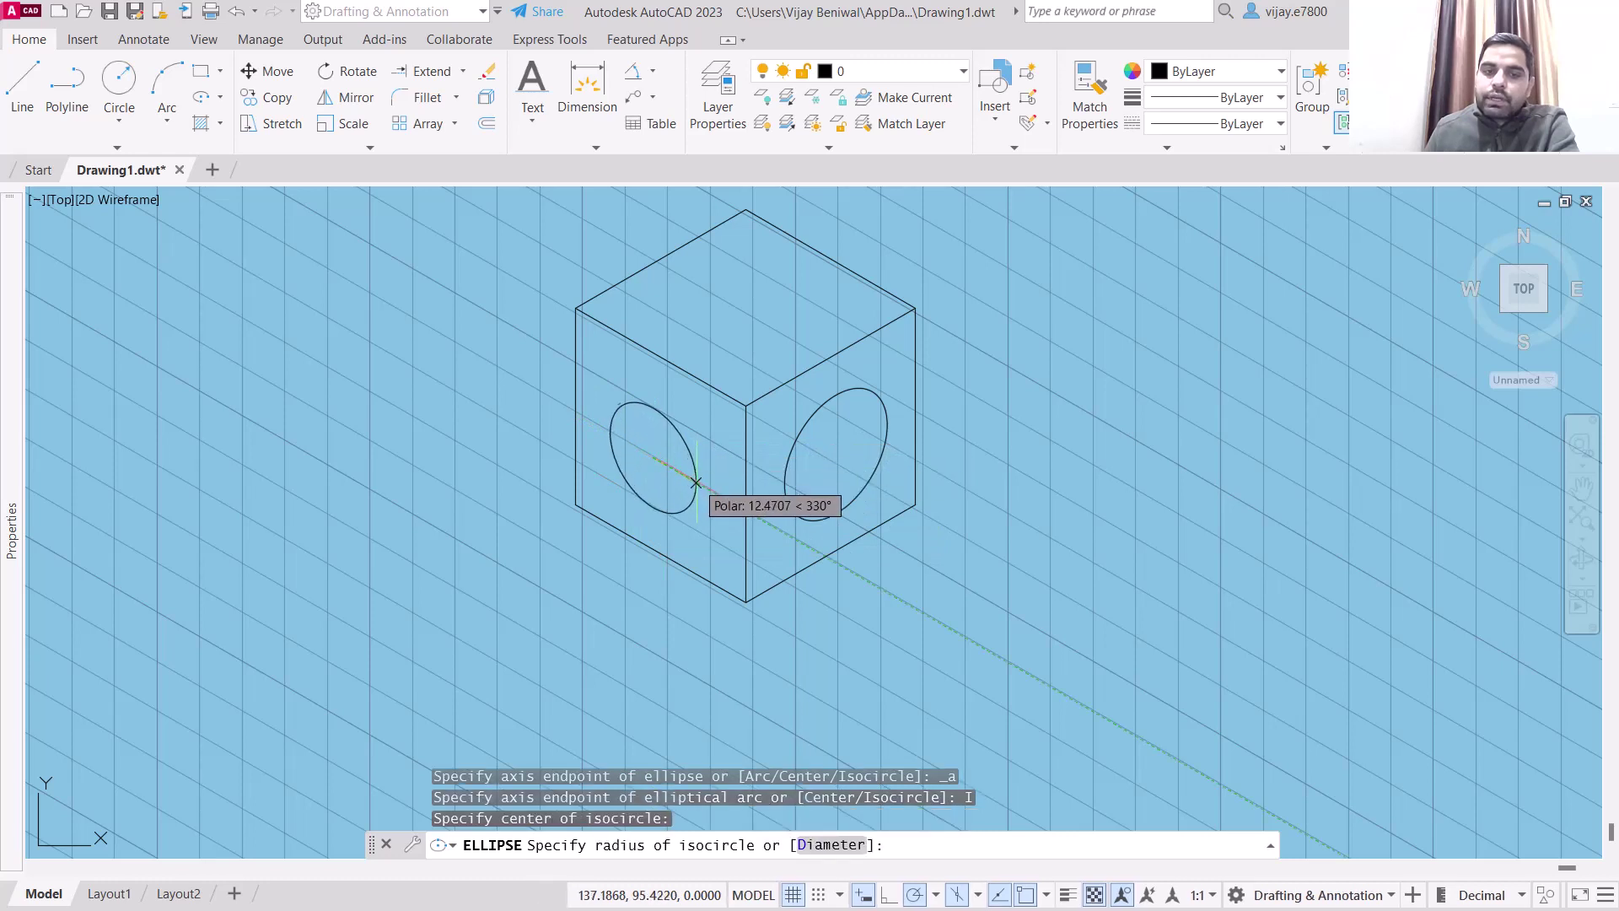
click(708, 489)
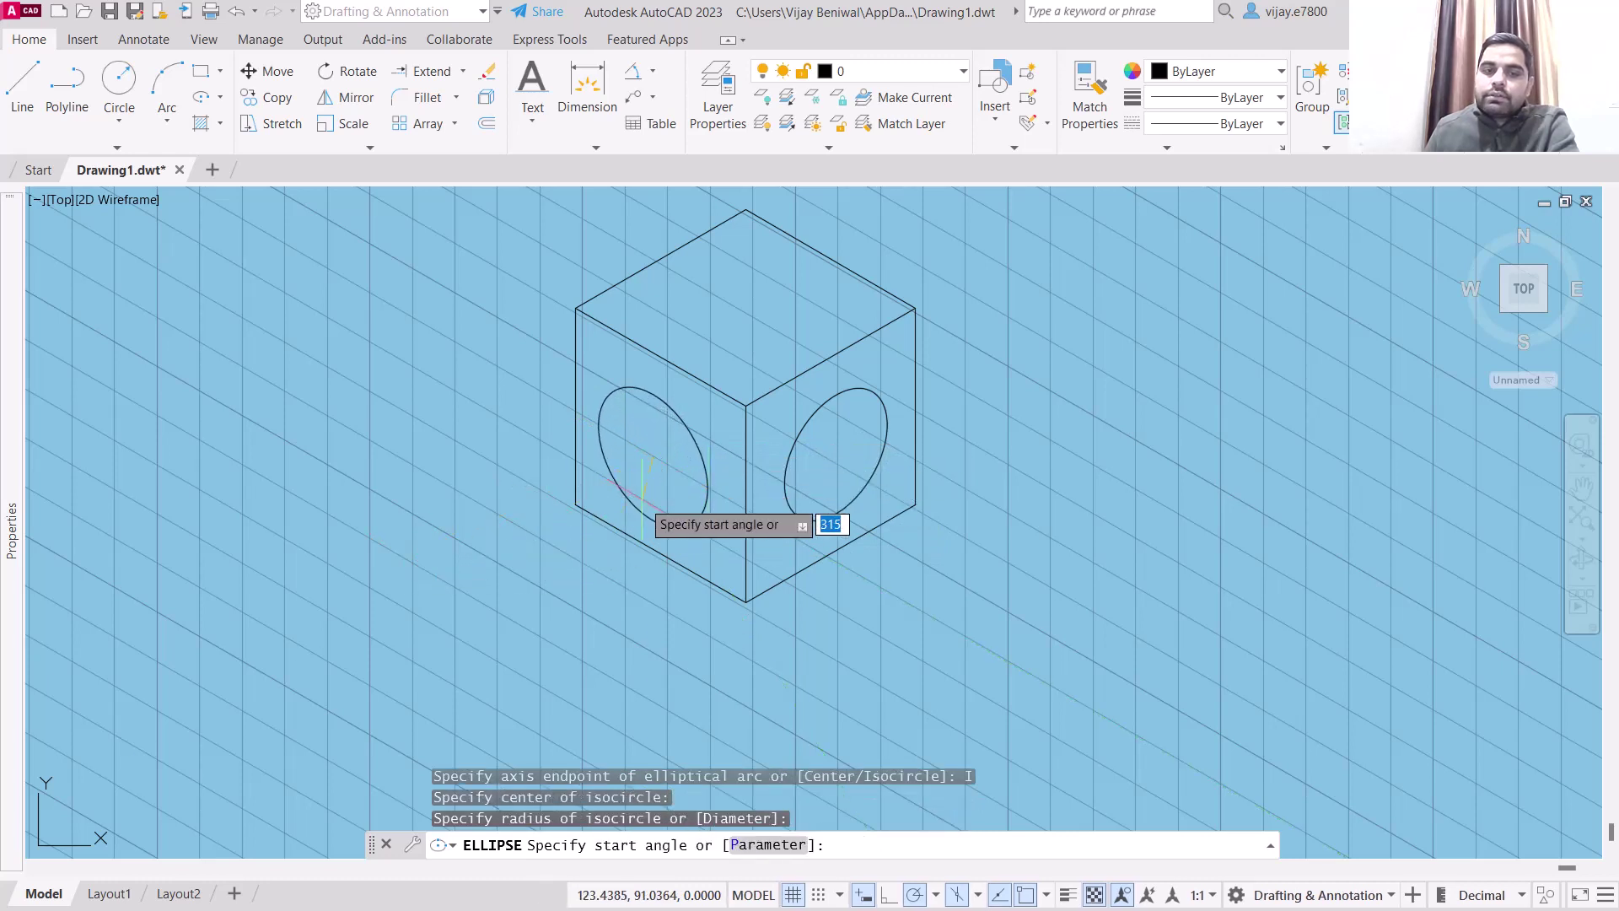
click(571, 500)
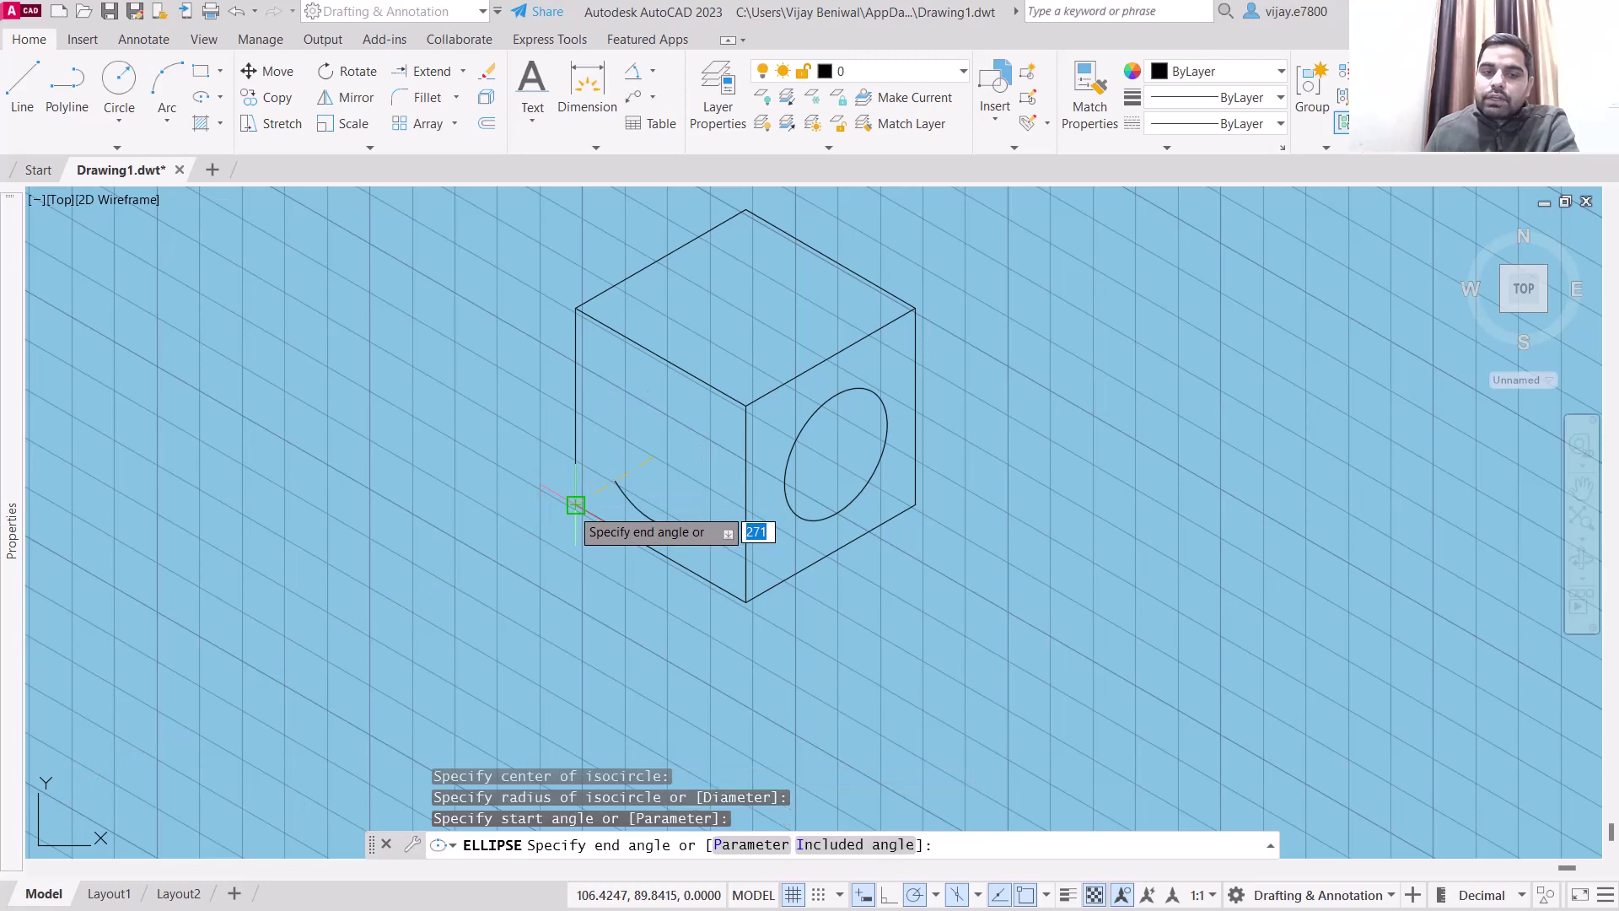
click(267, 572)
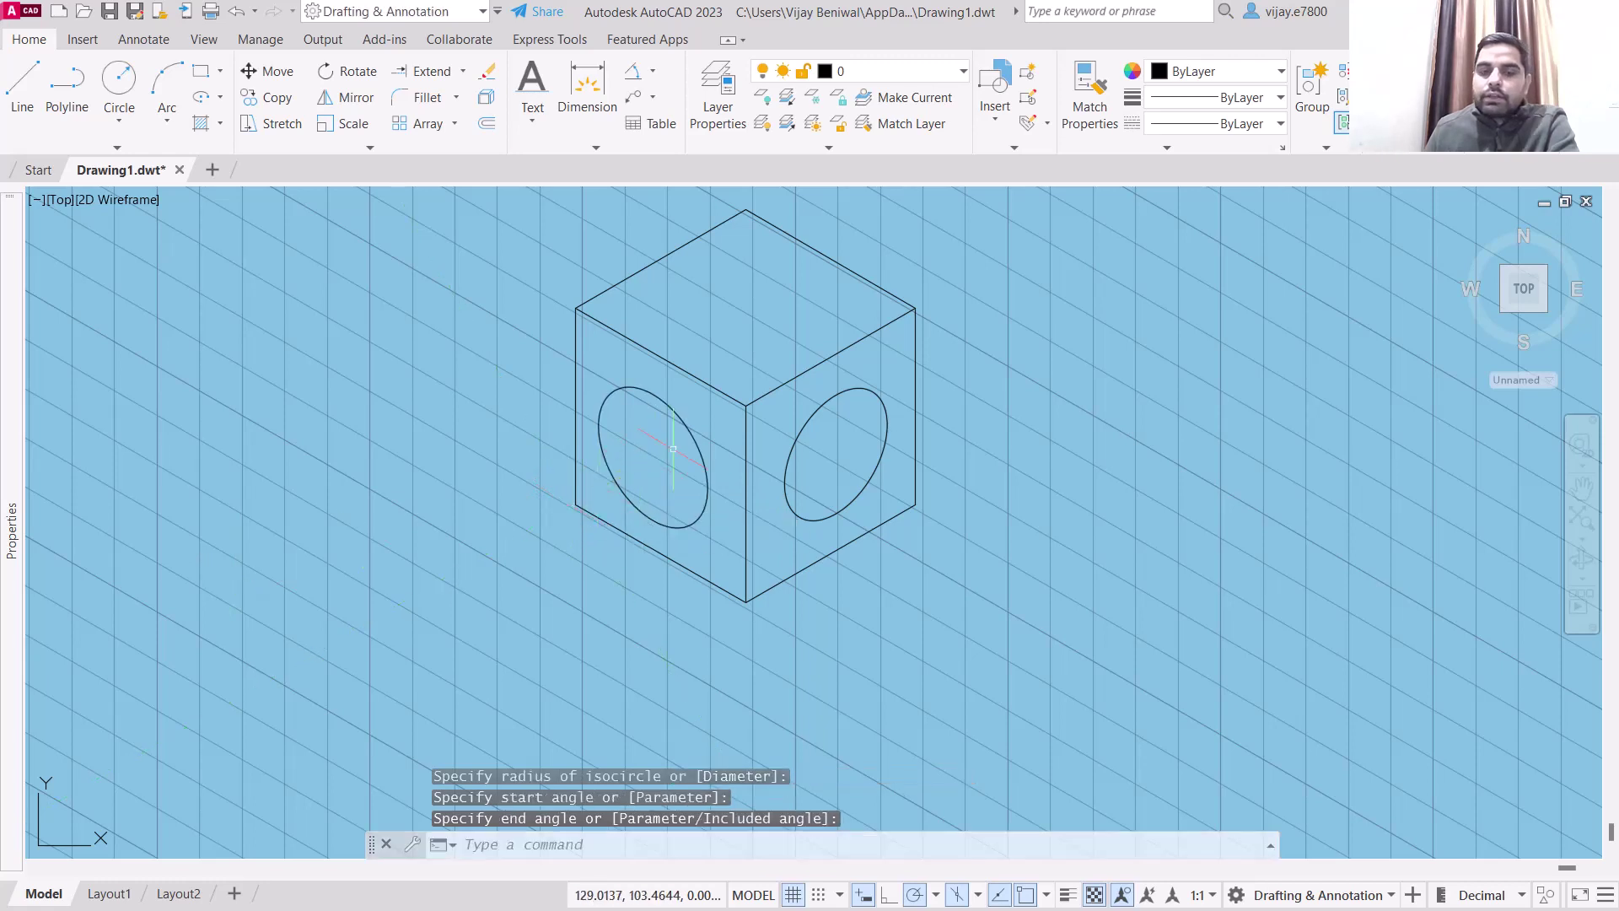
Switch the active isoplane to Top and change it again to Right.
middle_drag(672, 448, 684, 599)
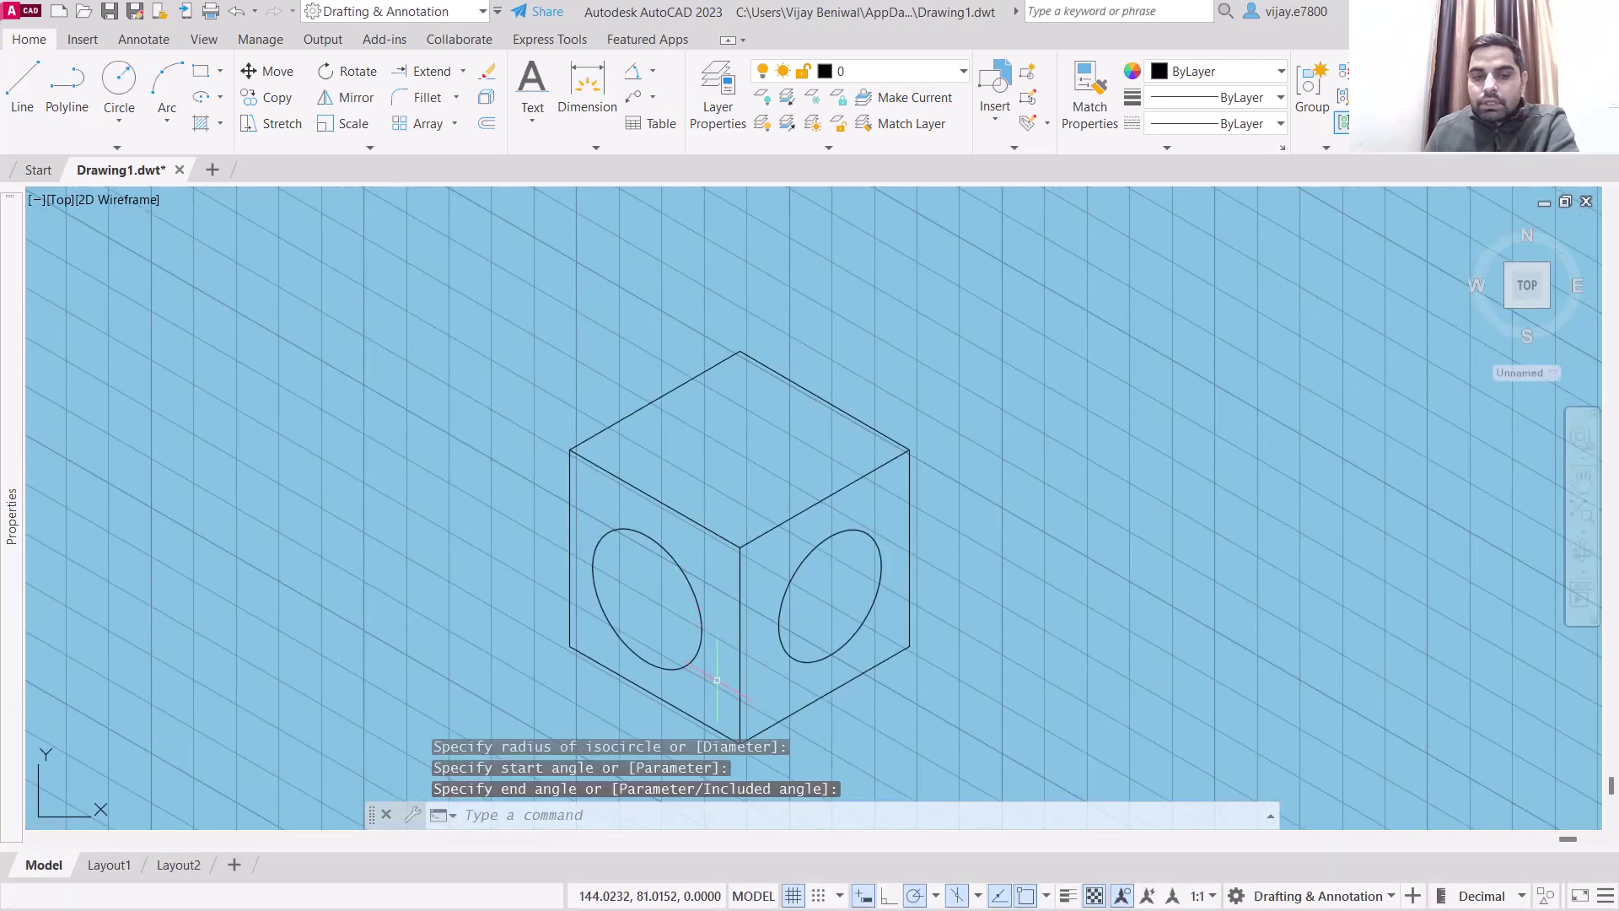
click(978, 895)
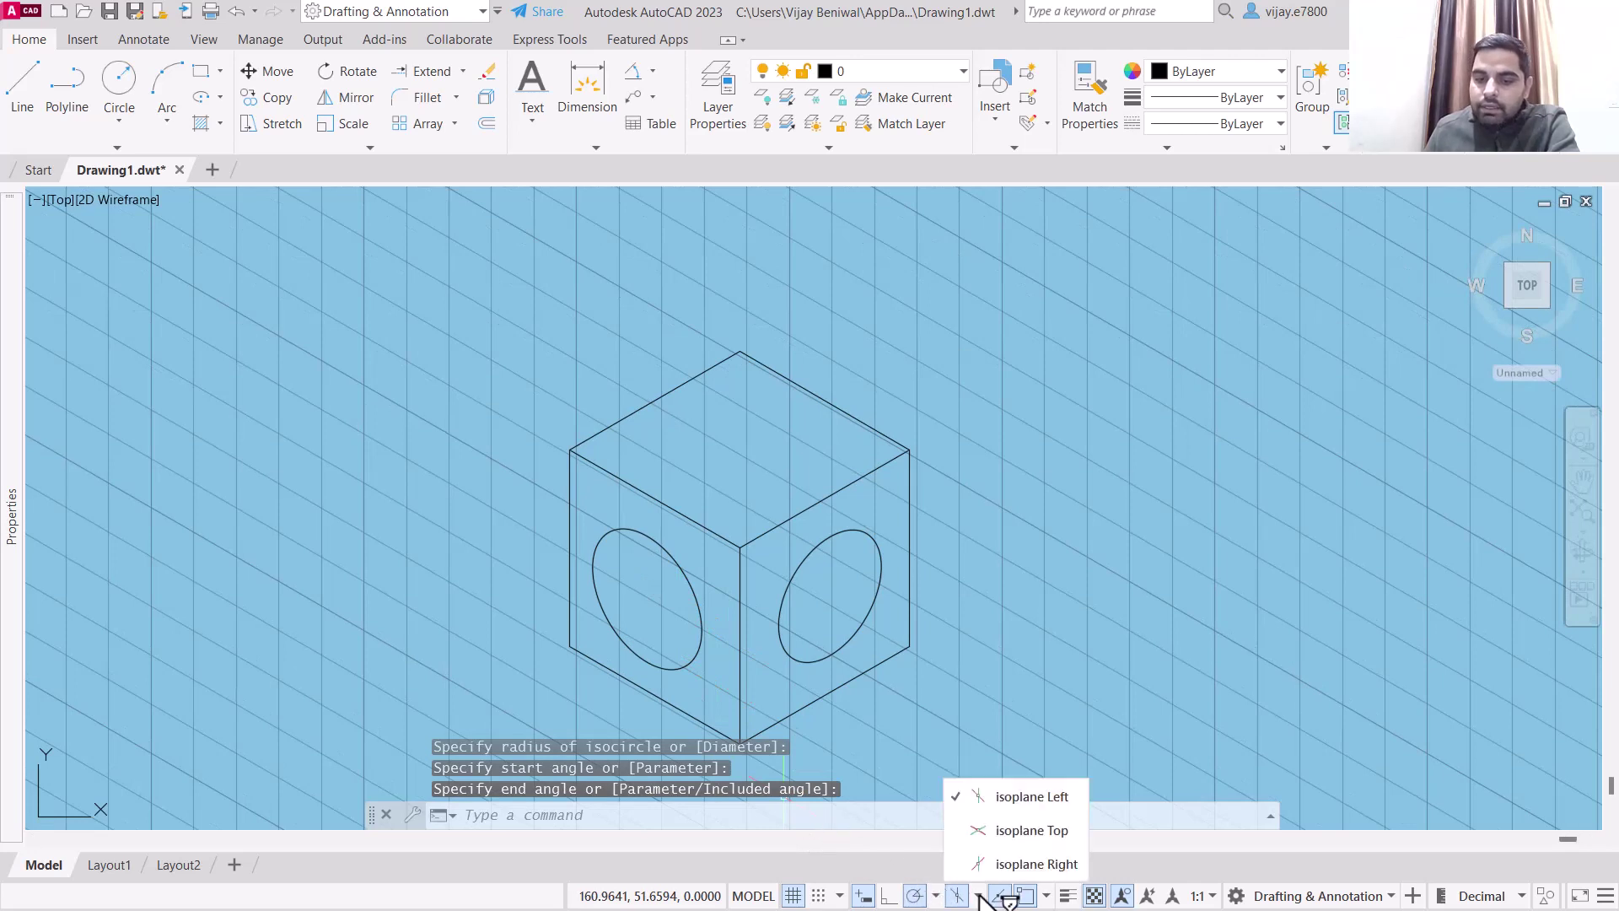
click(979, 832)
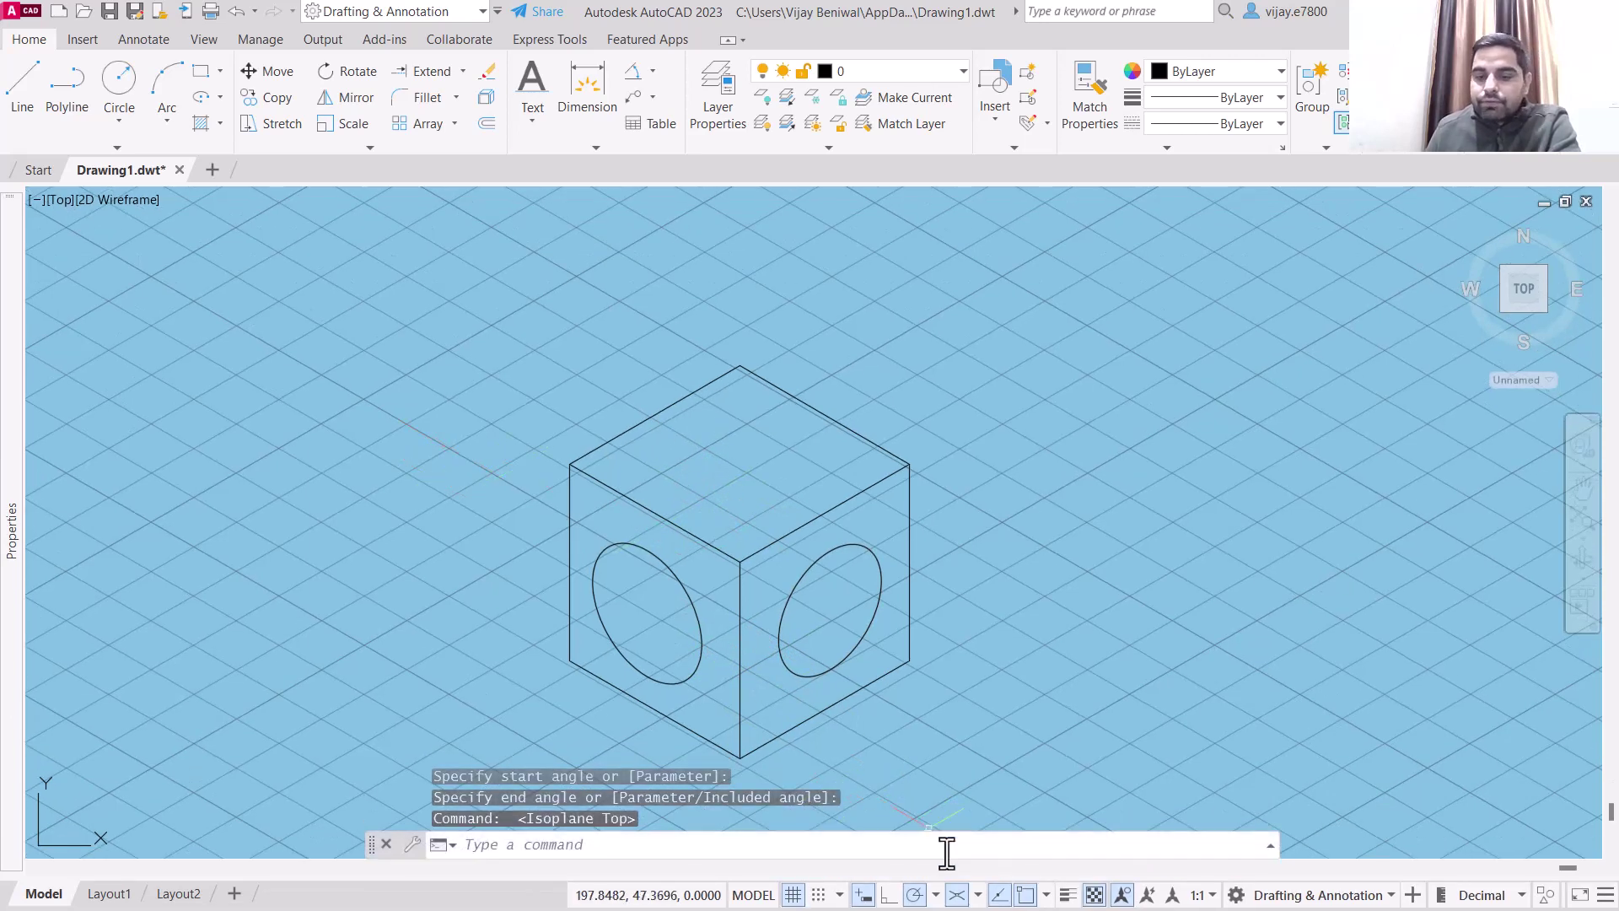
click(978, 896)
click(977, 862)
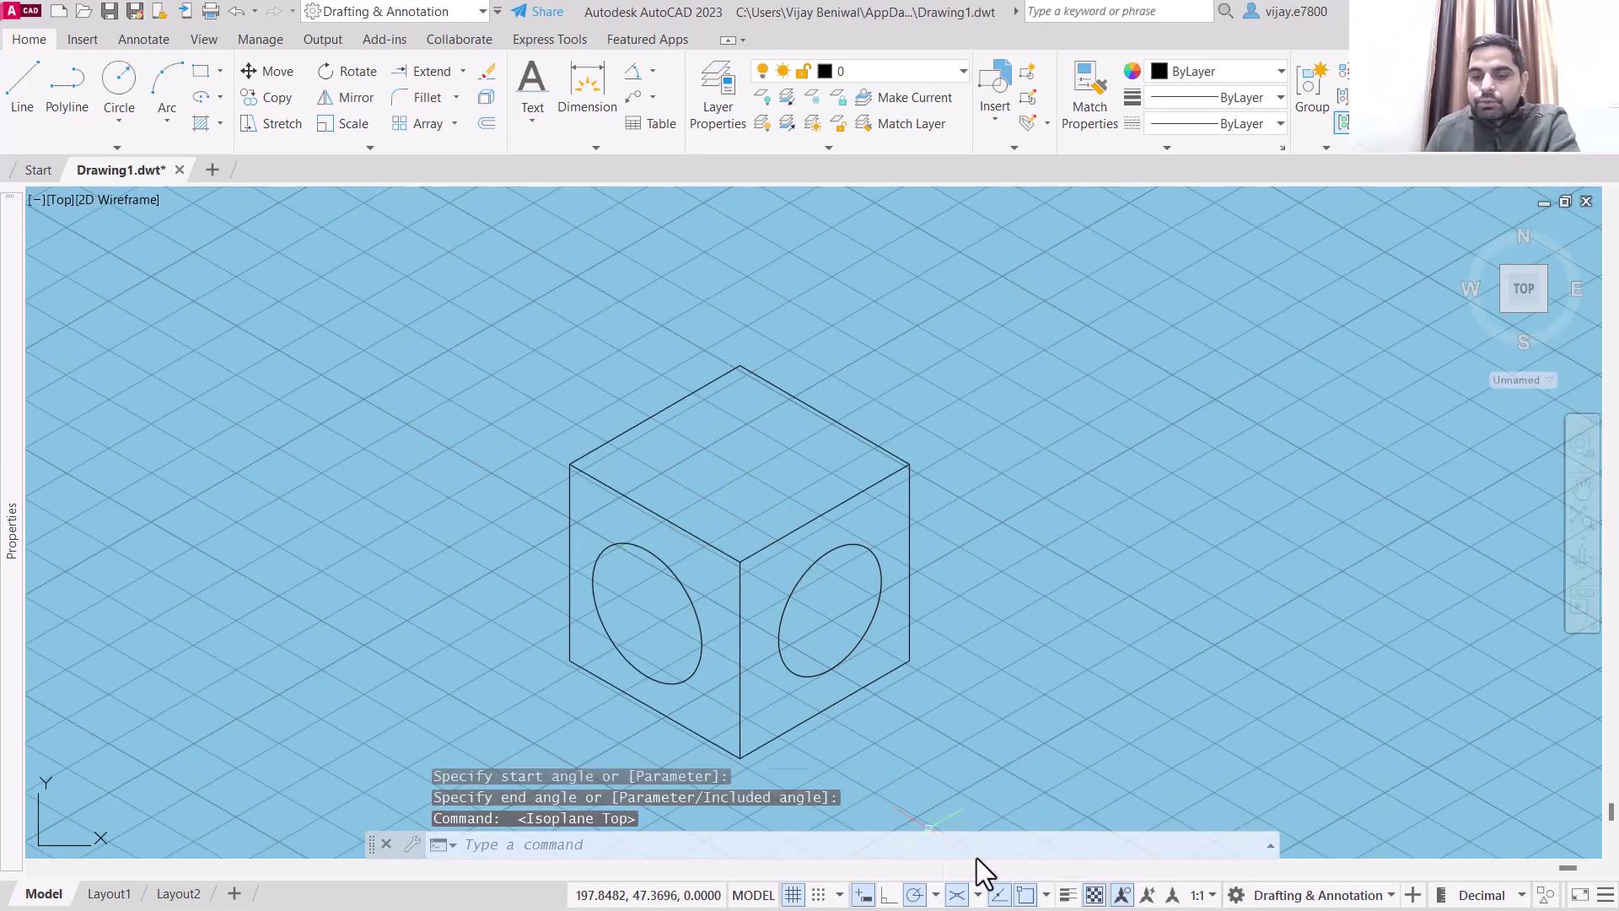
Draw a line across the cube's top face joining the midpoints of its back-left and front-right edges.
click(23, 84)
click(656, 415)
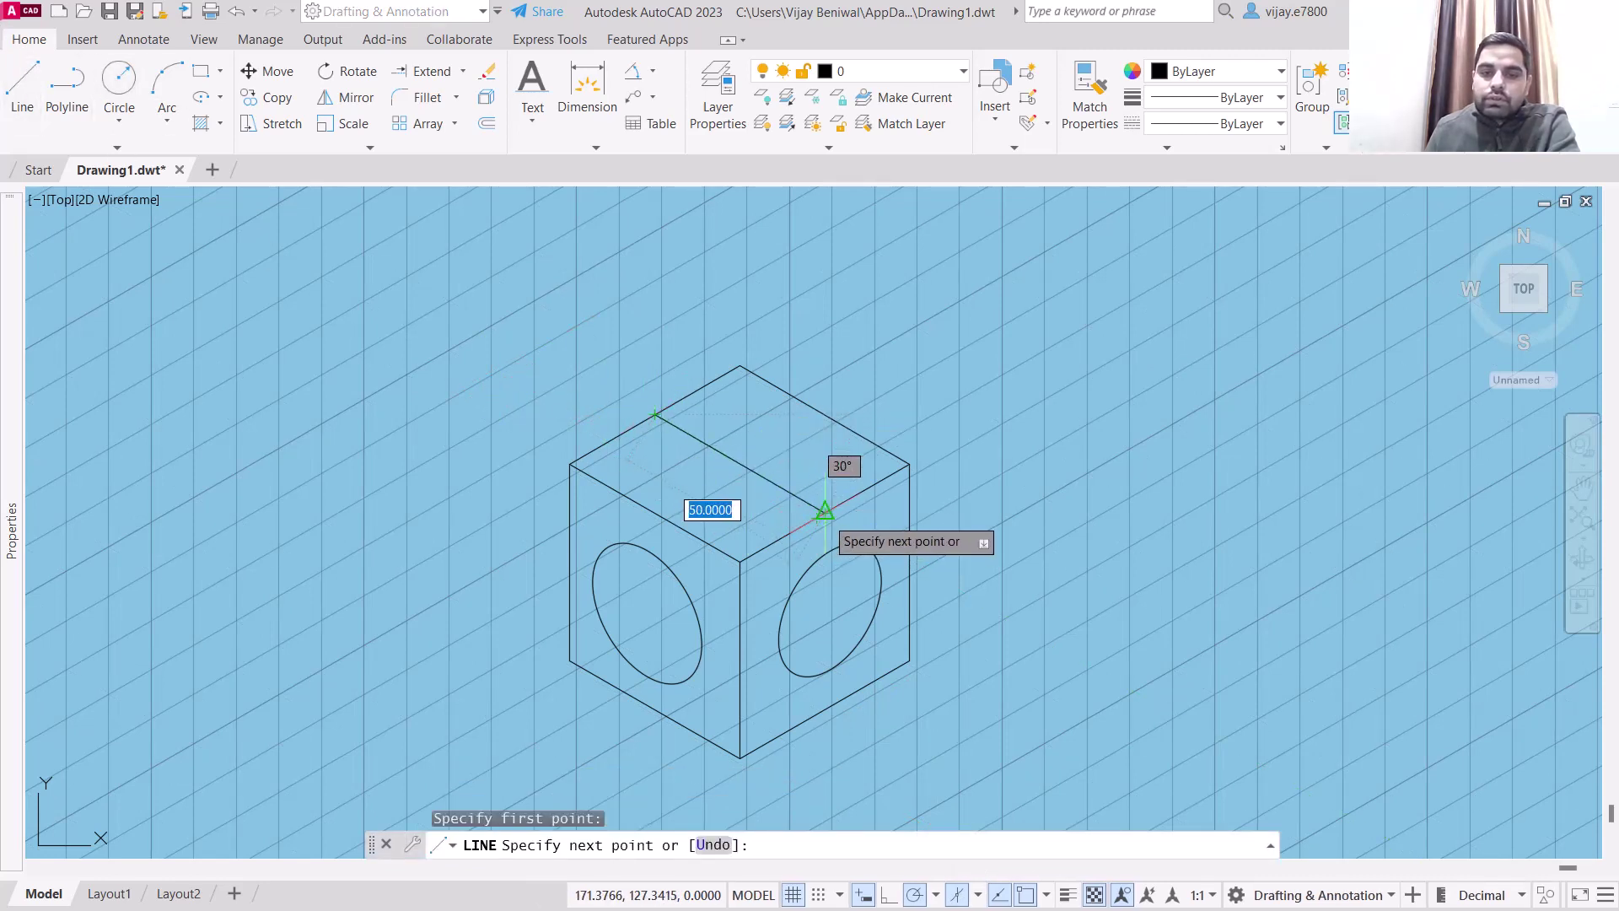
click(824, 511)
right_click(992, 513)
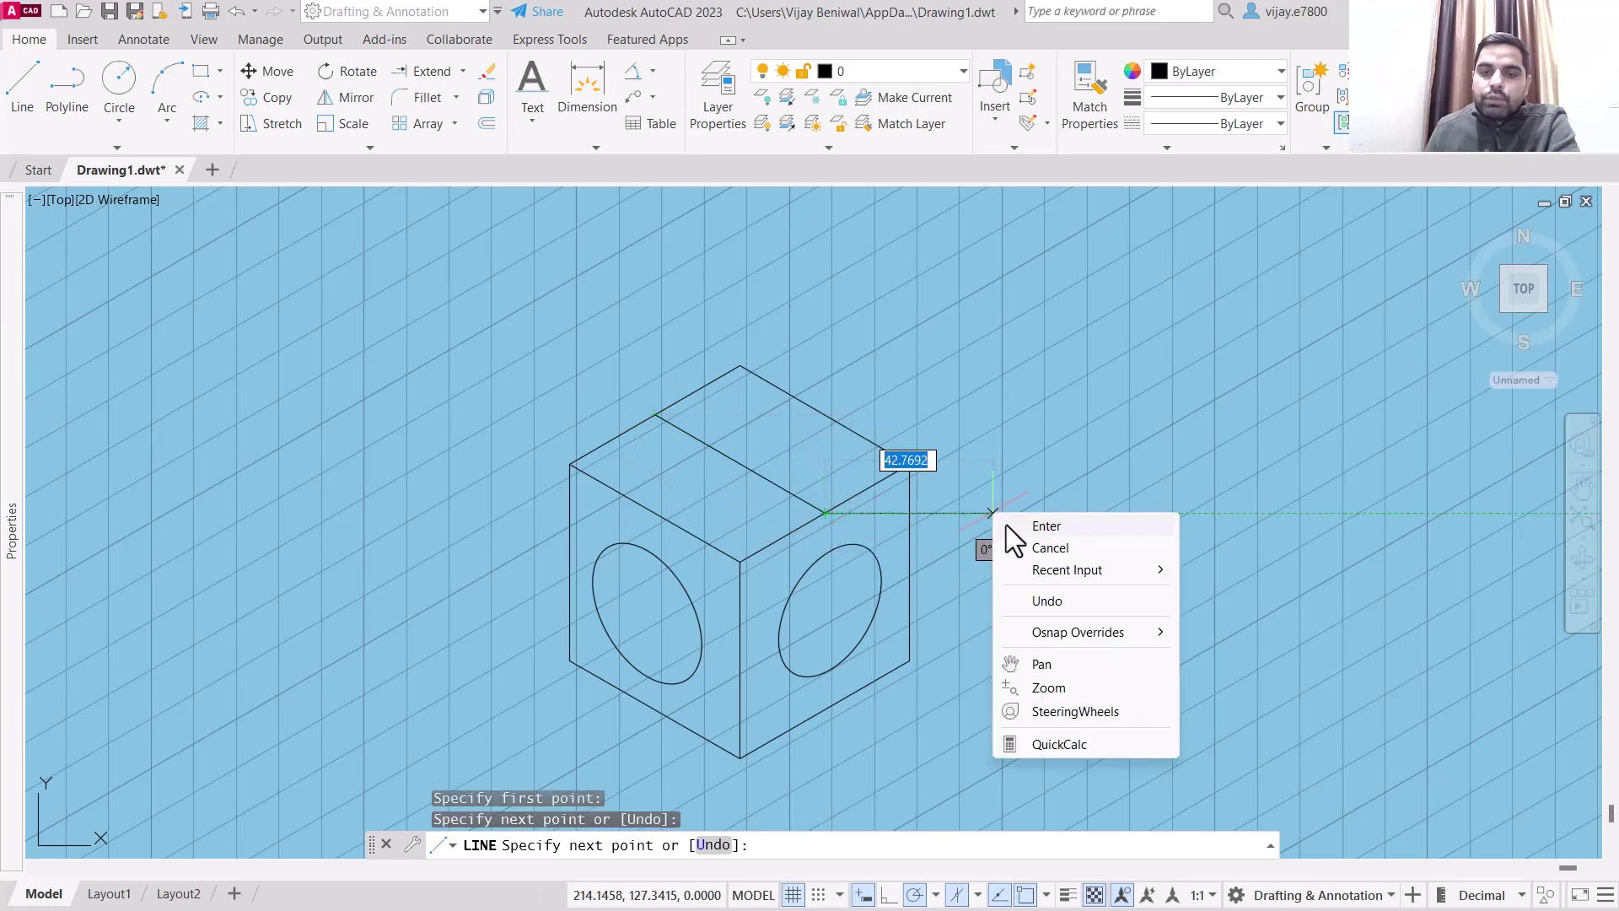
click(1045, 526)
Draw the crossing line on the top face between the midpoints of its back-right and front-left edges.
right_click(878, 384)
click(901, 394)
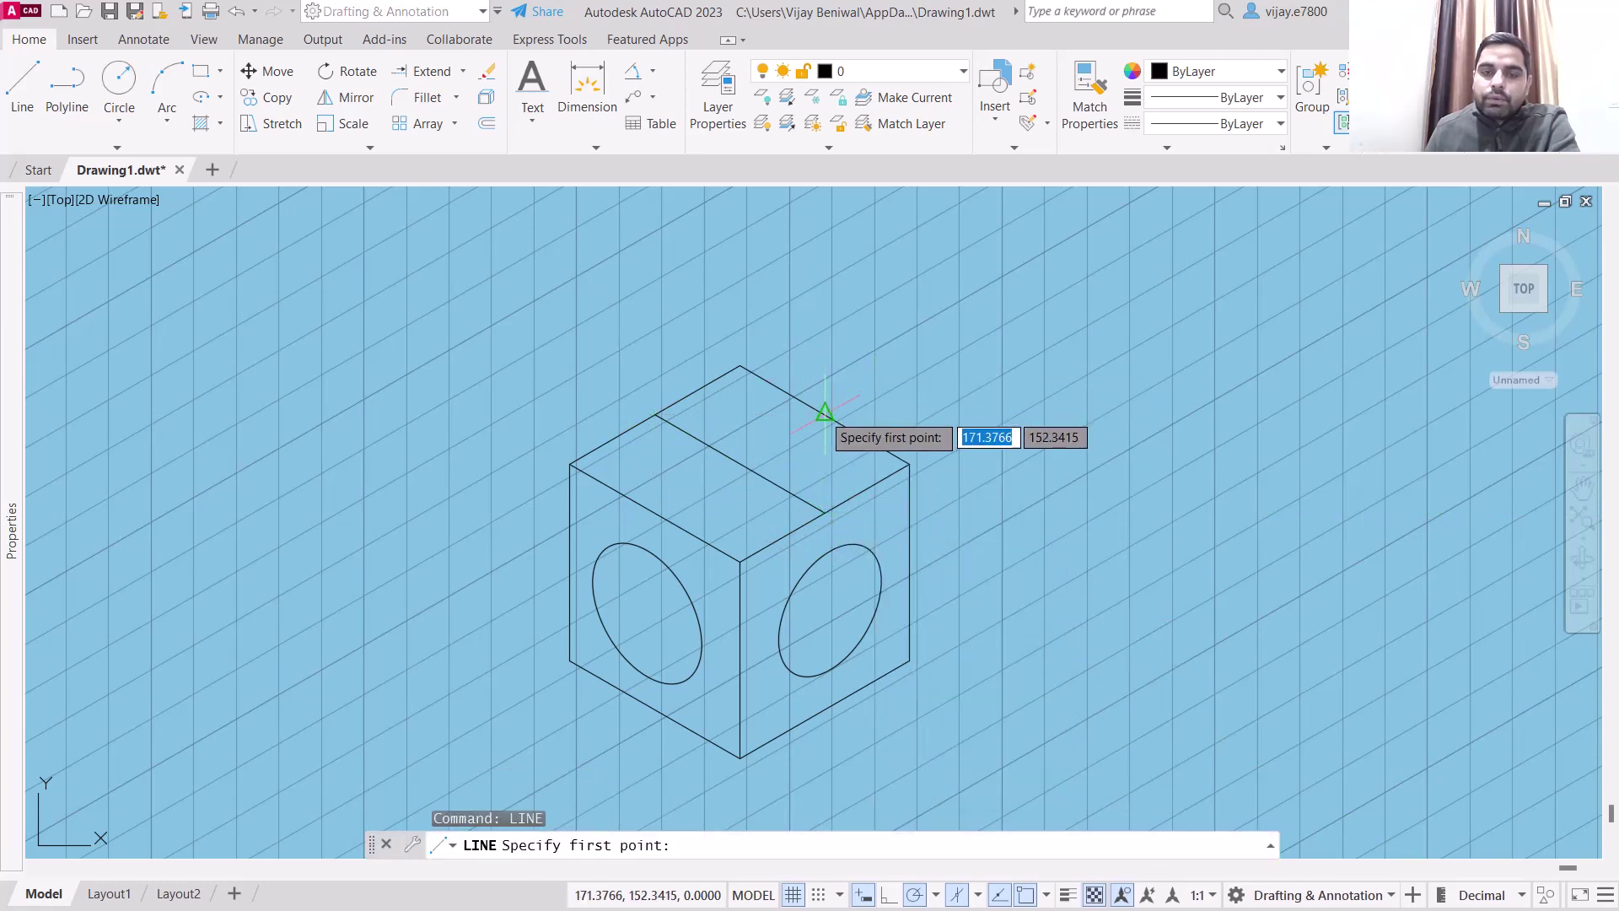
click(825, 412)
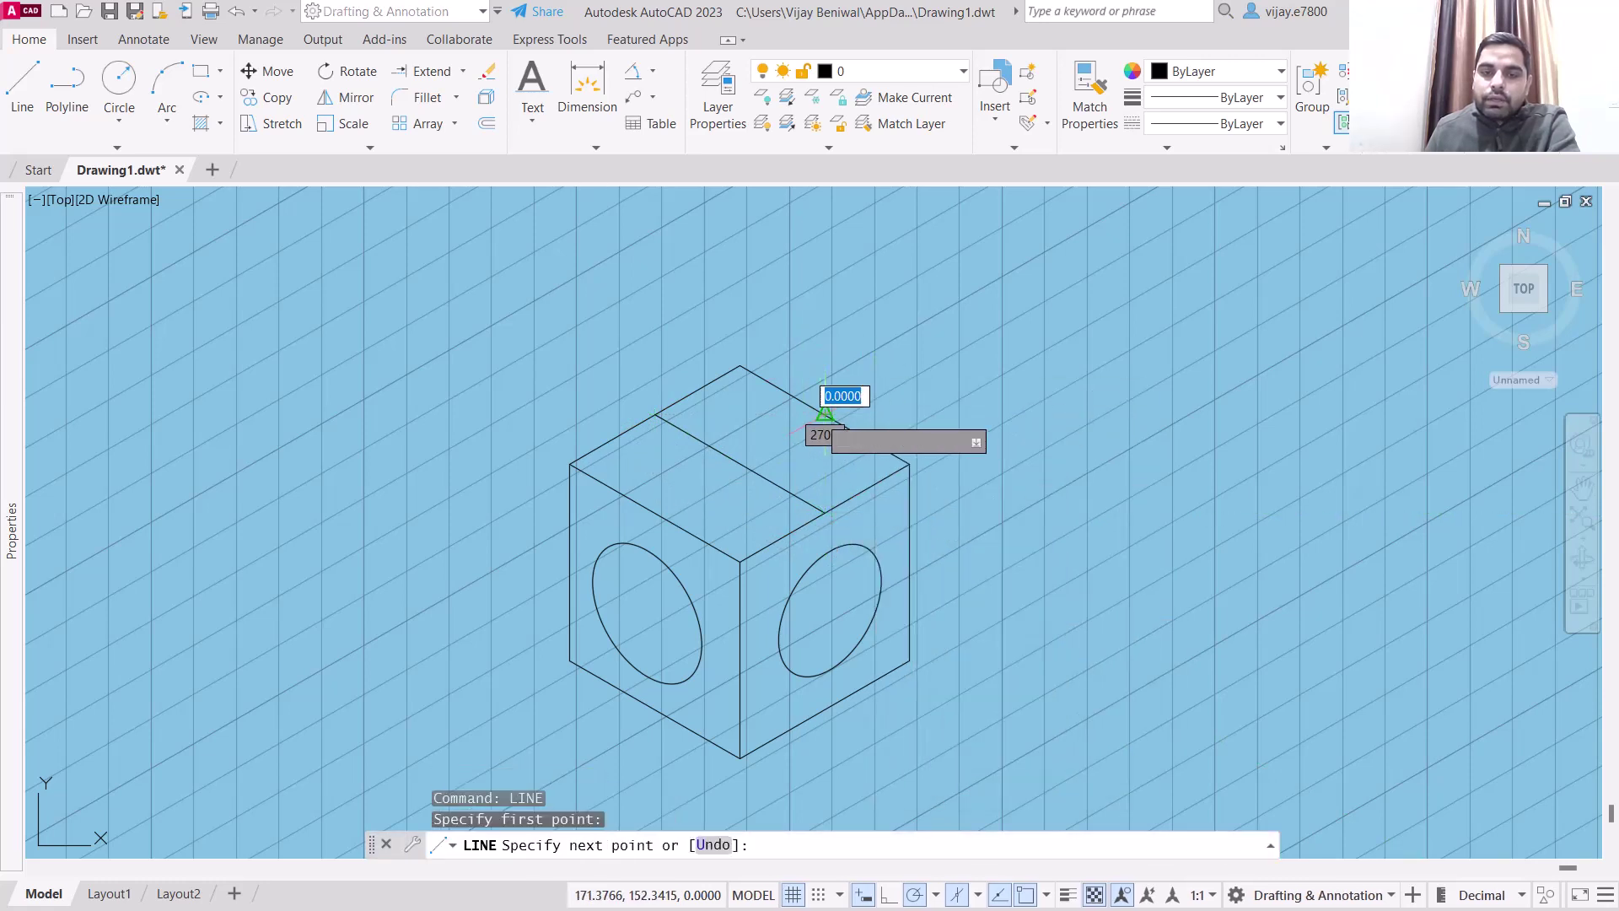
click(654, 512)
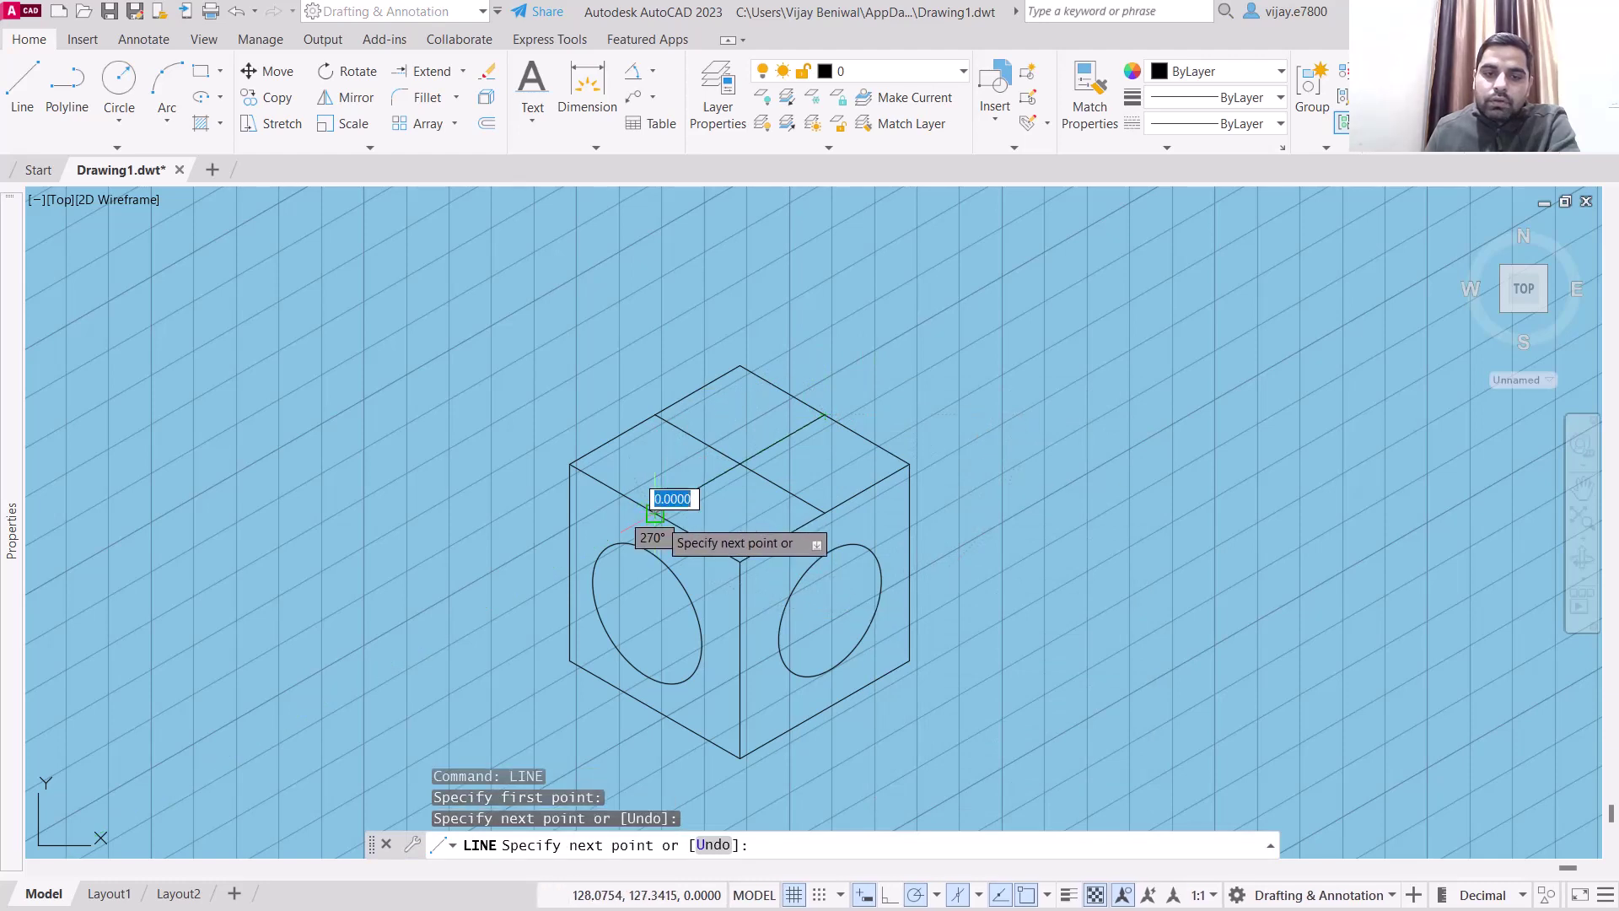
right_click(386, 469)
click(409, 483)
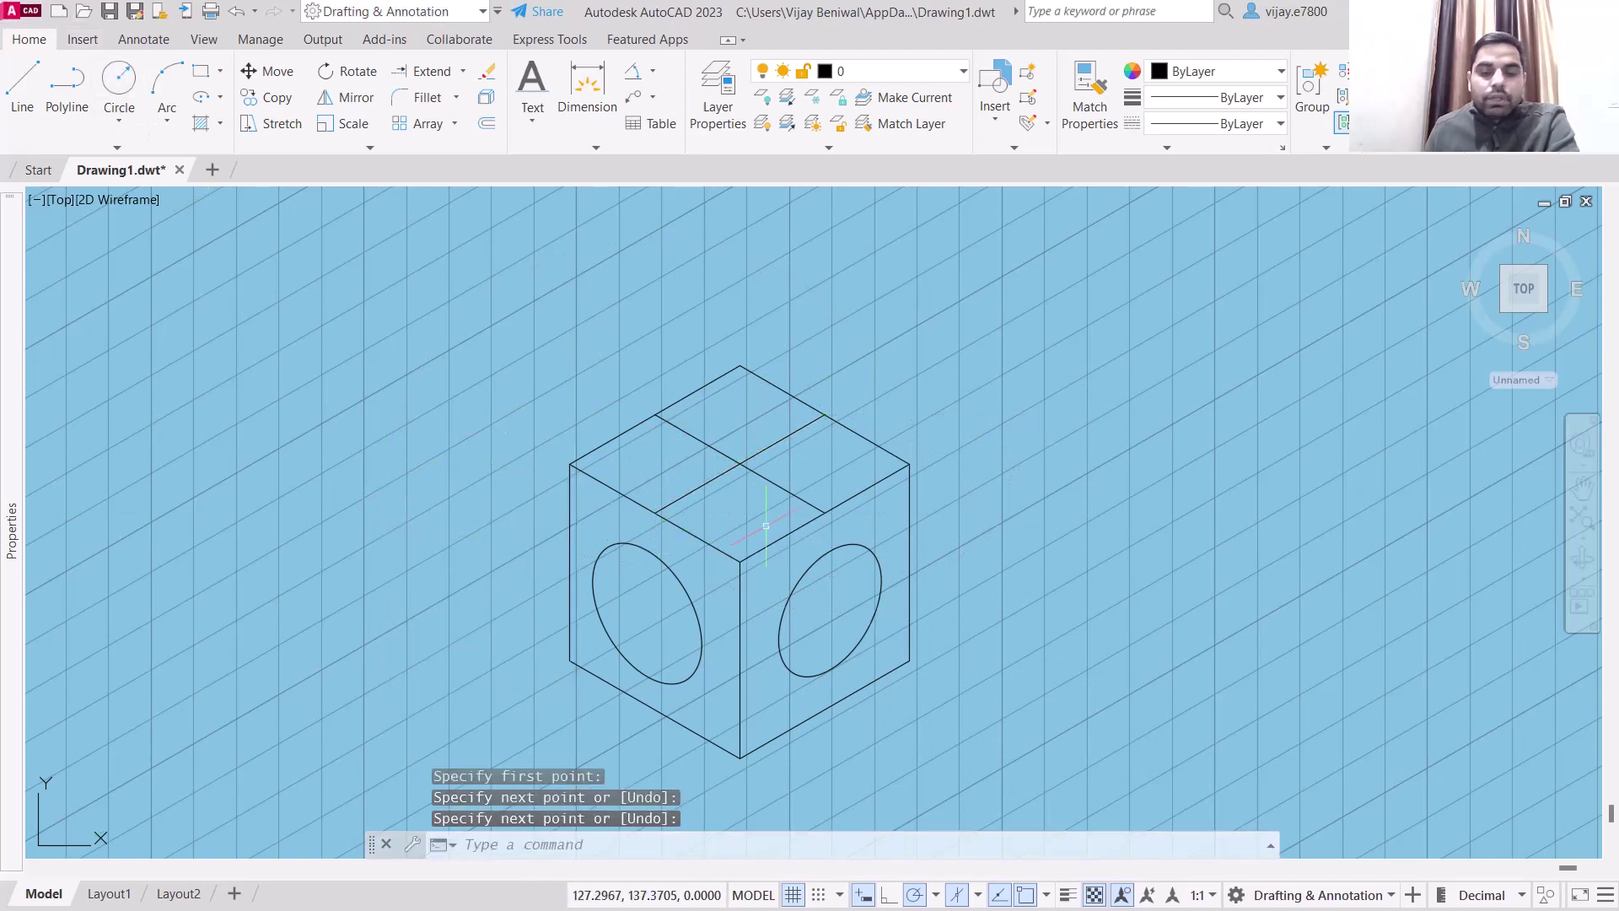
Draw a closed isocircle centred where the top face's two midlines cross, using the Elliptical Arc tool with isoplane Top.
click(976, 897)
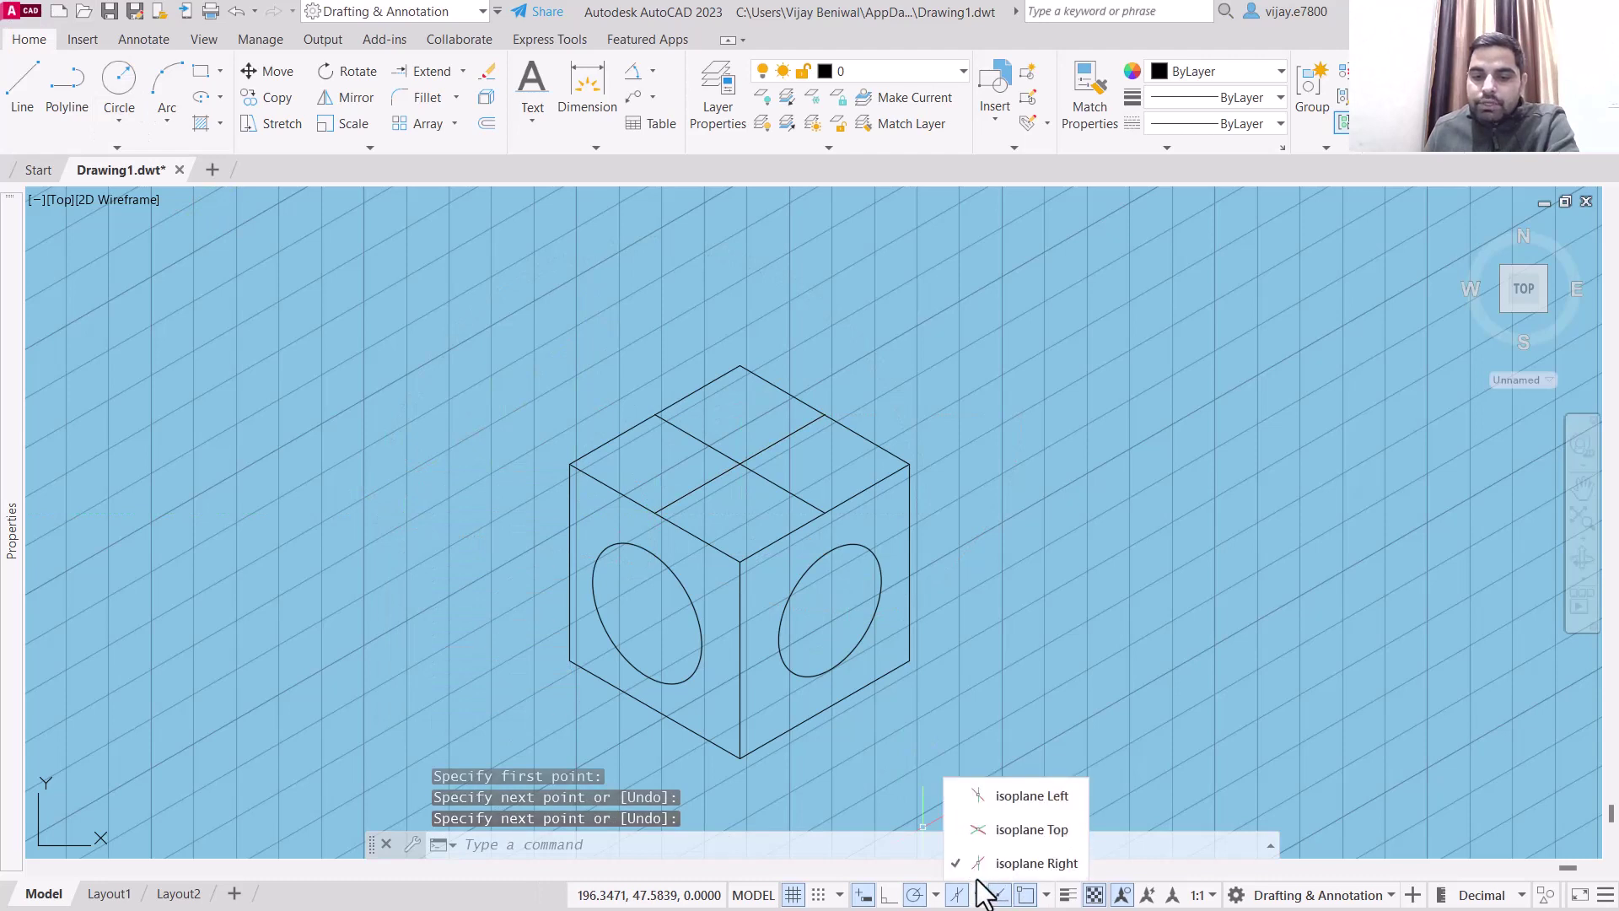
click(200, 97)
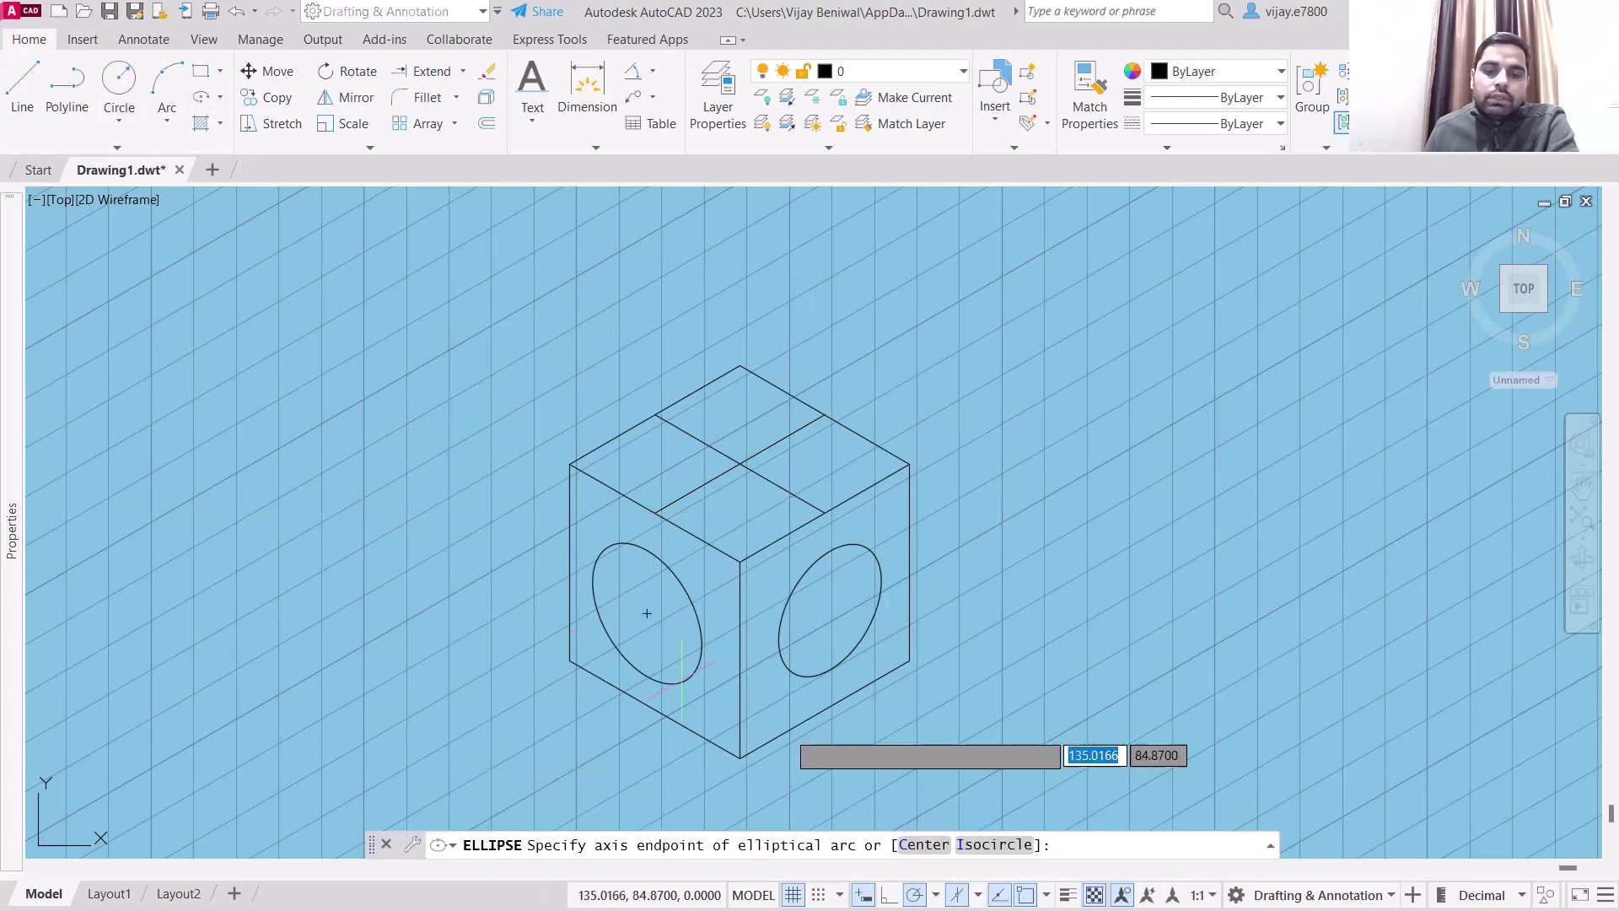
click(985, 852)
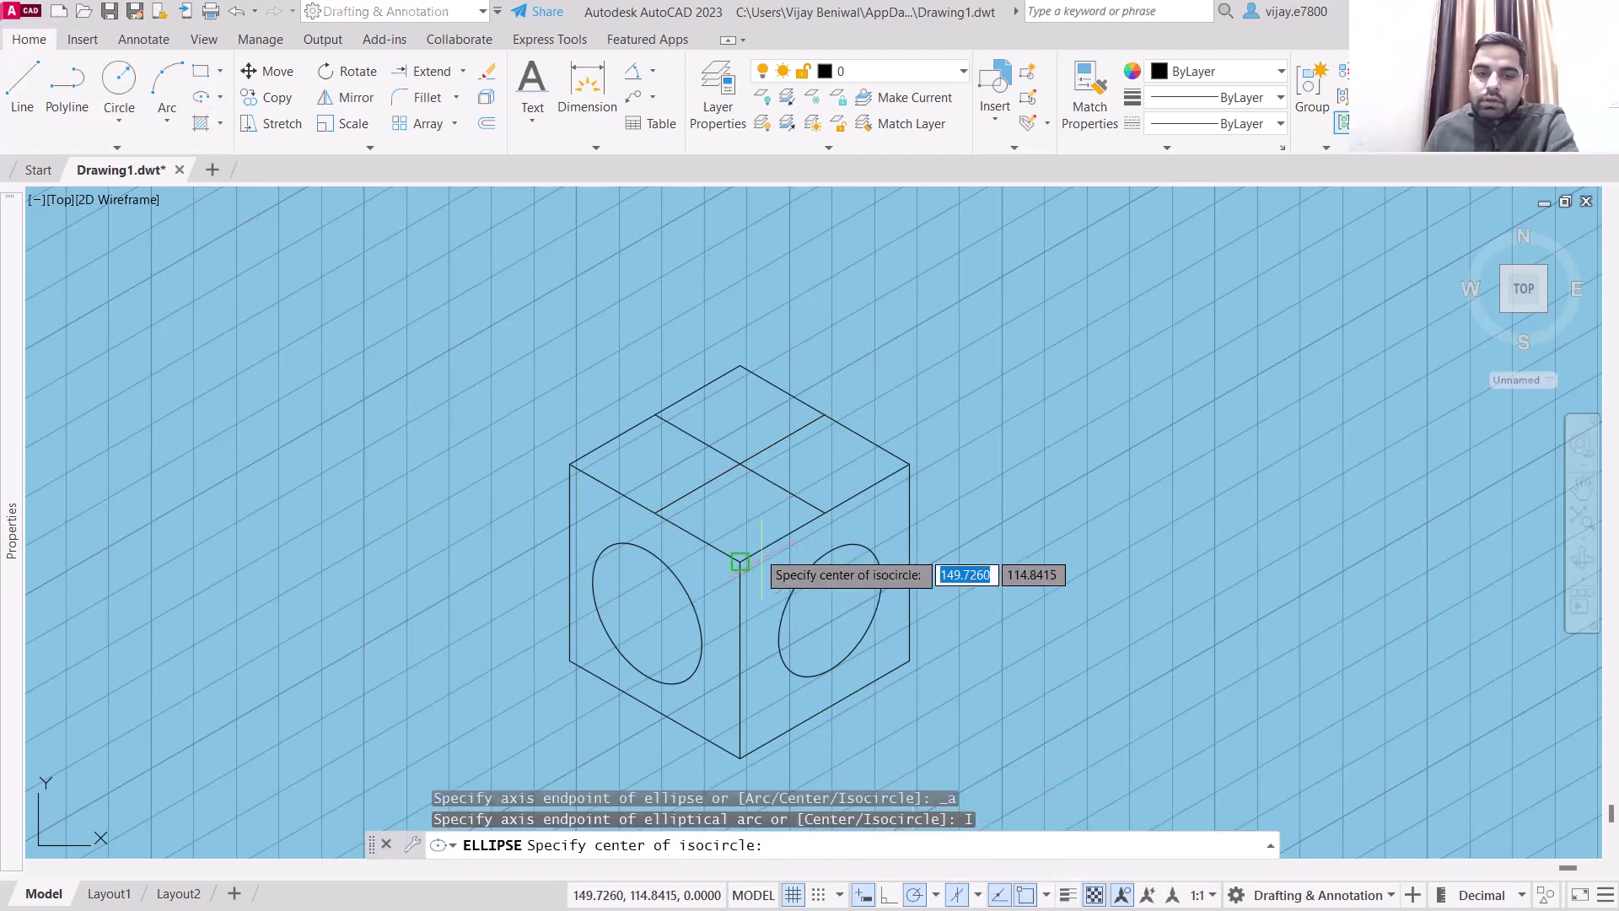
click(739, 462)
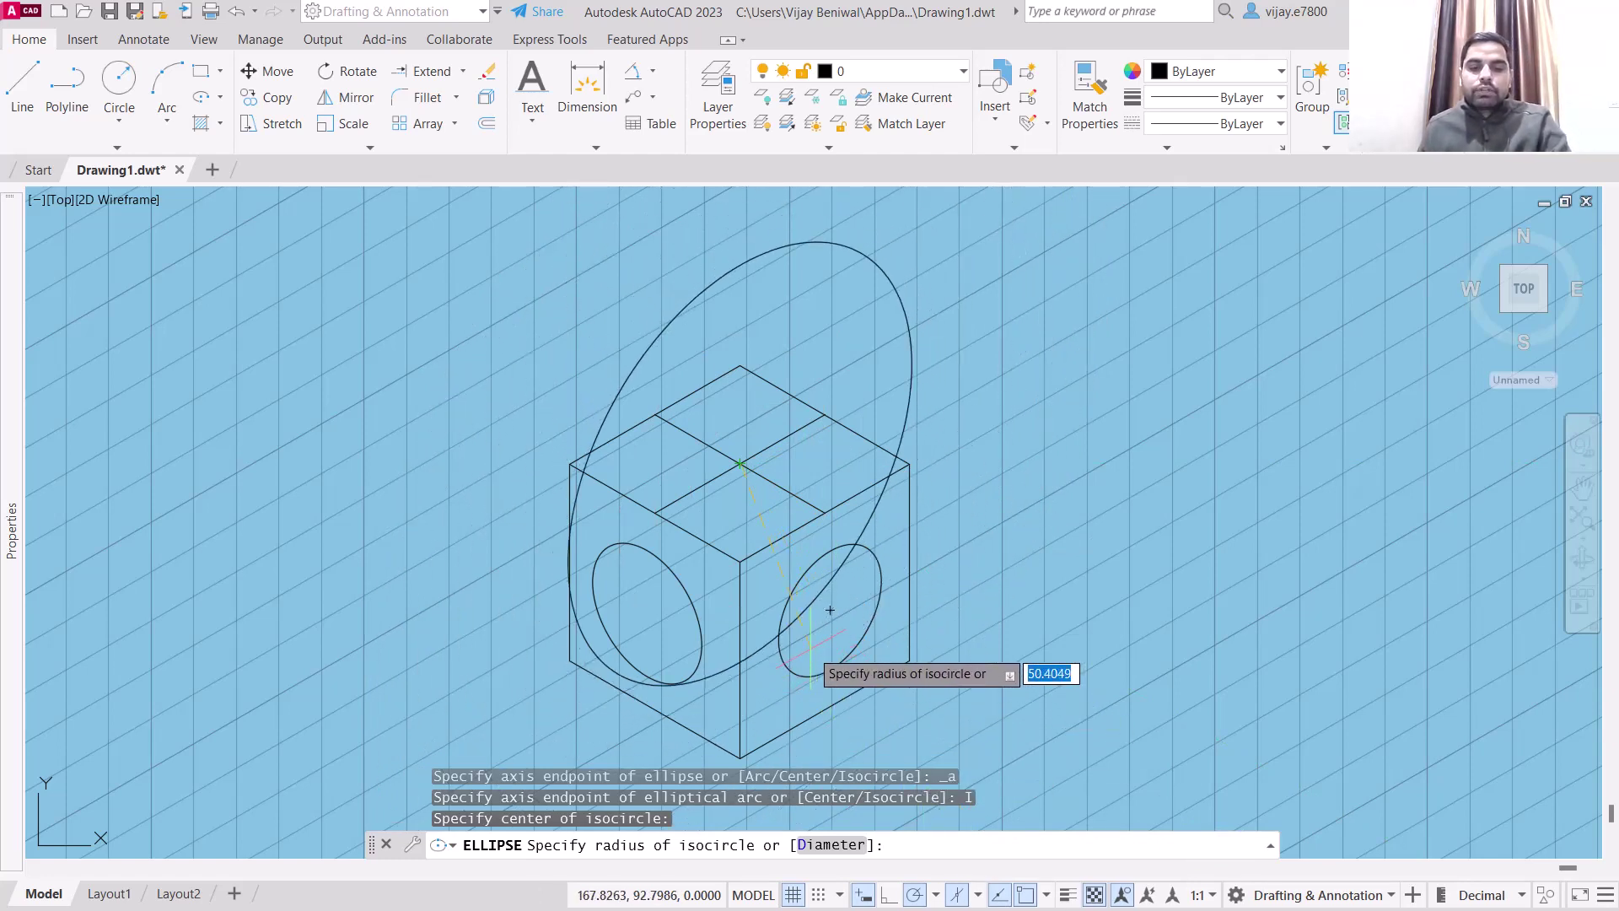
key(F5)
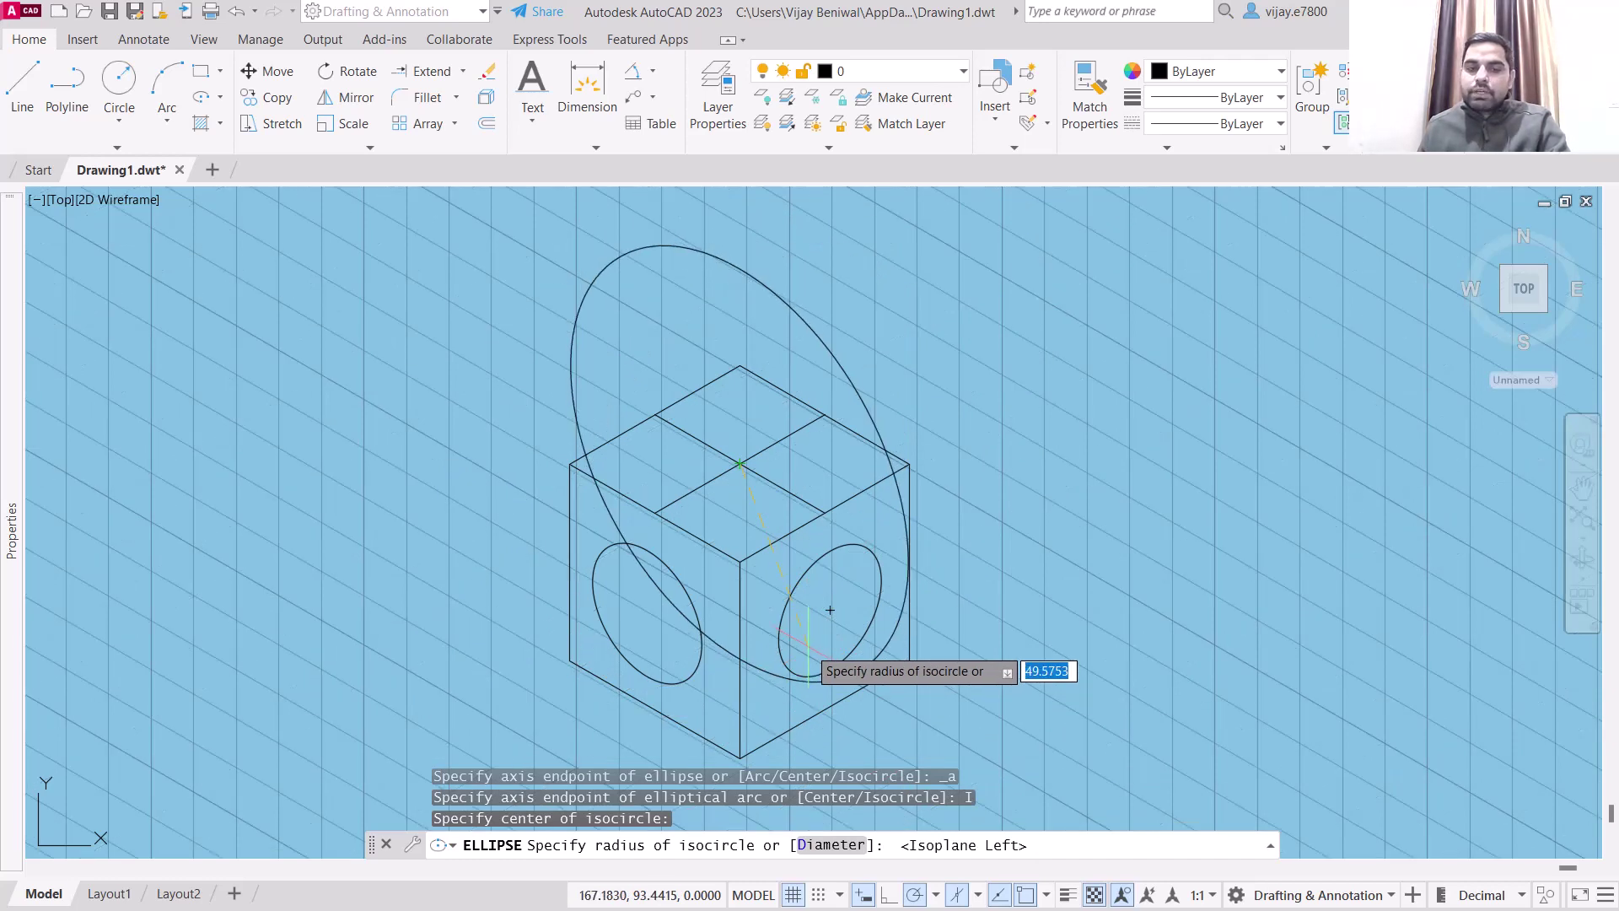
key(F5)
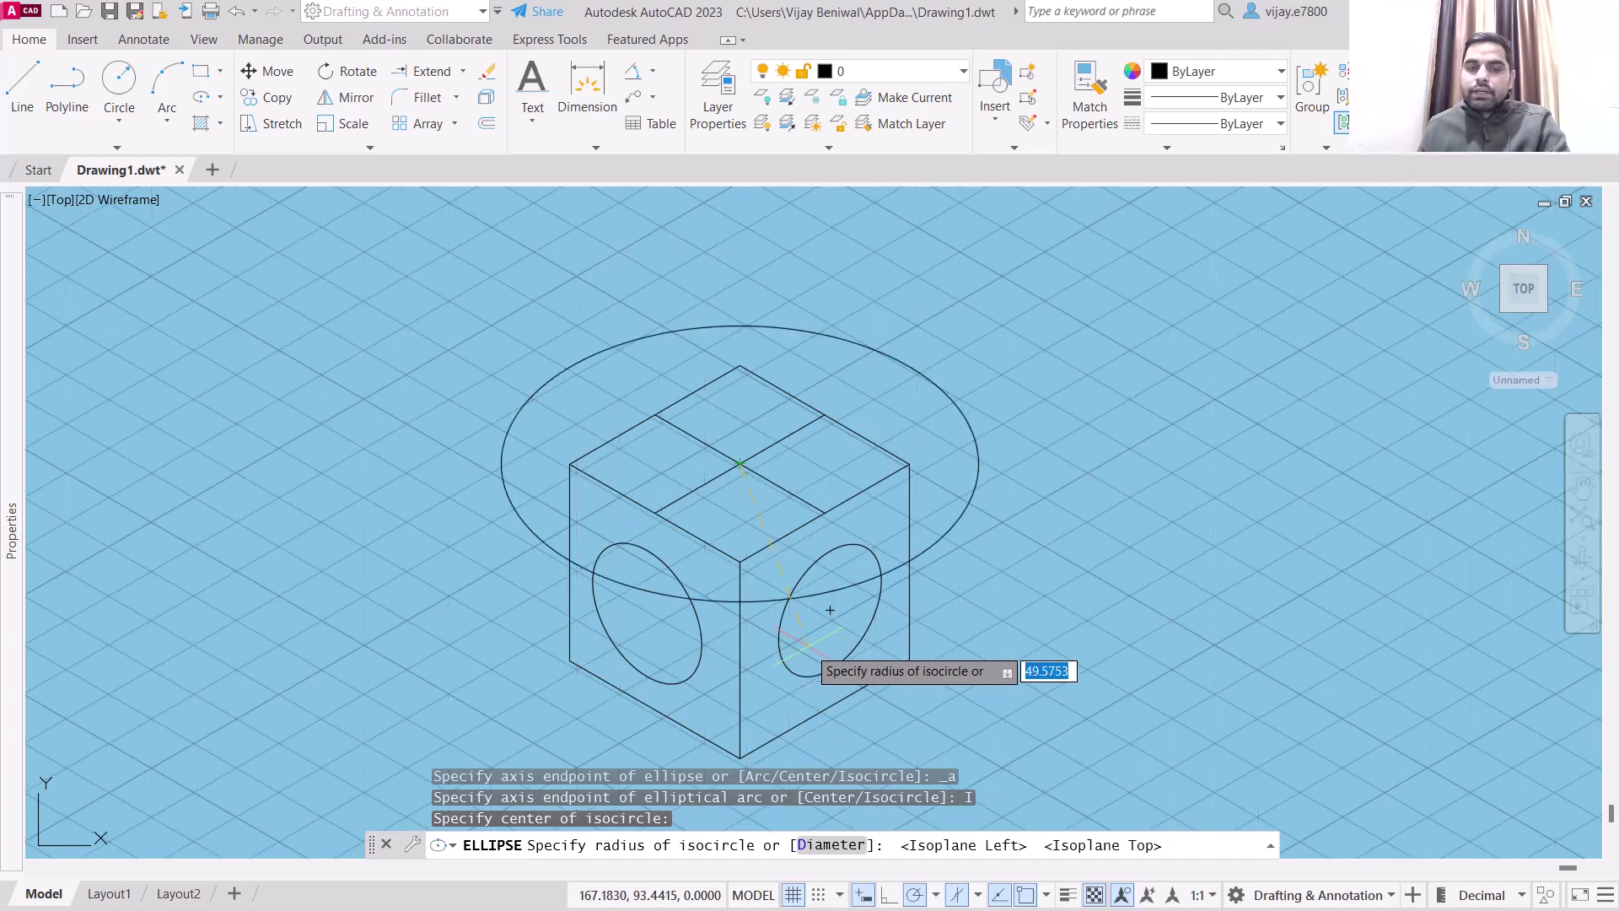
click(797, 496)
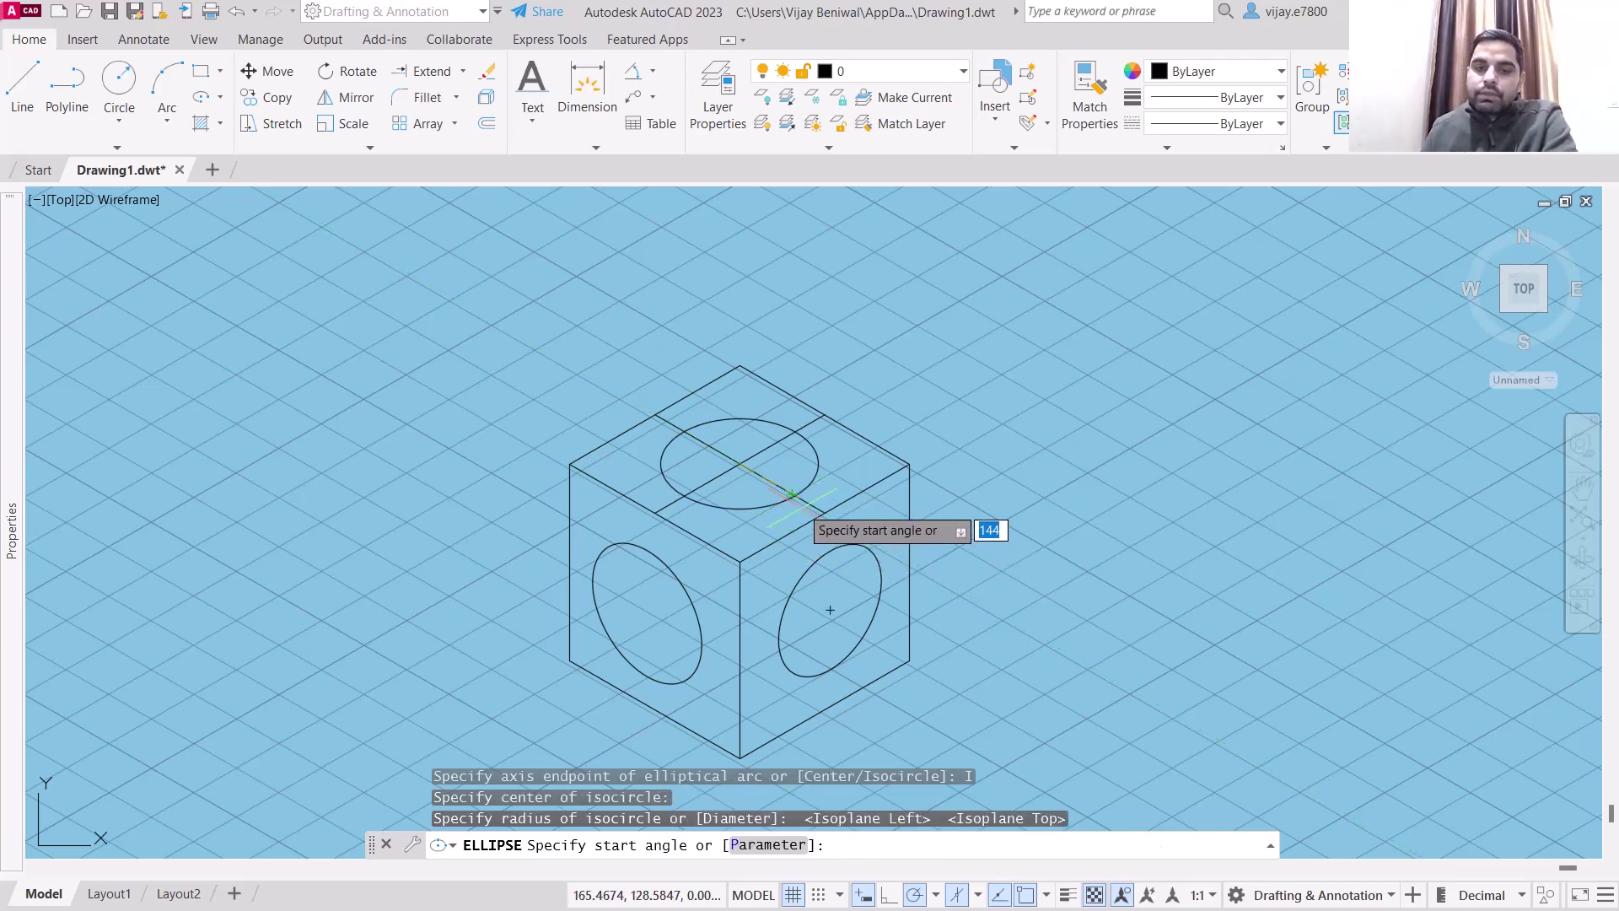
click(797, 495)
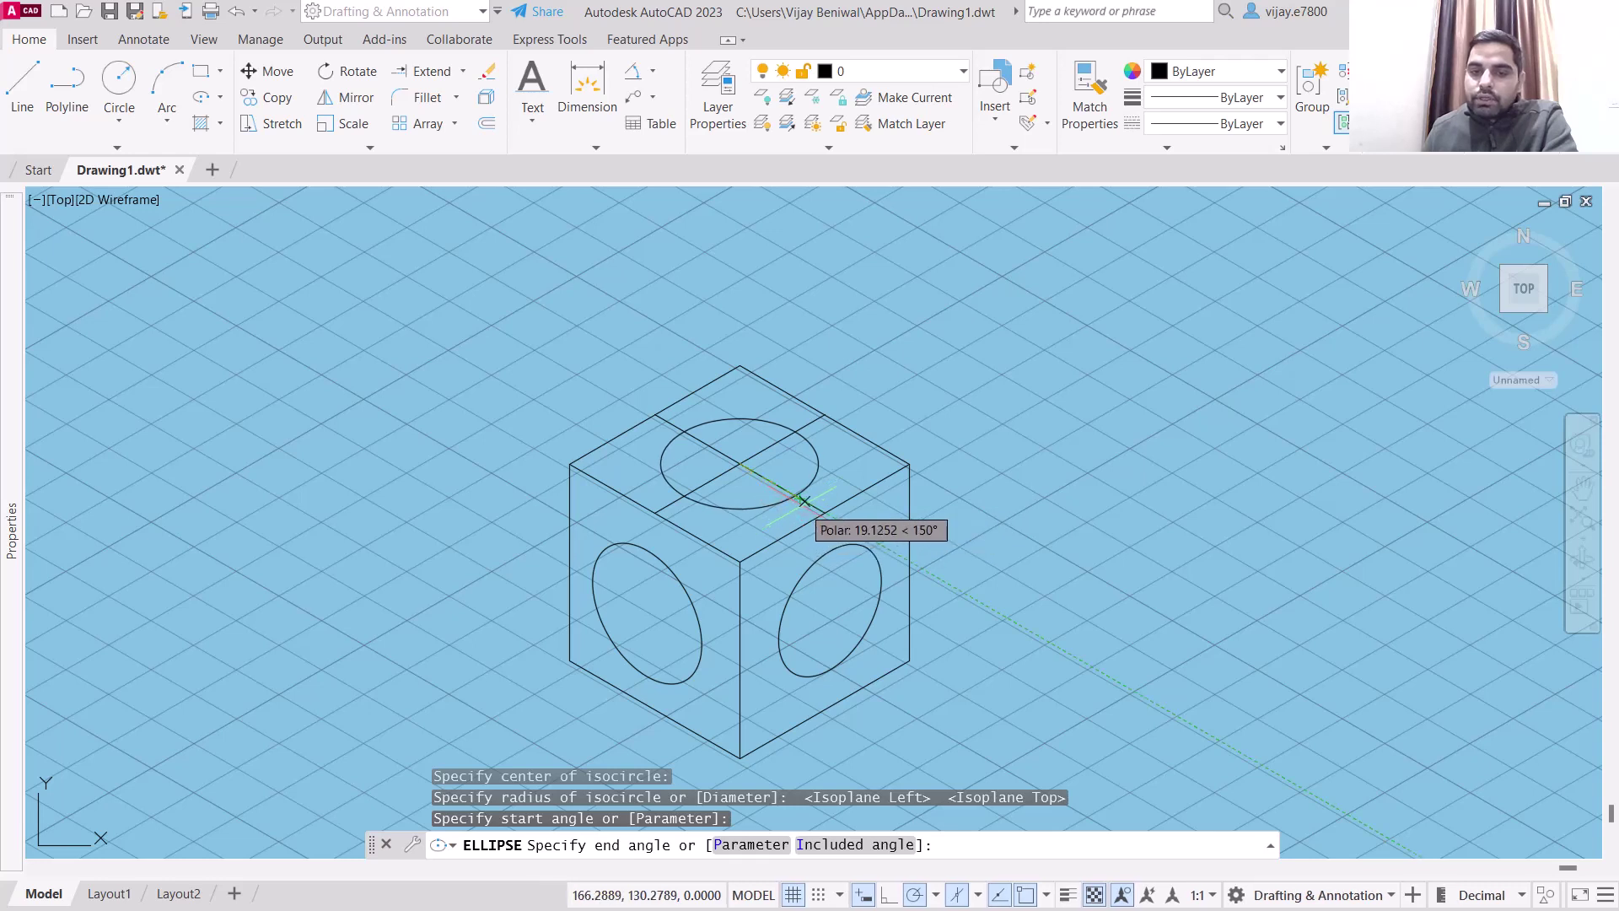
click(803, 501)
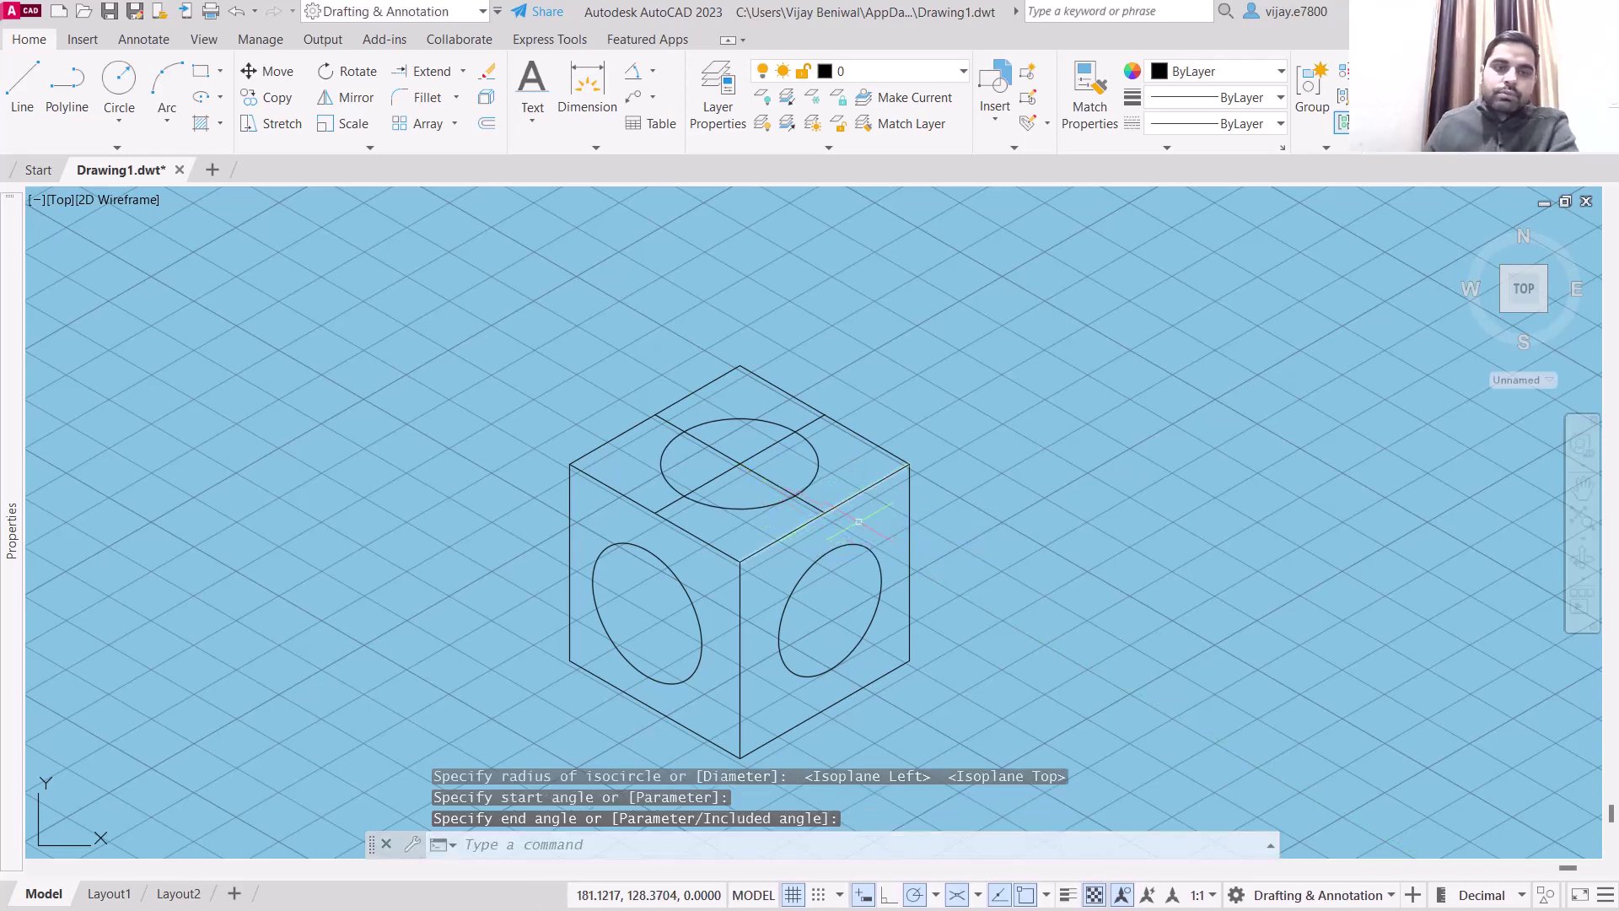
Erase the isocircles on the cube's left and right faces.
click(726, 723)
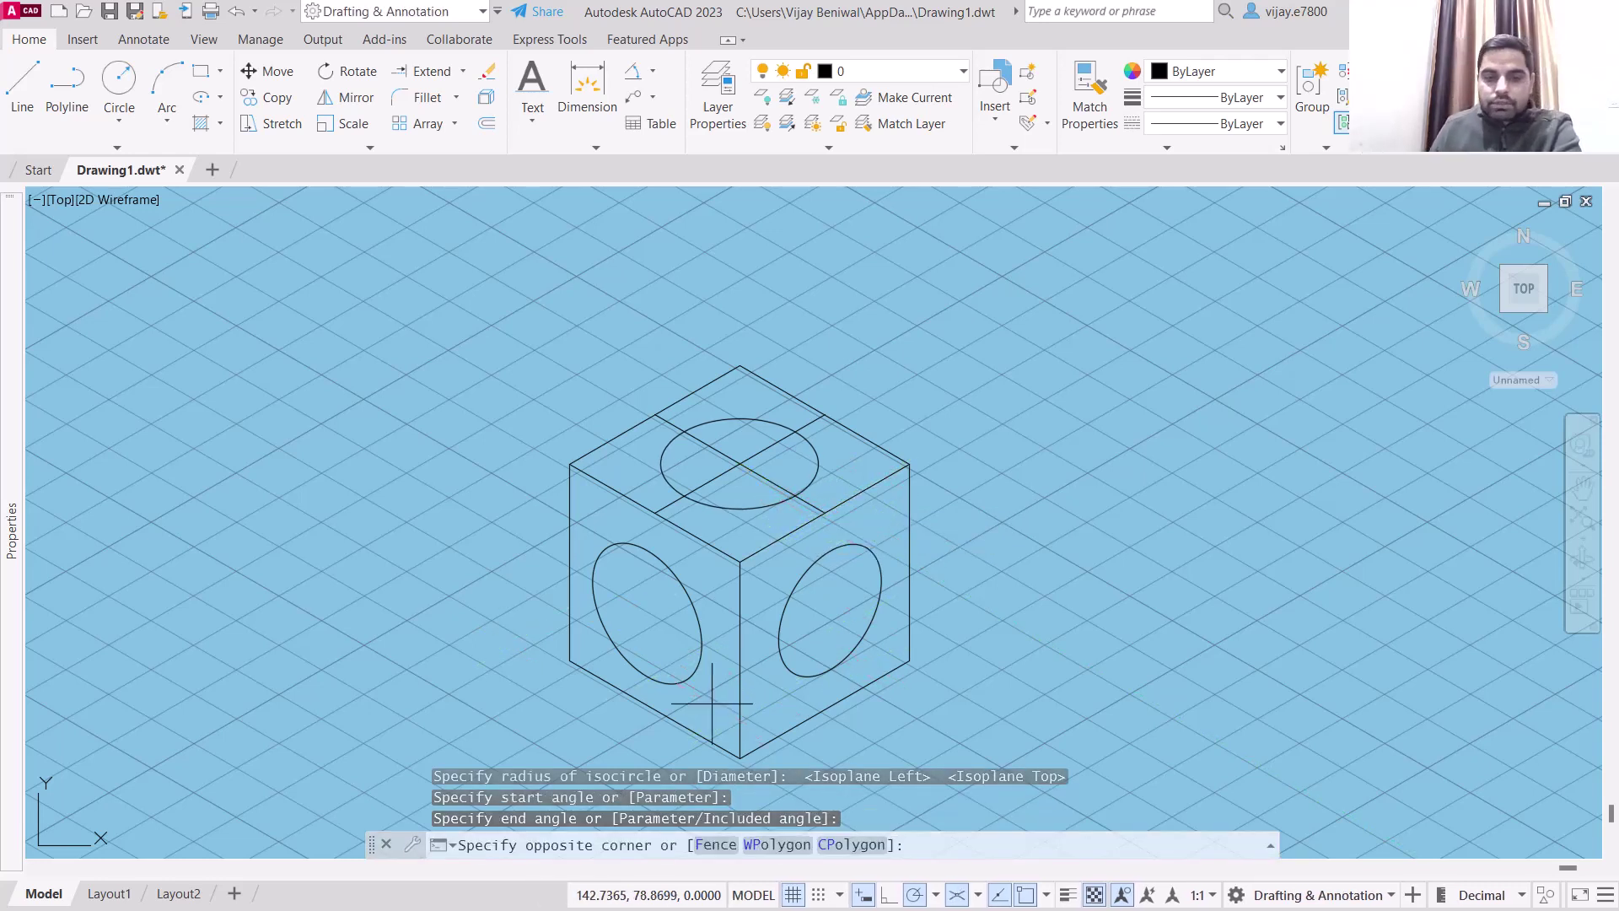
click(630, 596)
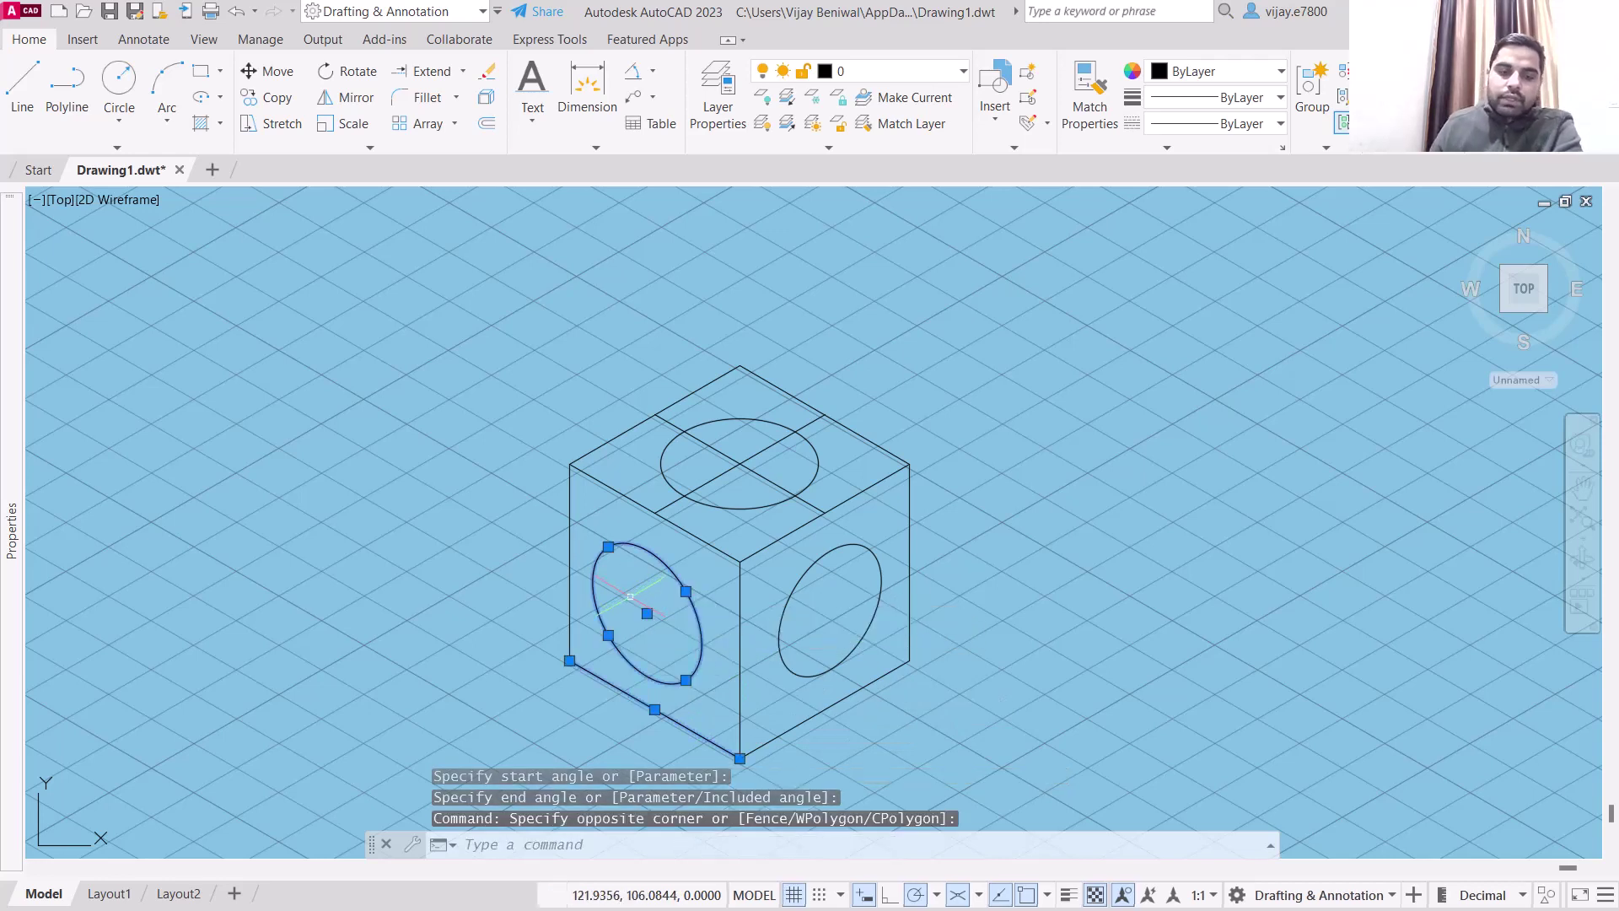
key(Escape)
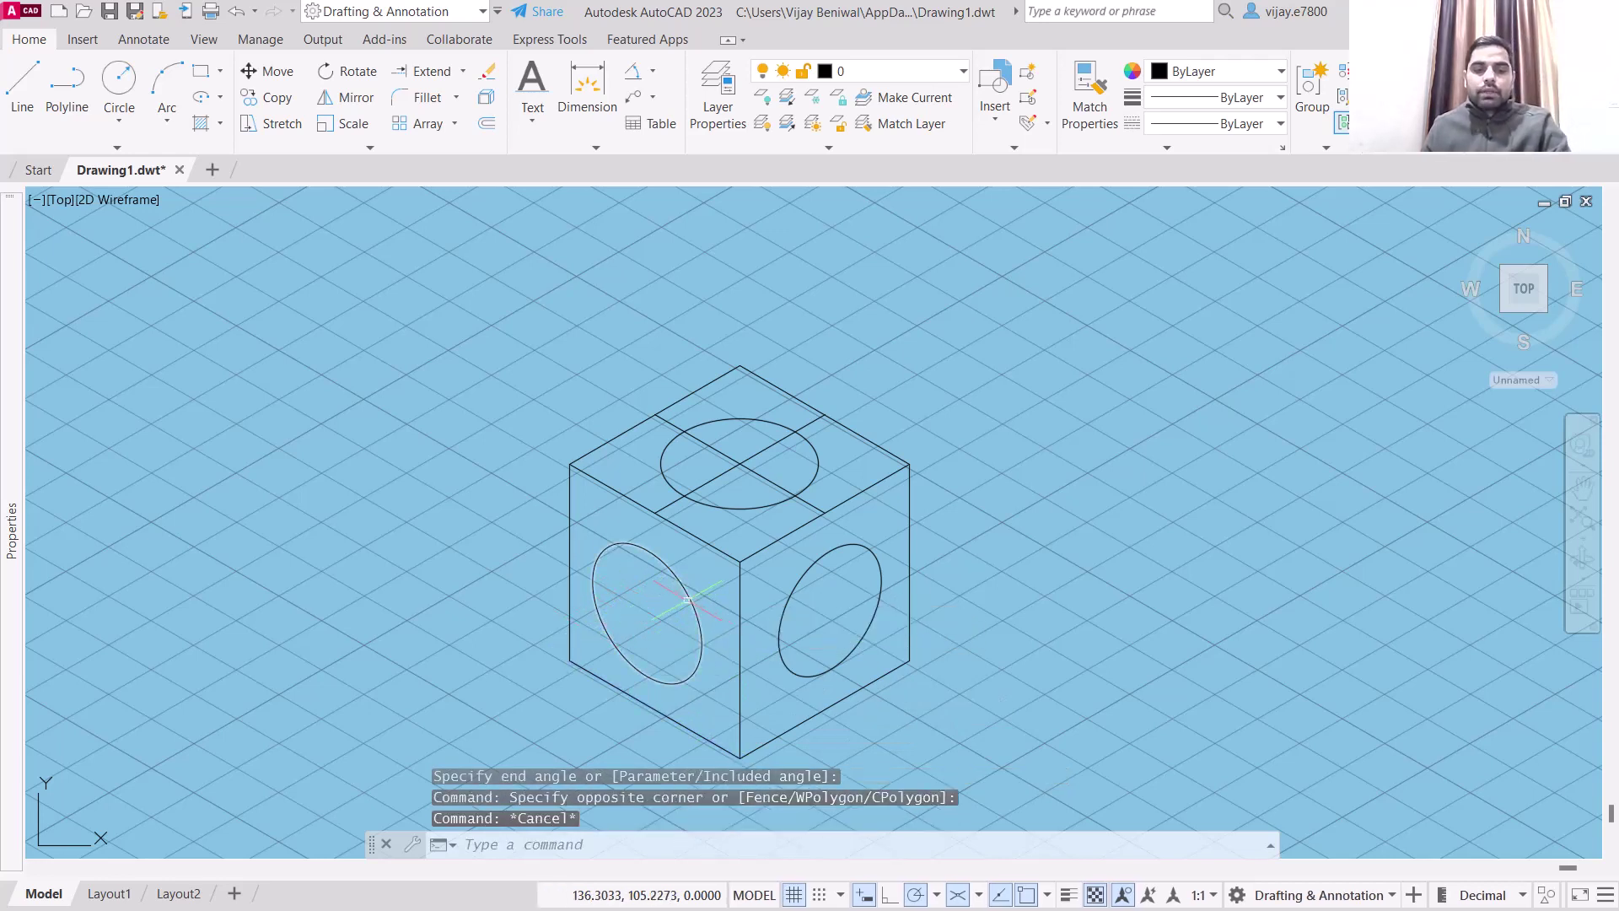
key(Delete)
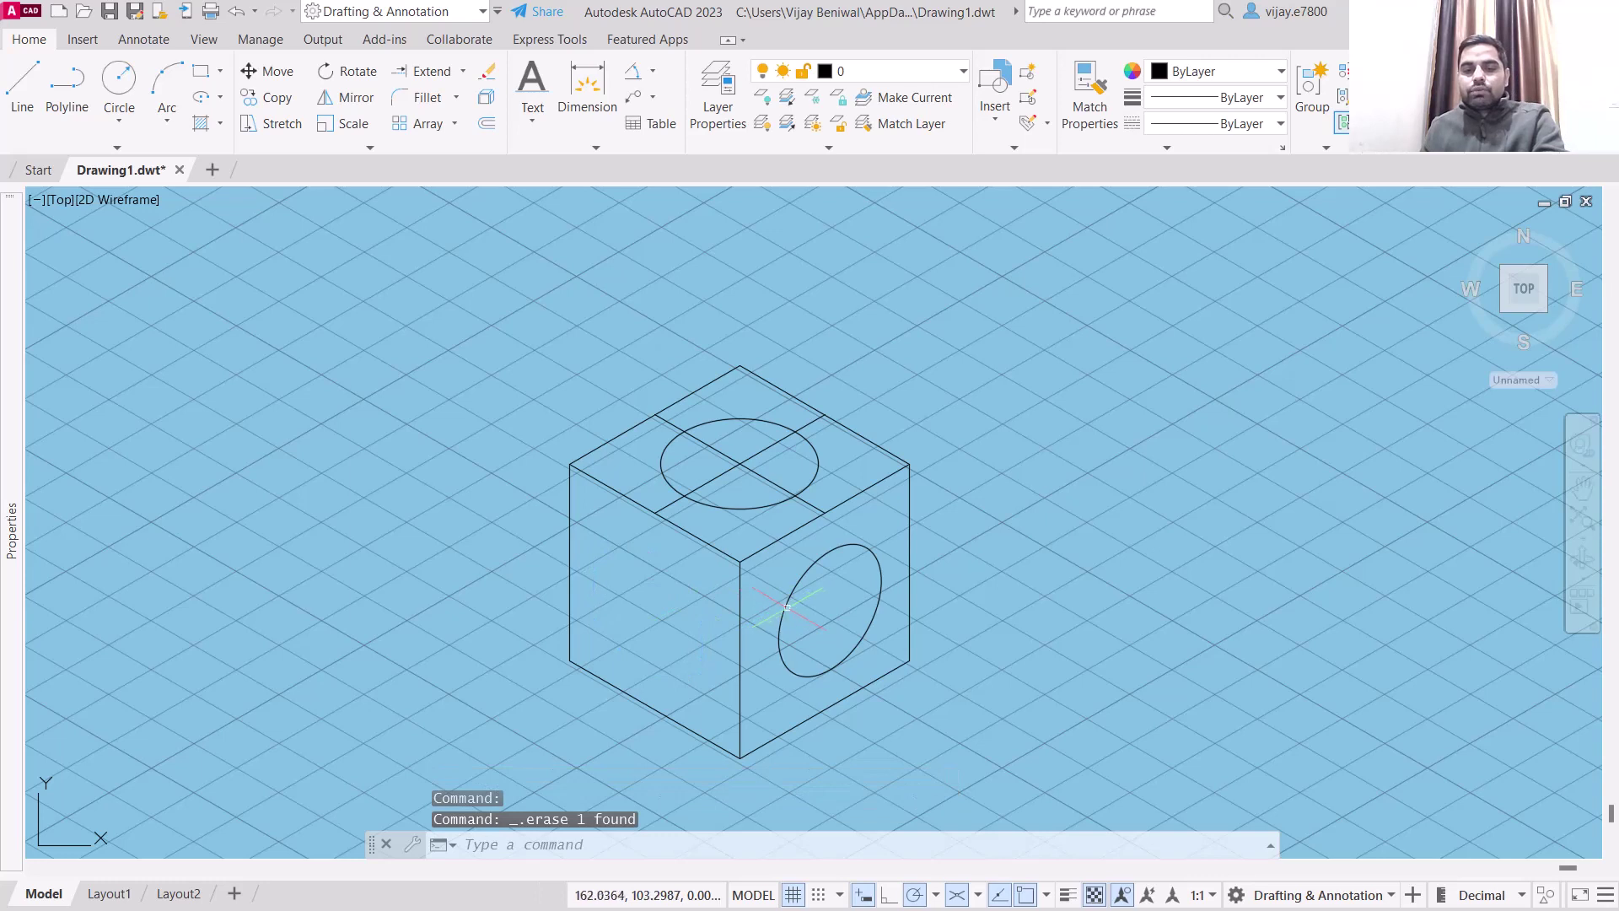
scroll(1015, 506, down, 5)
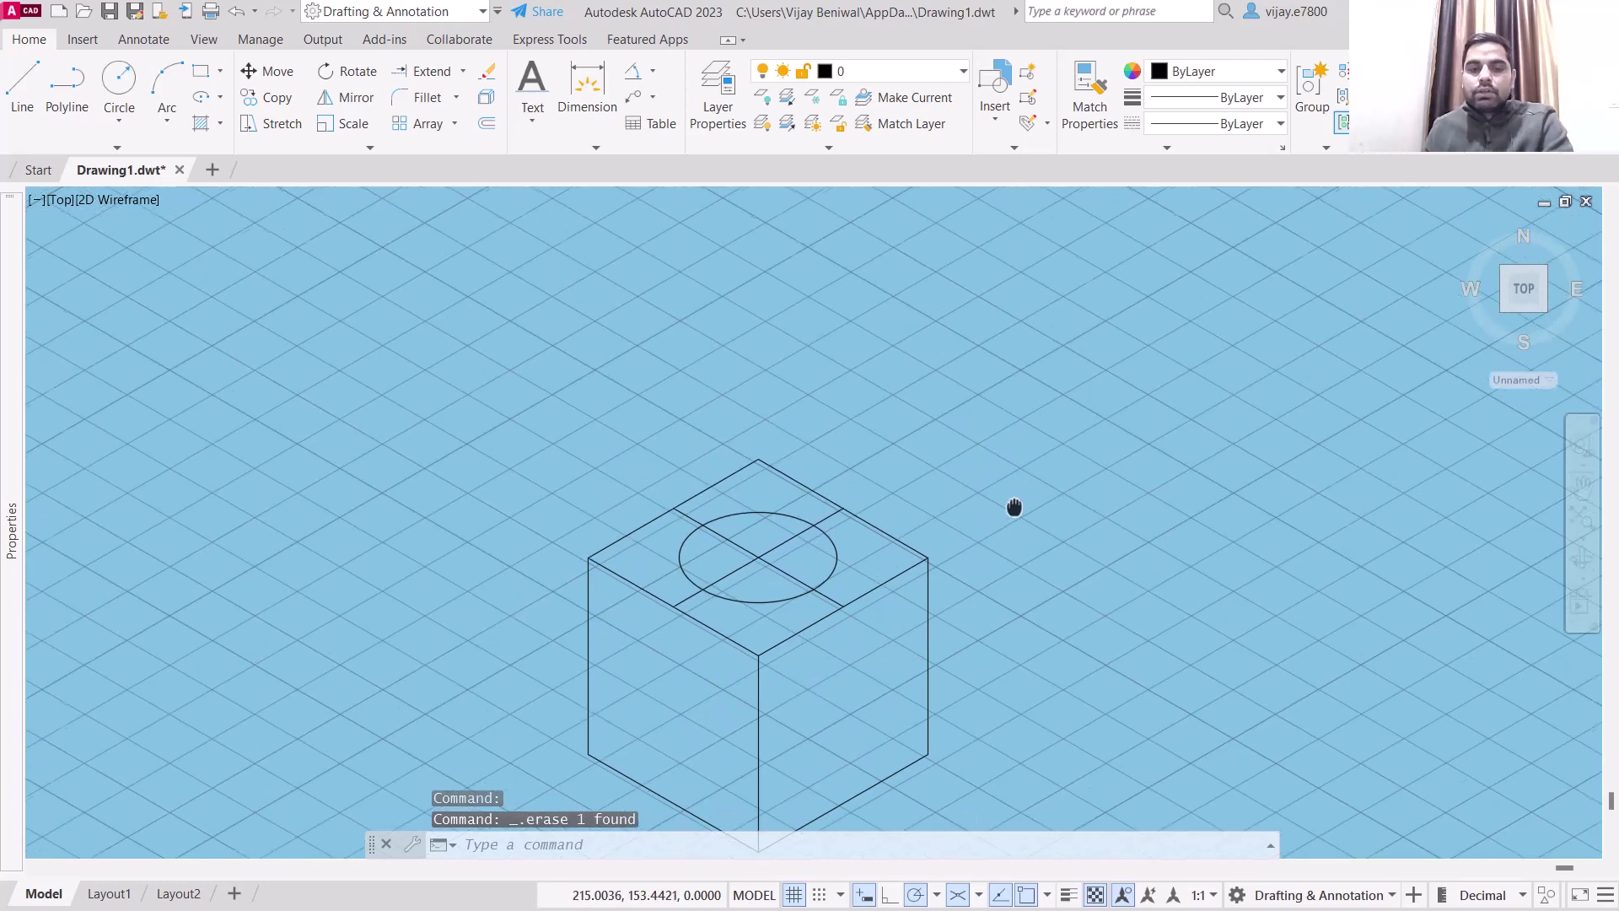
Draw a 50-unit line straight up from the centre of the top face's isocircle as the cone's axis.
scroll(899, 488, up, 3)
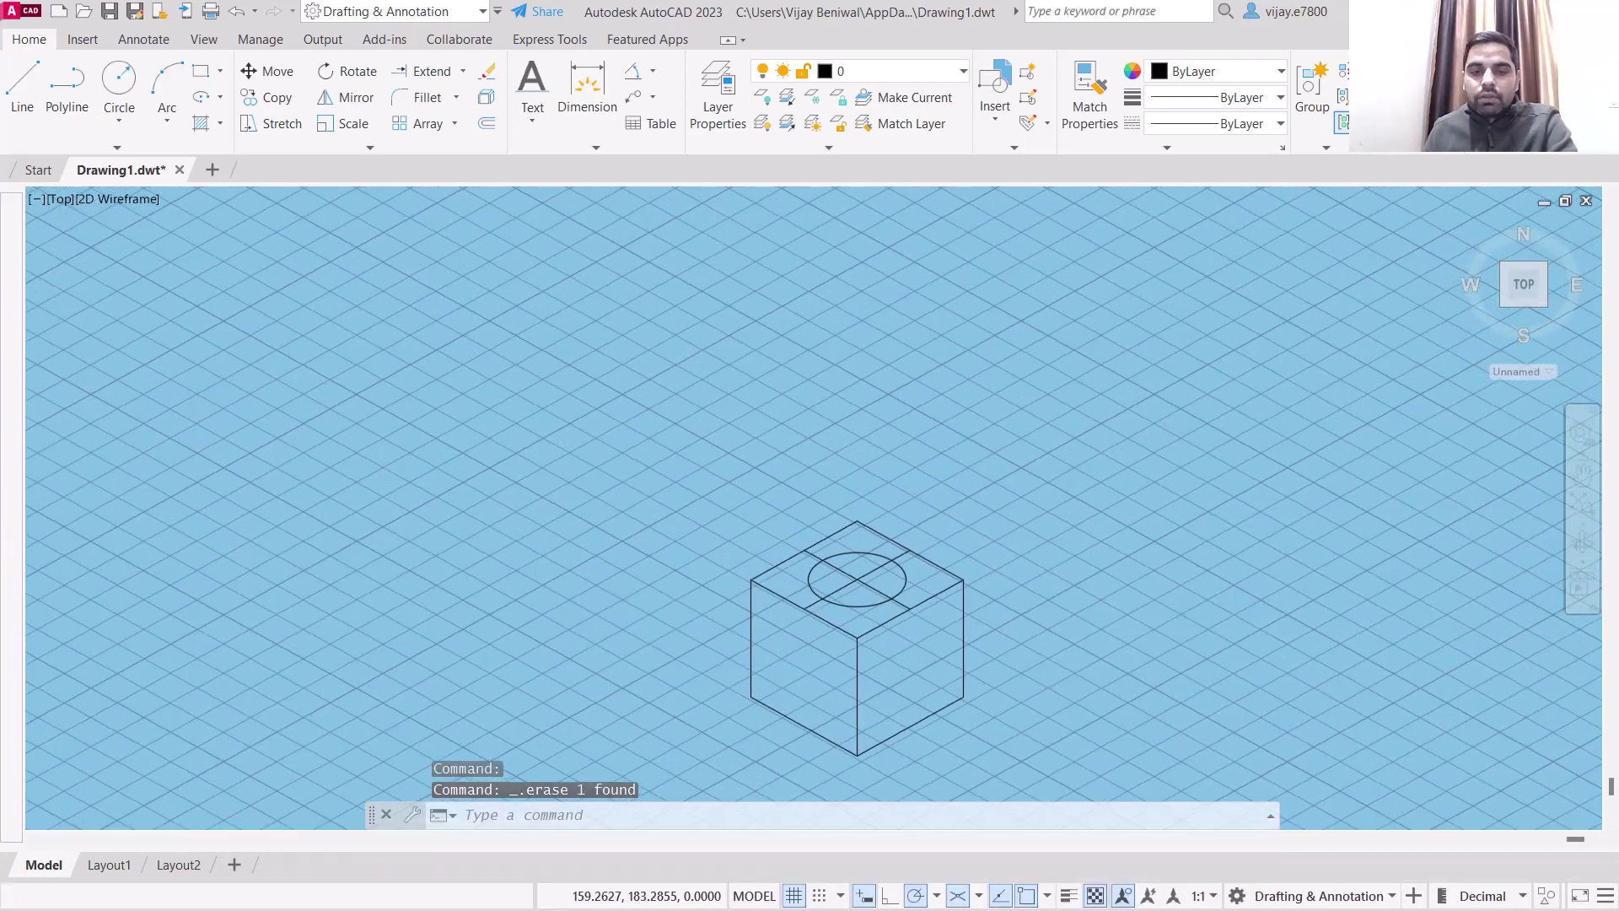
click(23, 91)
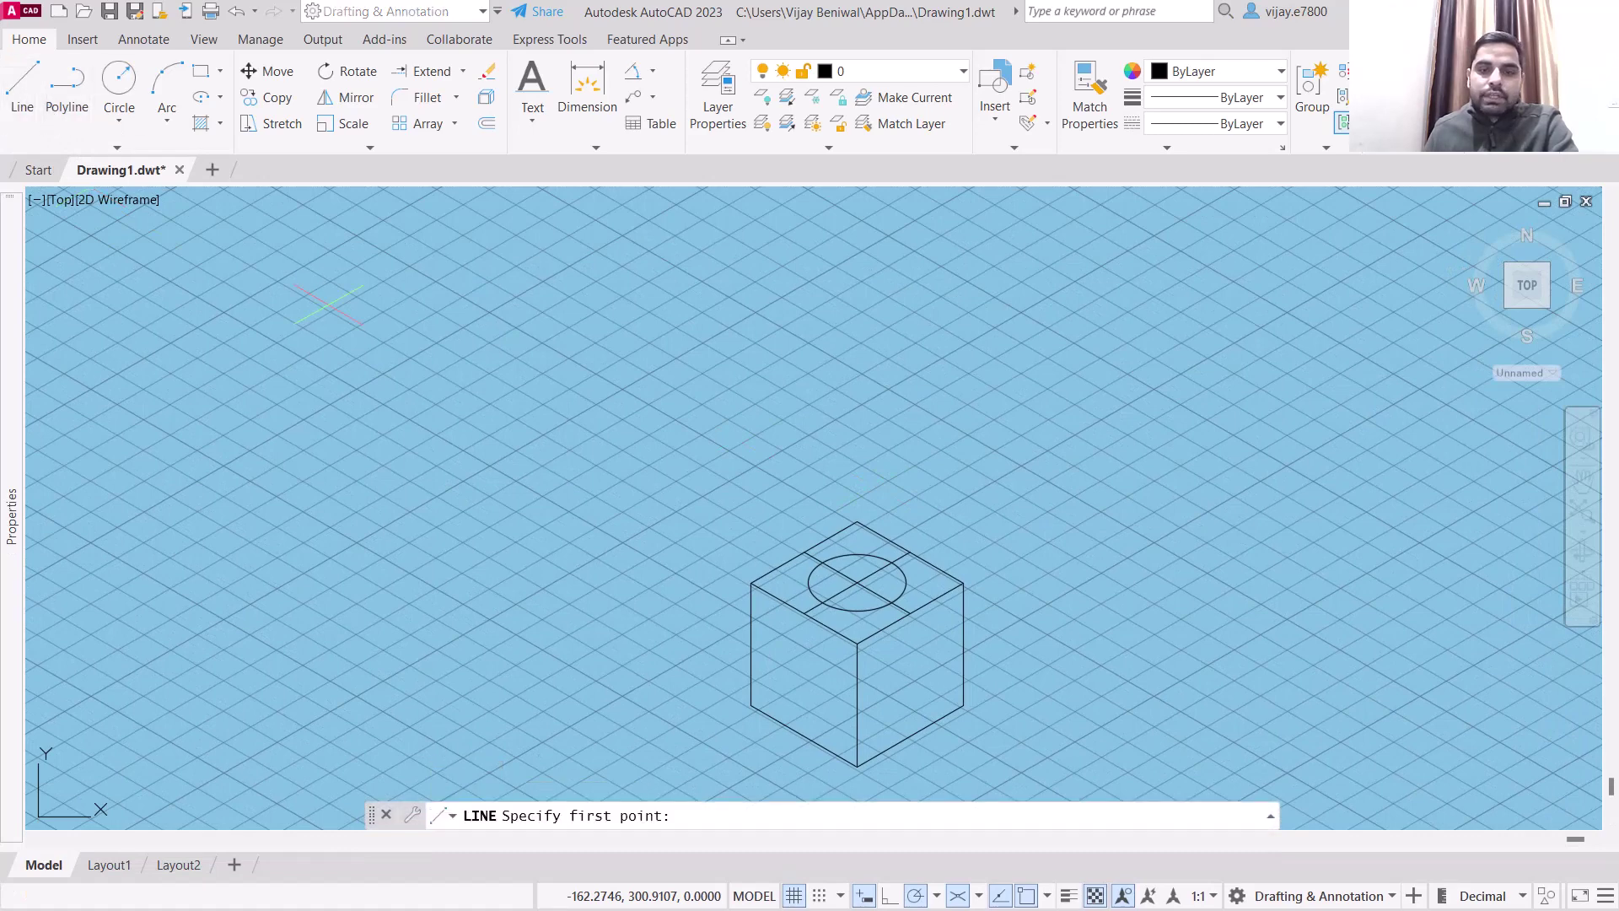
click(857, 582)
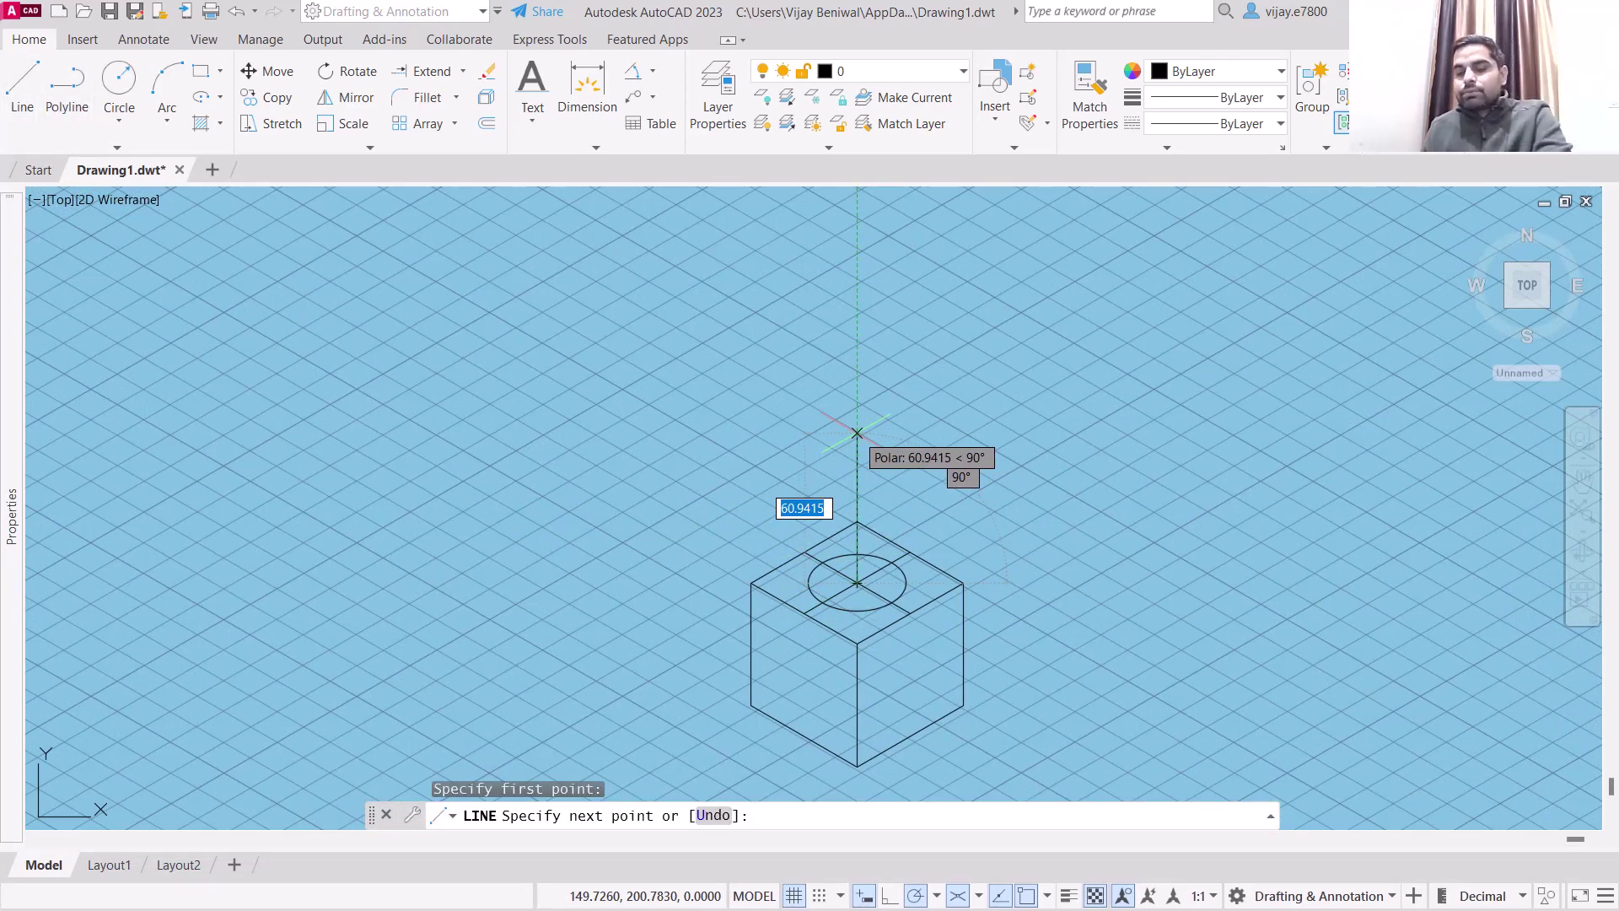
text(50)
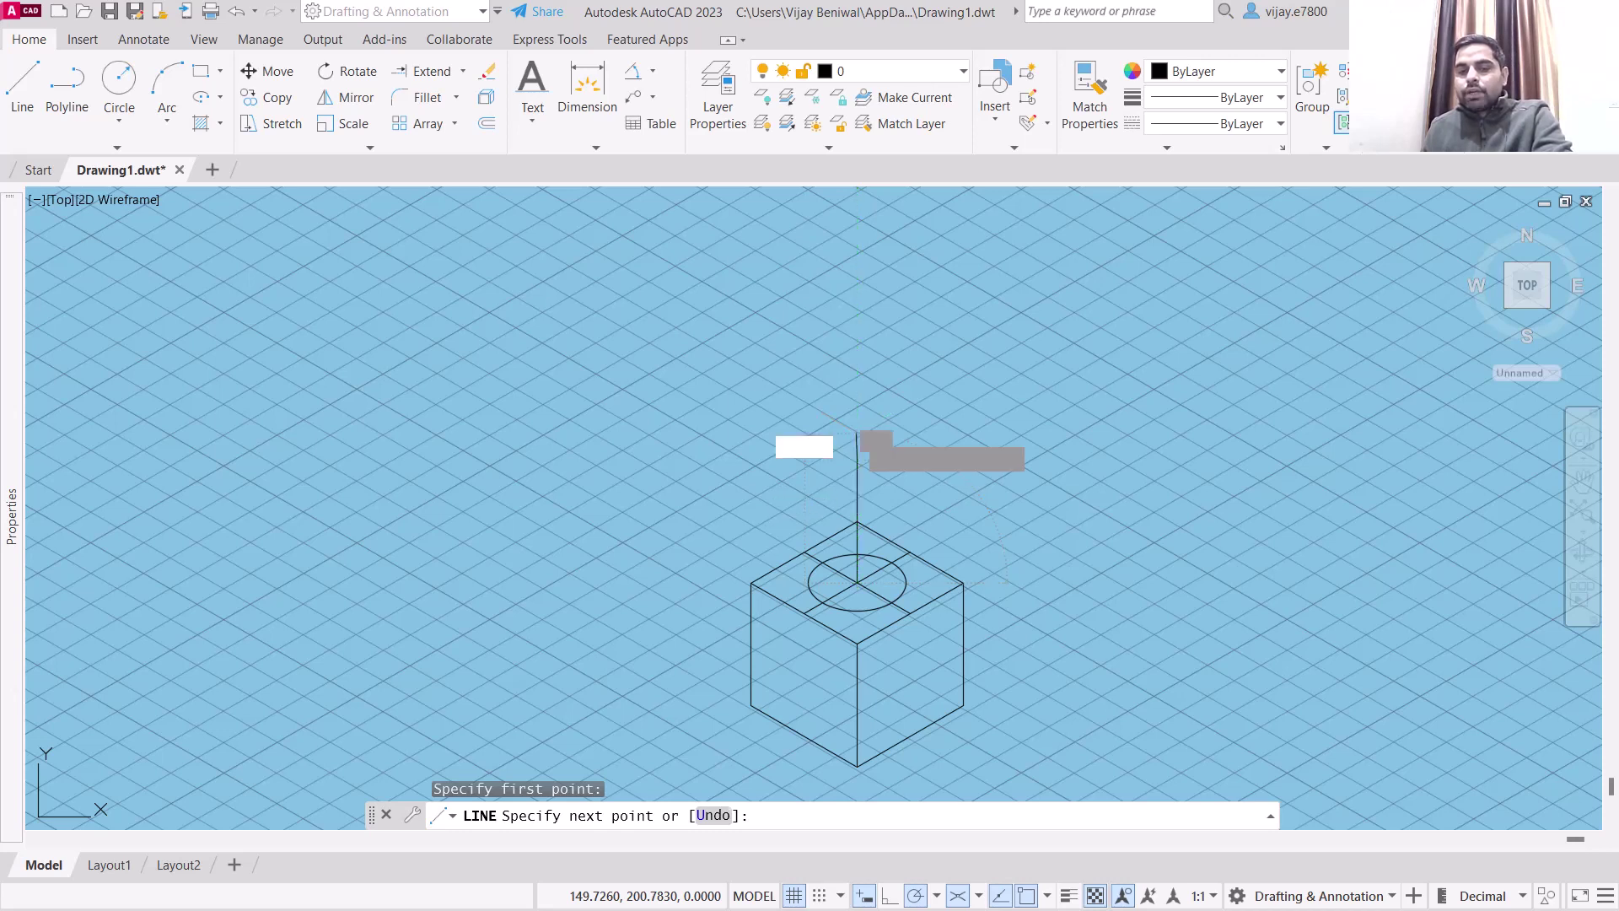
key(Return)
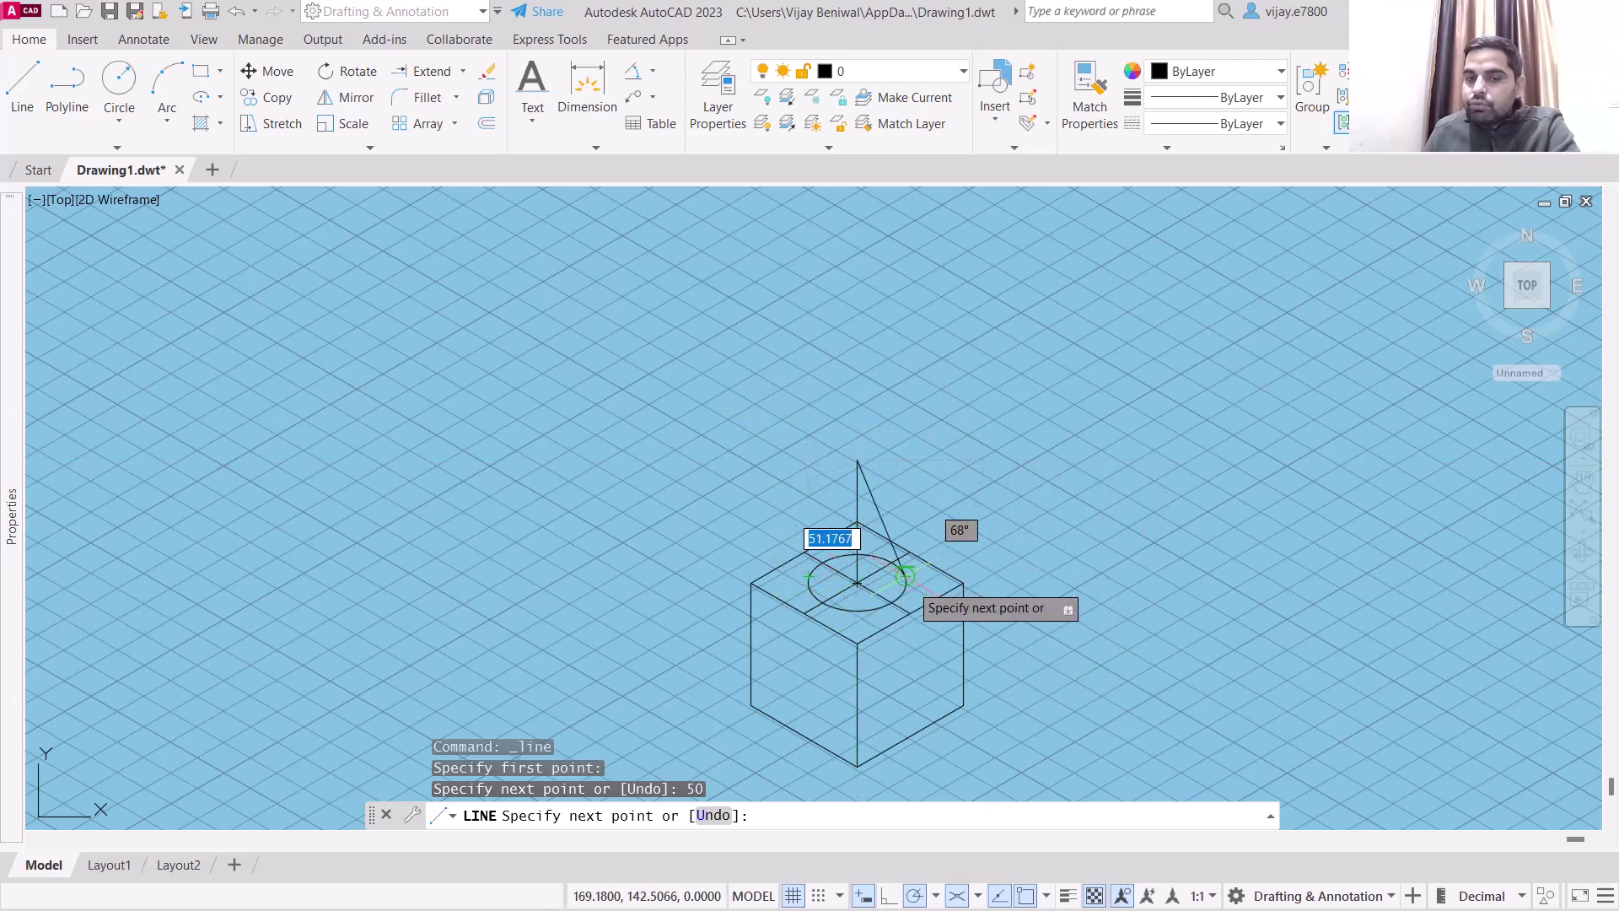
Check that the Tangent object snap is active and draw a line from the axis's upper end tangent to the isocircle's left side.
click(1048, 895)
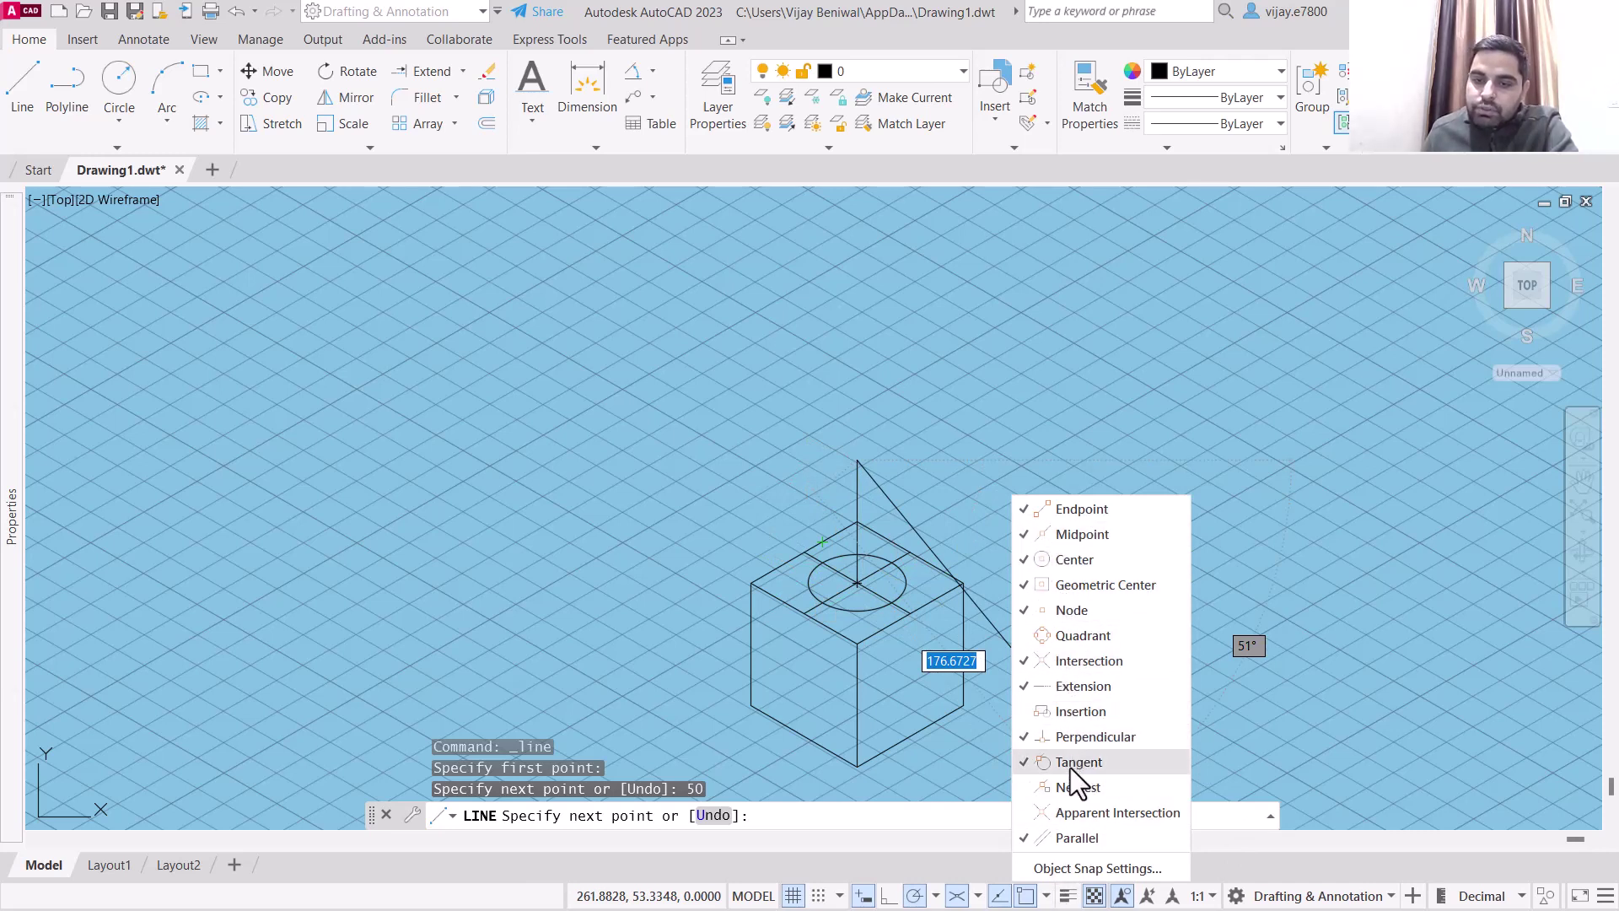
click(524, 458)
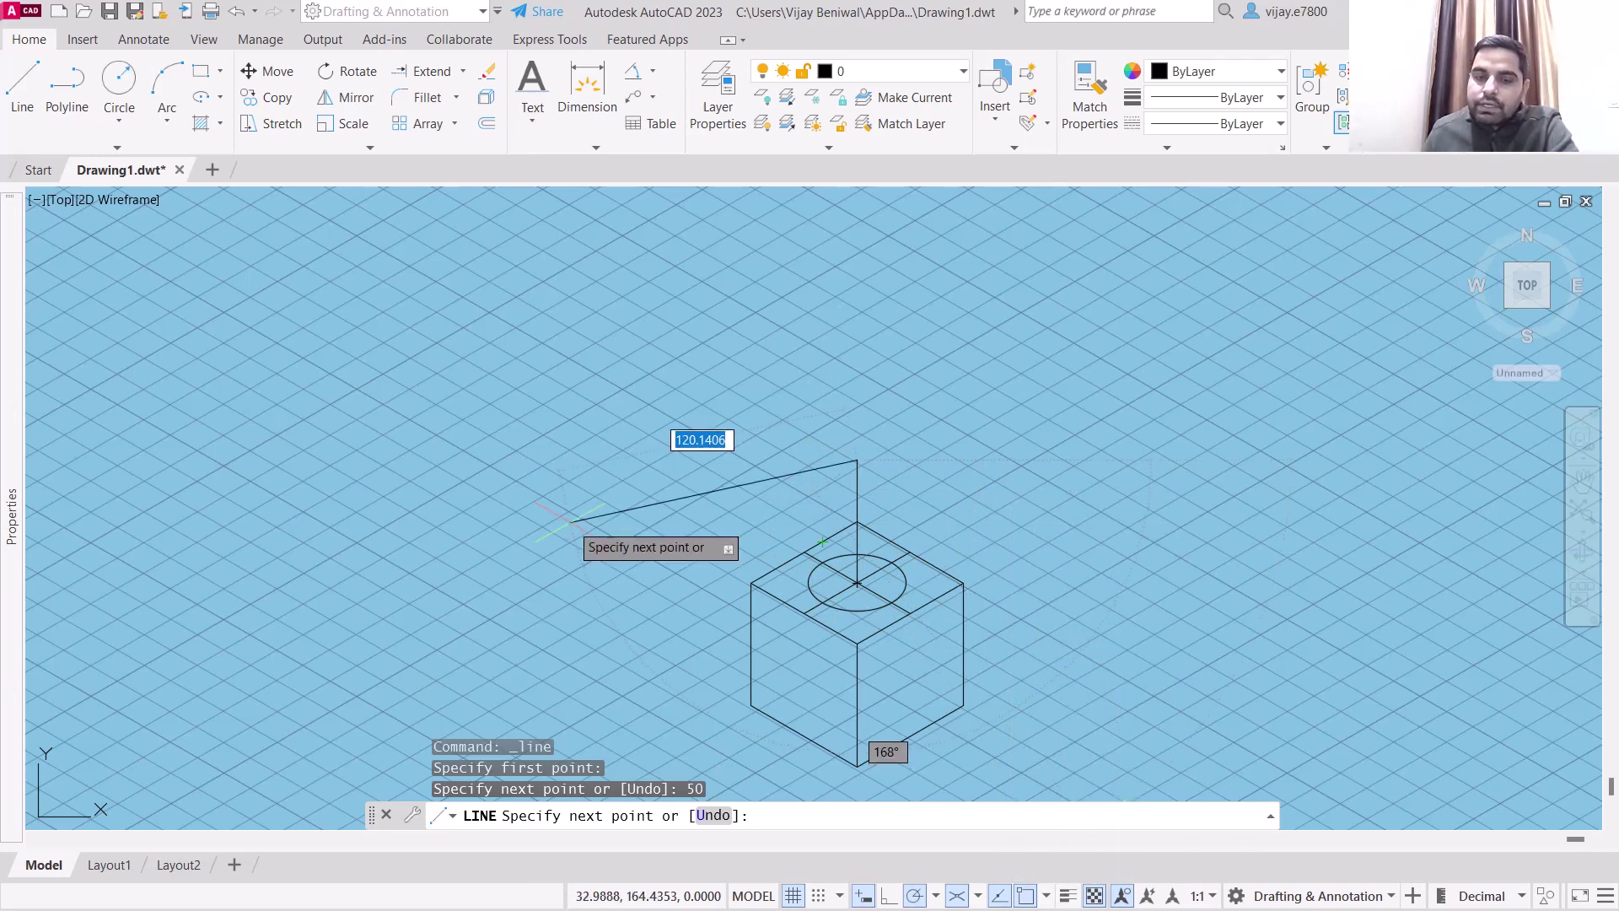
scroll(810, 573, up, 4)
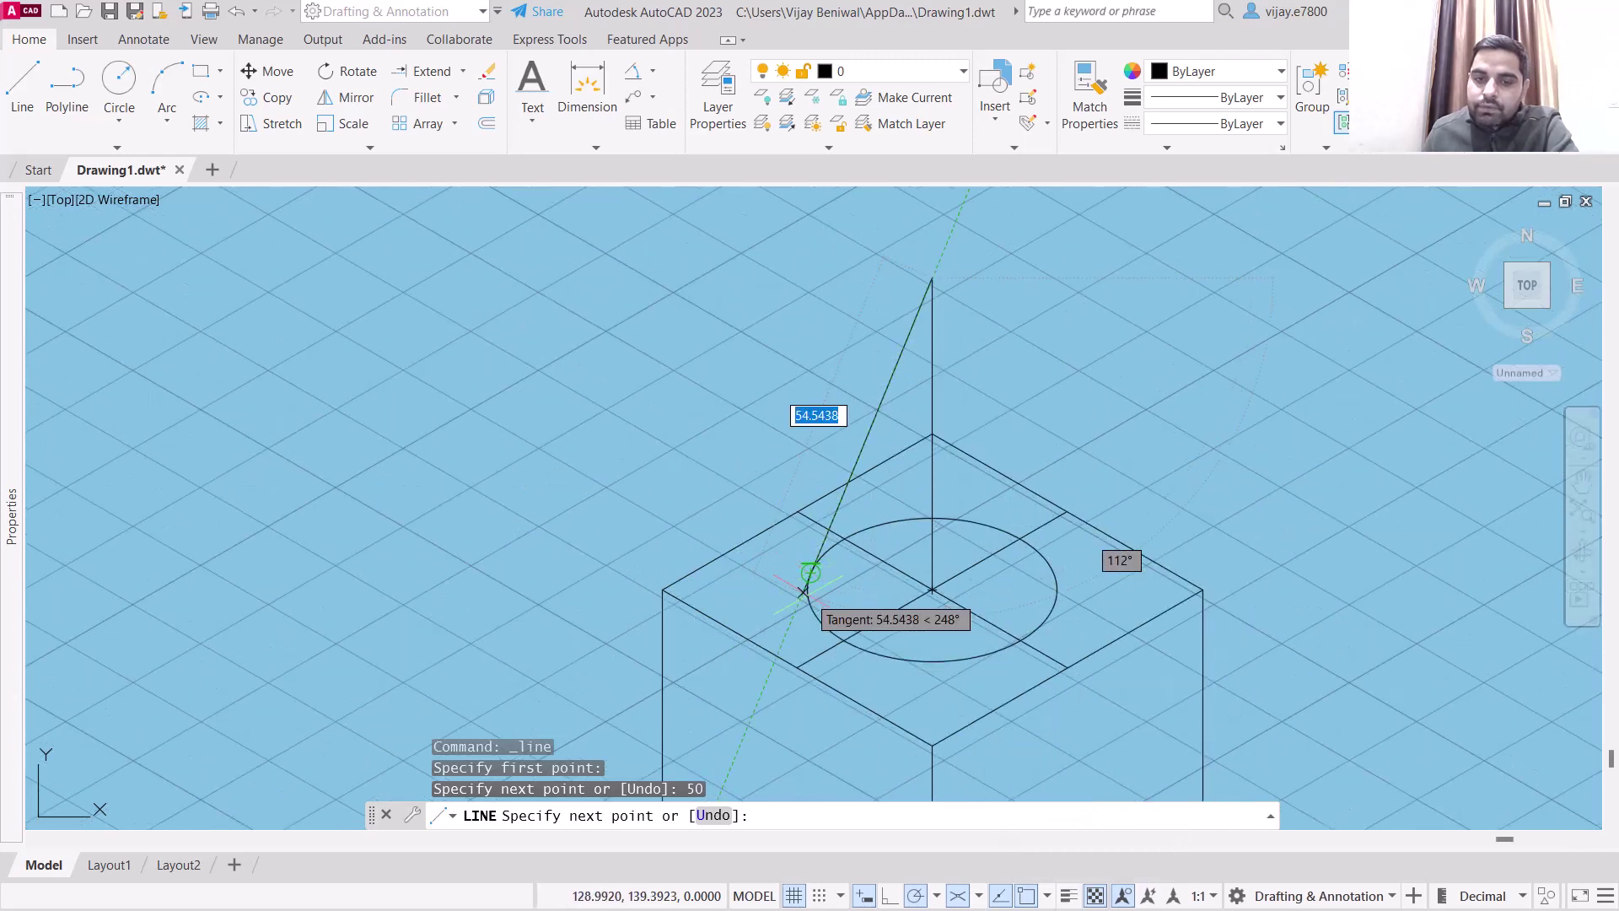
click(810, 573)
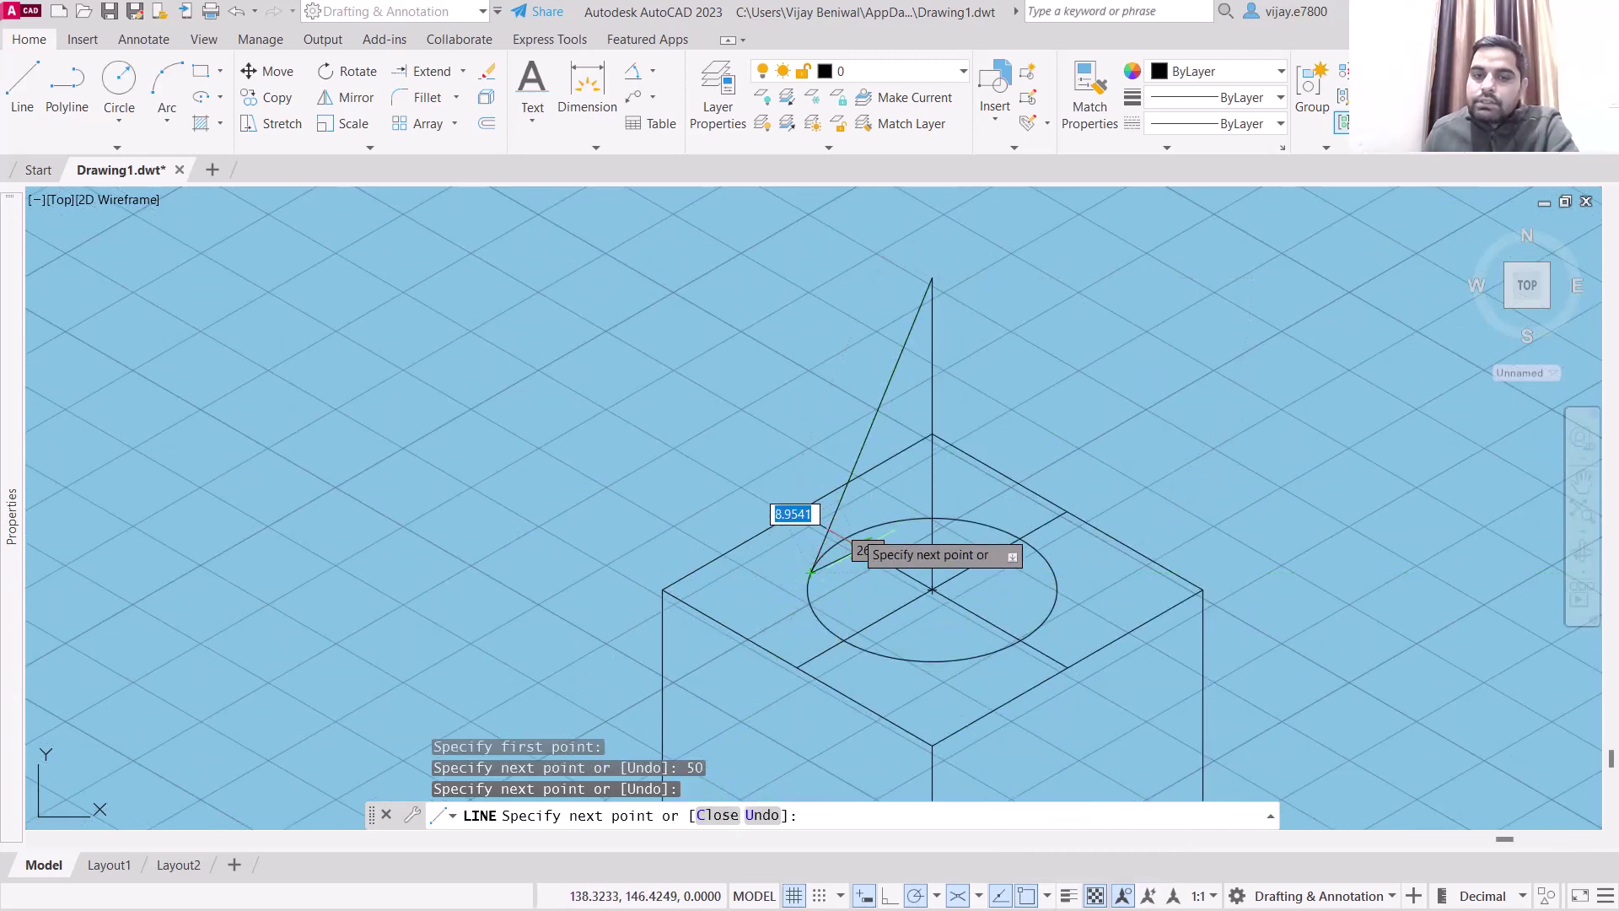
right_click(864, 434)
click(868, 440)
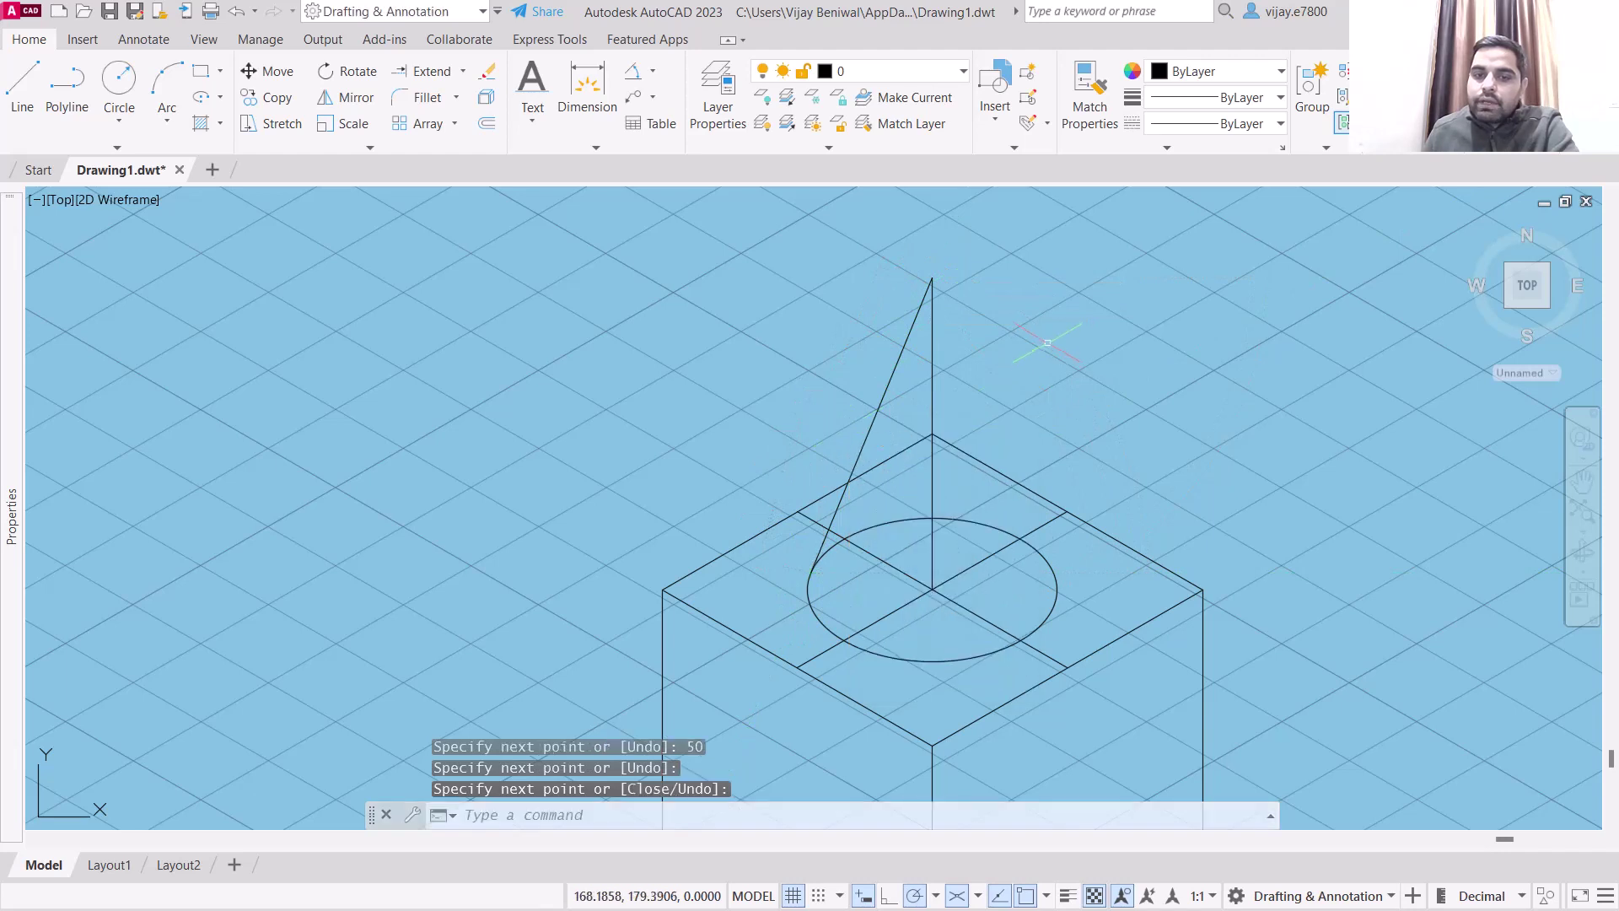
Draw a second line from the cone's apex tangent to the right side of the isocircle.
right_click(1053, 375)
click(1092, 355)
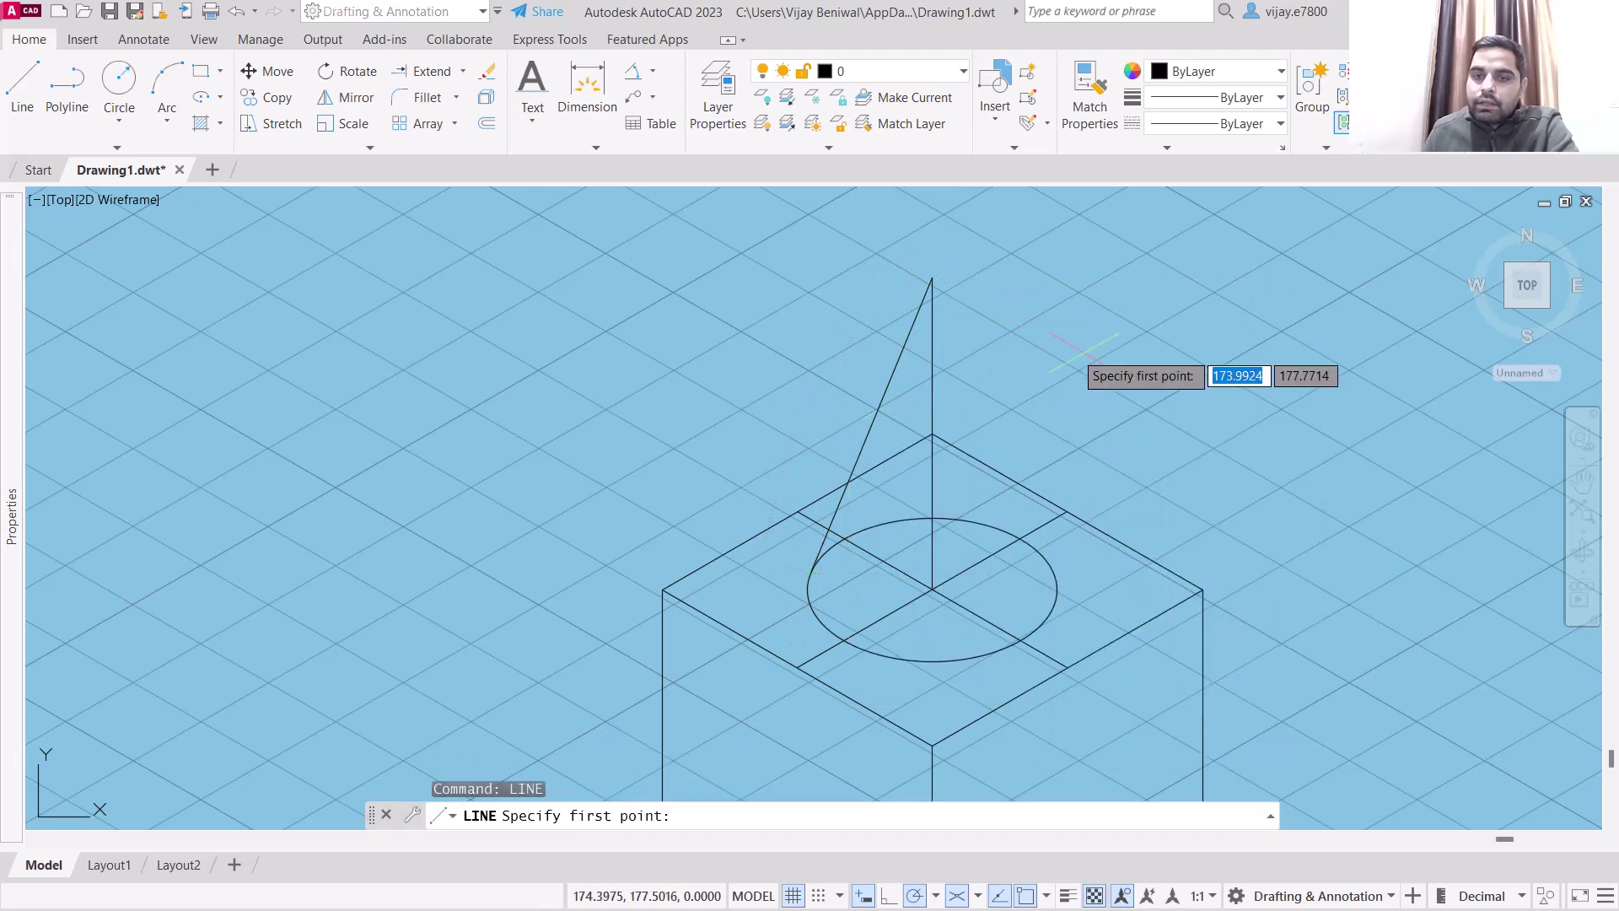
click(931, 278)
click(1054, 573)
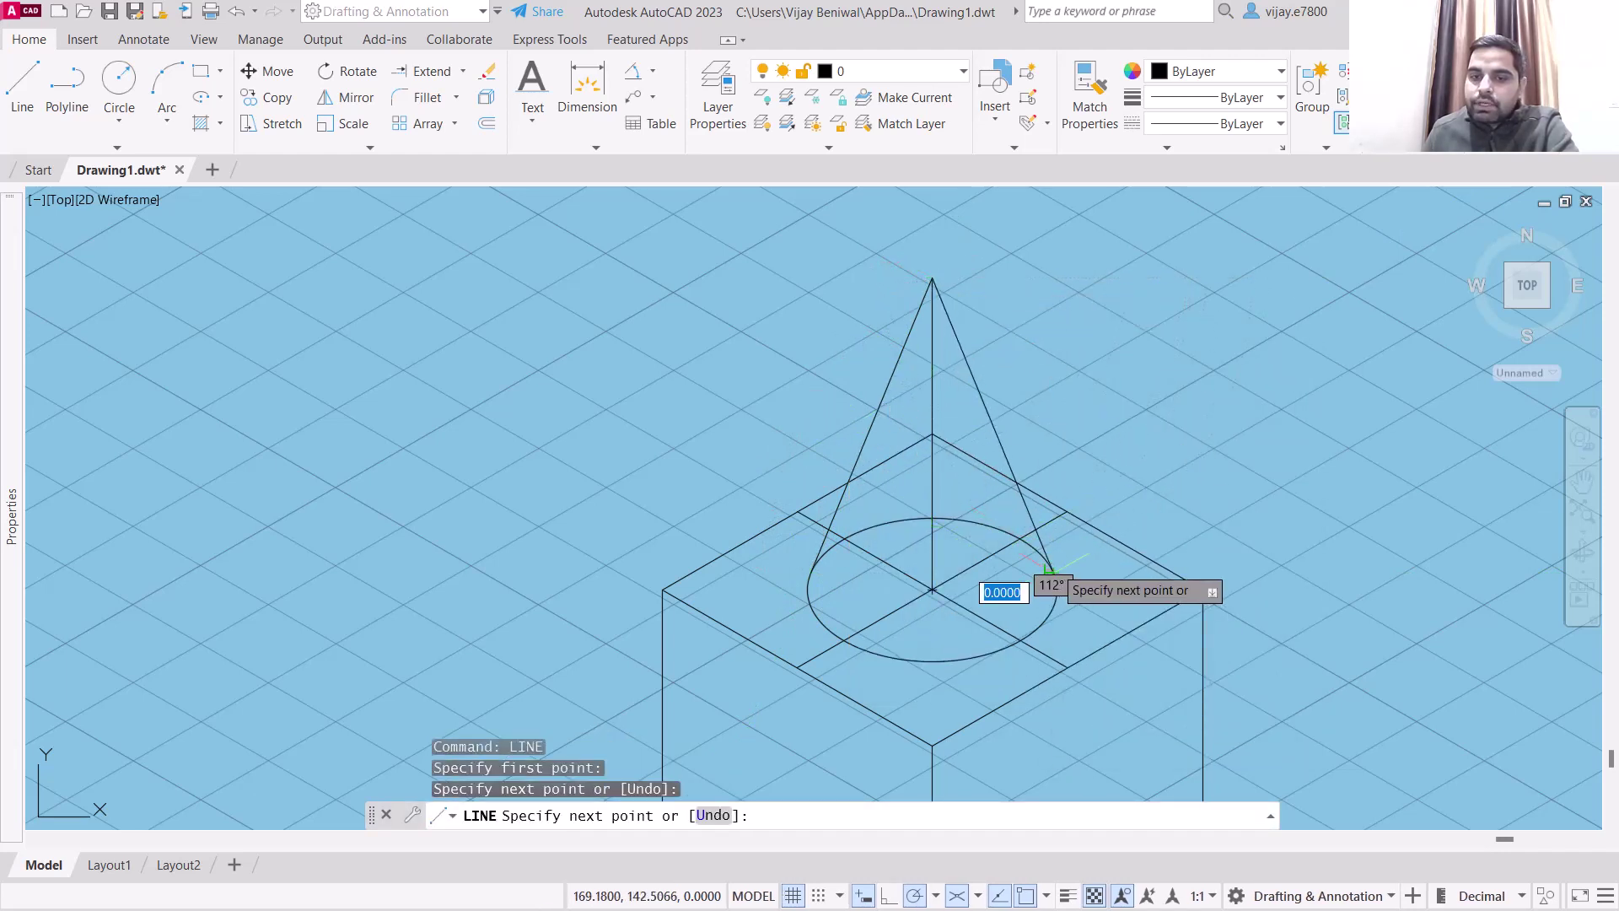
right_click(1185, 455)
key(Escape)
key(Return)
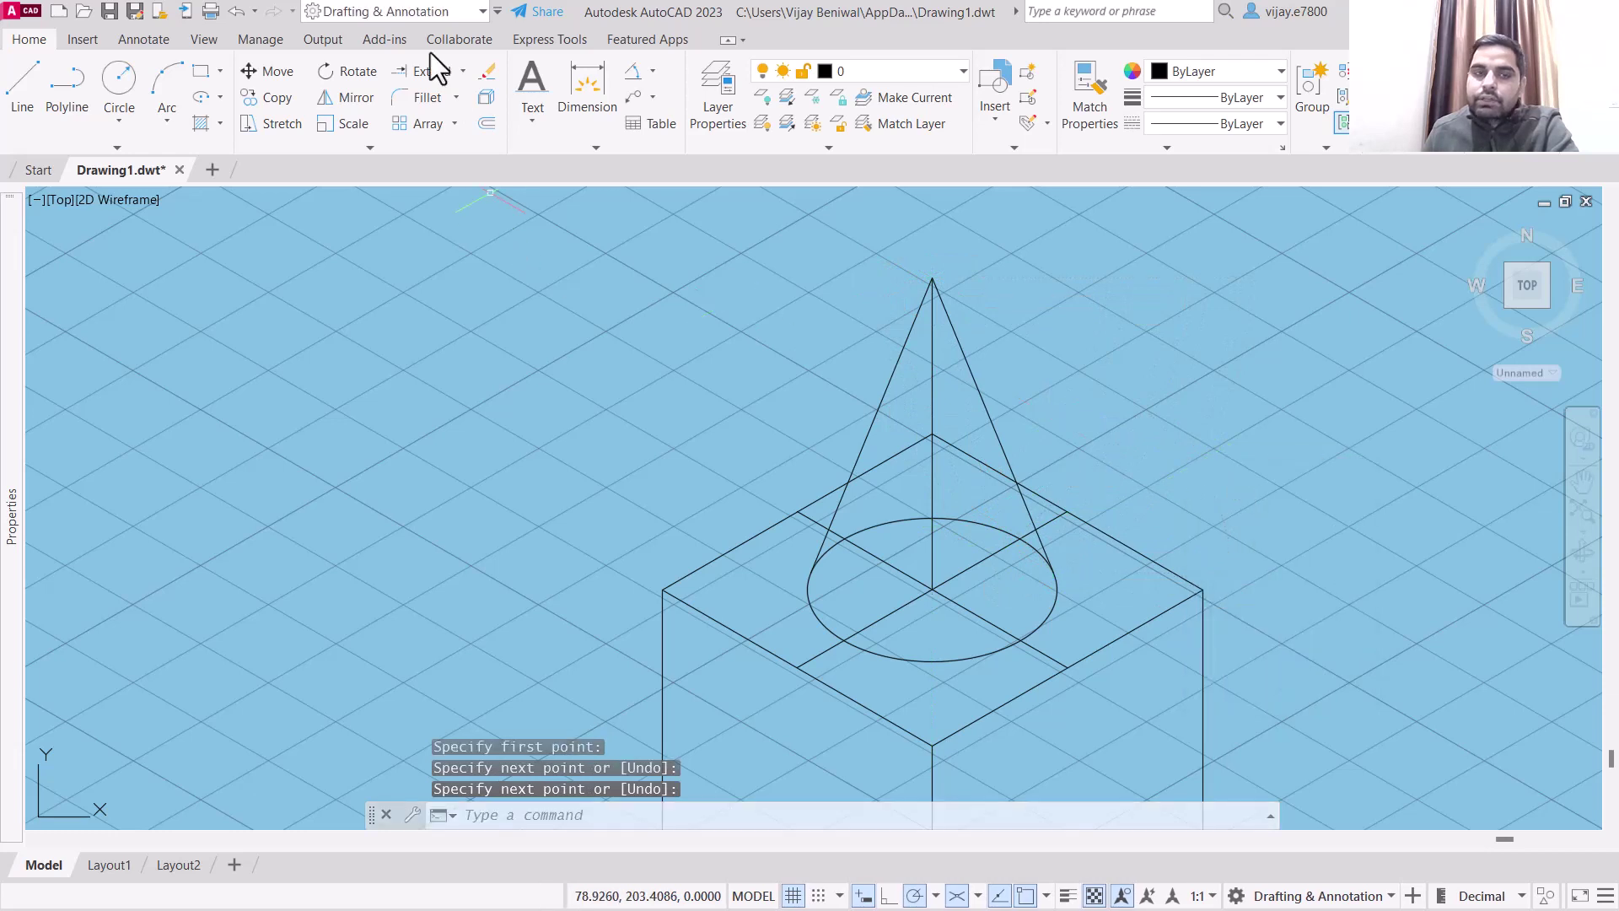
Trim away the centre lines inside the isocircle, the isocircle's rear arc between the cone's sides, and the cone's vertical axis.
click(462, 71)
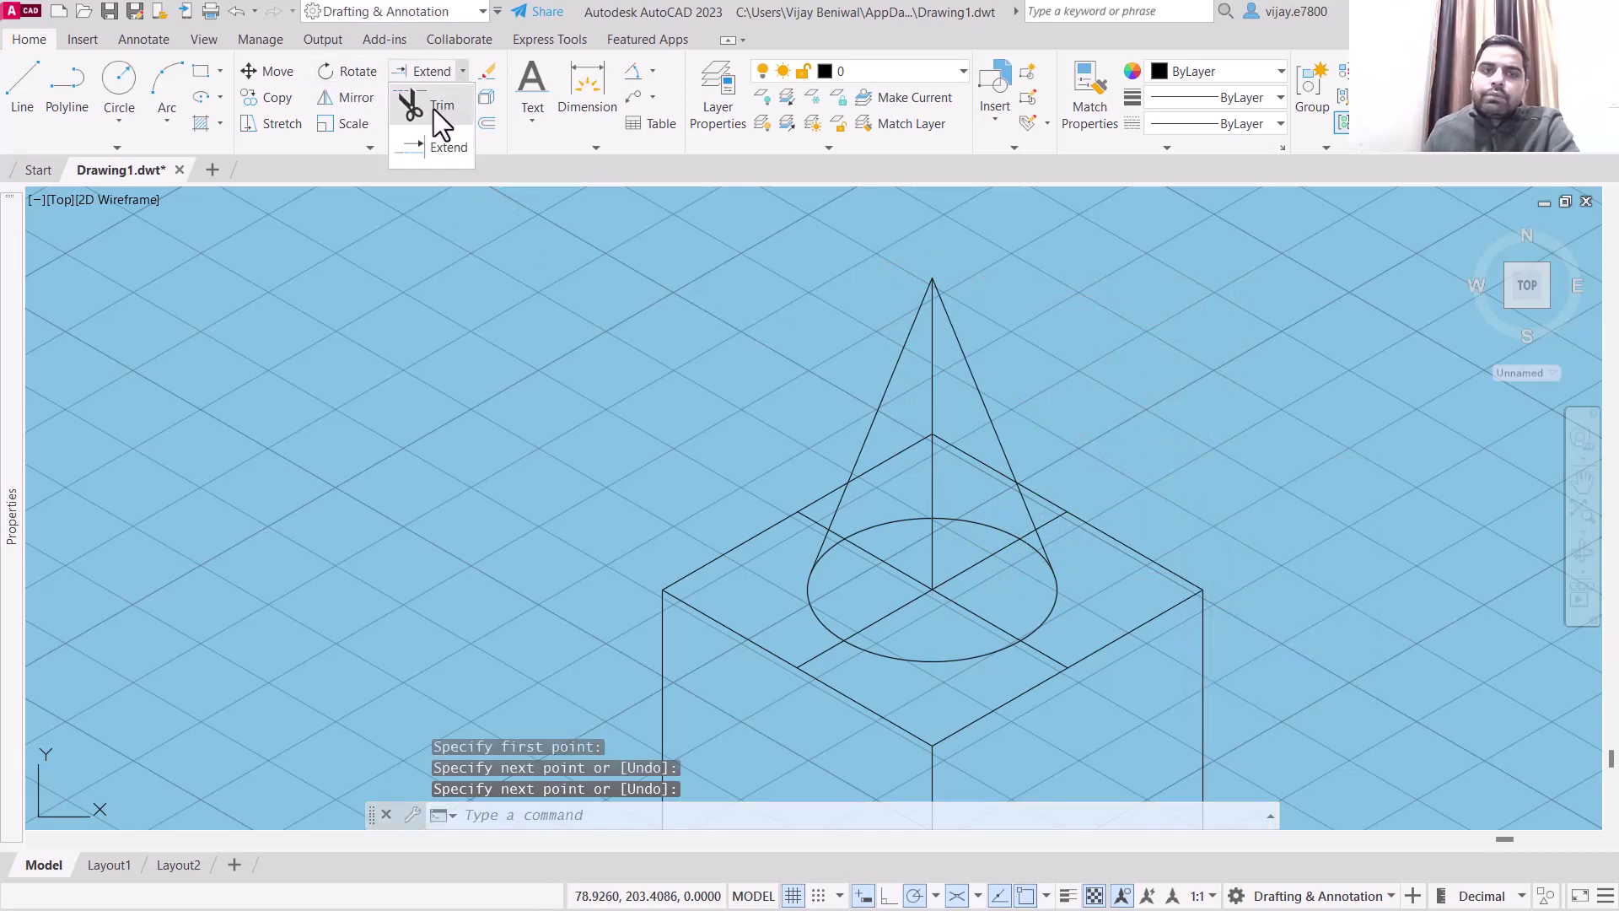
click(433, 109)
mouse_move(981, 597)
mouse_down()
mouse_move(986, 577)
mouse_move(918, 501)
mouse_move(949, 573)
mouse_move(888, 534)
mouse_move(881, 588)
mouse_up()
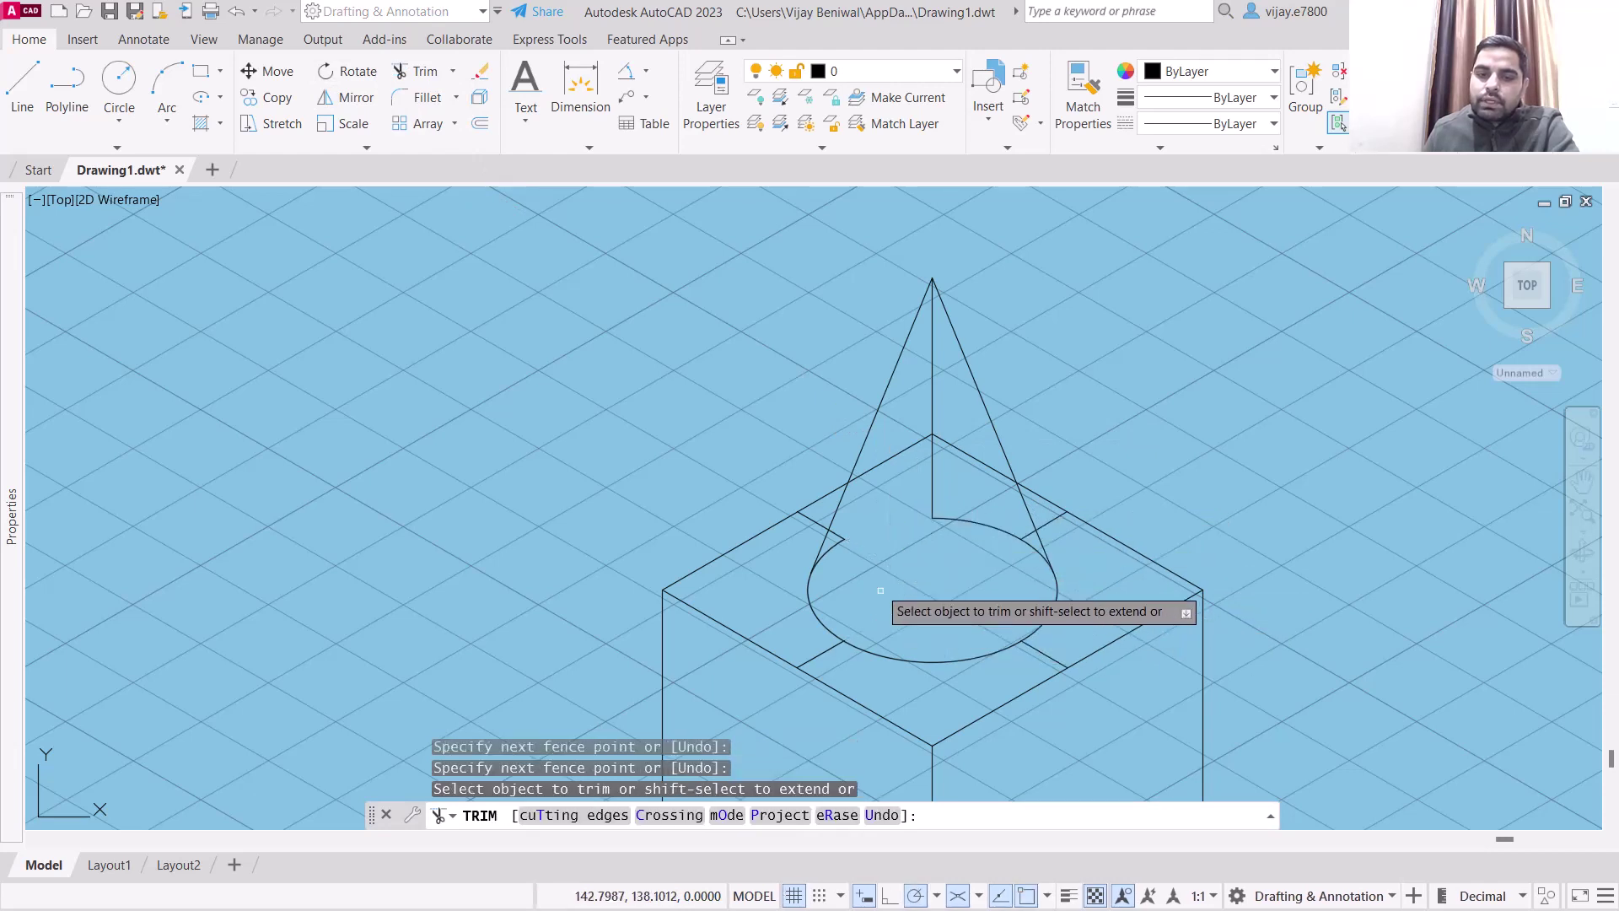
click(833, 547)
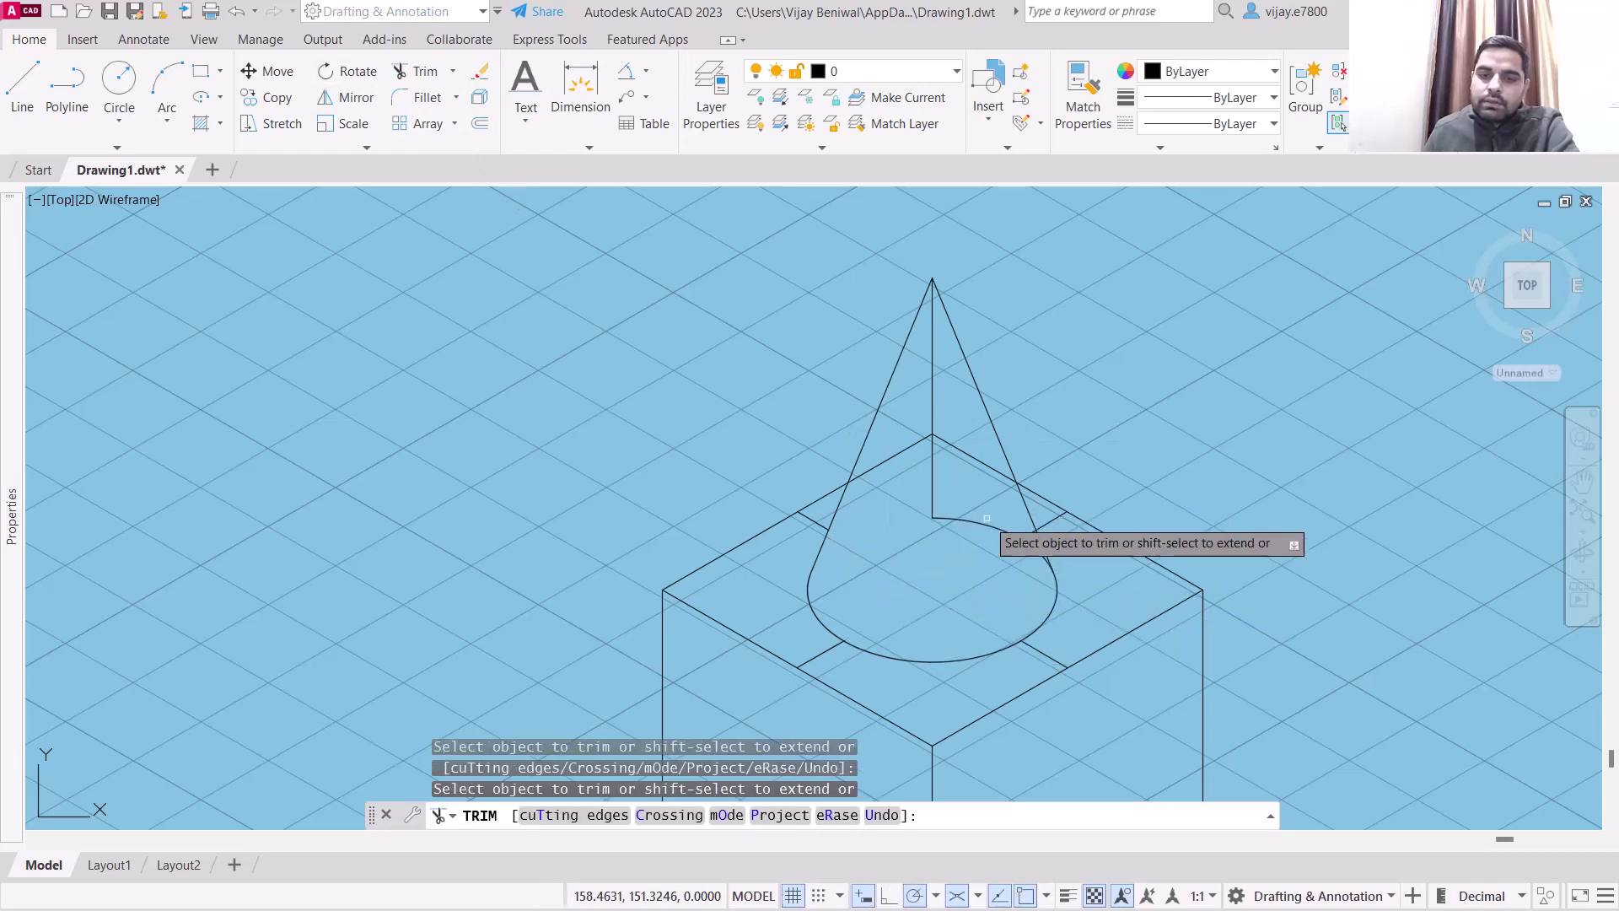
drag(986, 523, 986, 517)
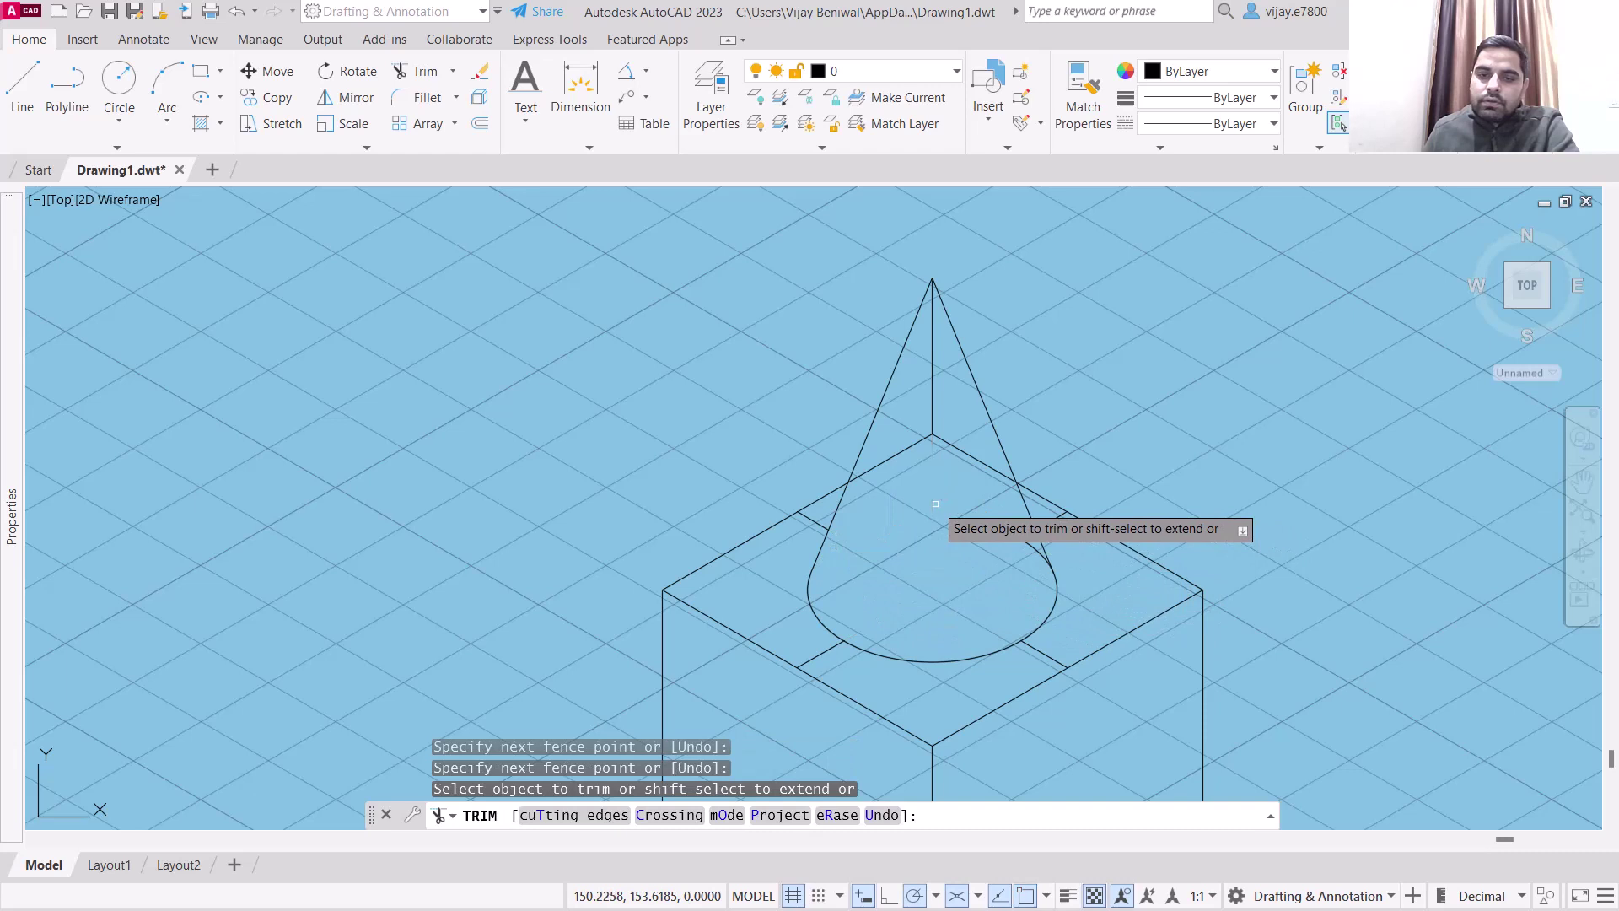
click(935, 503)
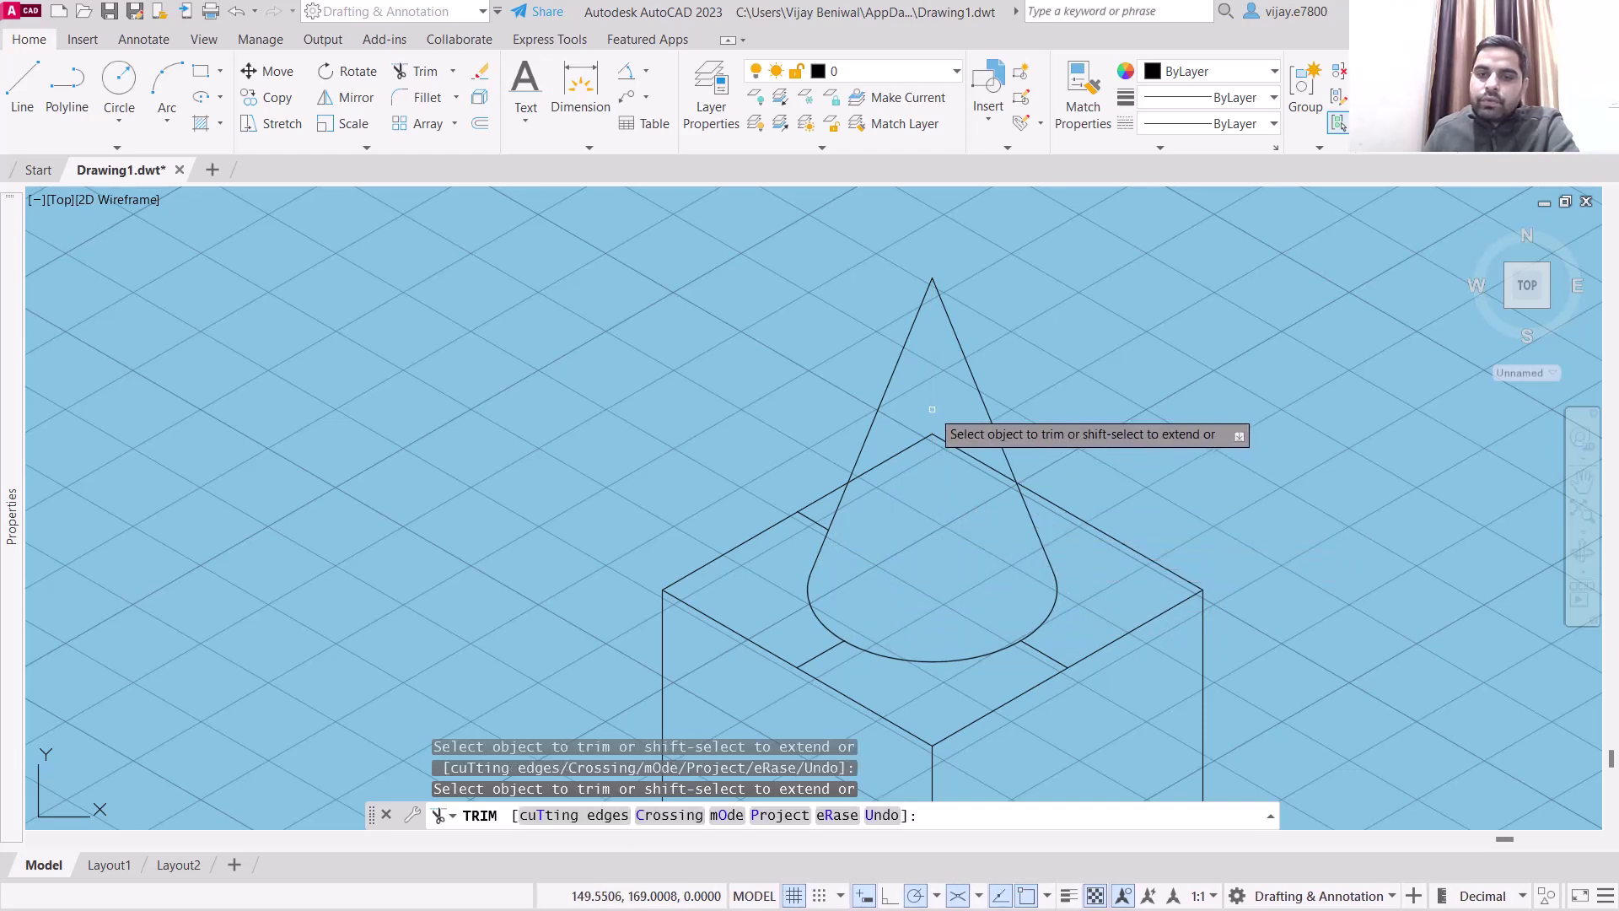
Trim the top face's two rear edges where the cone hides them and remove the leftover centre-line stubs around its base.
click(976, 461)
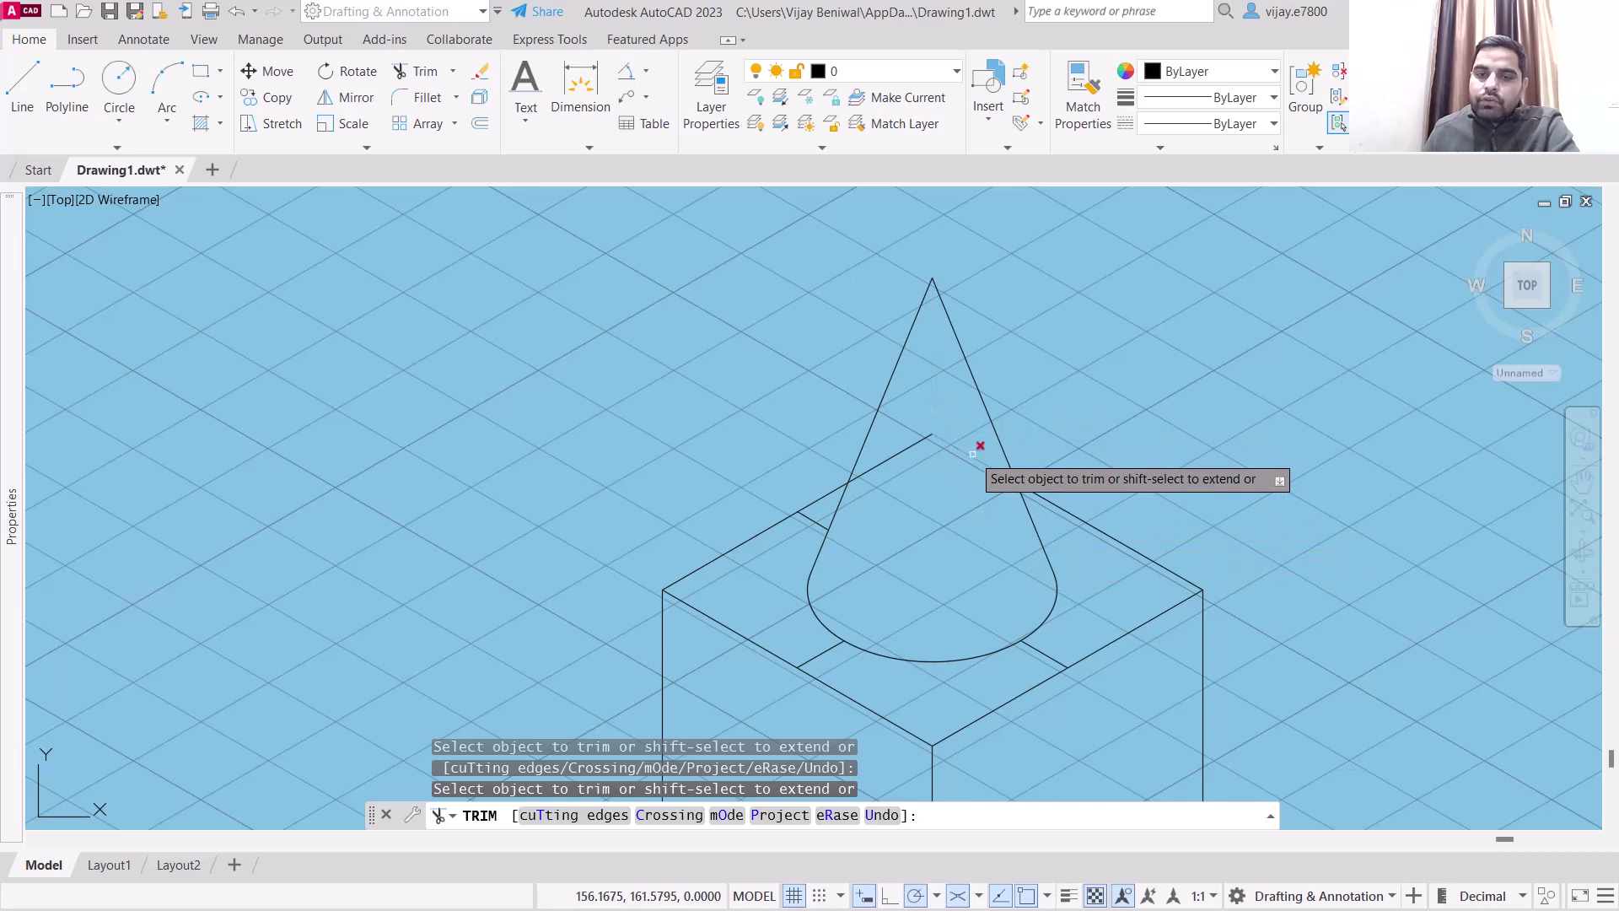
click(913, 445)
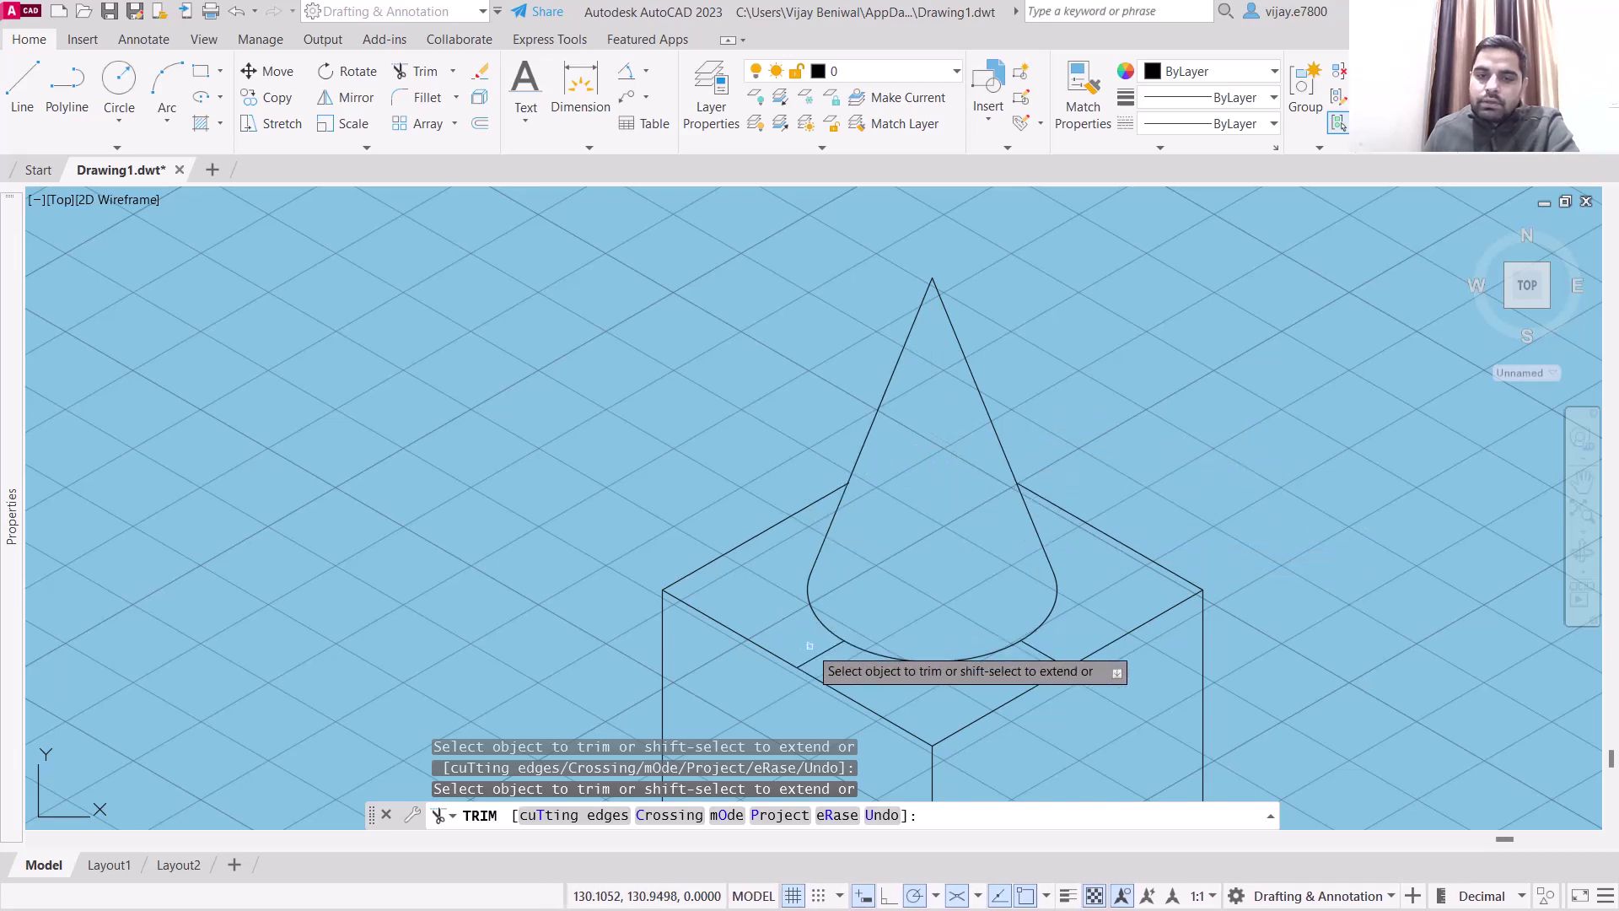
scroll(937, 592, down, 2)
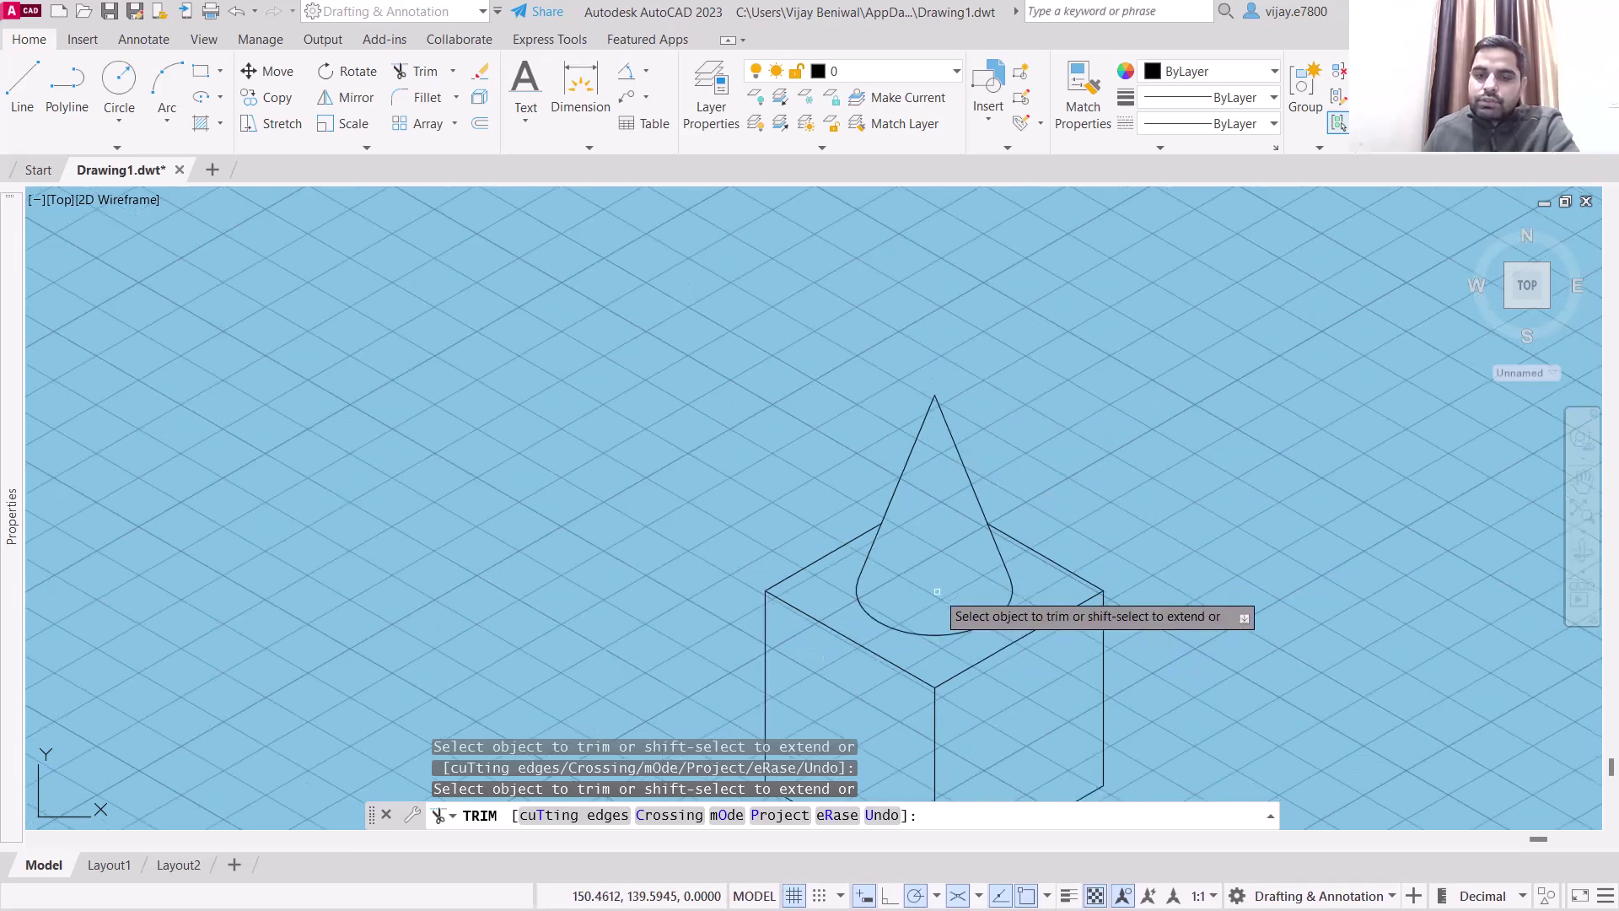
scroll(549, 434, down, 2)
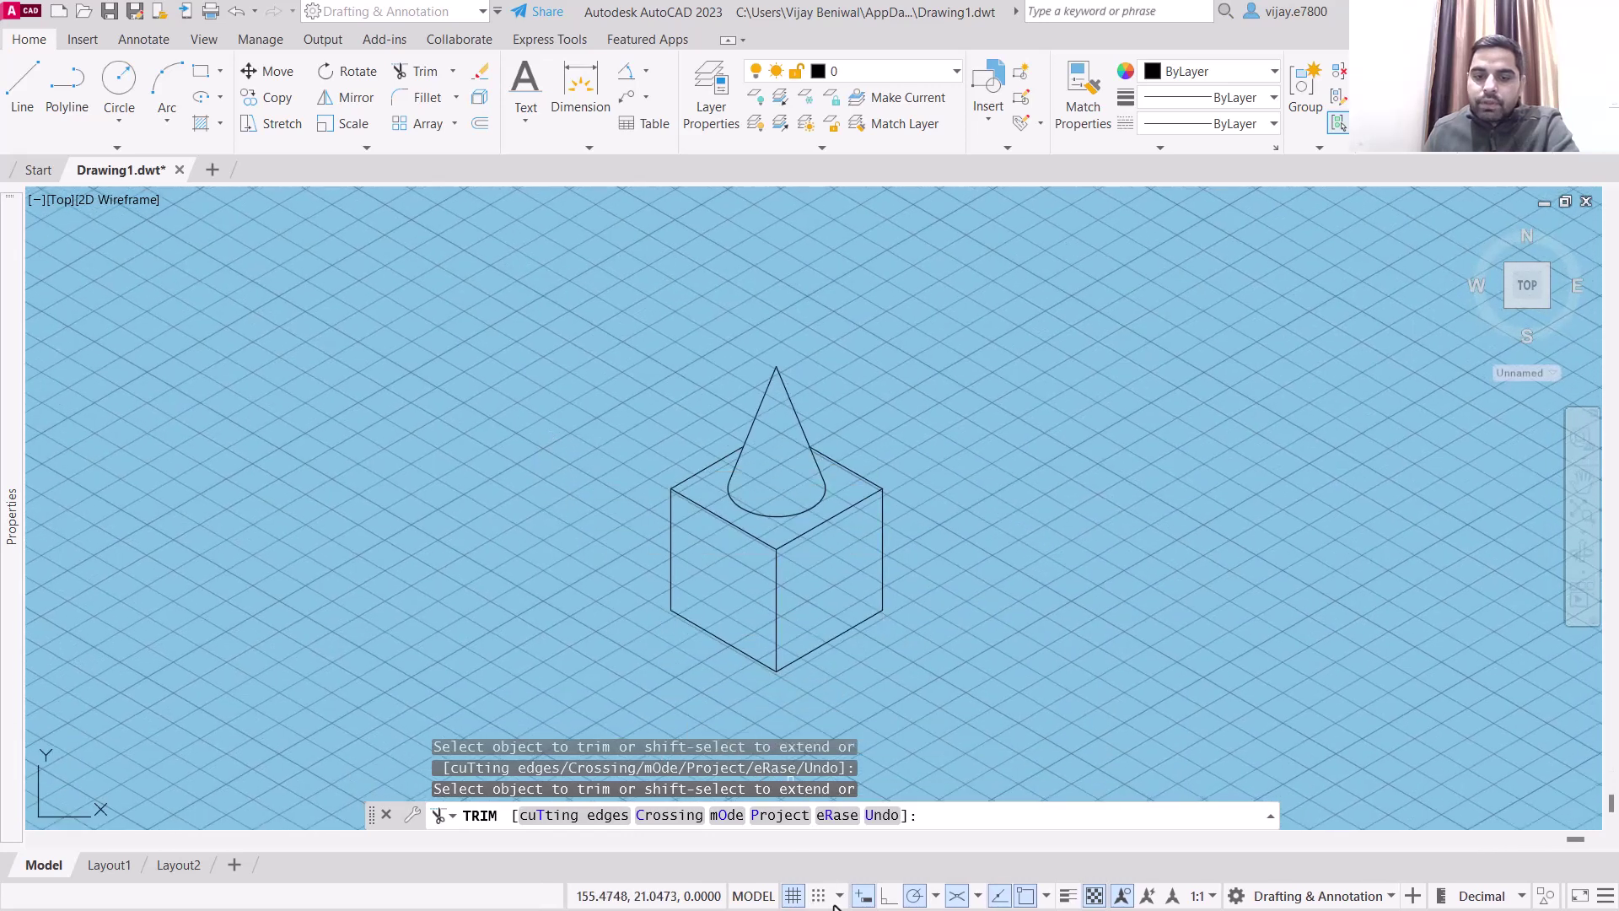